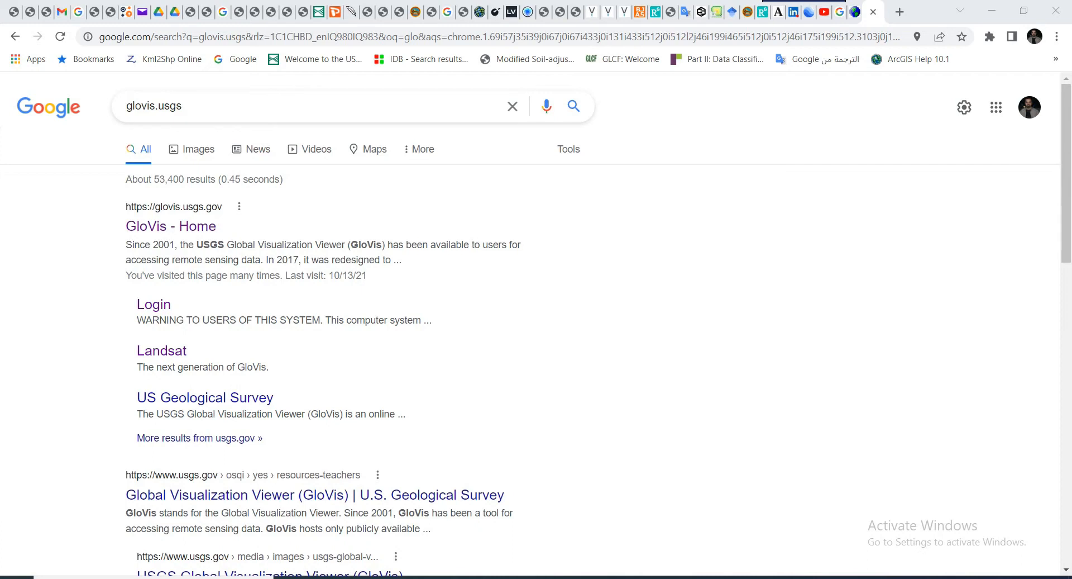
Step: Open the GloVis home page from the search results and launch the GloVis viewer in normal mode
left_click(188, 105)
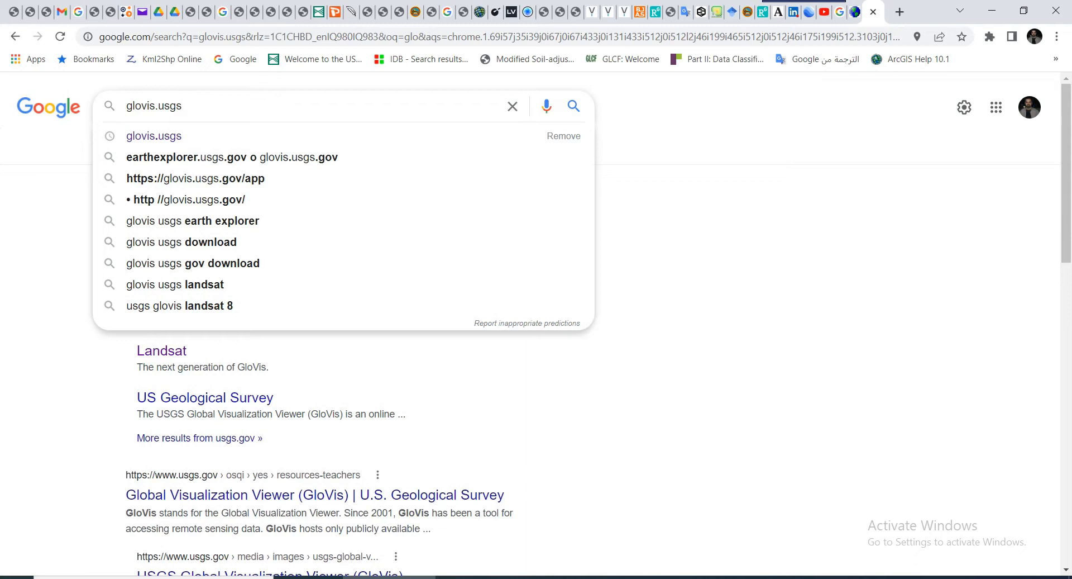
key("ctrl+a")
key("Escape")
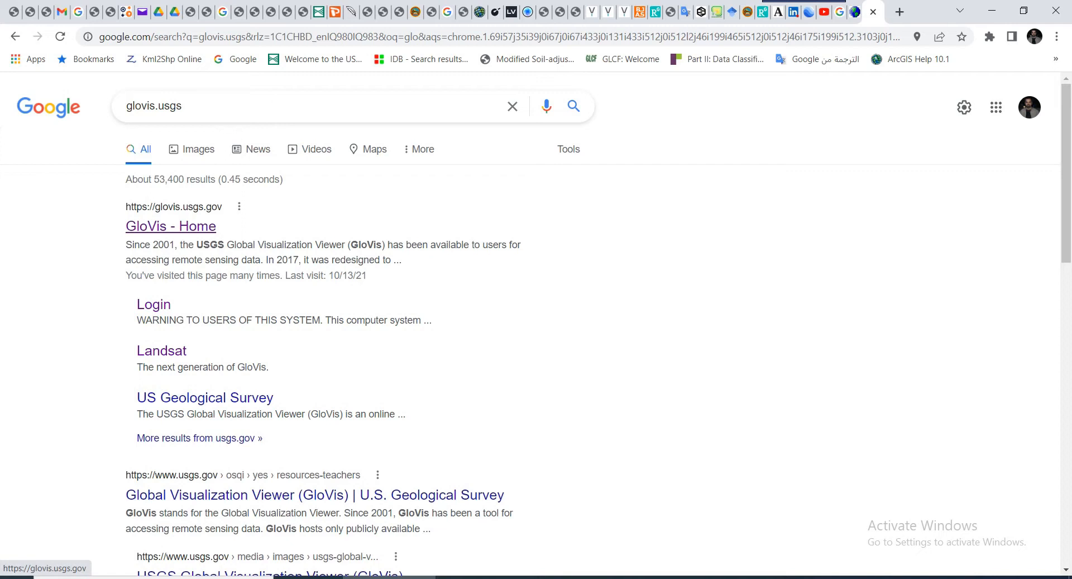
left_click(171, 226)
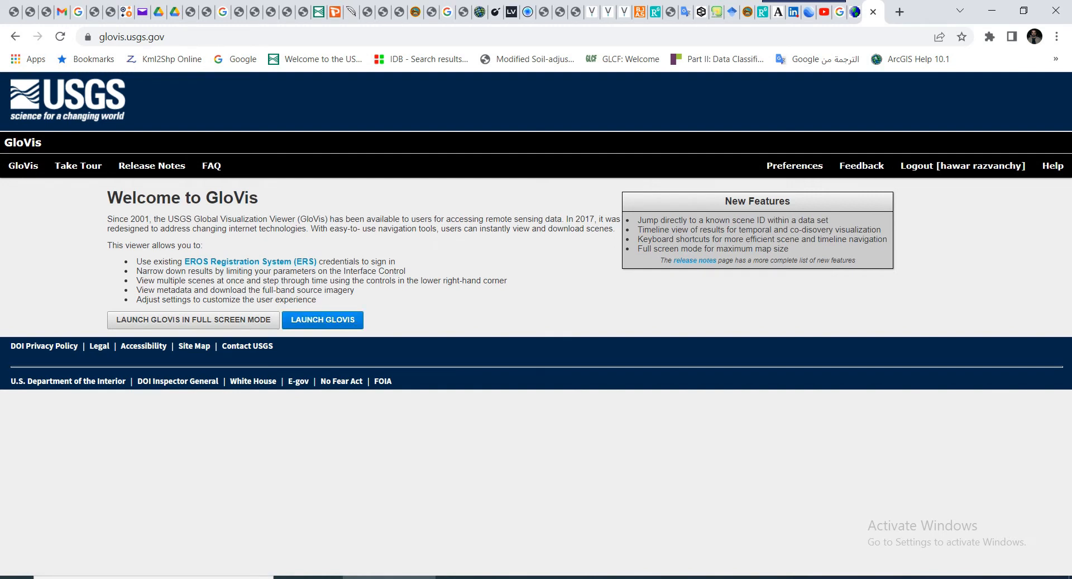
left_click(323, 320)
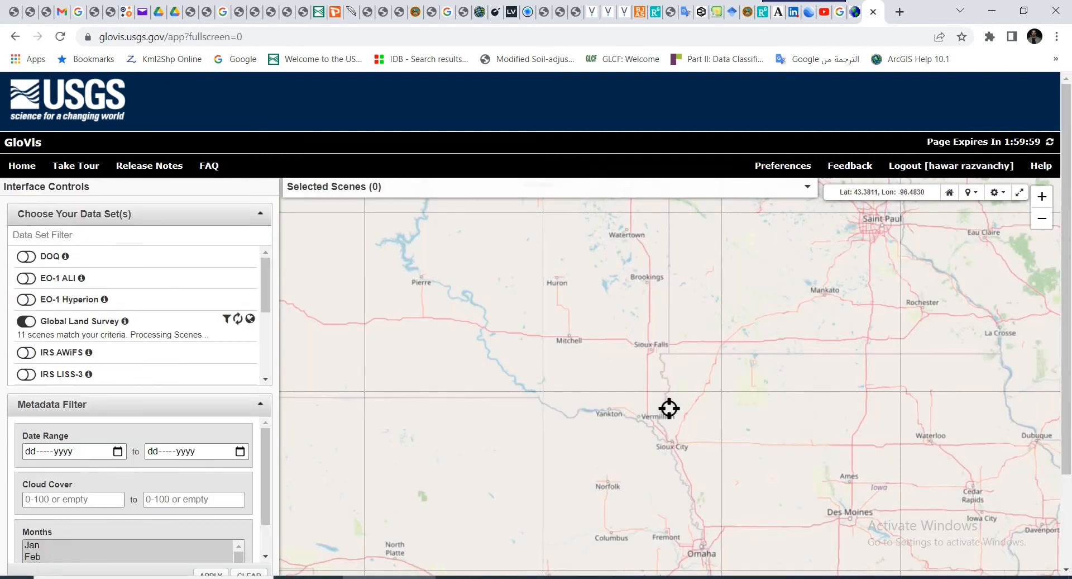
left_click_drag(841, 405, 735, 352)
left_click_drag(819, 433, 685, 452)
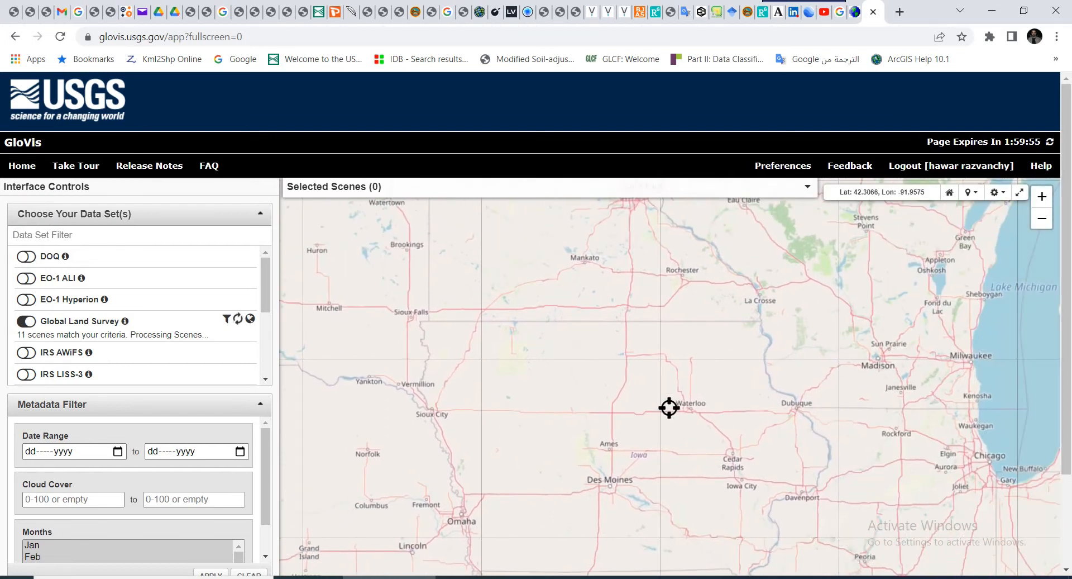
scroll(714, 424, "down", 3)
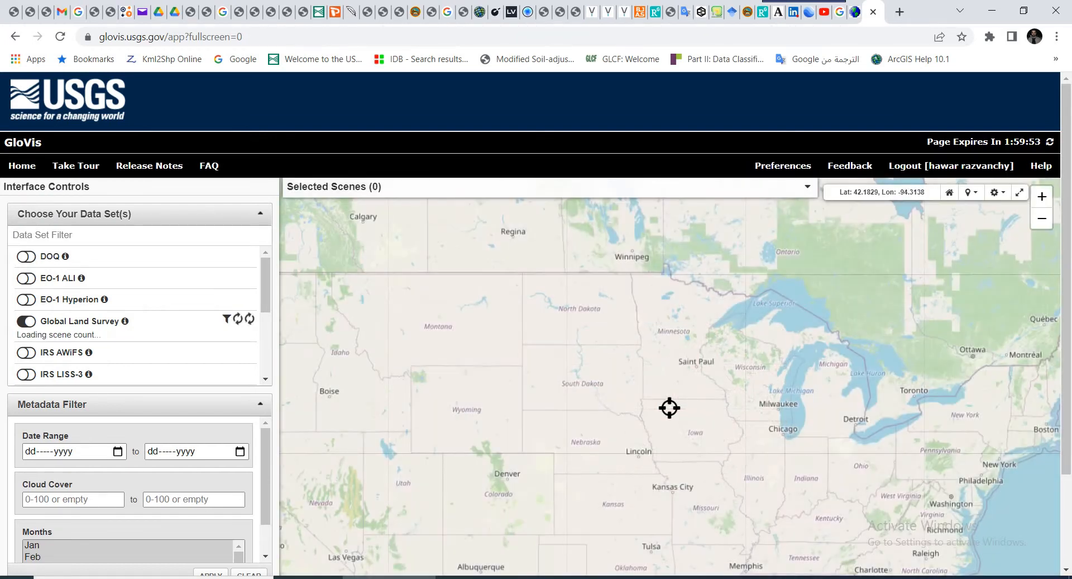
scroll(592, 408, "down", 1)
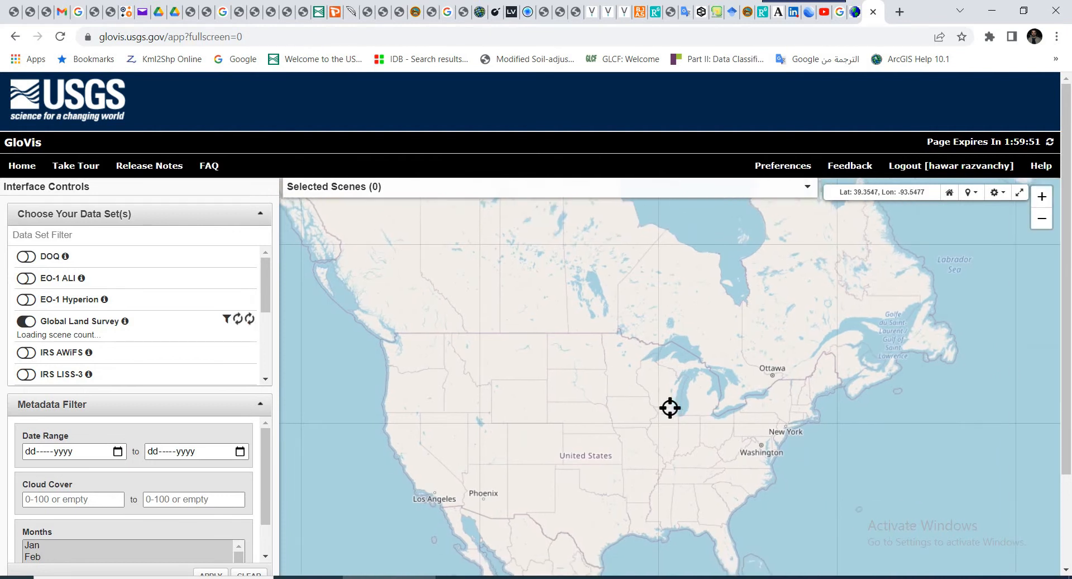
left_click_drag(618, 438, 646, 433)
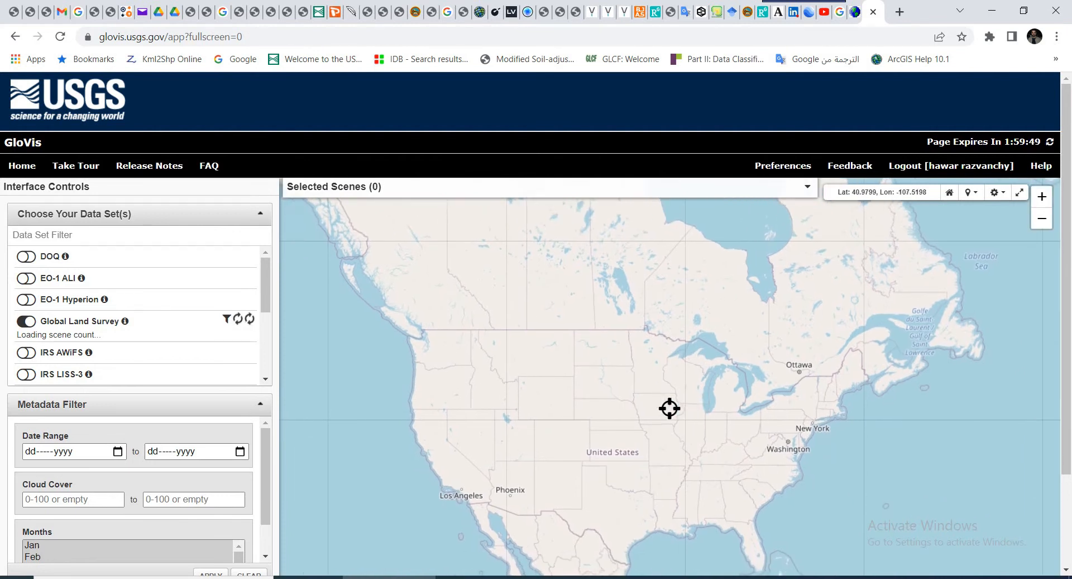
scroll(670, 408, "up", 1)
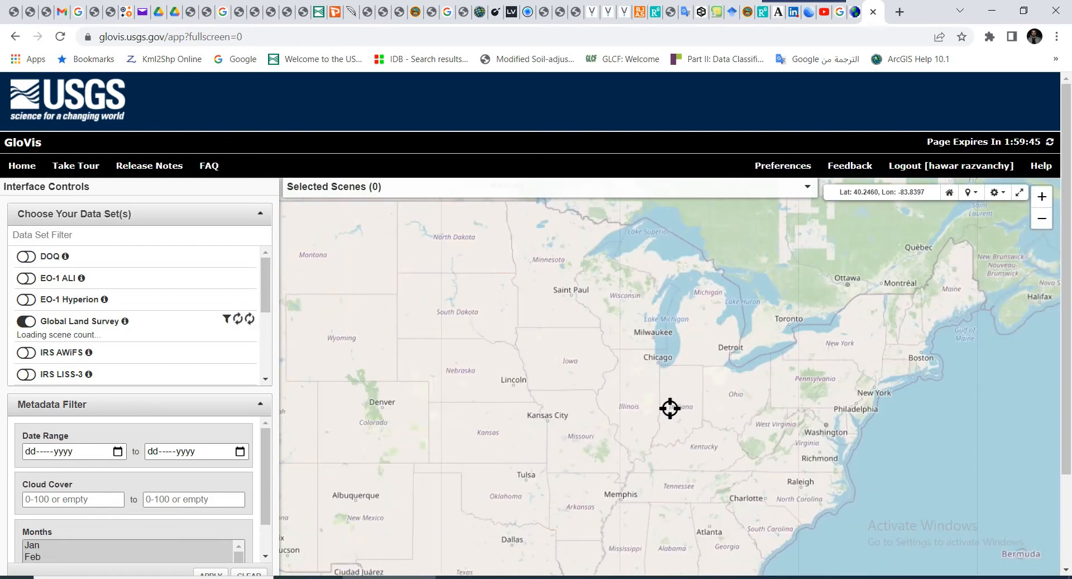
left_click_drag(677, 438, 815, 449)
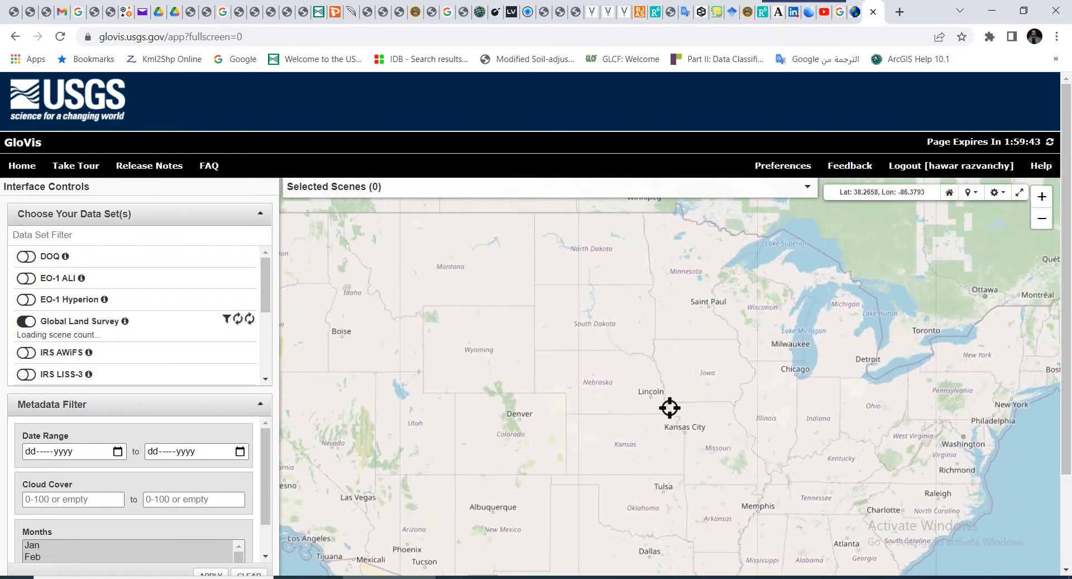
left_click(1042, 218)
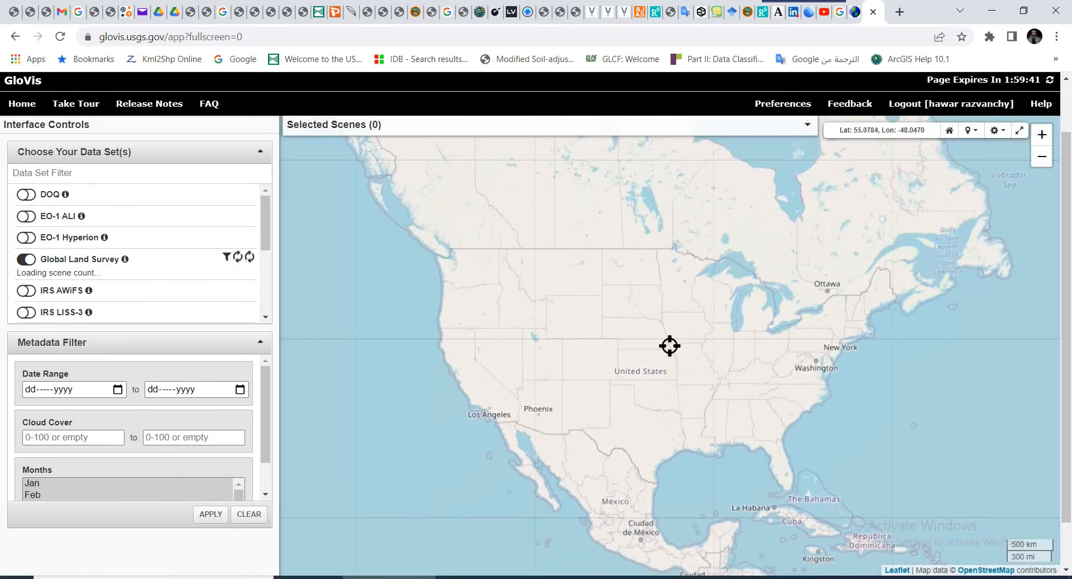
left_click(1042, 135)
left_click(1042, 135)
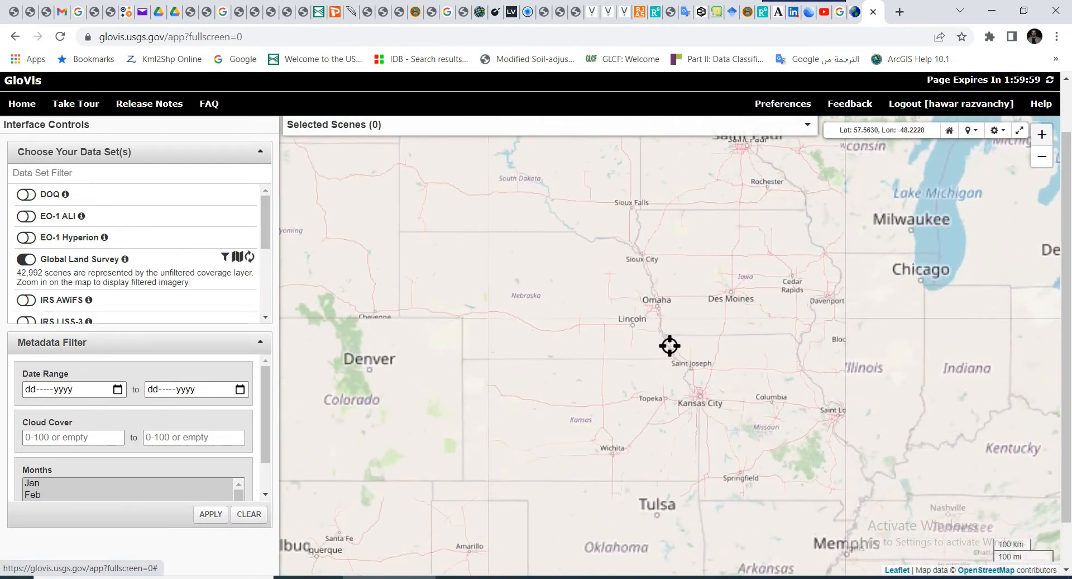
left_click_drag(733, 421, 844, 406)
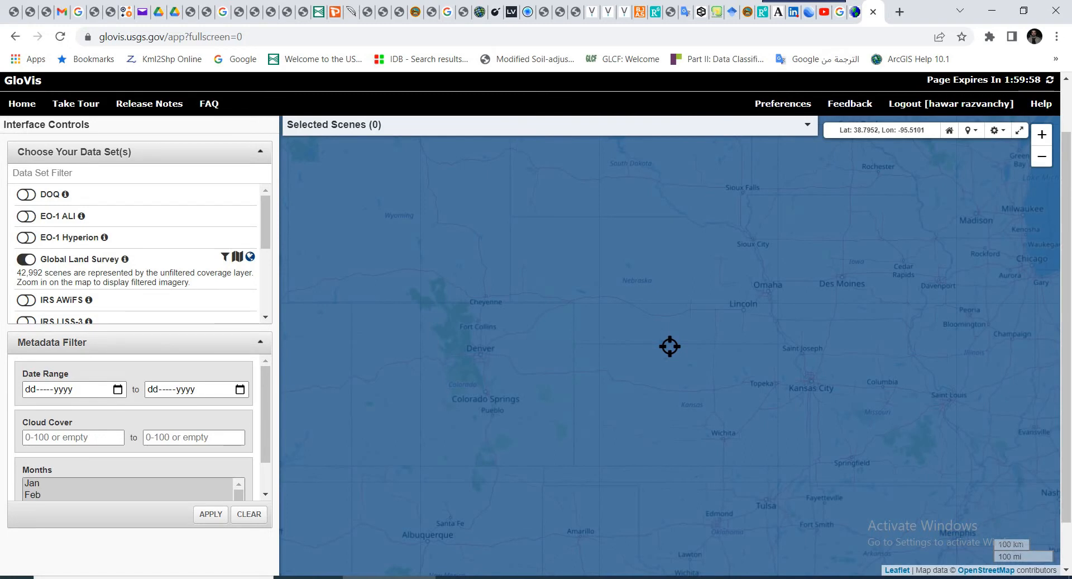
scroll(782, 357, "up", 2)
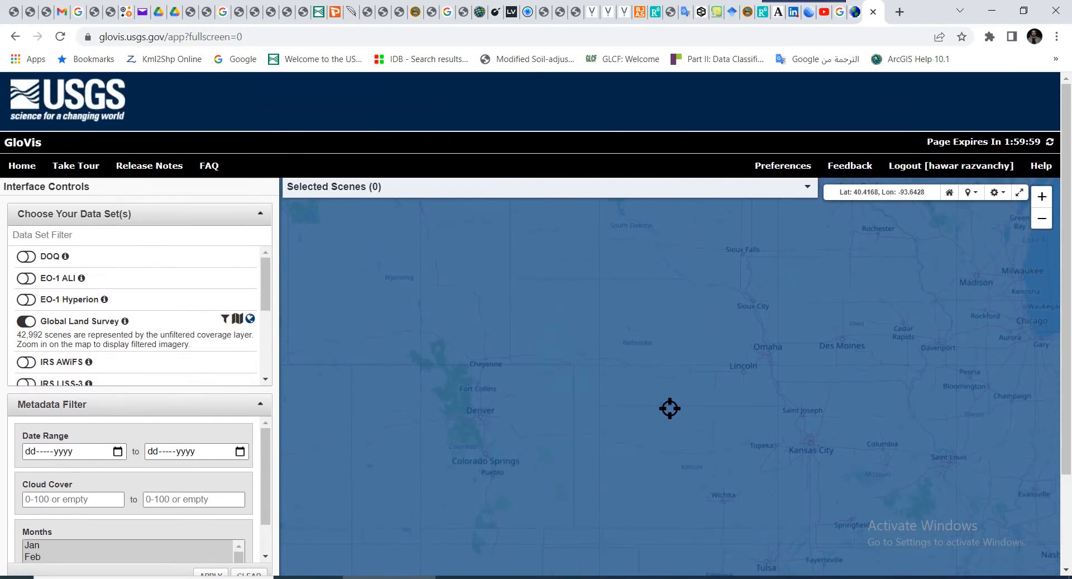
left_click_drag(909, 428, 891, 420)
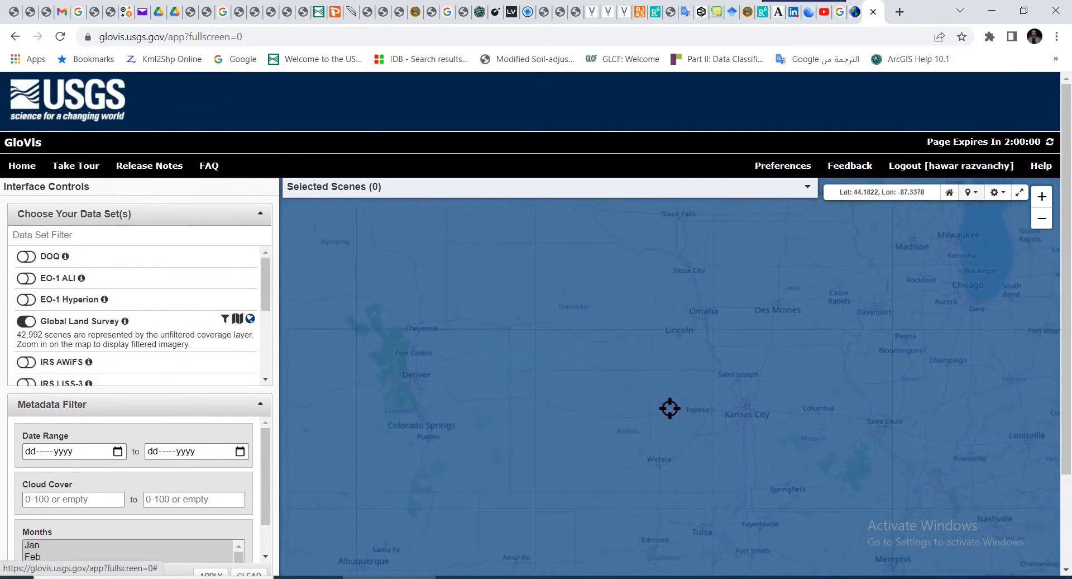
left_click(971, 192)
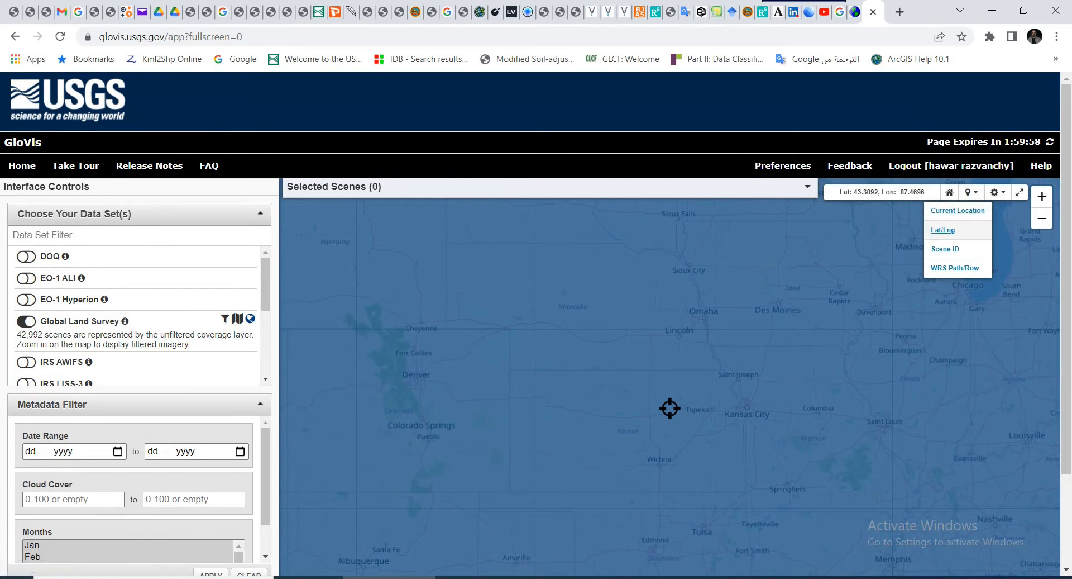
Step: Move the map from the United States to northern Iraq, framing the Erbil area between Mosul and Kirkuk
left_click_drag(904, 397, 699, 380)
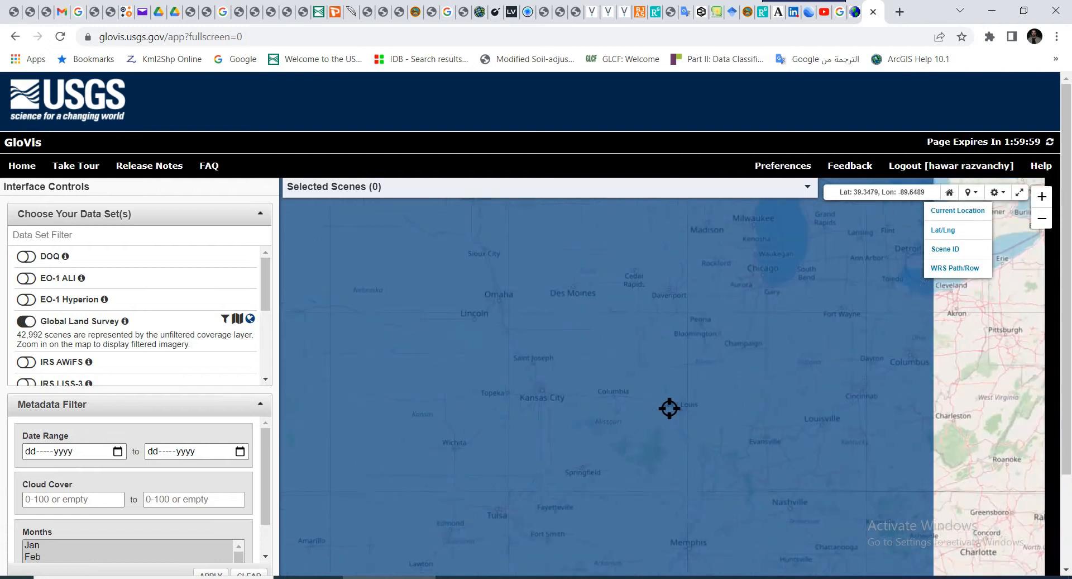
scroll(670, 409, "down", 3)
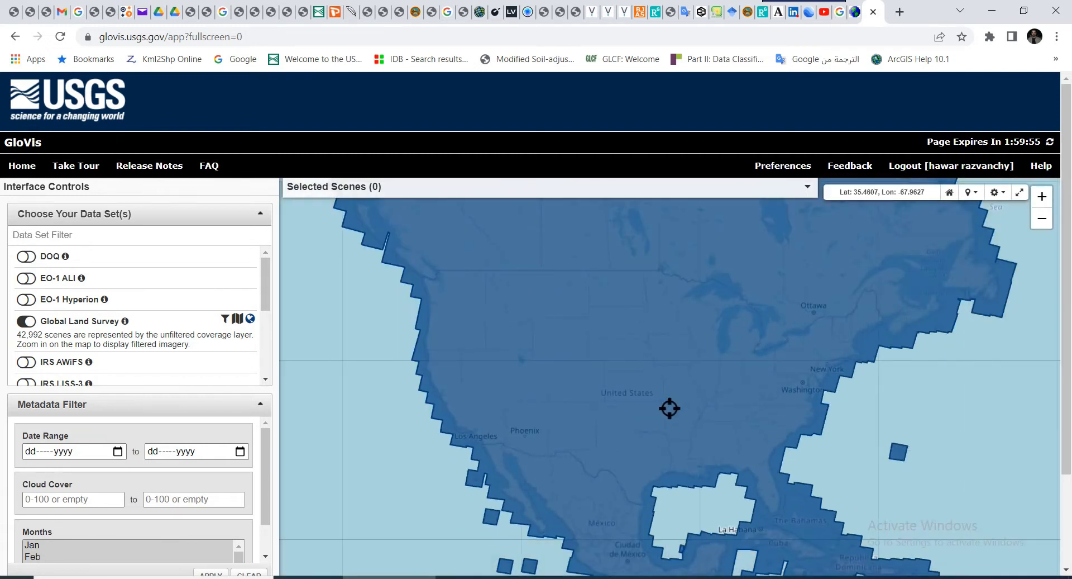
left_click_drag(875, 416, 525, 382)
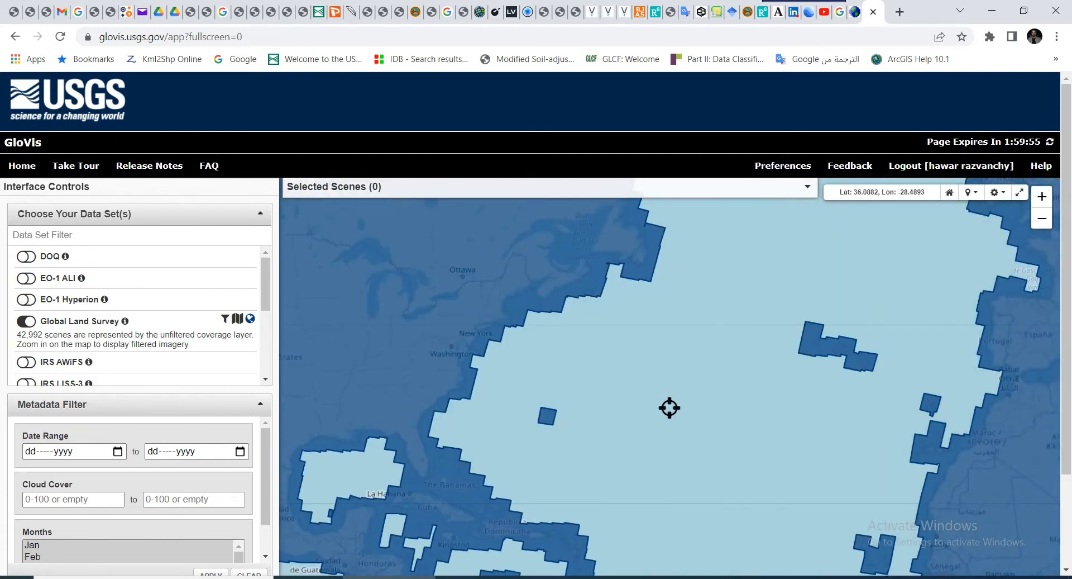
left_click_drag(916, 416, 520, 401)
left_click_drag(789, 416, 469, 382)
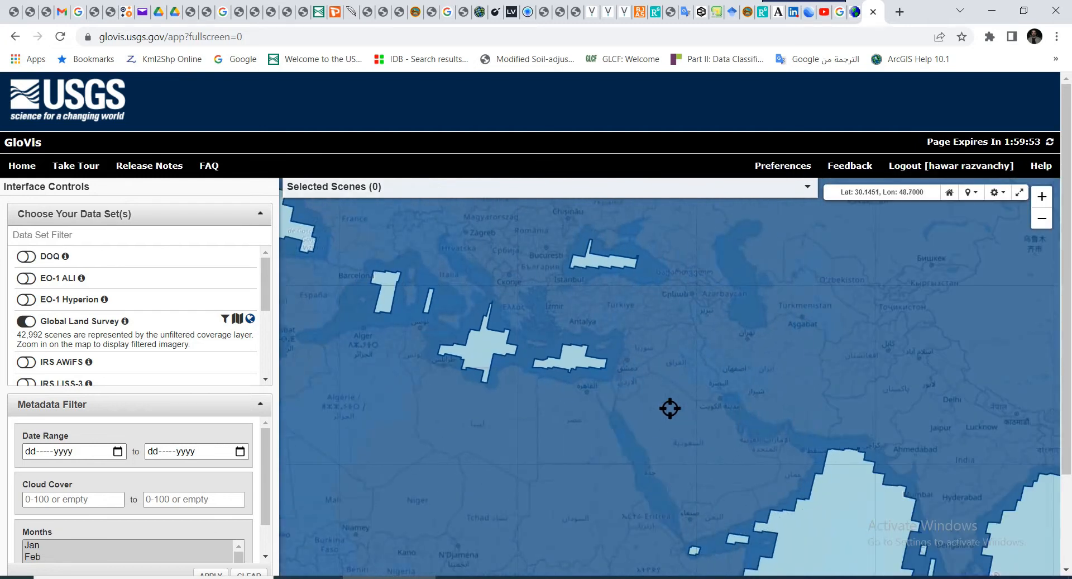
left_click_drag(692, 345, 653, 401)
scroll(670, 408, "up", 4)
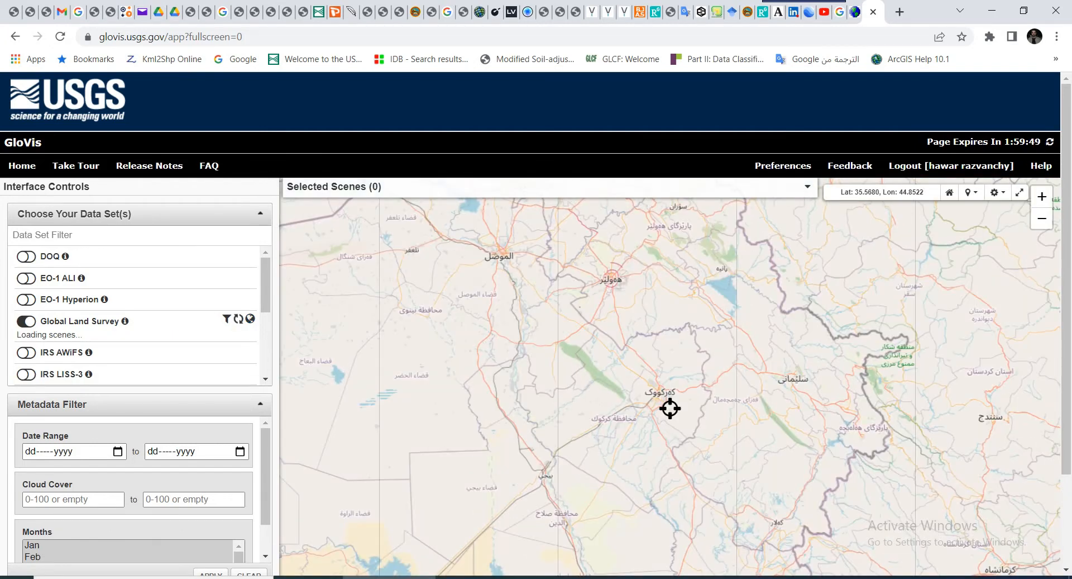
left_click_drag(719, 377, 787, 491)
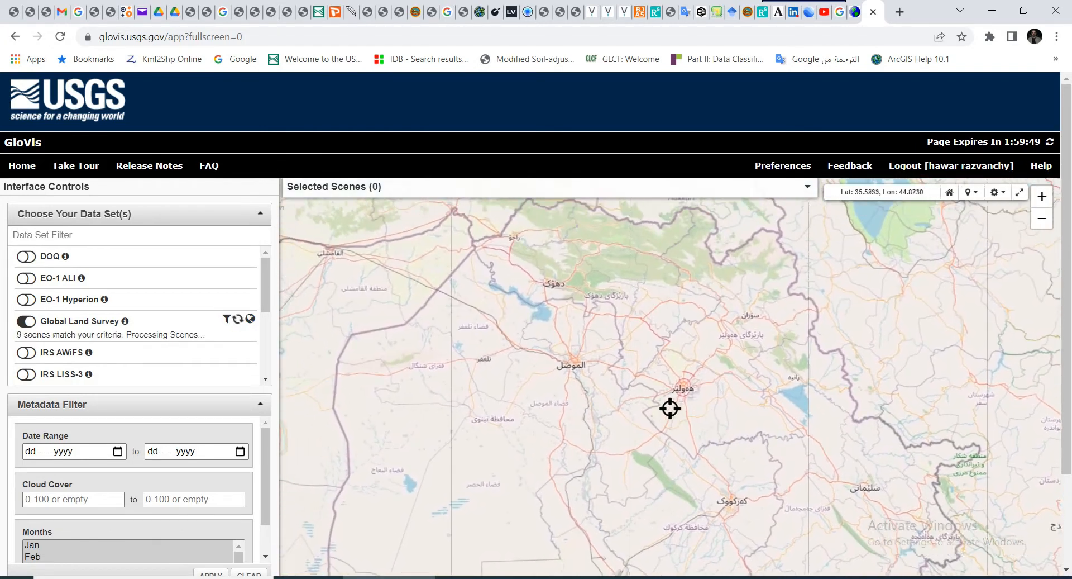
left_click_drag(717, 463, 667, 471)
left_click_drag(660, 415, 692, 413)
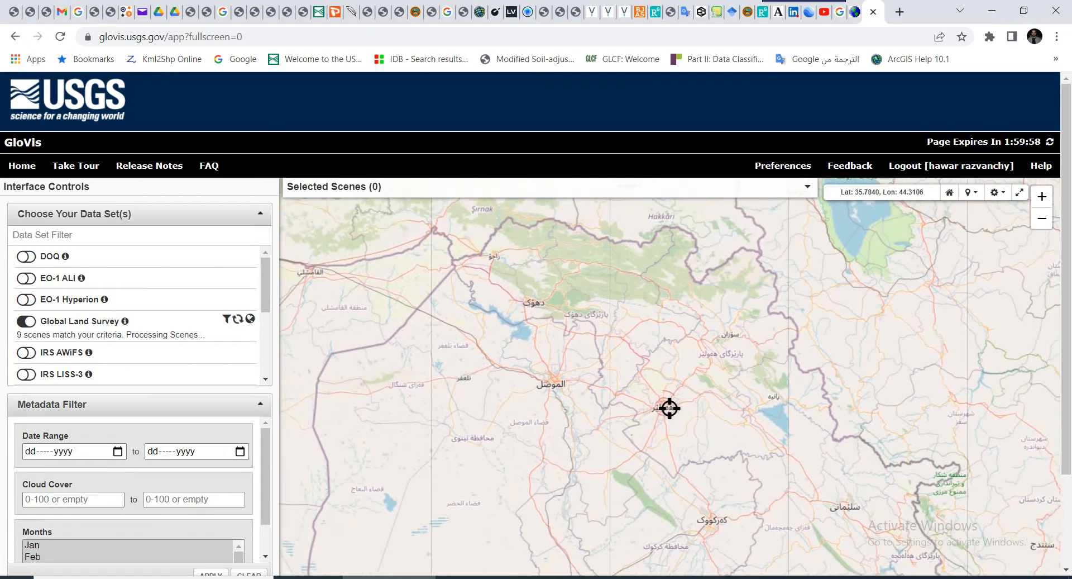
scroll(670, 408, "up", 1)
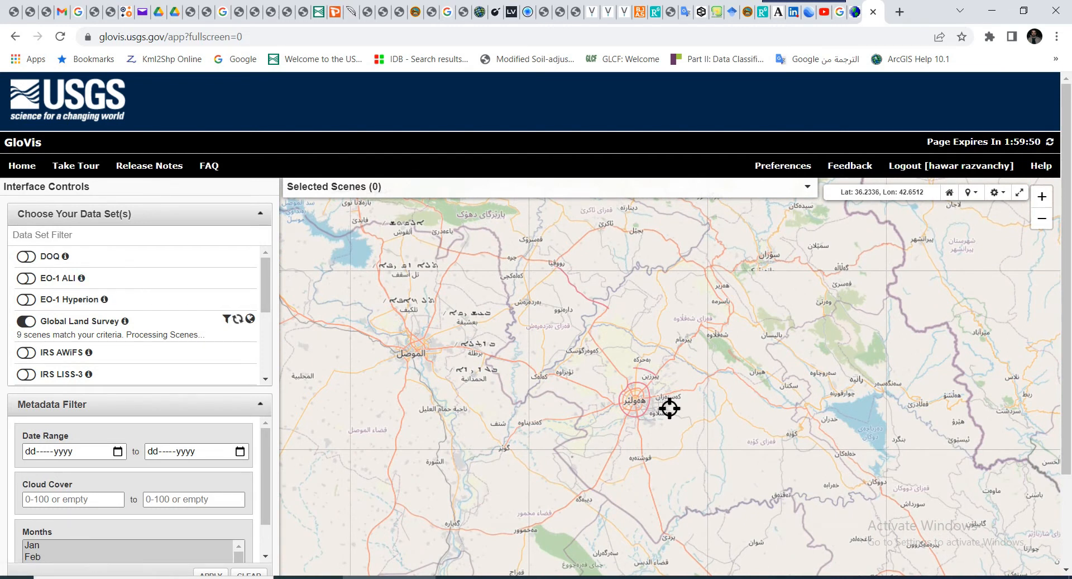
scroll(136, 316, "down", 2)
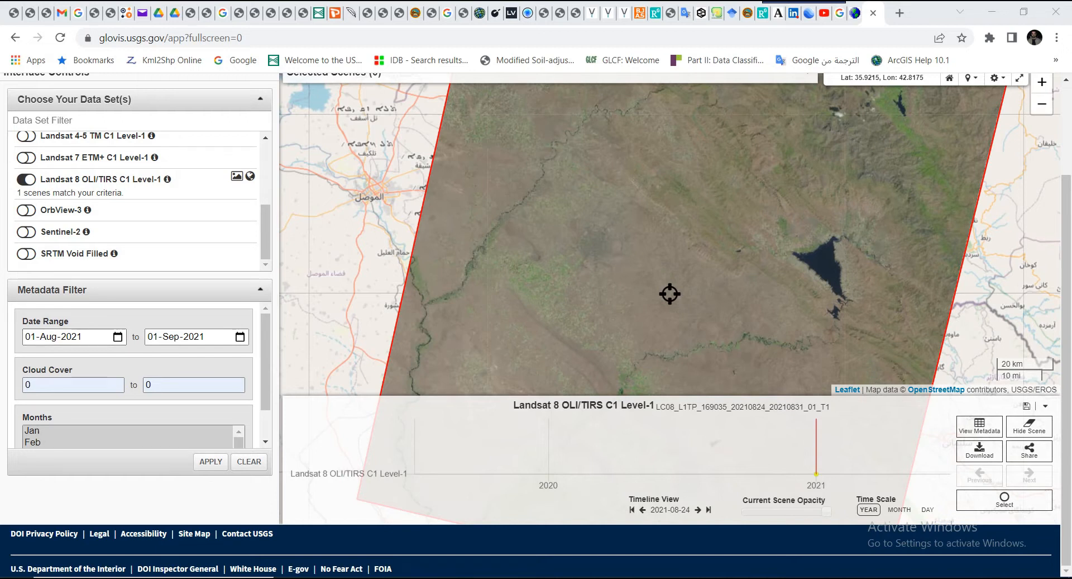
Step: Apply the metadata filter with a date range of 01-Aug-2021 to 01-Sep-2021 and cloud cover from 0 to 0
left_click(118, 337)
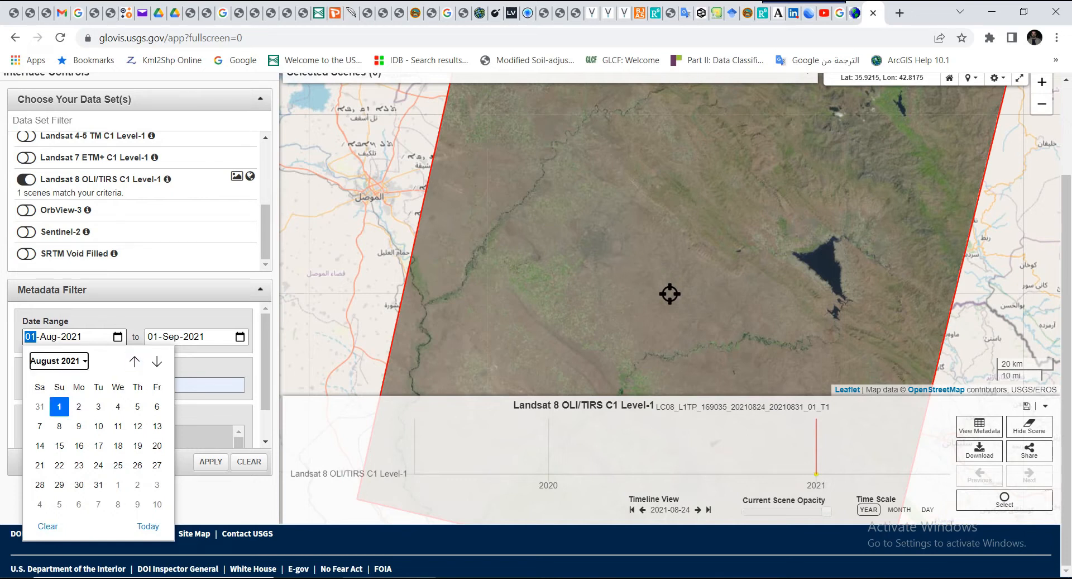
left_click(58, 360)
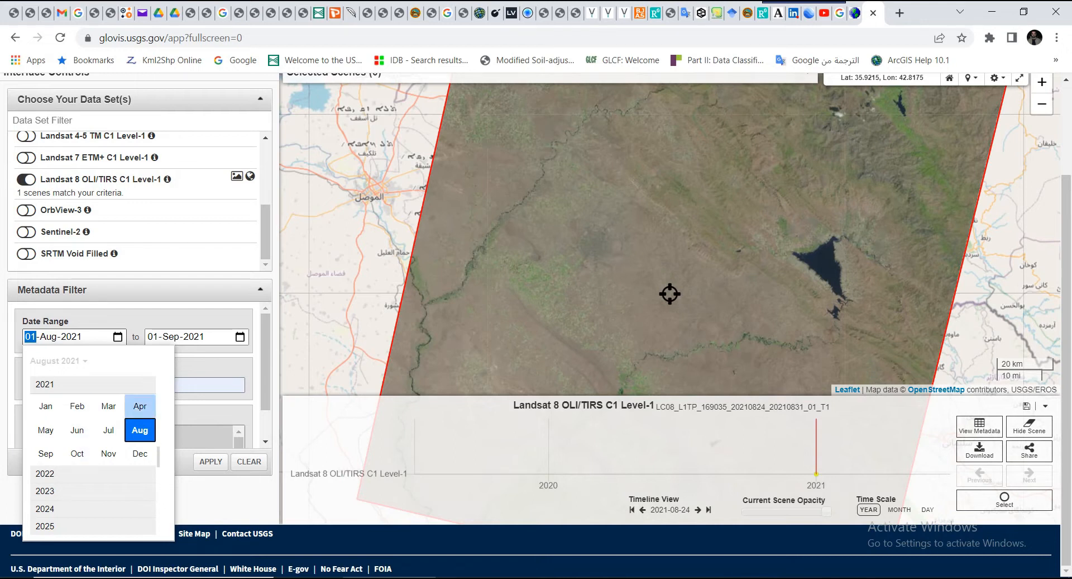
left_click(215, 494)
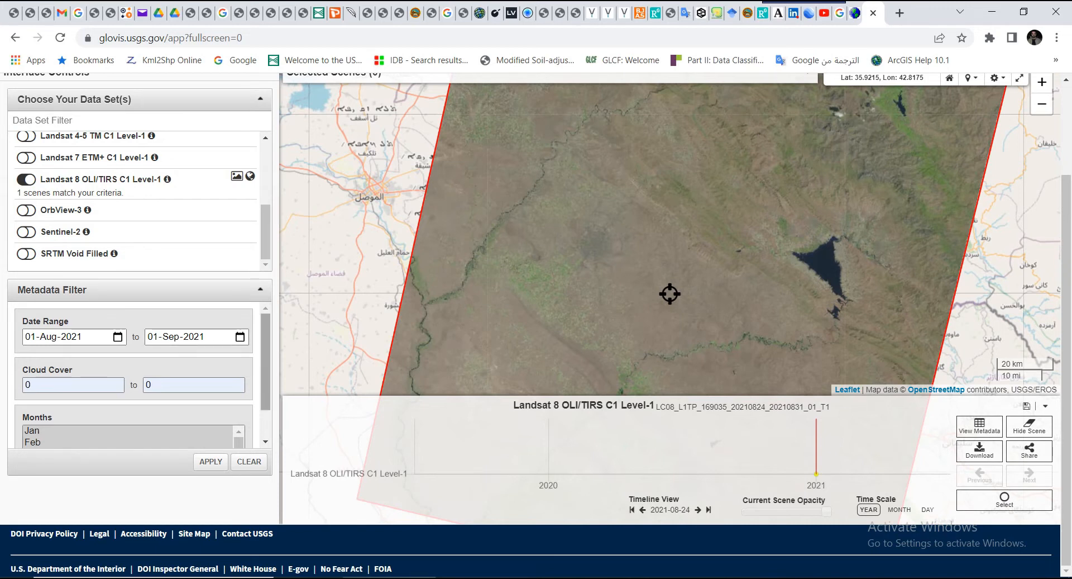
left_click_drag(266, 357, 266, 376)
left_click(78, 358)
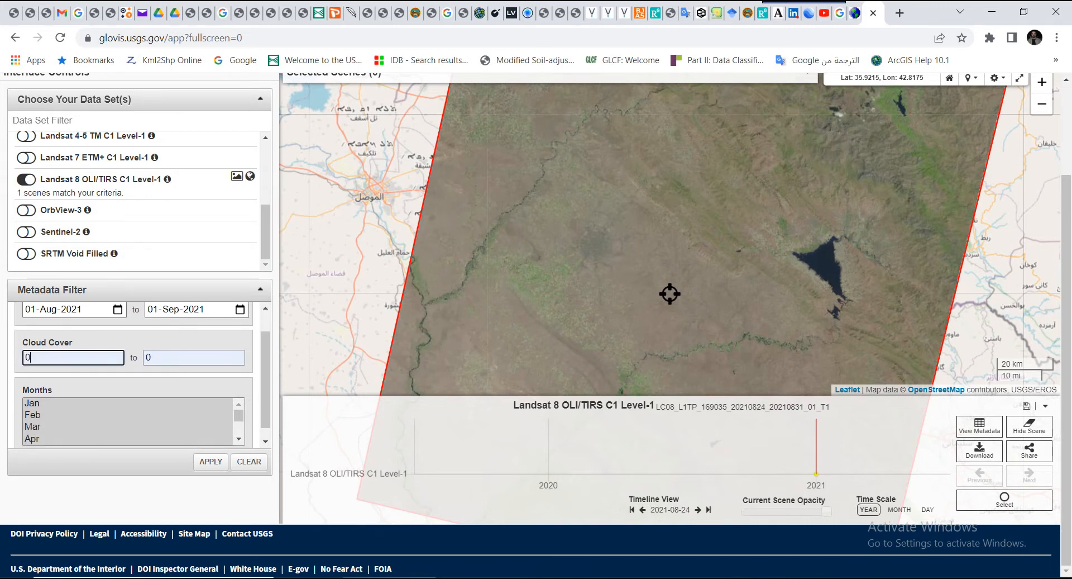
left_click(190, 358)
left_click(78, 357)
left_click(190, 357)
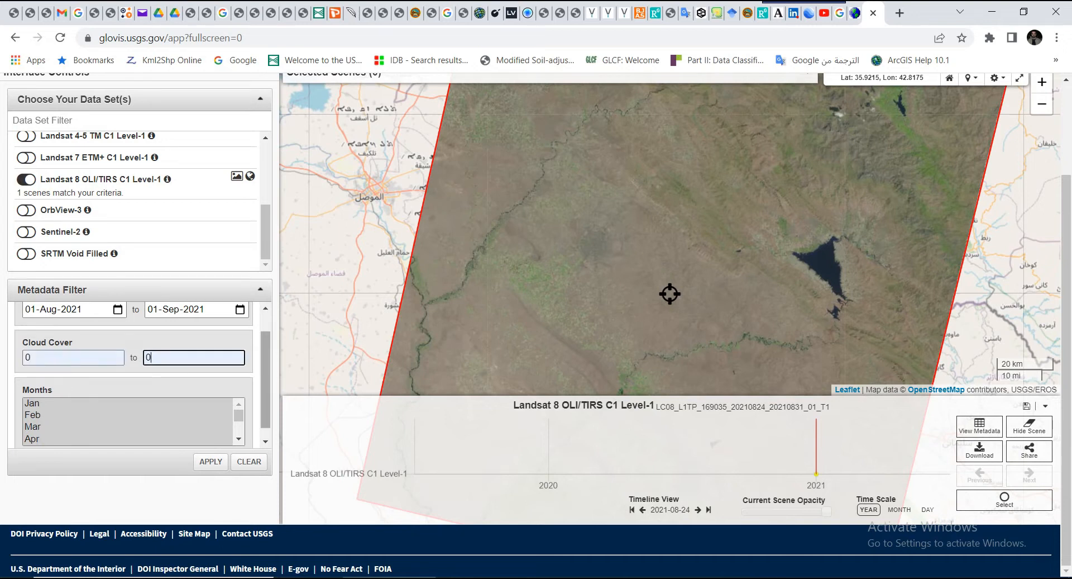
left_click_drag(265, 377, 266, 388)
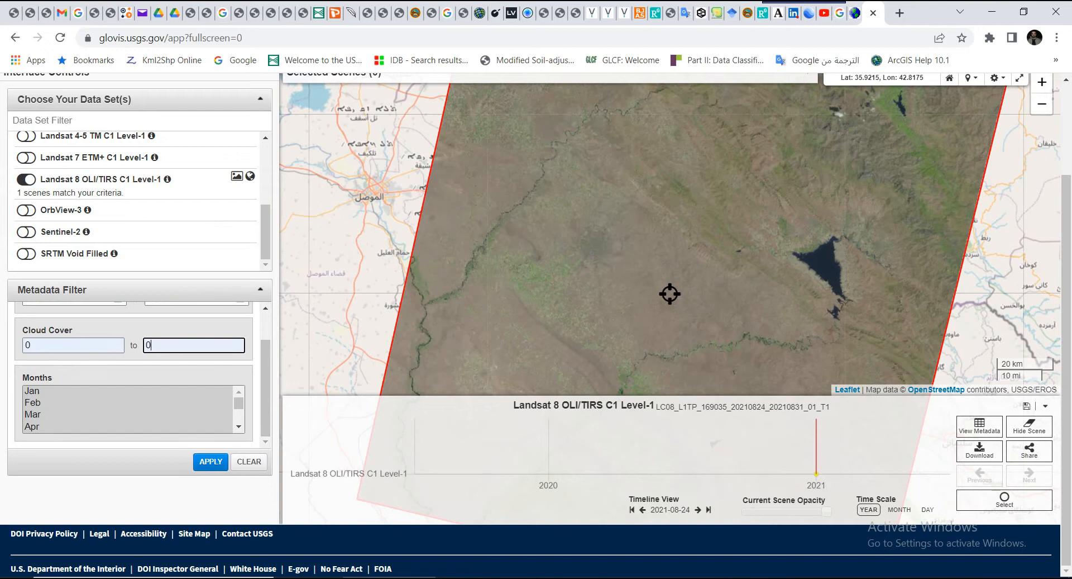
left_click(211, 462)
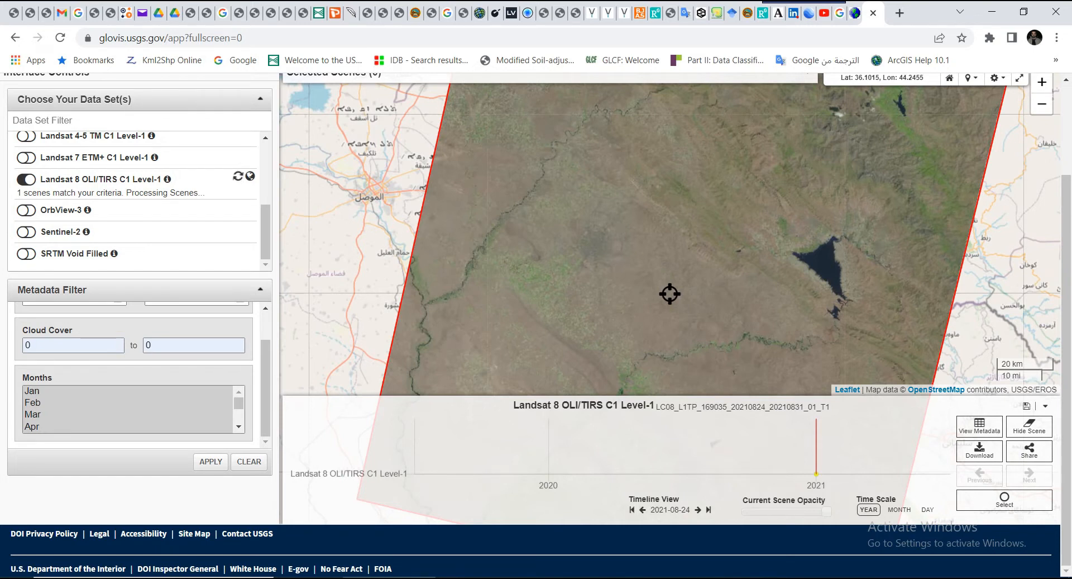
Step: Examine the Landsat 8 OLI/TIRS C1 Level-1 scene's coverage of the Erbil area and the acquisition date in its scene ID
left_click_drag(665, 232, 656, 248)
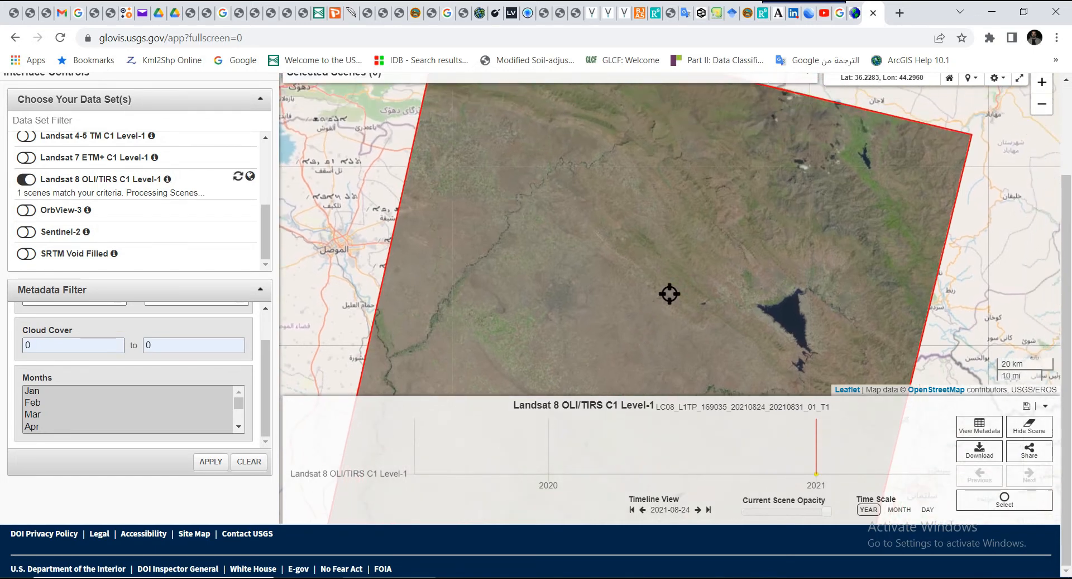
left_click_drag(513, 317, 547, 294)
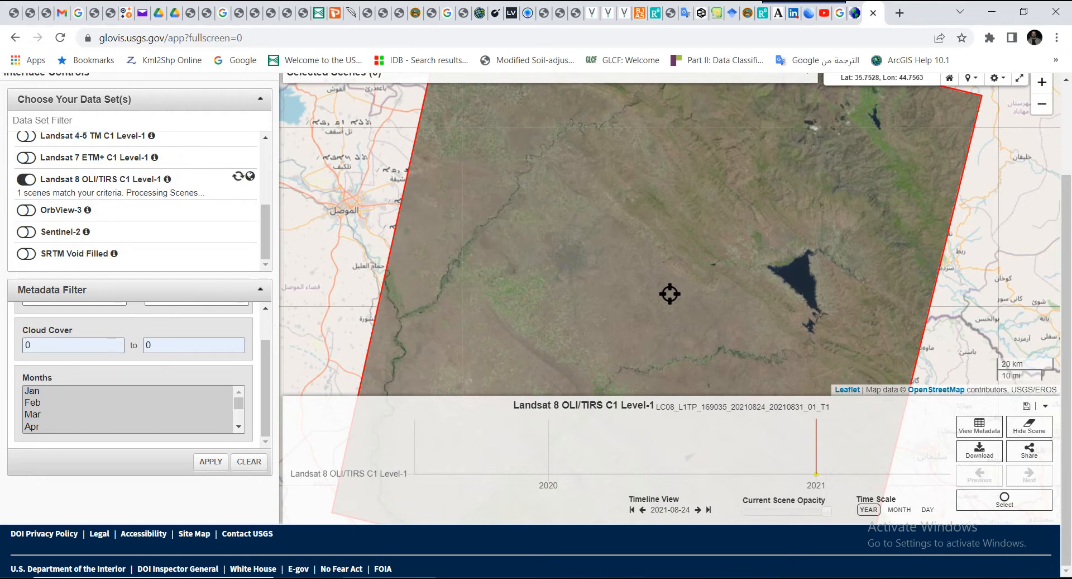
left_click_drag(756, 406, 766, 406)
left_click_drag(748, 407, 761, 407)
left_click(761, 407)
left_click_drag(623, 341, 648, 256)
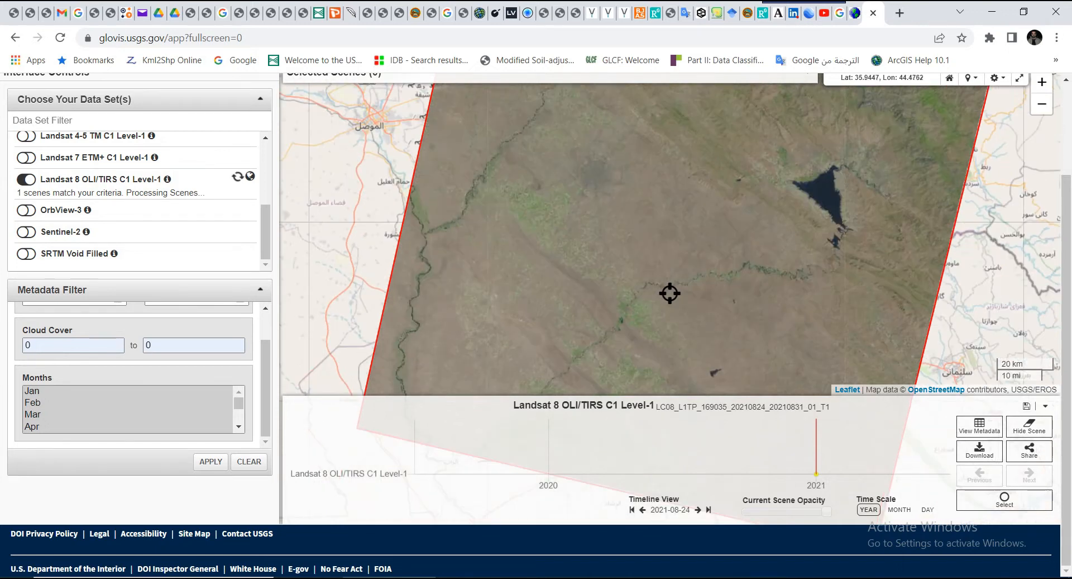
Step: Examine the Landsat 8 scene's footprint around Erbil, from its western edge near Mosul to its eastern edge
left_click_drag(763, 226, 749, 288)
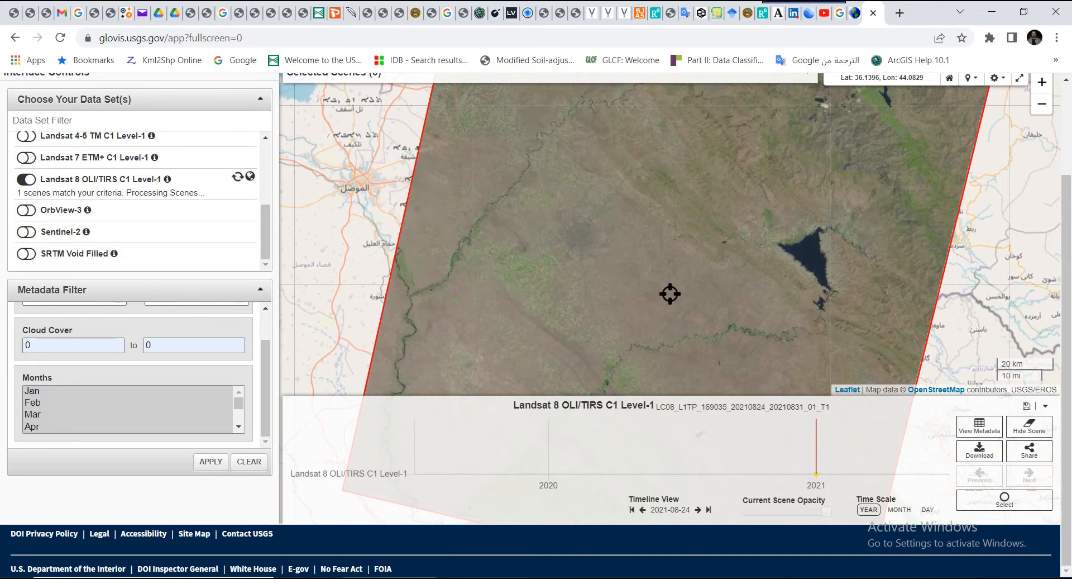
left_click_drag(552, 269, 737, 367)
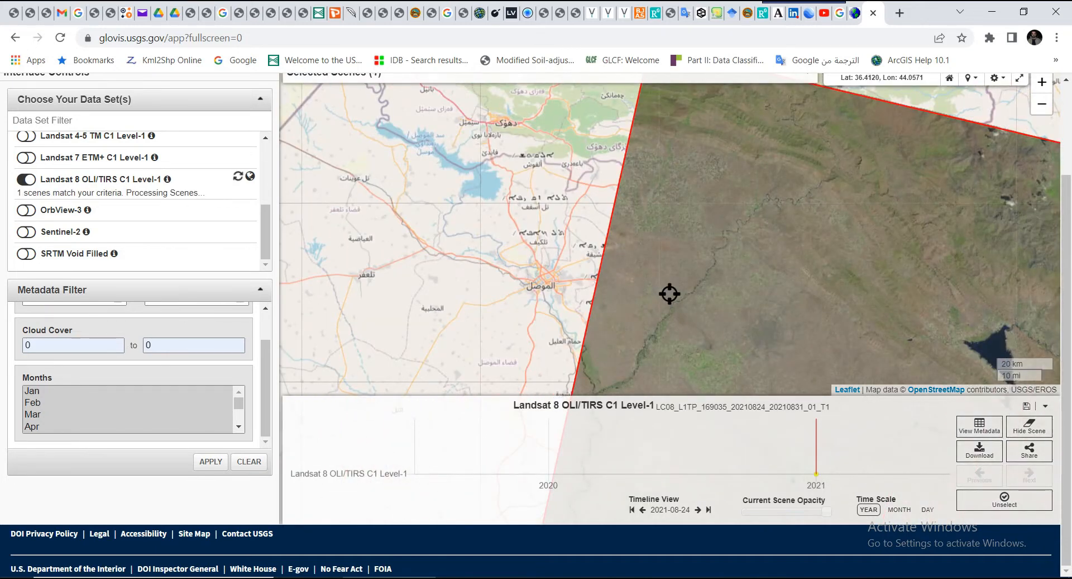
left_click_drag(748, 286, 783, 284)
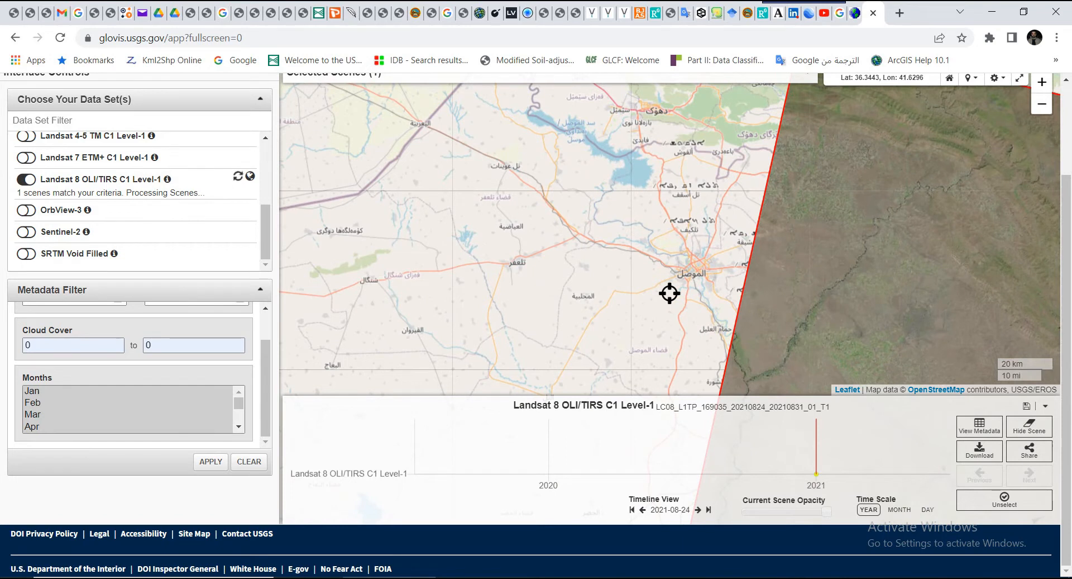
scroll(134, 374, "up", 1)
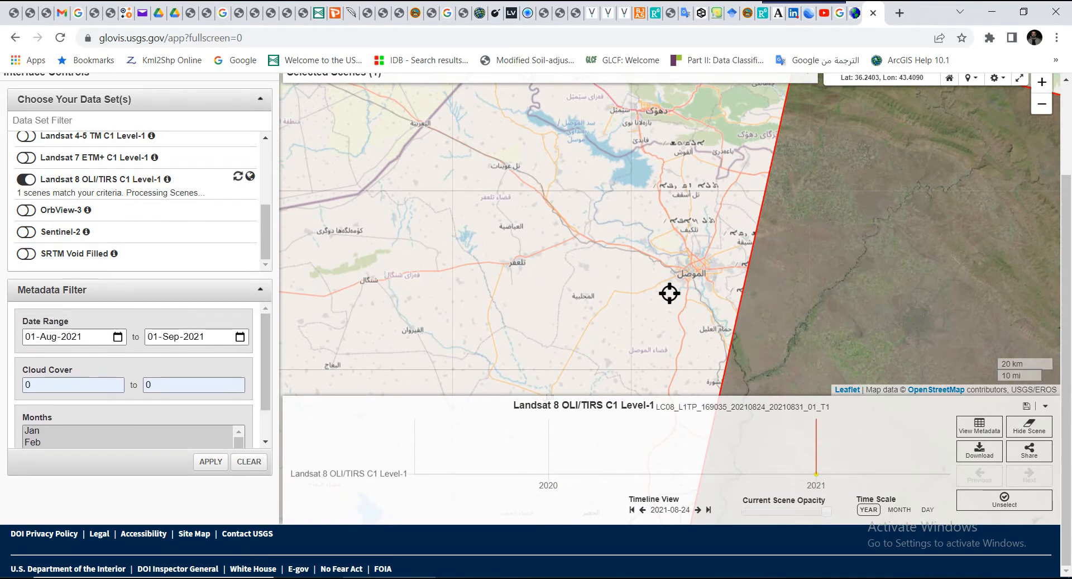
left_click_drag(866, 321, 641, 315)
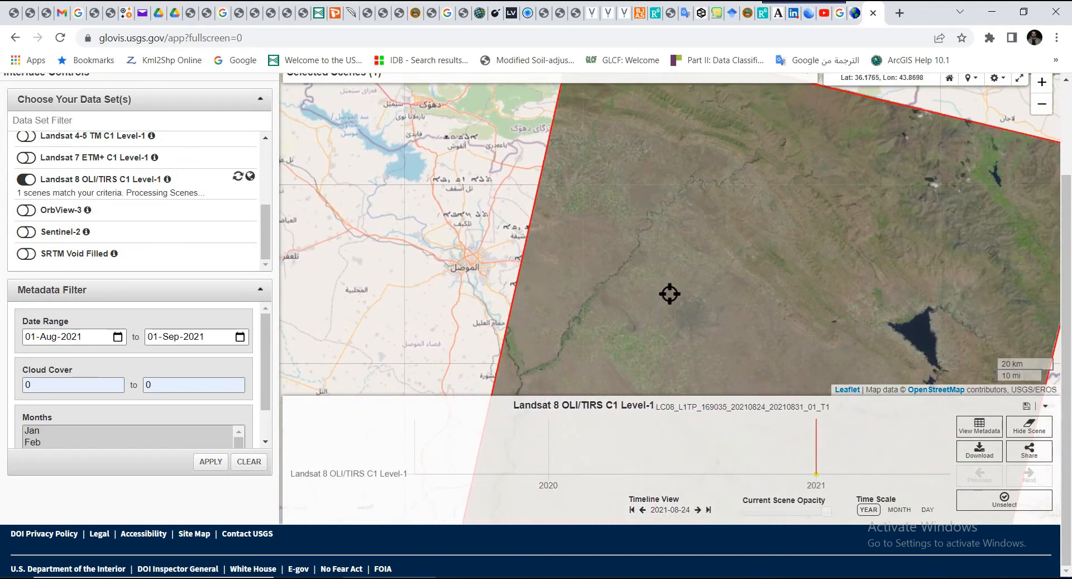
left_click_drag(846, 270, 746, 238)
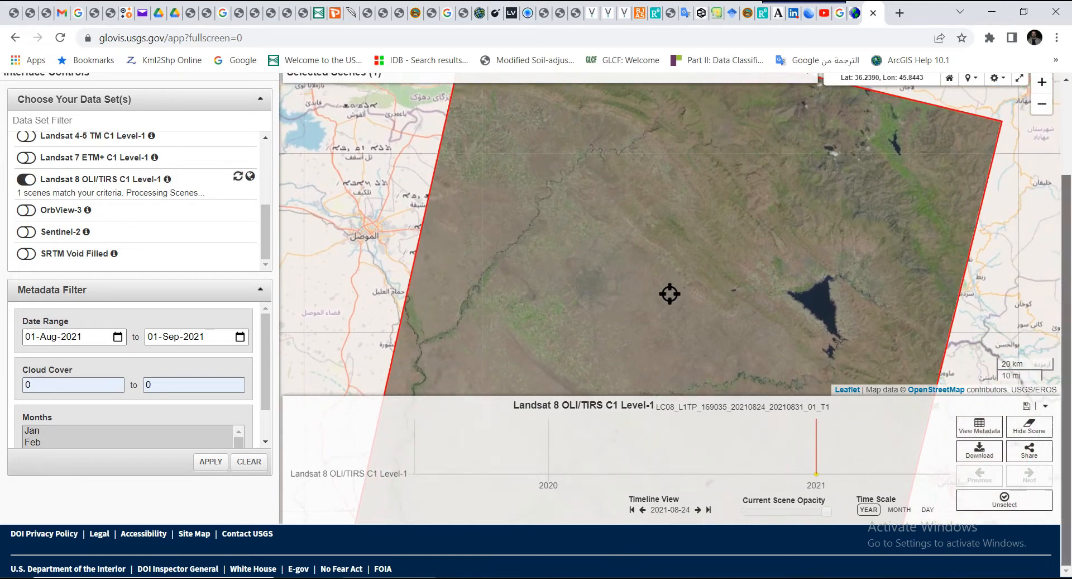
left_click_drag(820, 389, 831, 345)
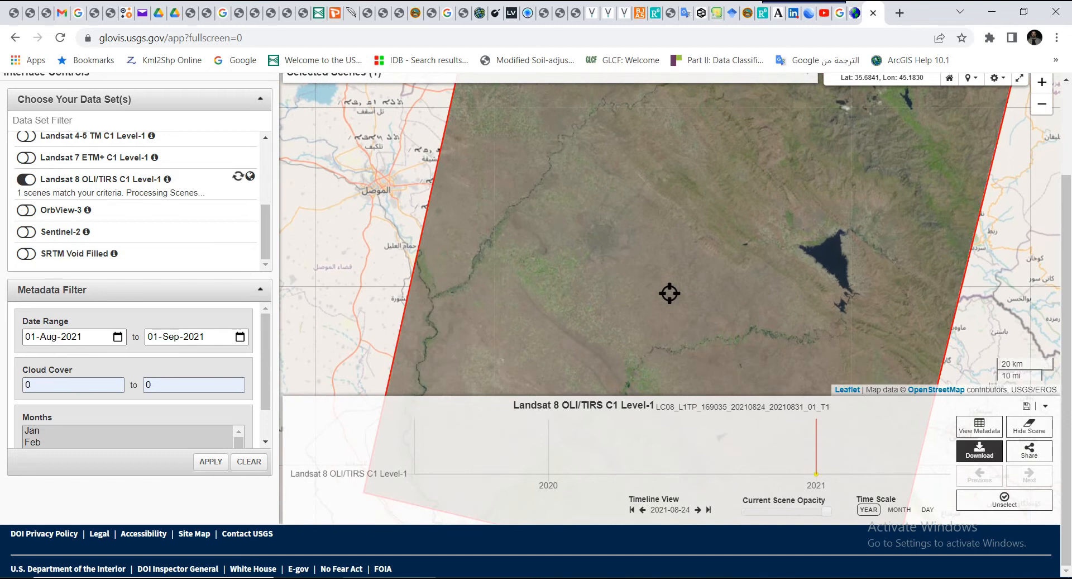
Step: Open the download options for the 2021-08-24 Landsat 8 scene and request the Level-1 GeoTIFF Data Product
left_click(980, 450)
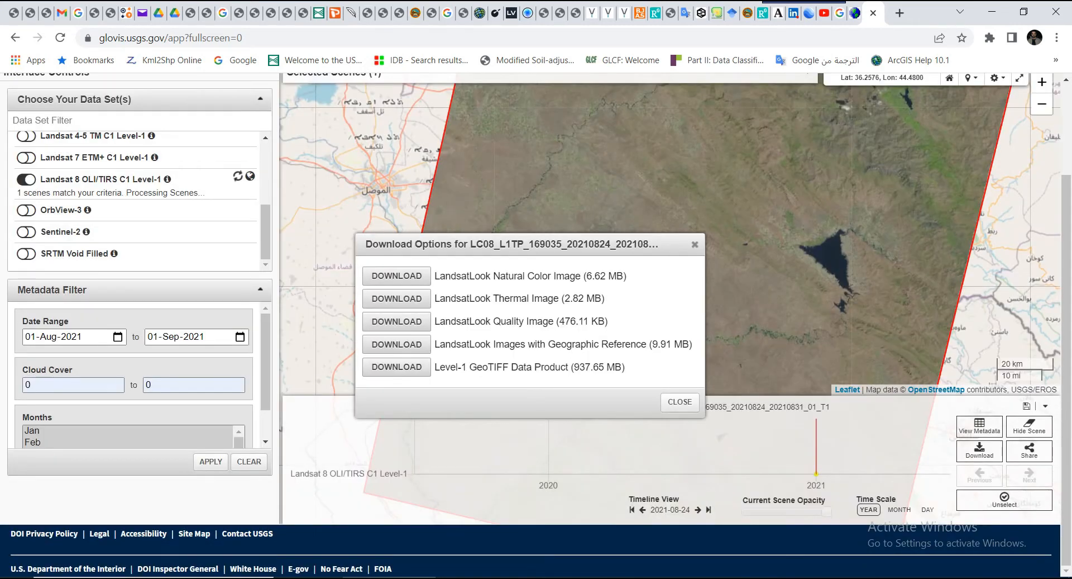
left_click_drag(603, 244, 624, 151)
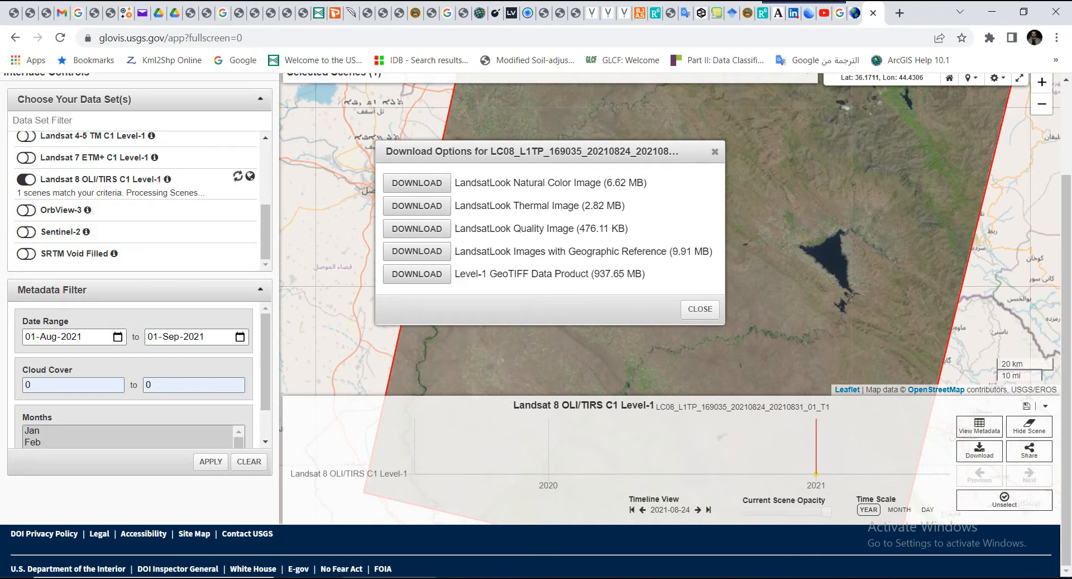
left_click_drag(594, 274, 624, 273)
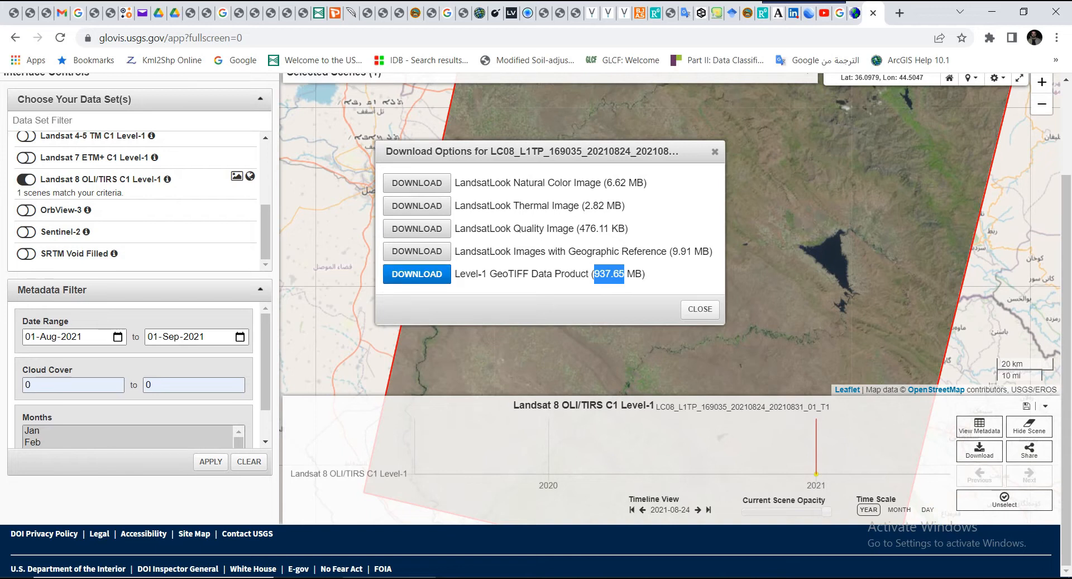
left_click(416, 274)
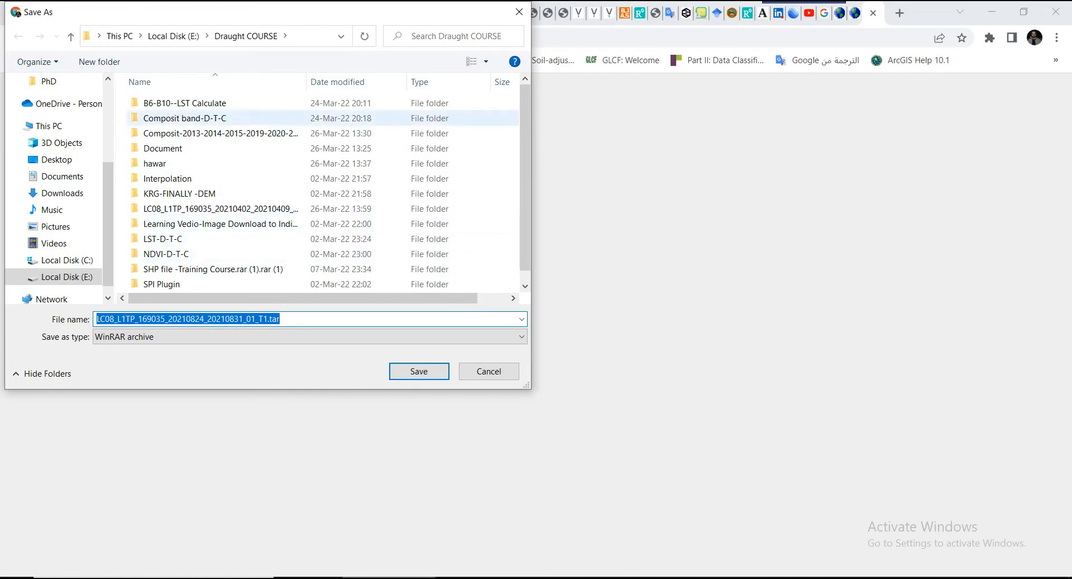
left_click_drag(306, 81, 398, 82)
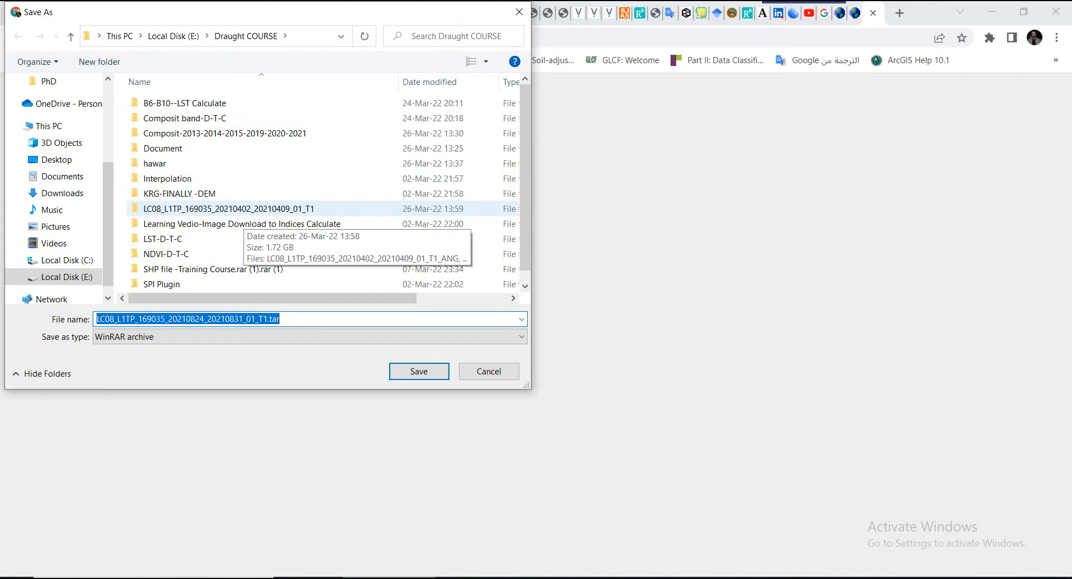
left_click(244, 211)
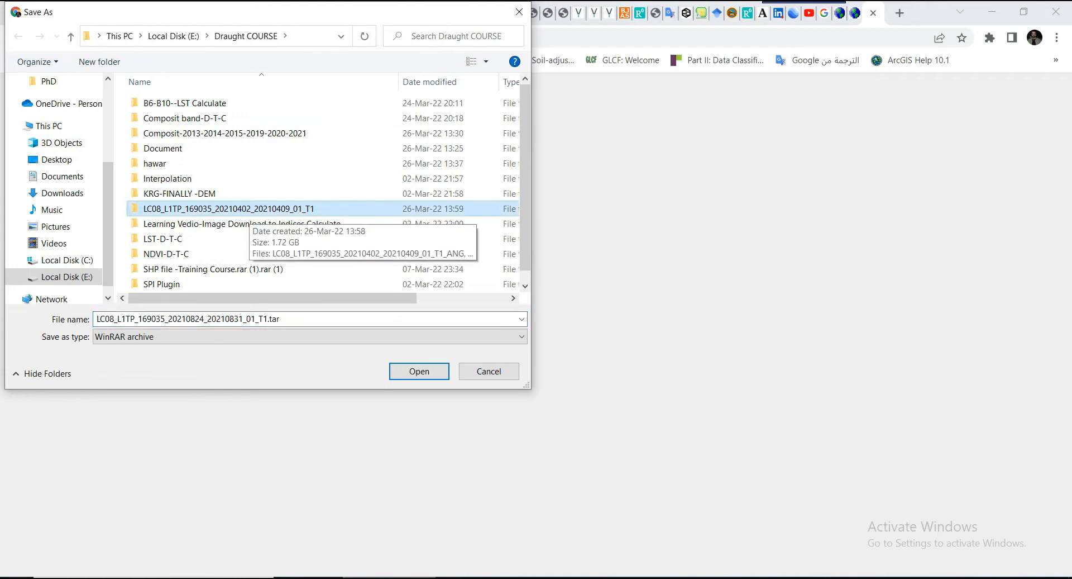
right_click(236, 209)
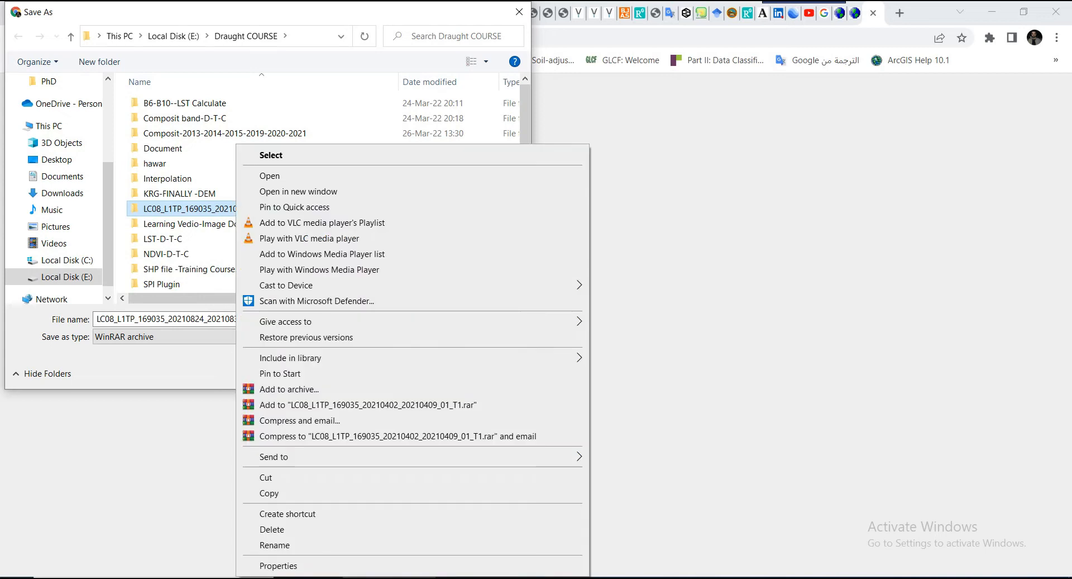
left_click(269, 175)
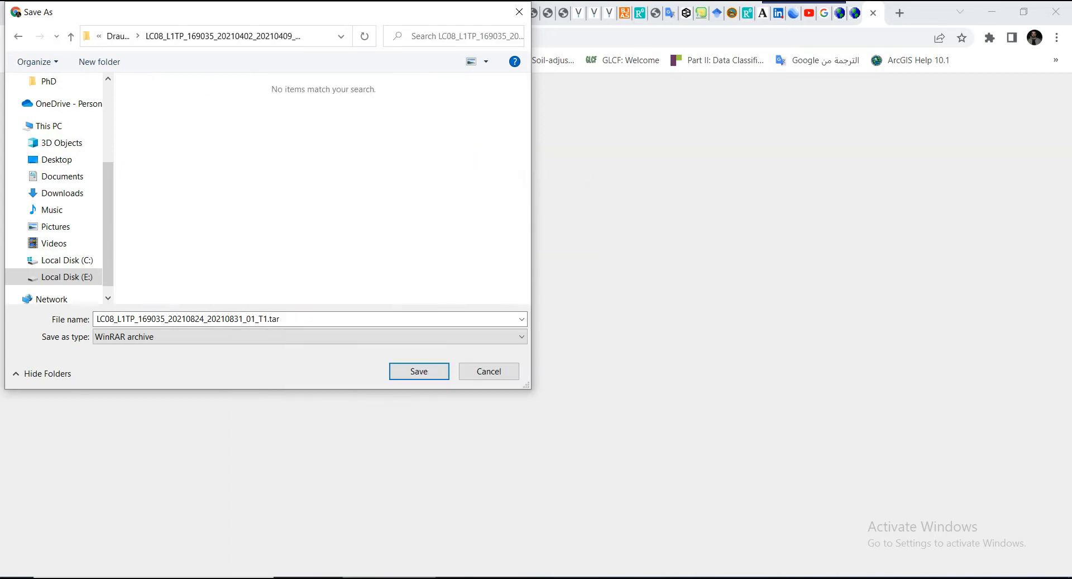
left_click(488, 370)
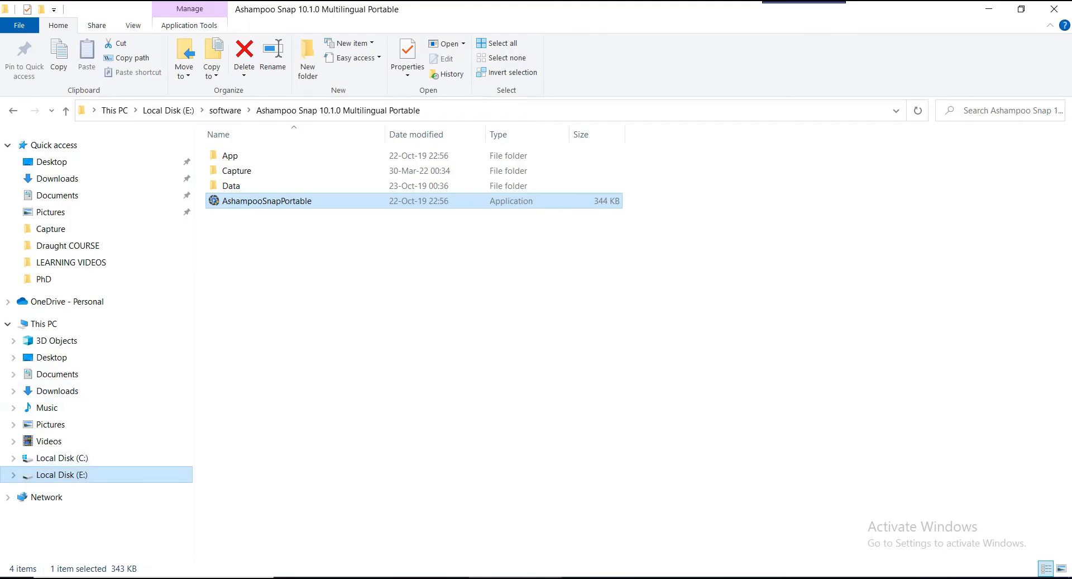
Step: Switch to File Explorer and open the LC08_L1TP_169035_20210402_20210409_01_T1 folder inside Draught COURSE on Local Disk (E:)
scroll(575, 371, "down", 2)
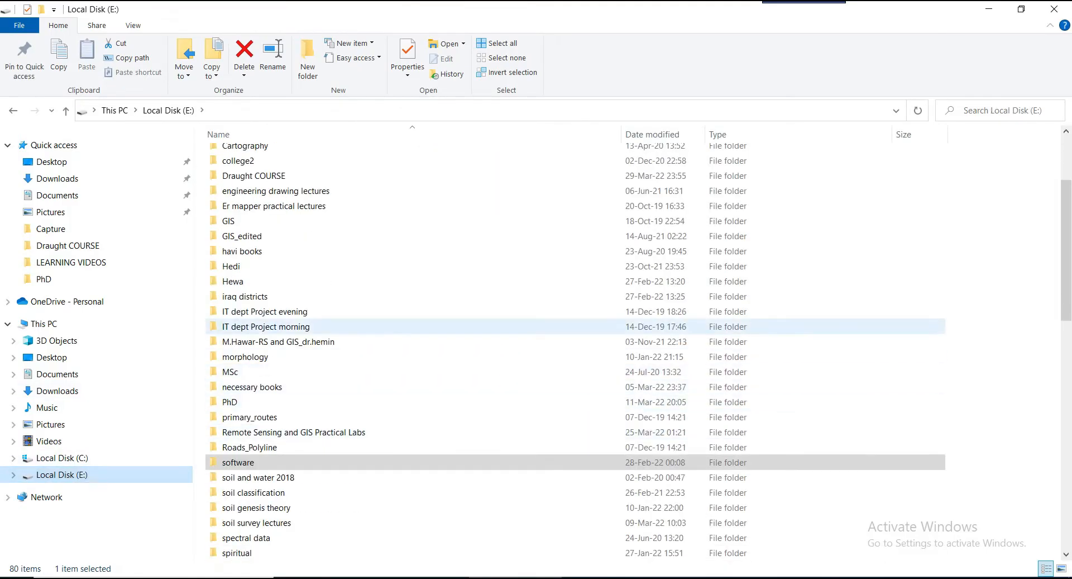
scroll(575, 323, "up", 3)
double_click(254, 307)
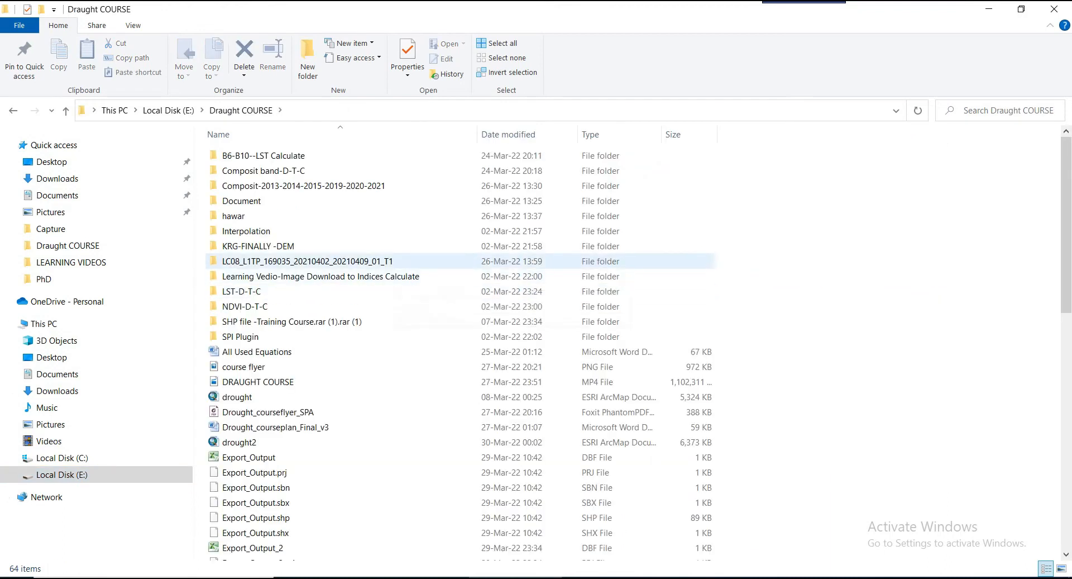
double_click(308, 261)
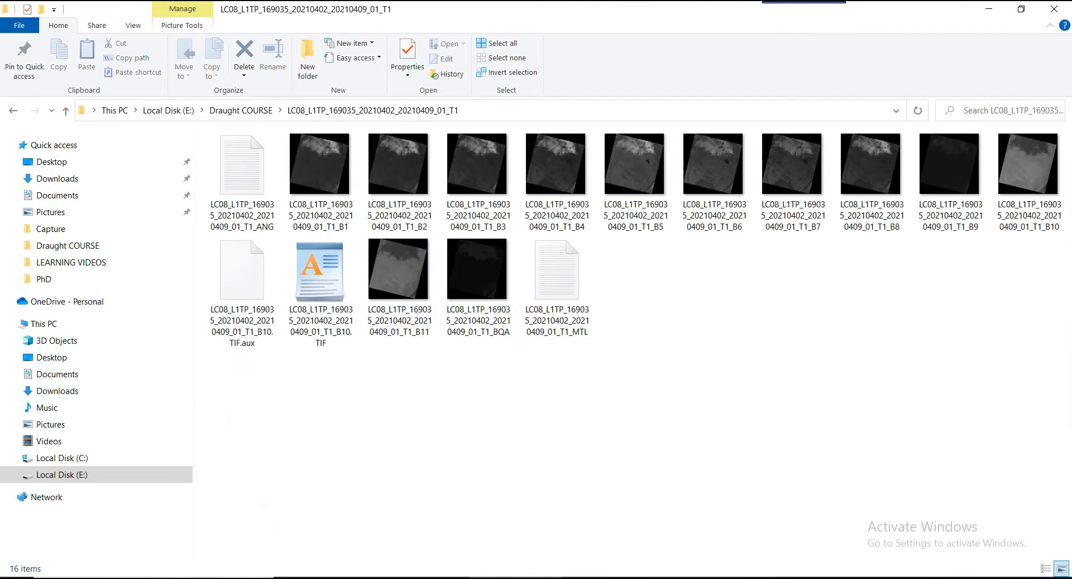
left_click_drag(1069, 342, 702, 414)
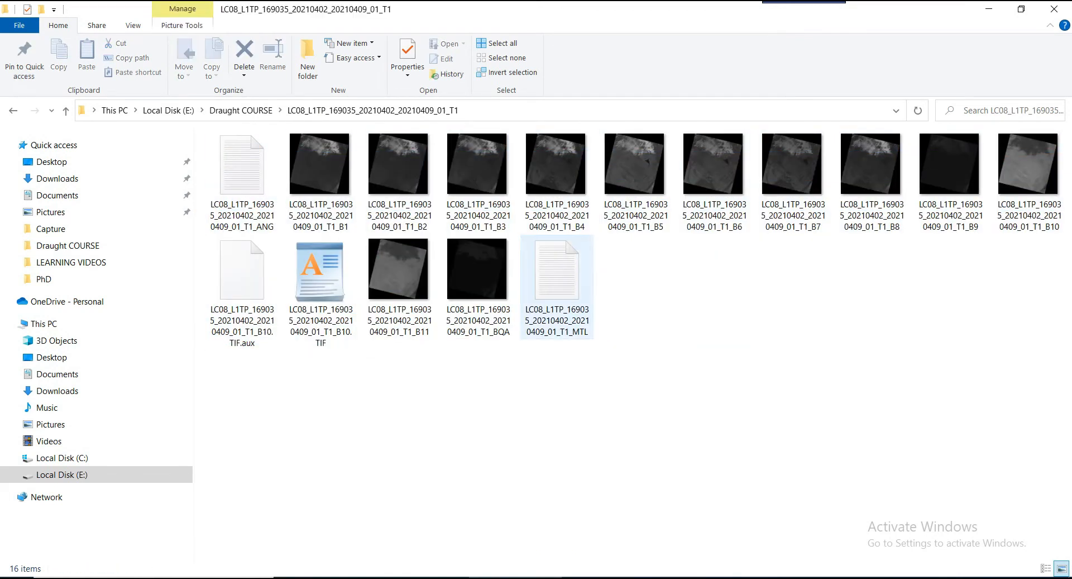
Step: Open the scene's MTL metadata text file and review its product metadata, image attributes, and radiance and reflectance ranges
left_click(557, 285)
double_click(557, 284)
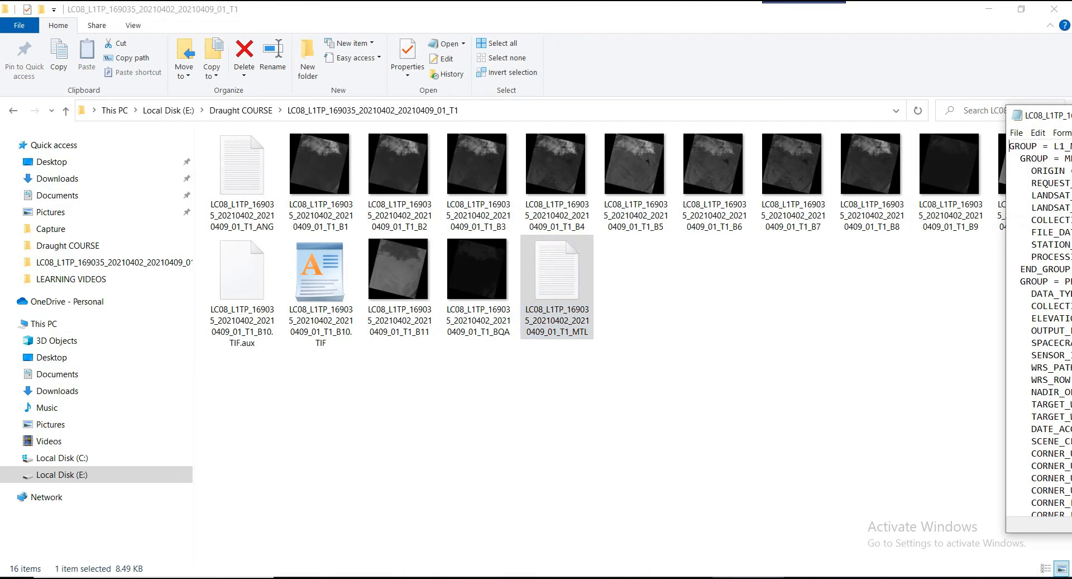
left_click_drag(1044, 115, 249, 74)
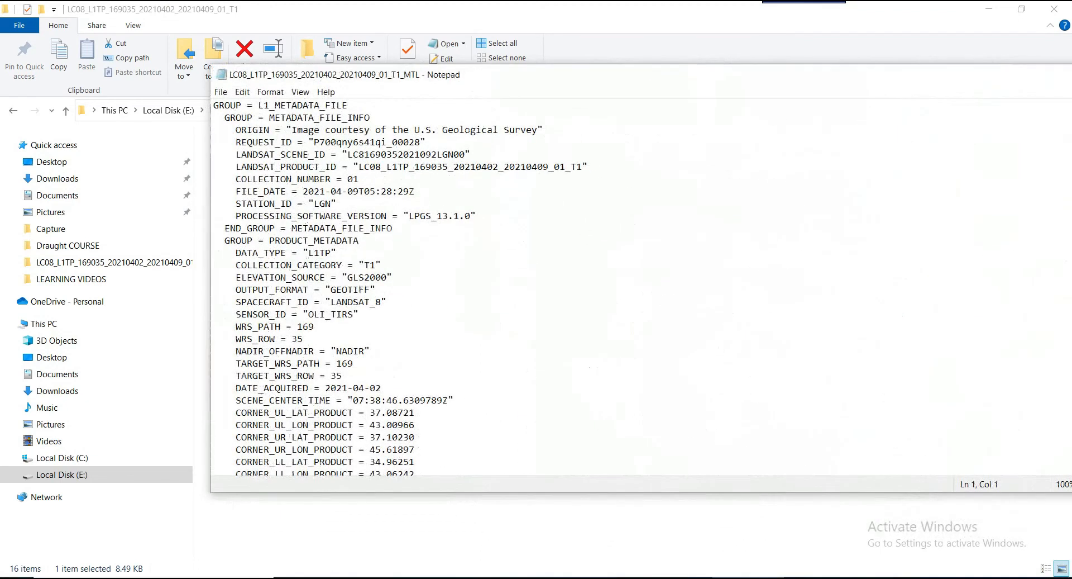
scroll(641, 286, "down", 5)
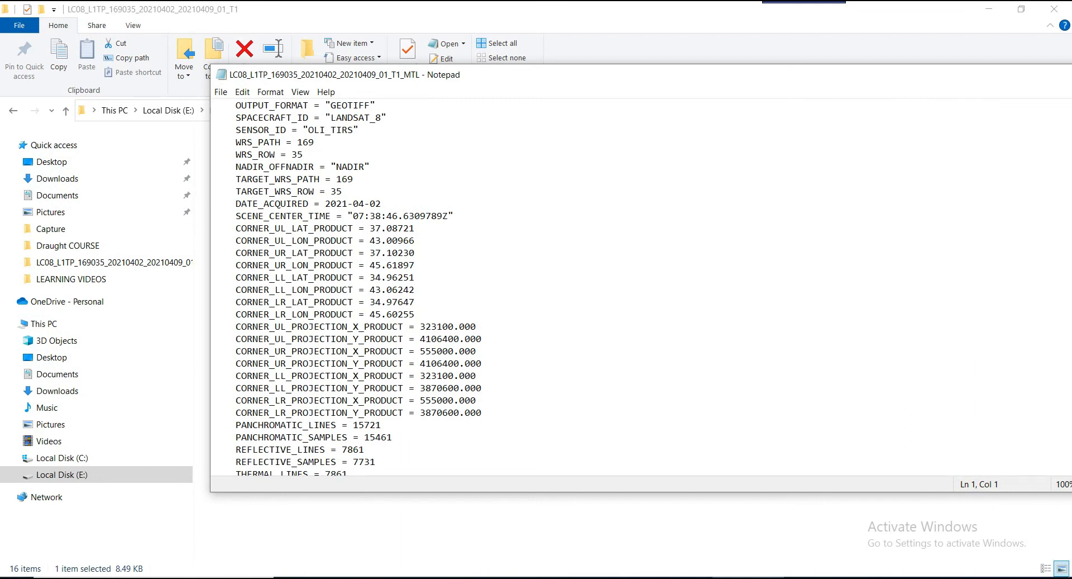
scroll(641, 286, "down", 9)
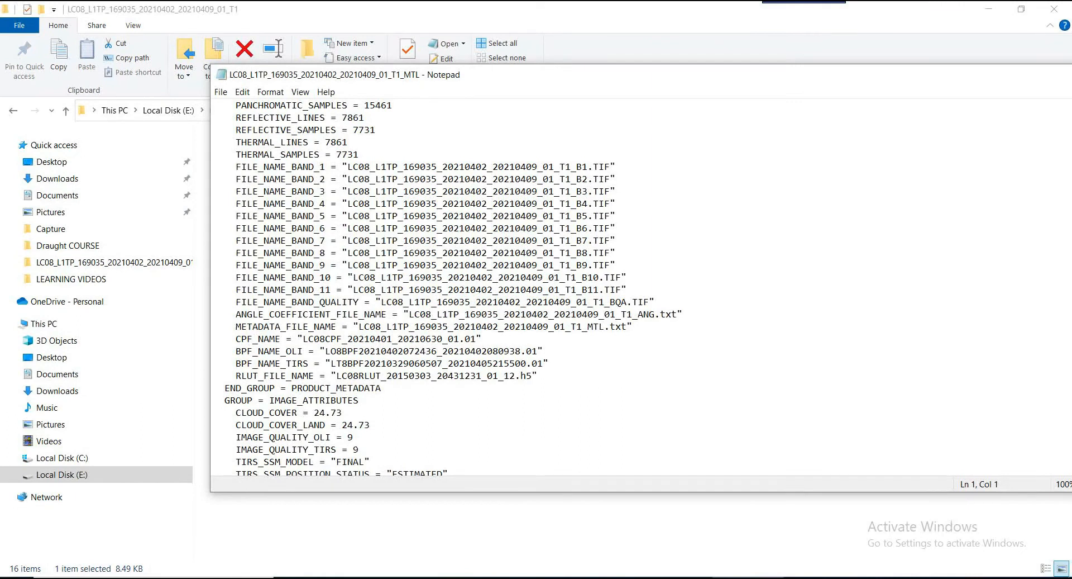
scroll(453, 288, "down", 1)
scroll(452, 289, "down", 5)
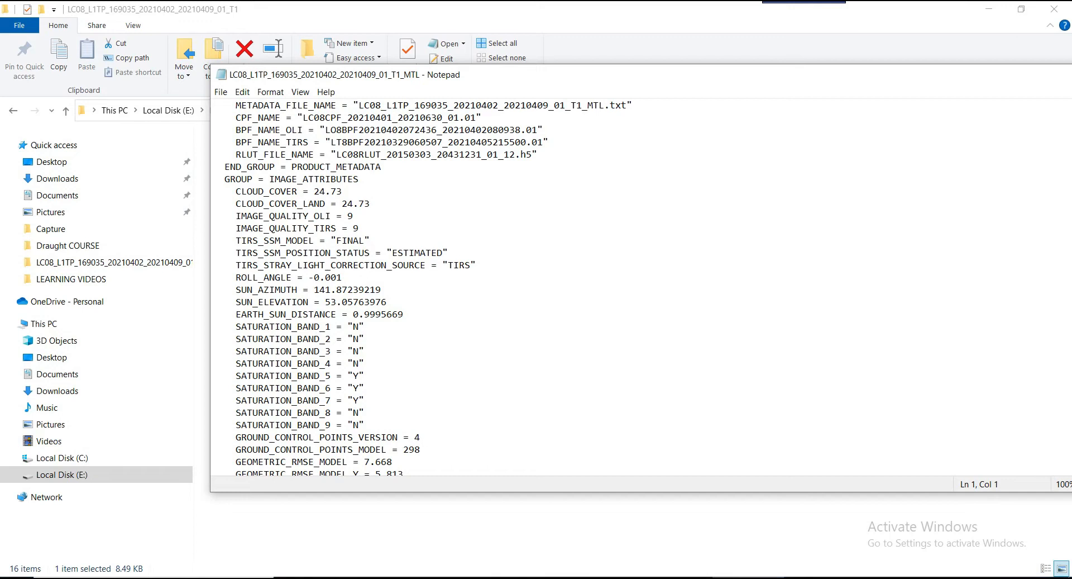
scroll(641, 287, "down", 4)
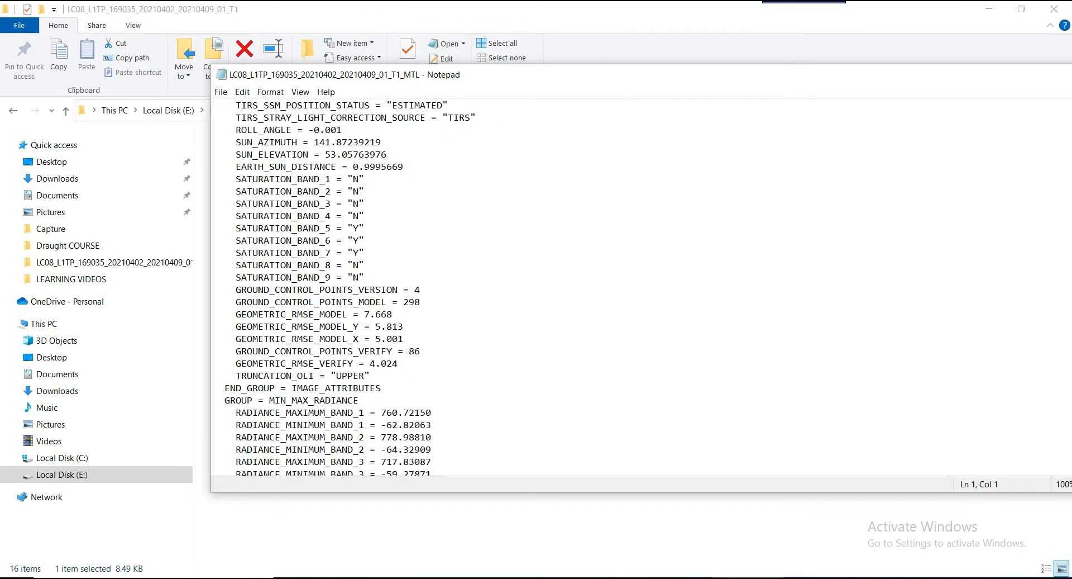
scroll(641, 287, "down", 3)
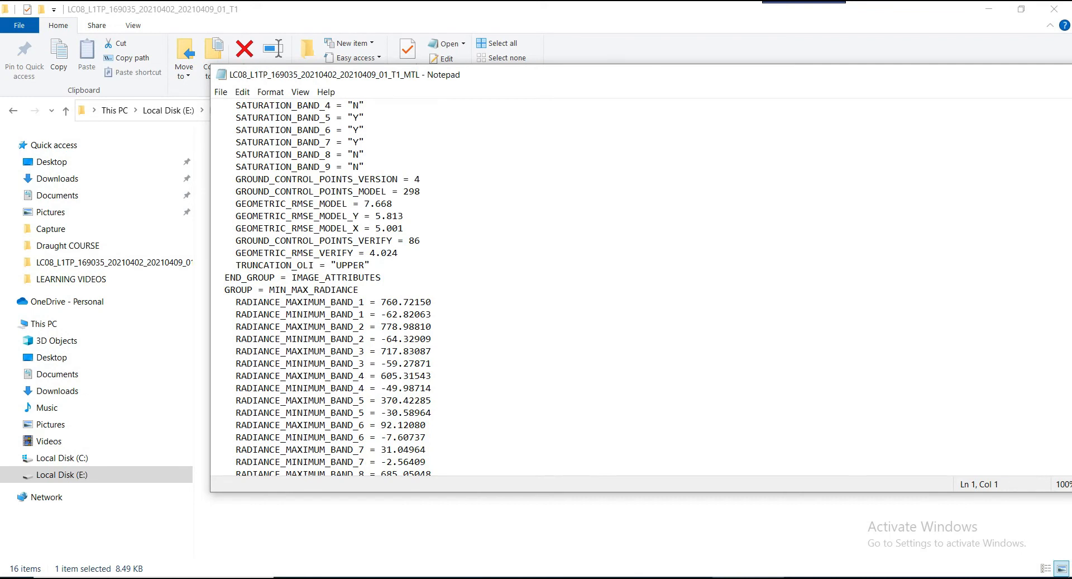
scroll(641, 287, "down", 3)
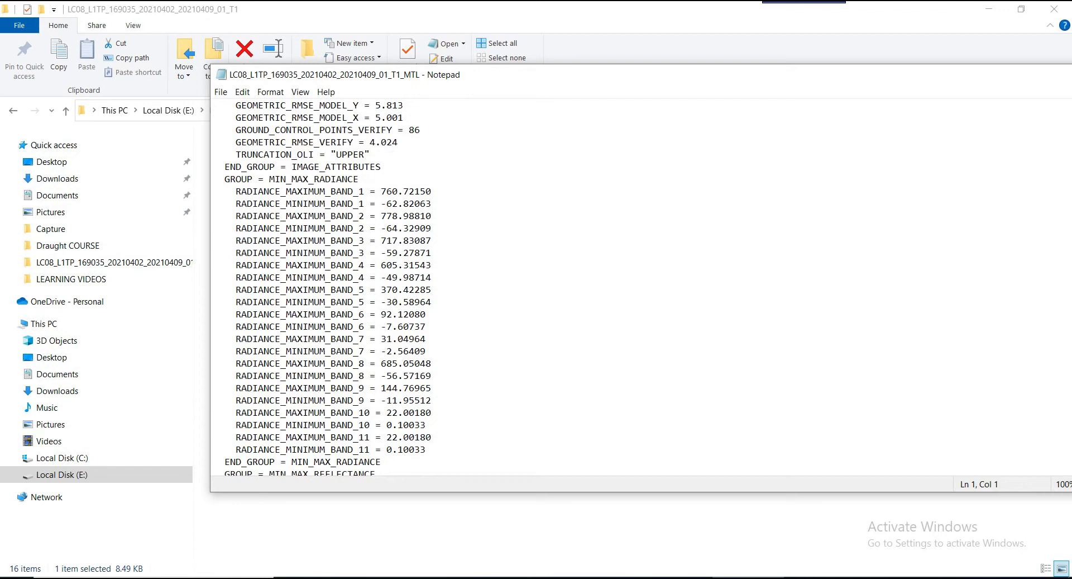
scroll(641, 288, "down", 13)
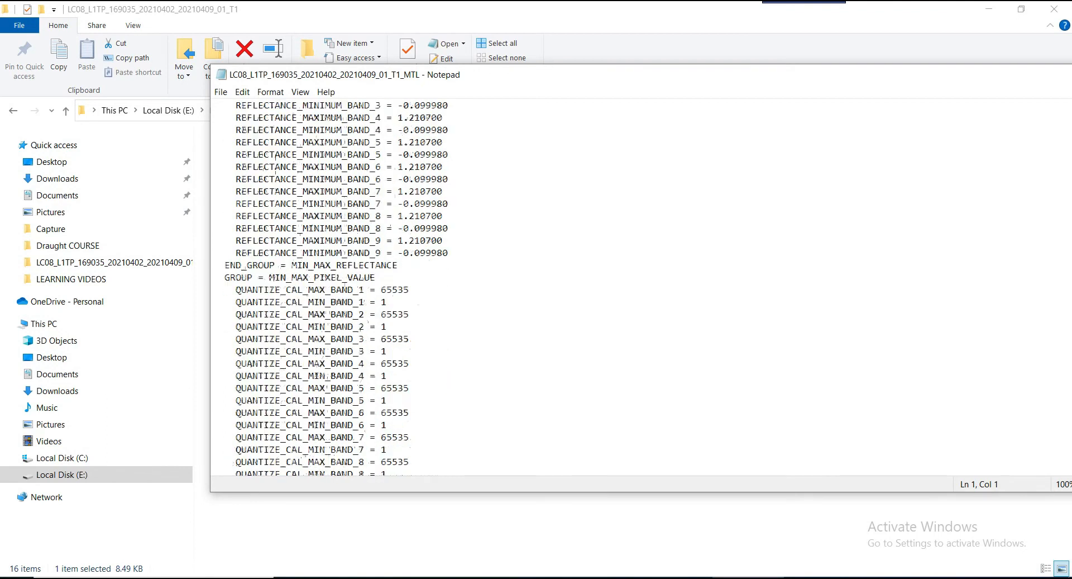
scroll(641, 288, "down", 20)
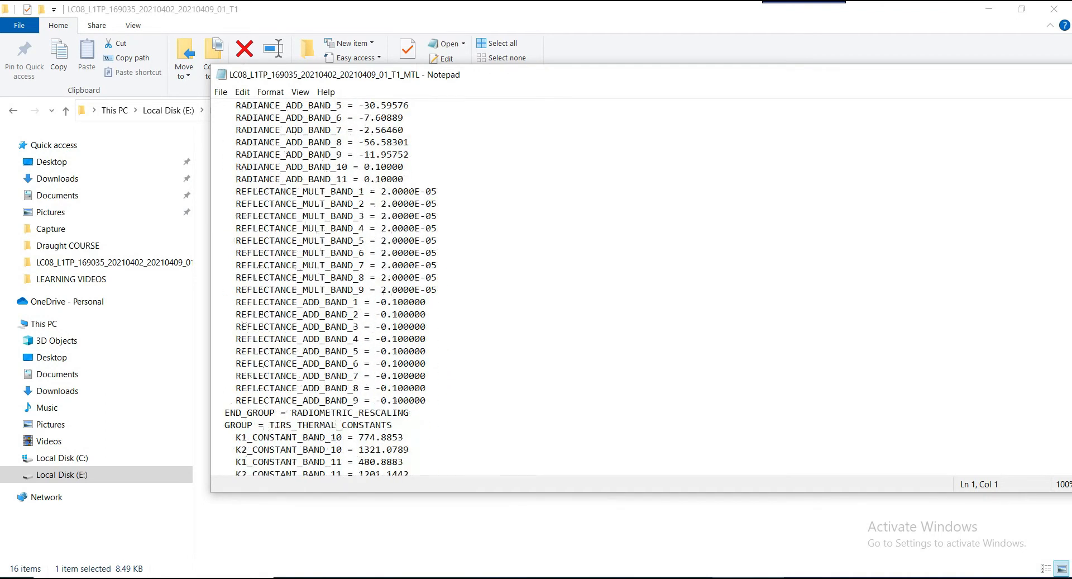
Step: Examine the radiance rescaling factors and the band 10 K1 and K2 thermal constants, and close the metadata file
scroll(641, 287, "up", 6)
left_click_drag(269, 327, 342, 339)
left_click_drag(297, 217, 309, 216)
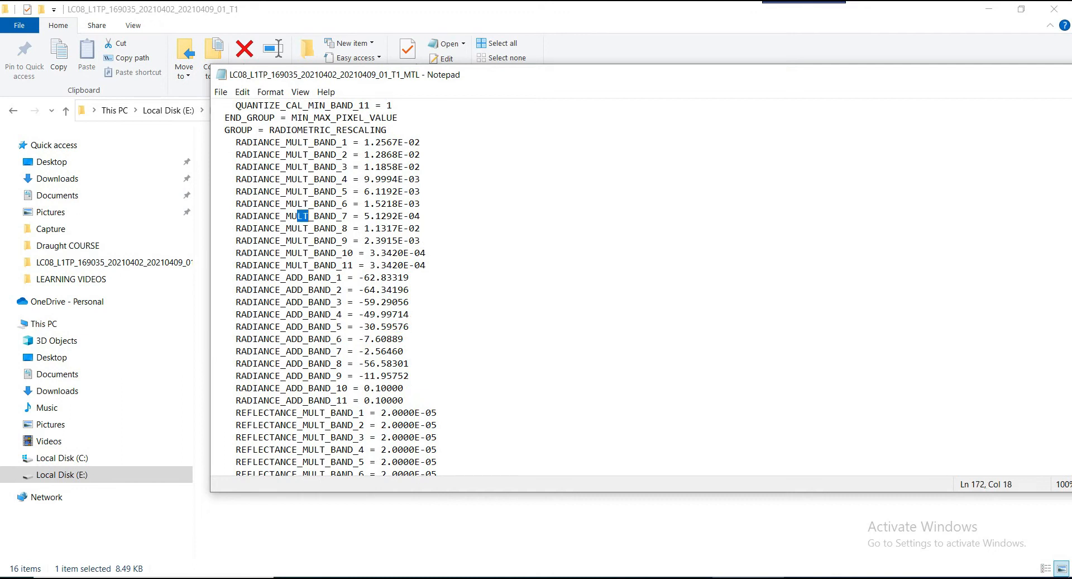
scroll(642, 287, "down", 11)
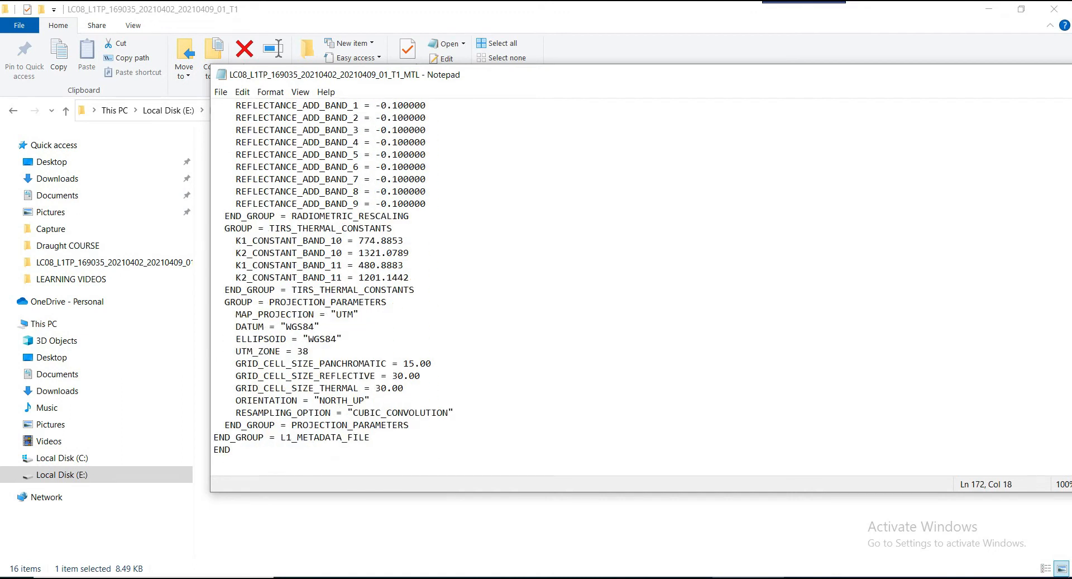
left_click_drag(230, 240, 409, 253)
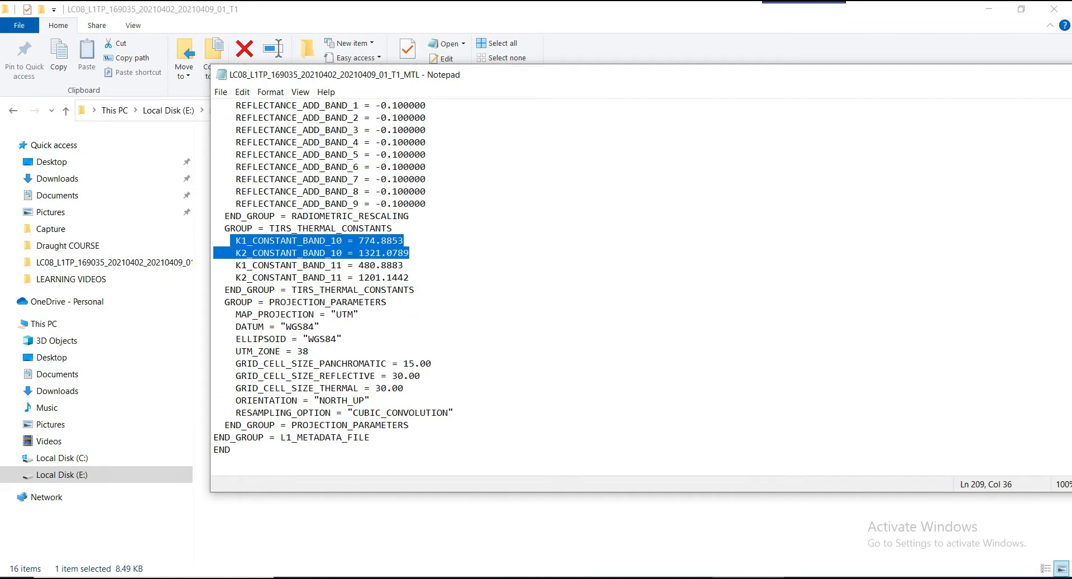
left_click_drag(558, 74, 361, 82)
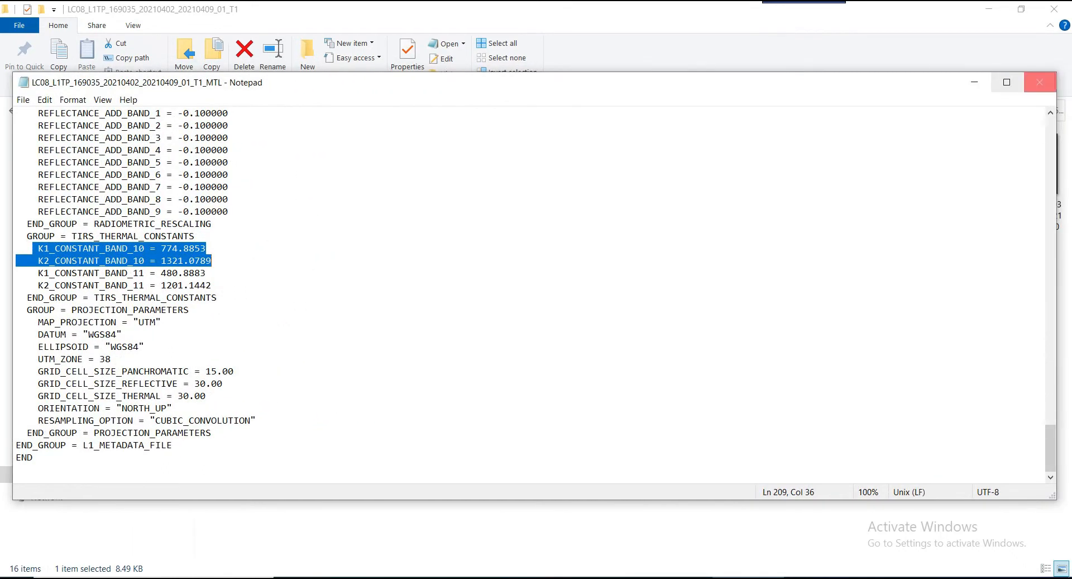
left_click(1040, 82)
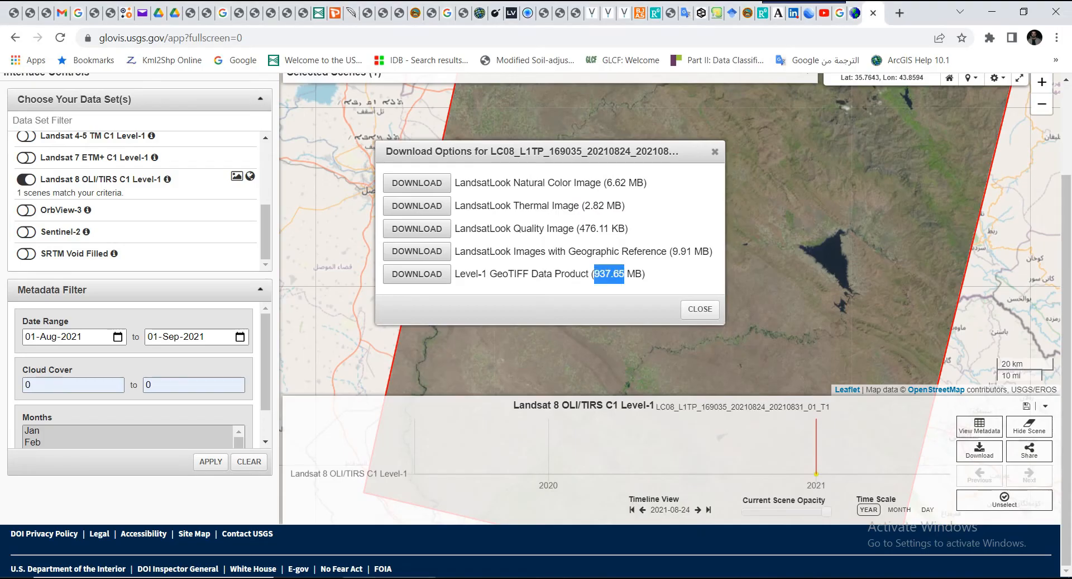
Step: Close the download options and view the whole Landsat 8 scene footprint on the map
left_click(700, 309)
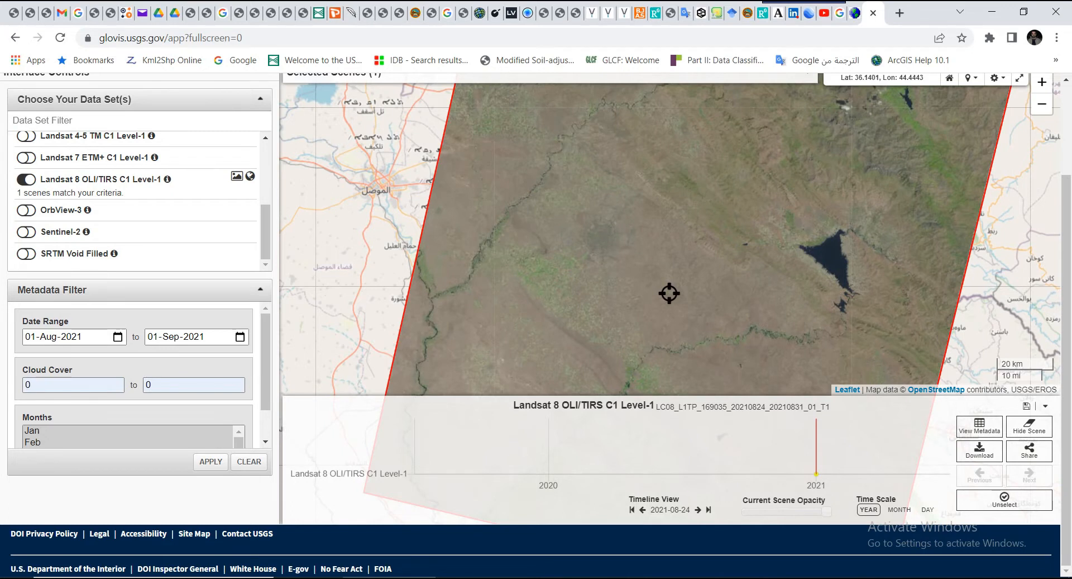
scroll(669, 292, "down", 1)
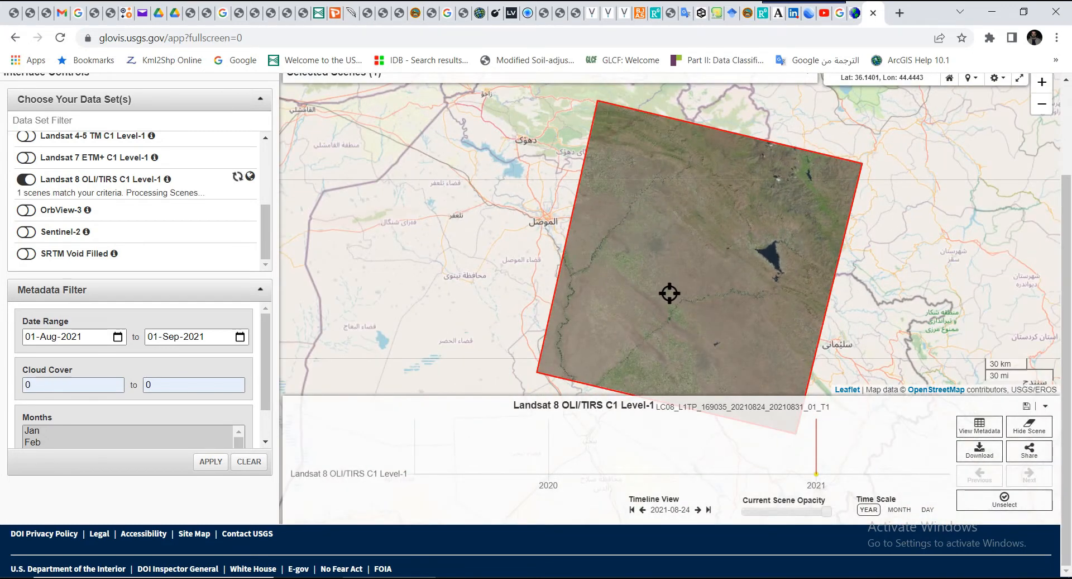
left_click_drag(712, 294, 692, 332)
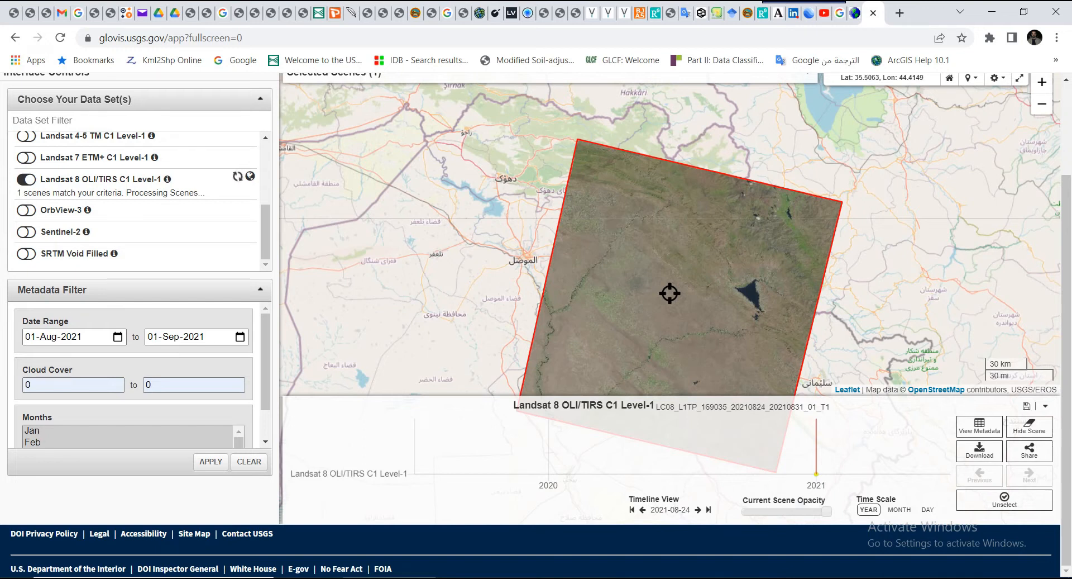
Step: Switch to the drought2 document in ArcMap and locate the NDVI_c2015_Clip1.tif layer in the layer list
mouse_move(641, 577)
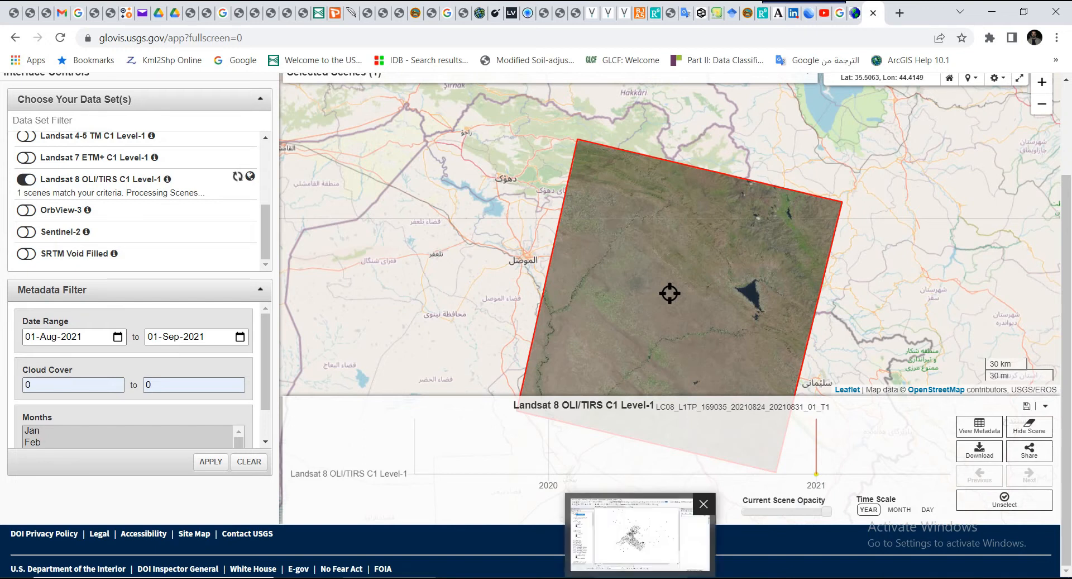
left_click(640, 539)
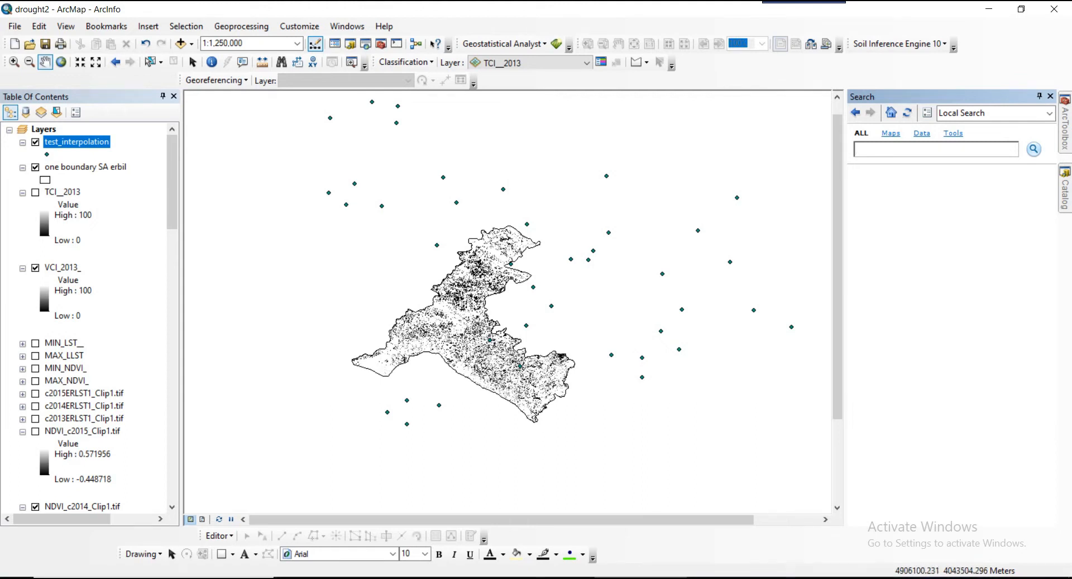
scroll(86, 315, "down", 3)
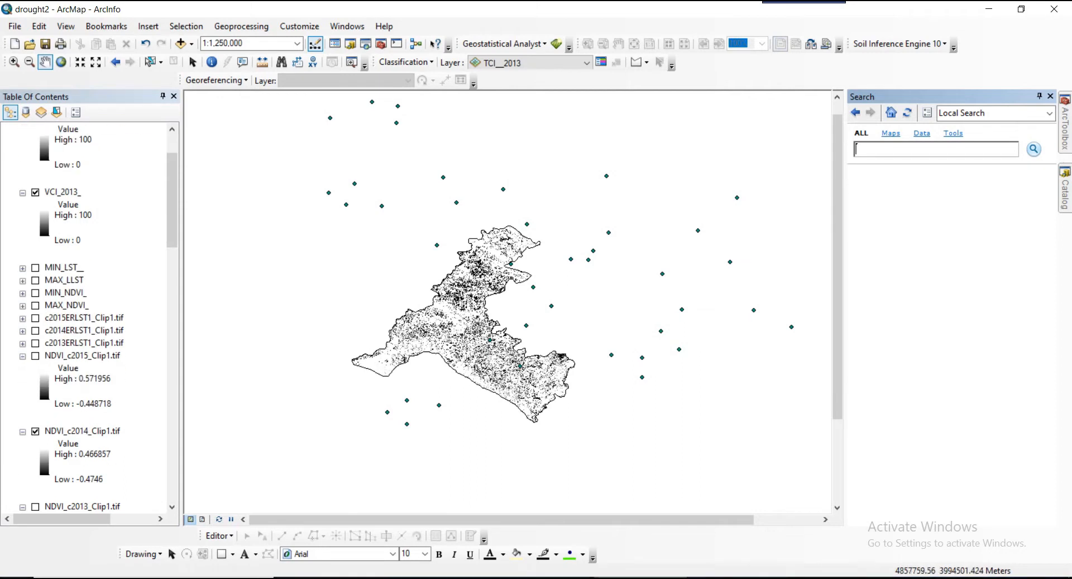
left_click_drag(389, 370, 435, 351)
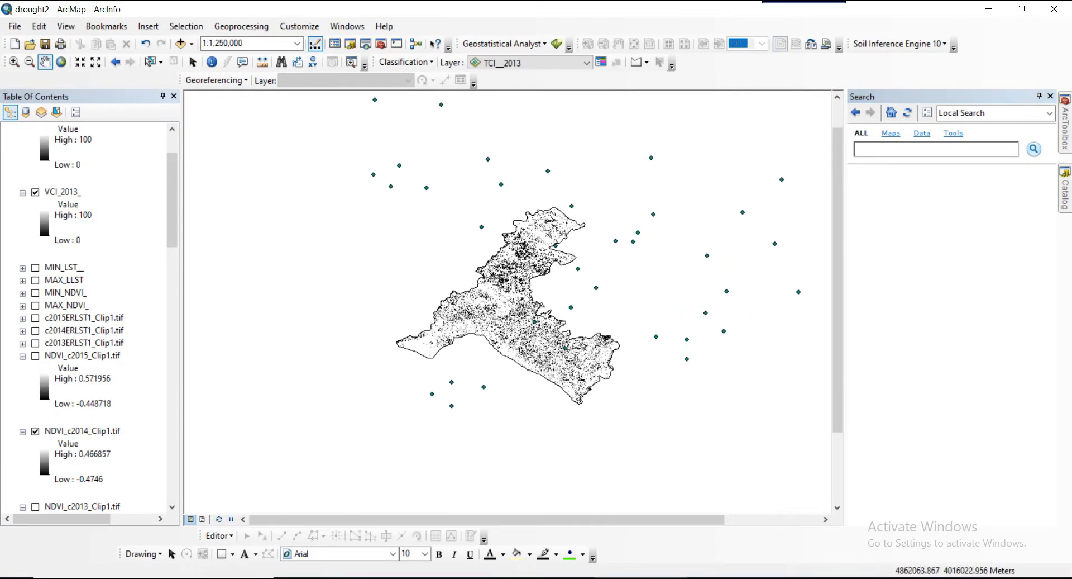
scroll(90, 313, "down", 3)
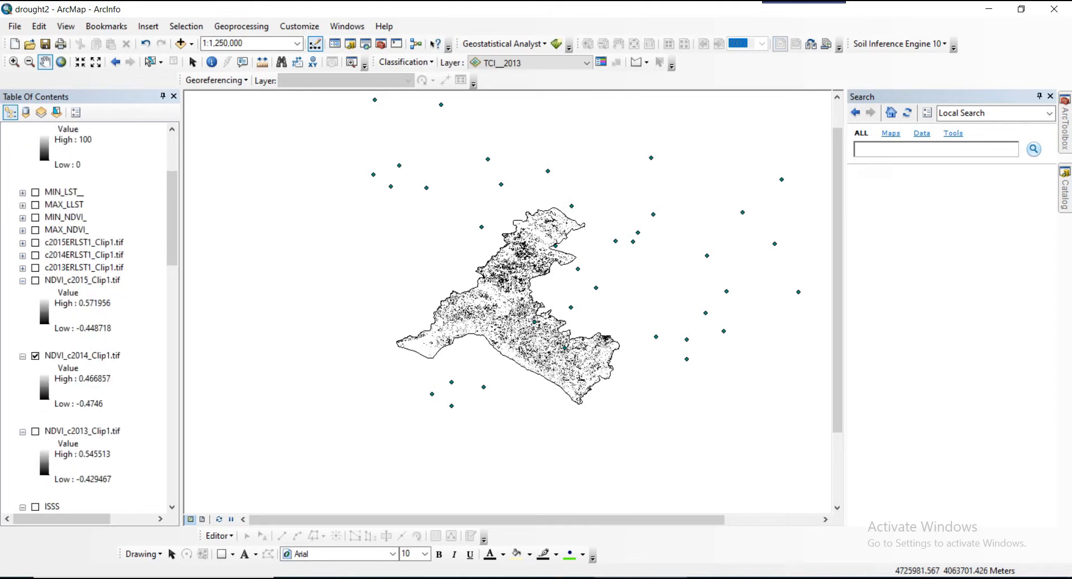
Step: Apply the red-yellow-green color ramp to the NDVI_c2015_Clip1.tif layer
left_click(82, 280)
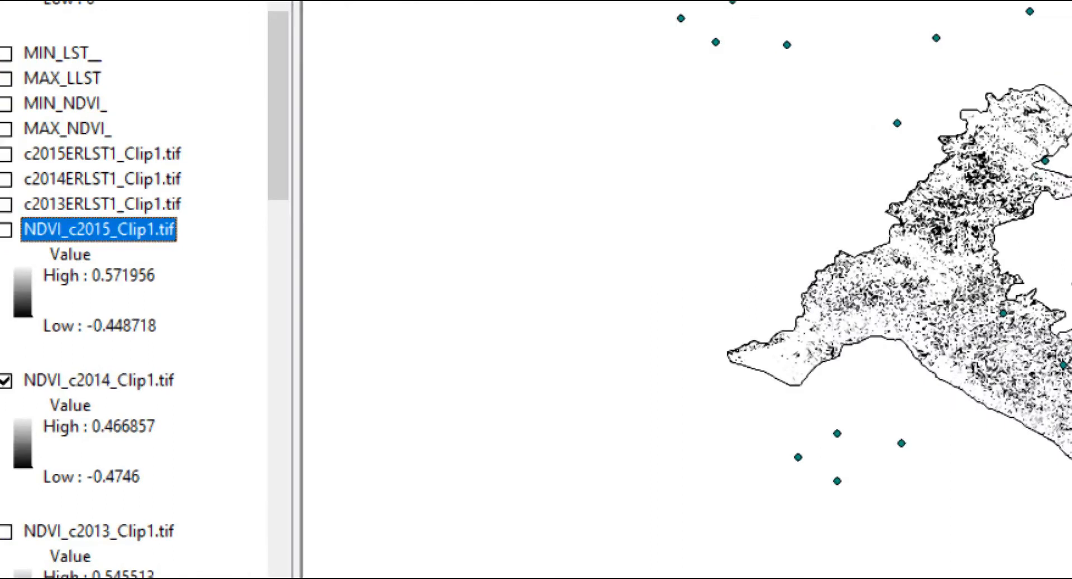
left_click(87, 289)
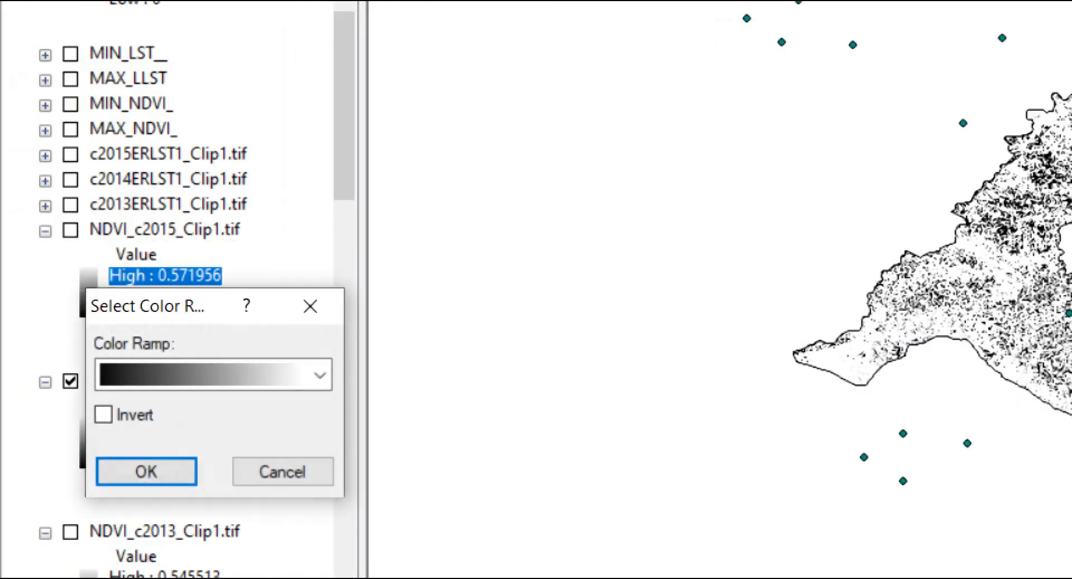
left_click(320, 376)
scroll(201, 179, "up", 3)
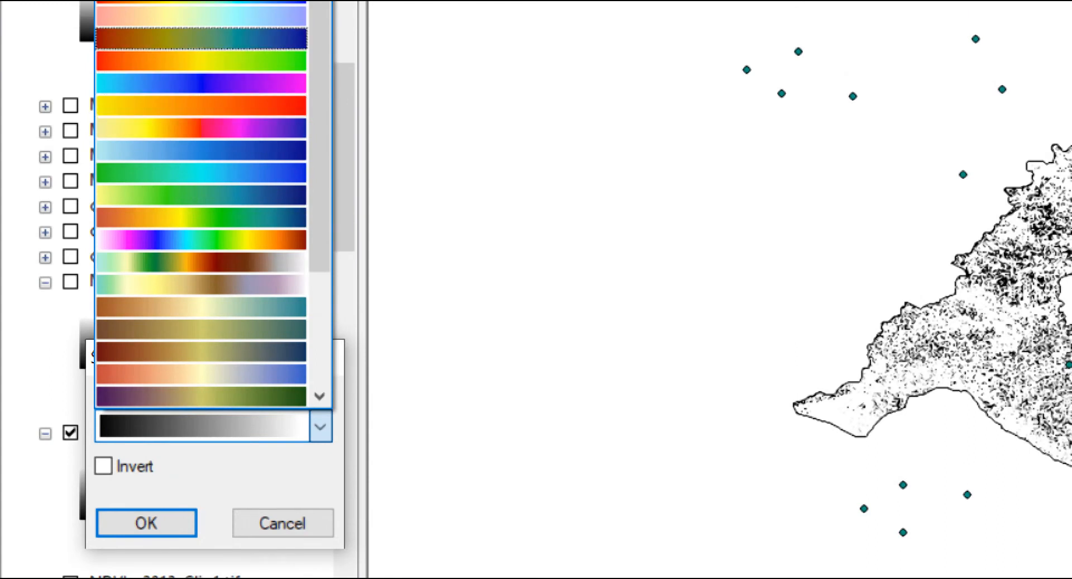
left_click(201, 60)
key("Return")
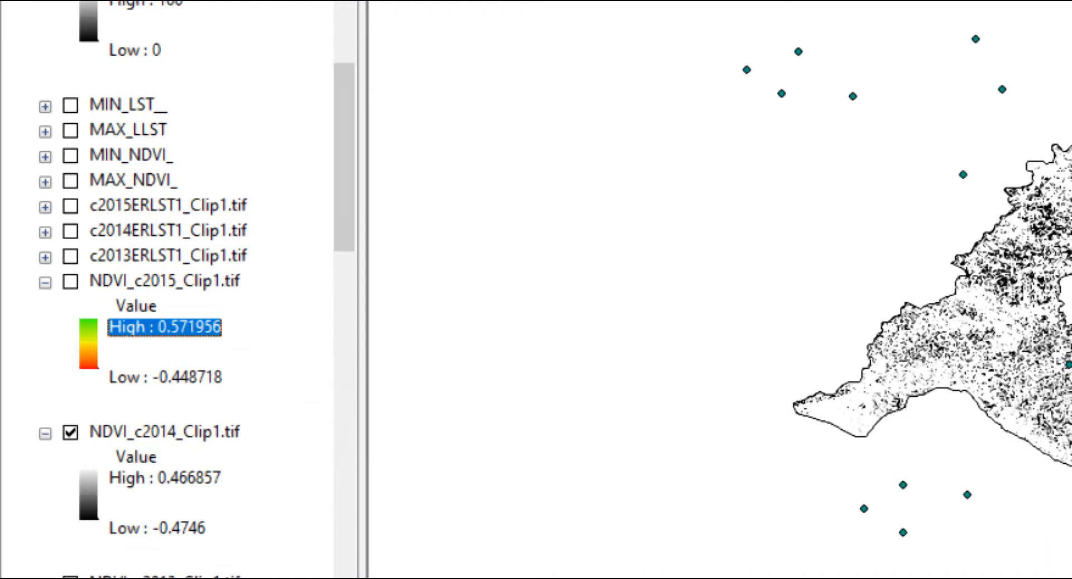
Step: Turn on the NDVI_c2015_Clip1.tif layer and turn off VCI_2013_ to display the NDVI raster
left_click(70, 281)
scroll(70, 281, "up", 4)
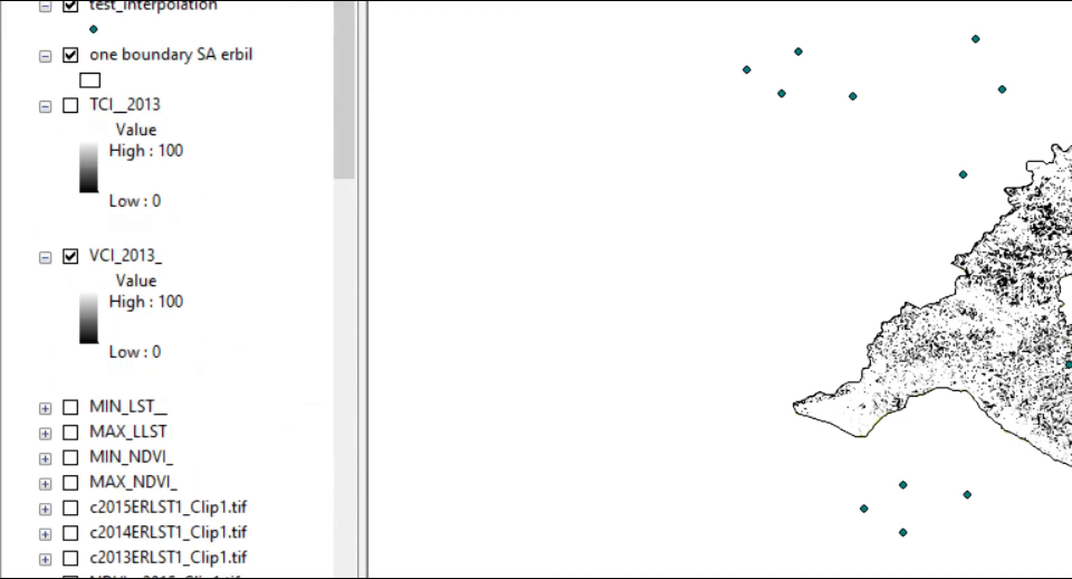
left_click(70, 256)
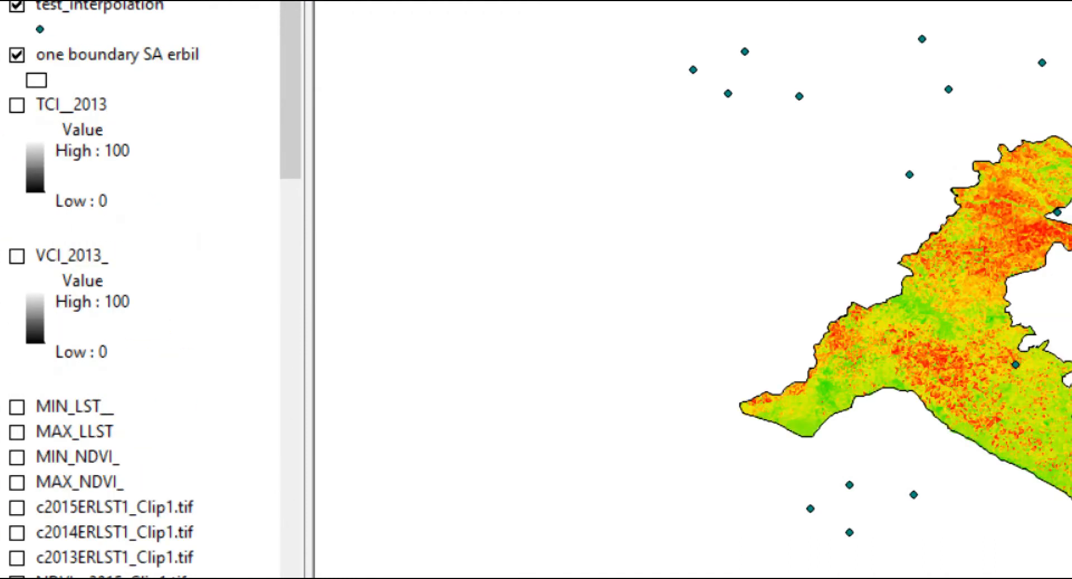
left_click_drag(1034, 291, 795, 286)
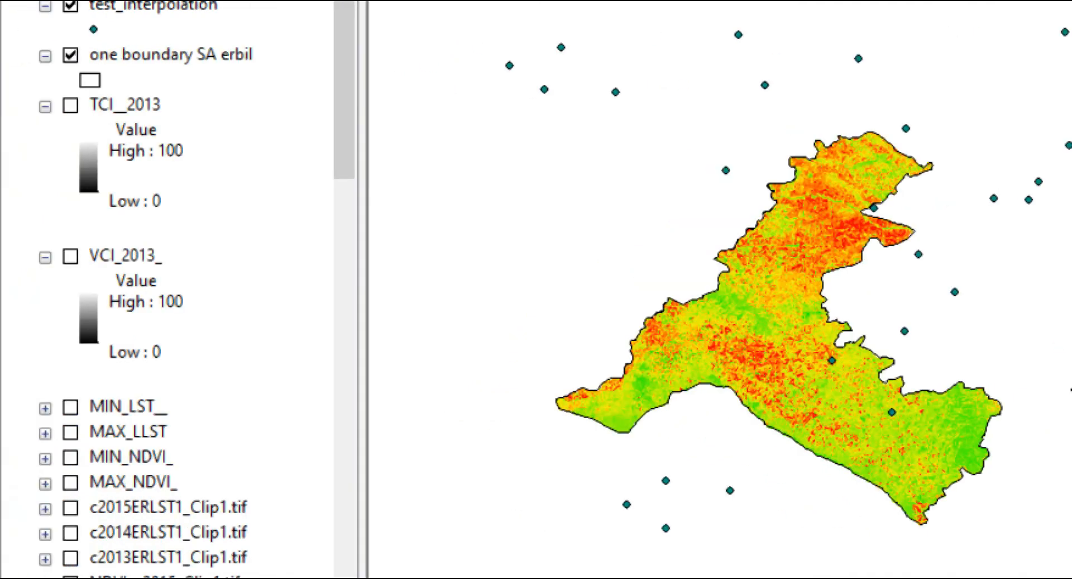
Step: Collapse the legends of the TCI__2013, VCI_2013_, one boundary SA erbil and test_interpolation layers
left_click(45, 106)
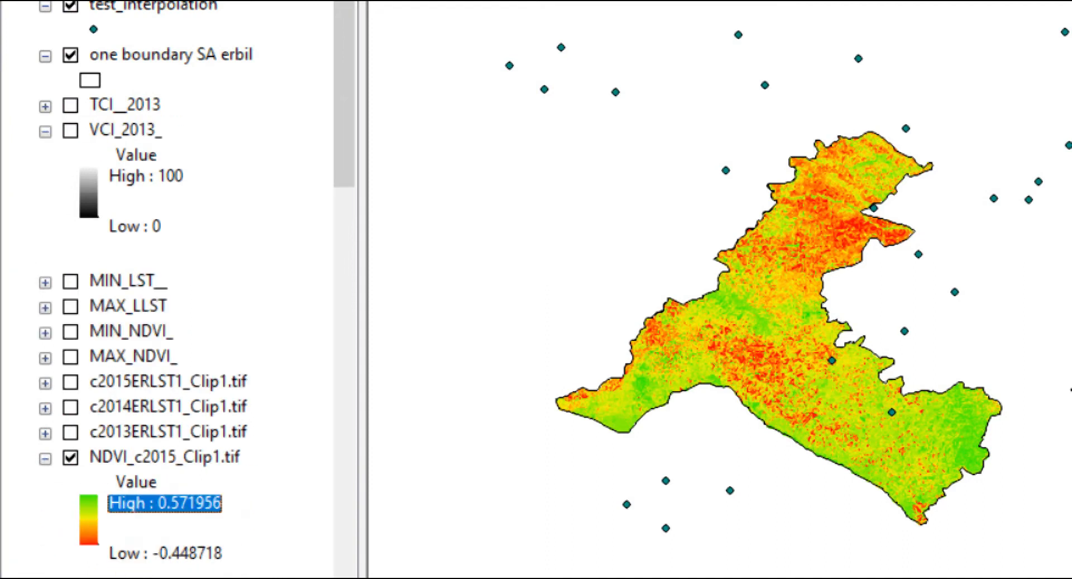
left_click(45, 132)
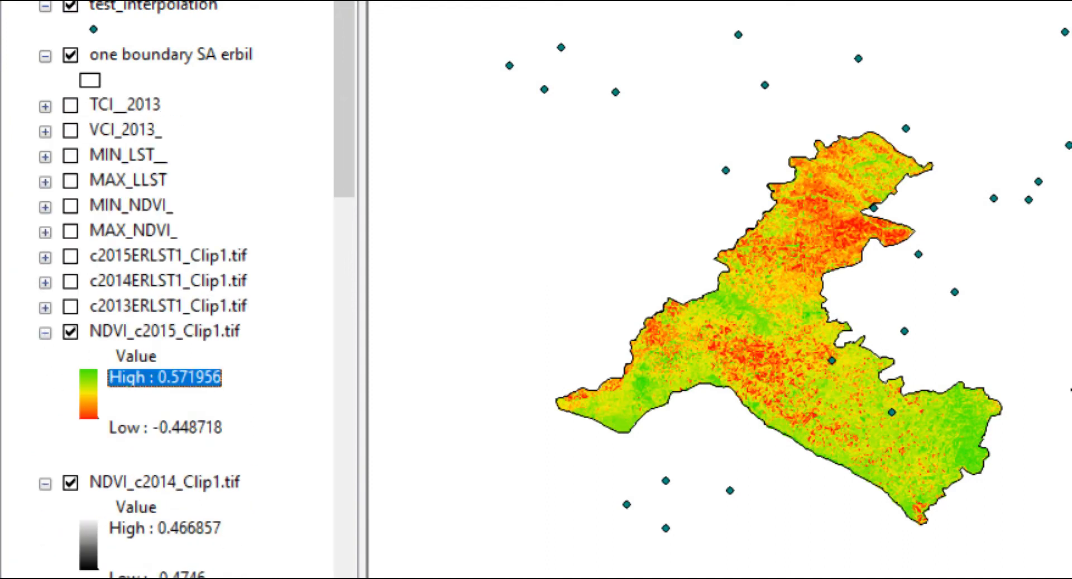
left_click(45, 56)
left_click(45, 20)
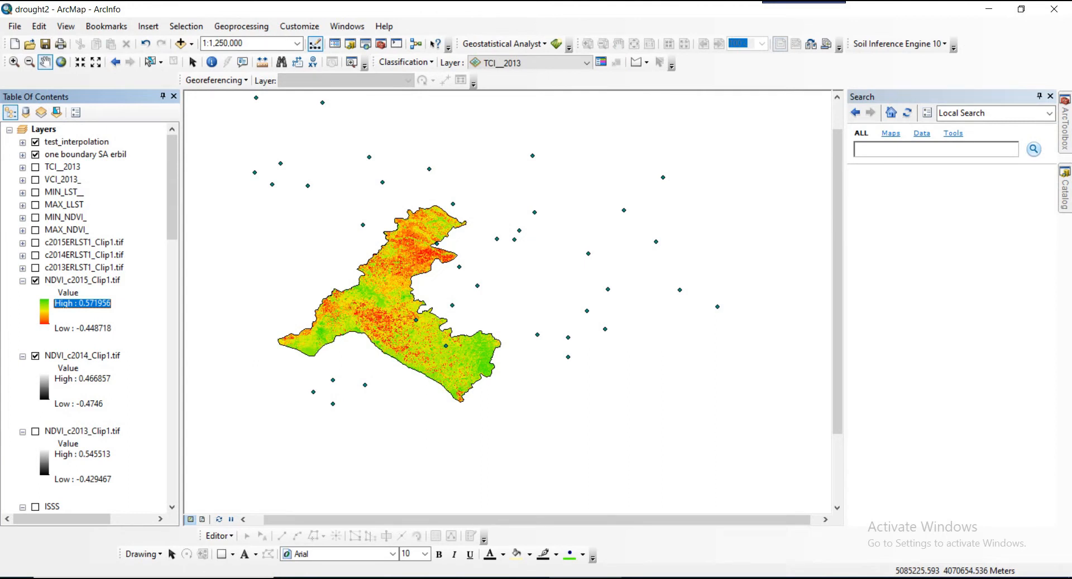
Step: Open the Raster Calculator from the Map Algebra toolset of the Spatial Analyst Tools
left_click(1065, 128)
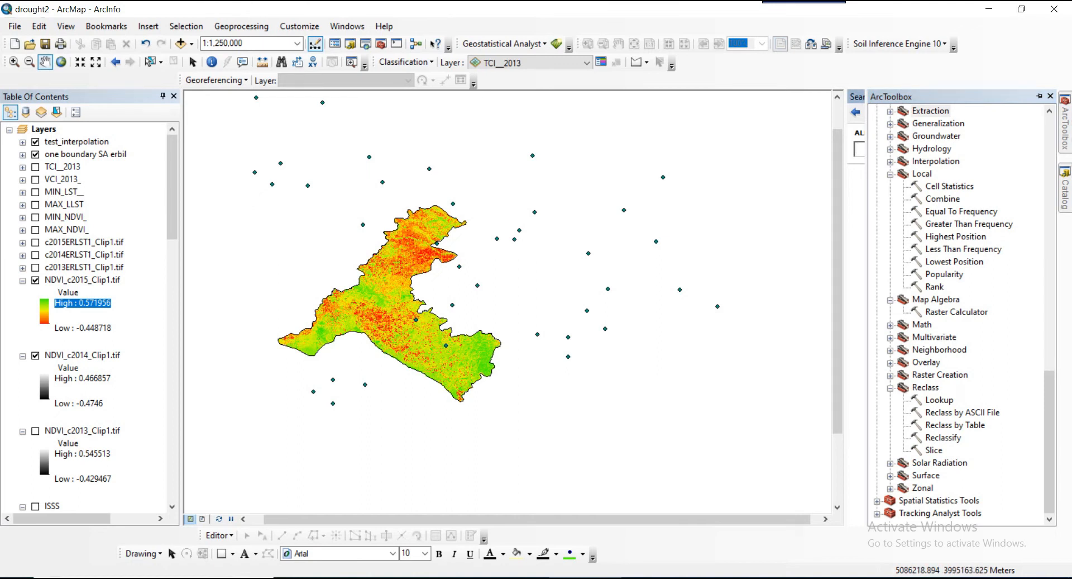
scroll(957, 313, "up", 9)
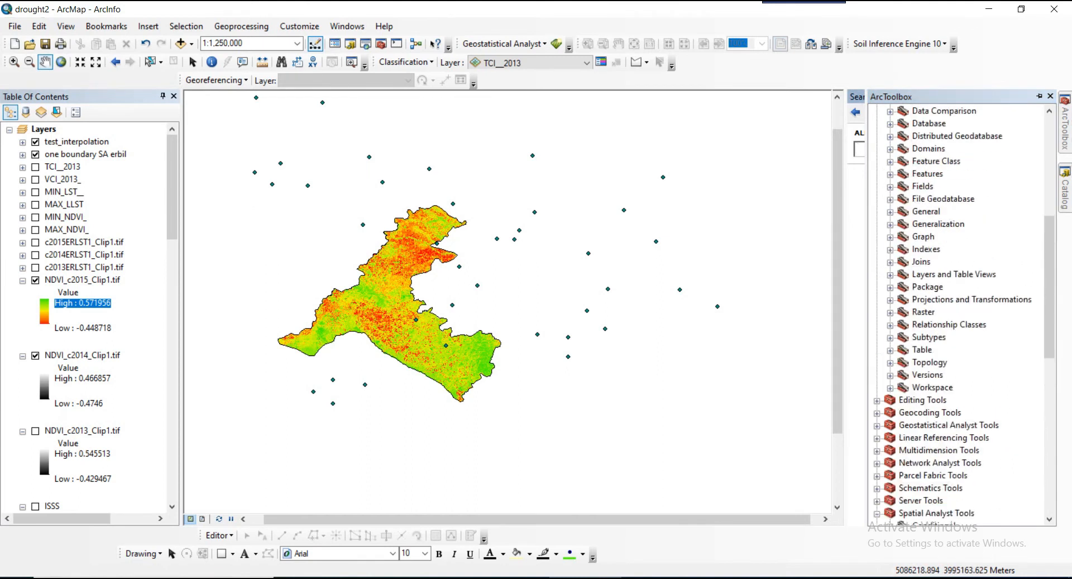
scroll(958, 313, "down", 9)
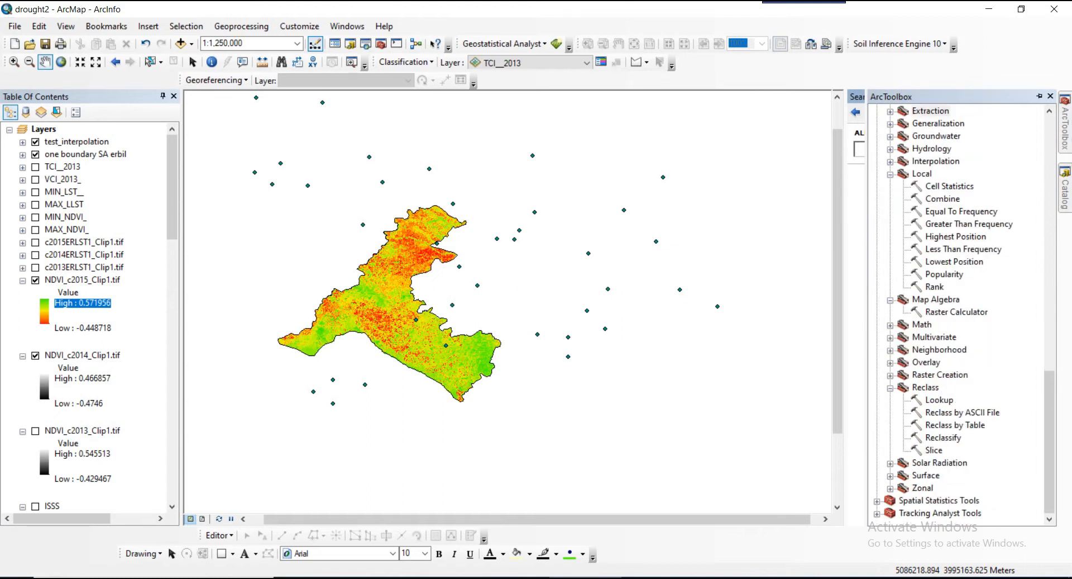
left_click(936, 300)
scroll(936, 300, "up", 5)
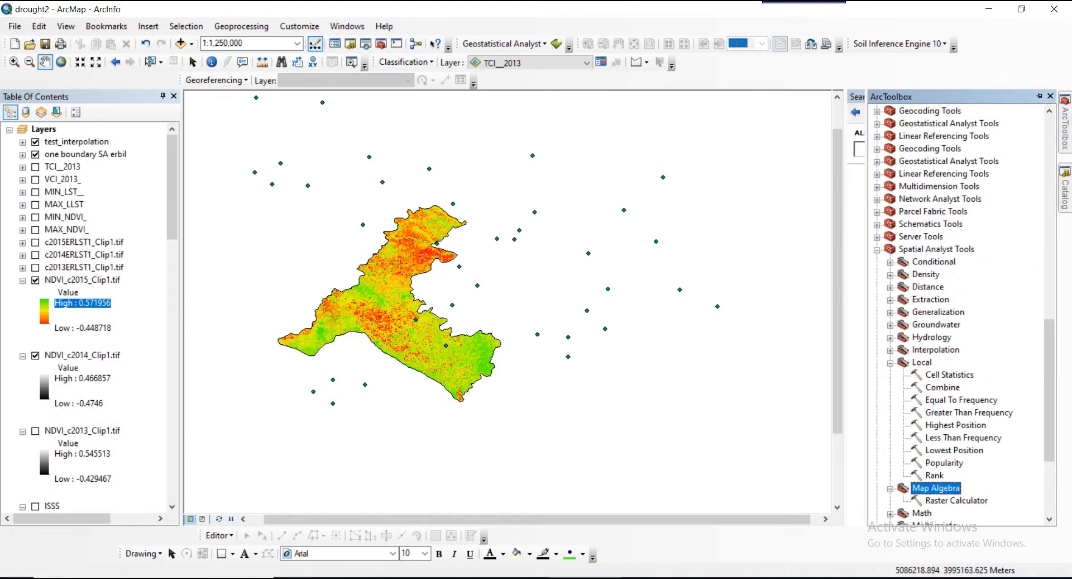
left_click(937, 249)
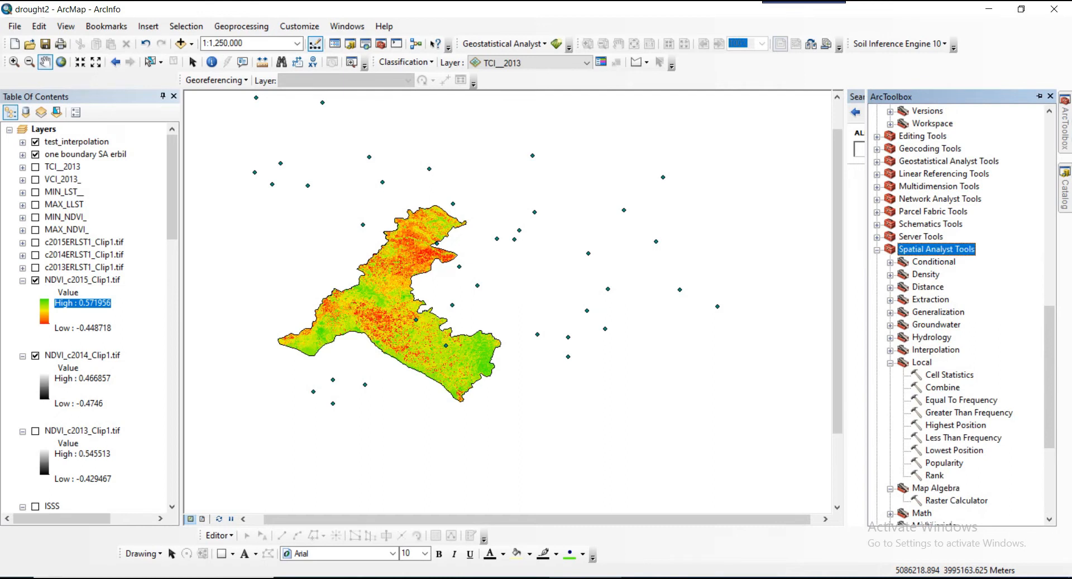
scroll(957, 313, "down", 4)
double_click(957, 350)
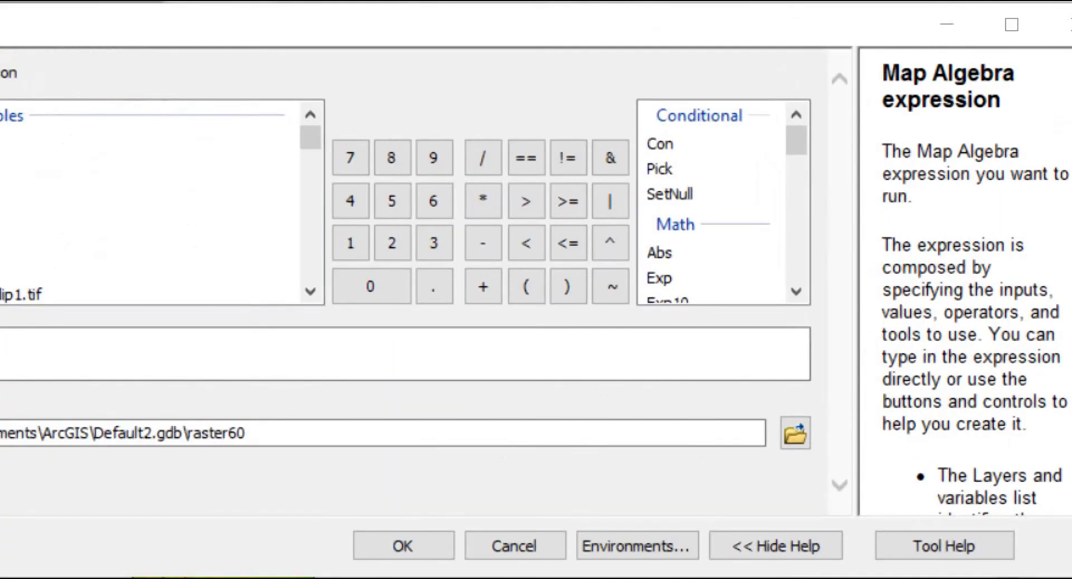
Step: Build the map algebra expression Con("NDVI_c2015_Clip1.tif" > 0,"NDVI_c2015_Clip1.tif")
double_click(663, 144)
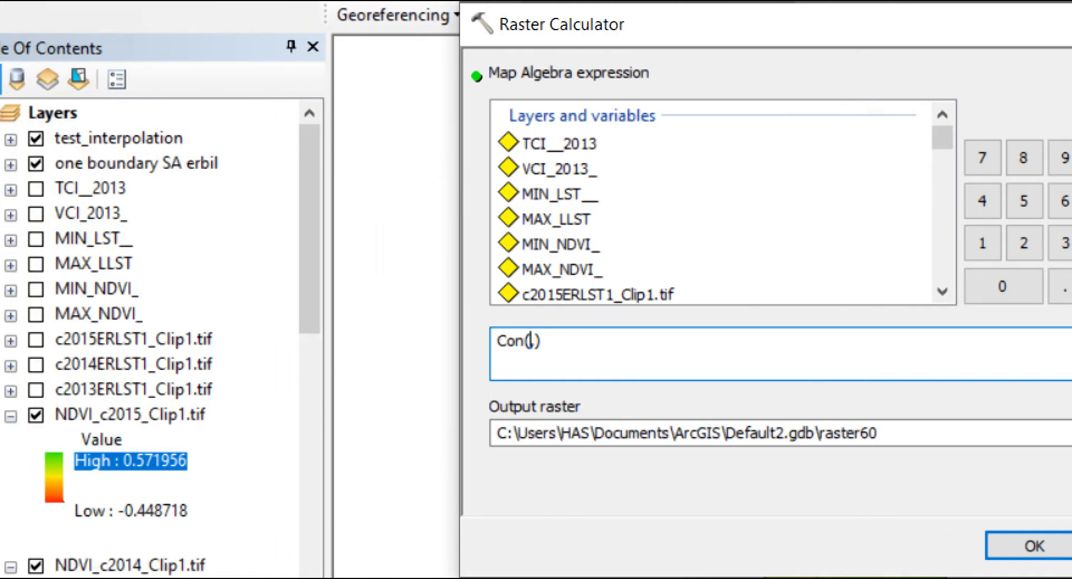
scroll(709, 202, "down", 2)
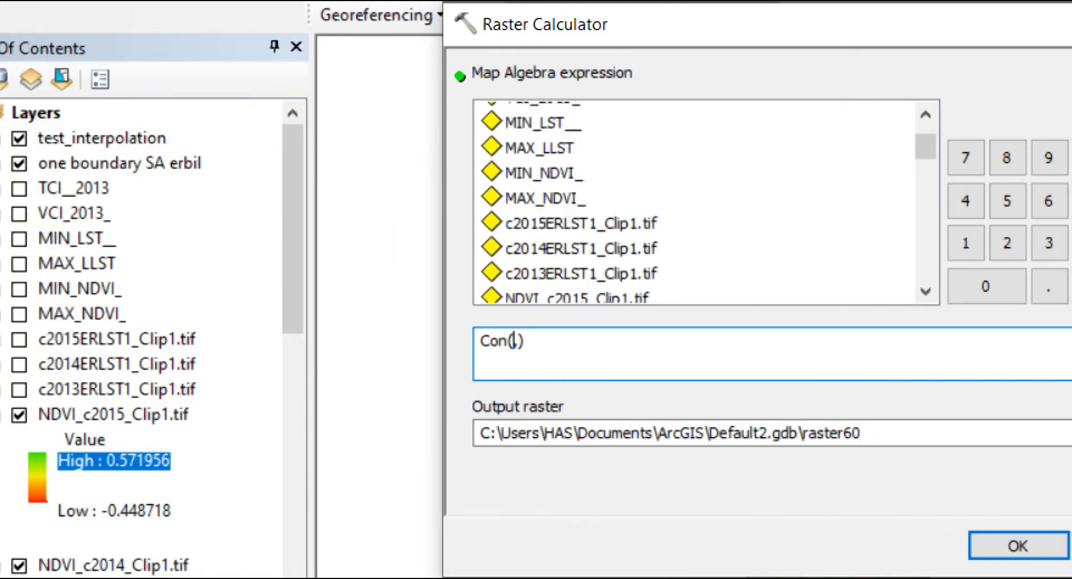
double_click(577, 227)
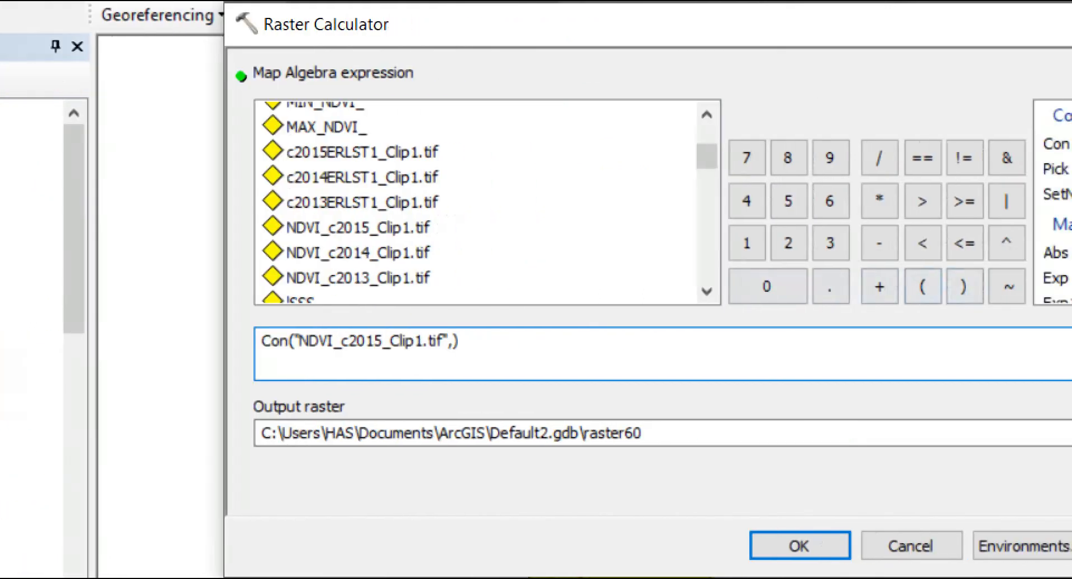
left_click(923, 200)
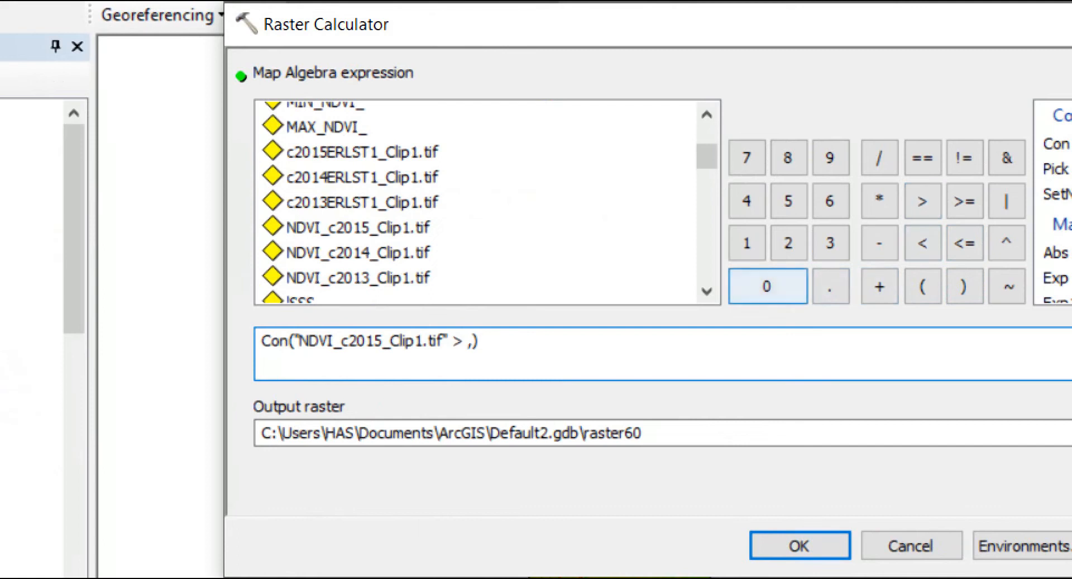
left_click(767, 286)
type(",")
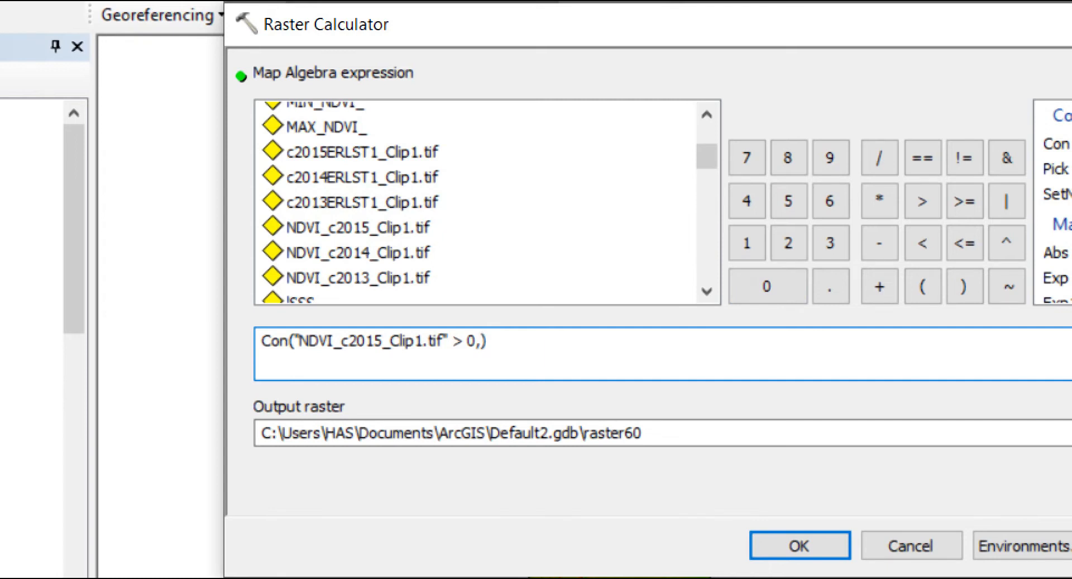
double_click(358, 227)
left_click(643, 341)
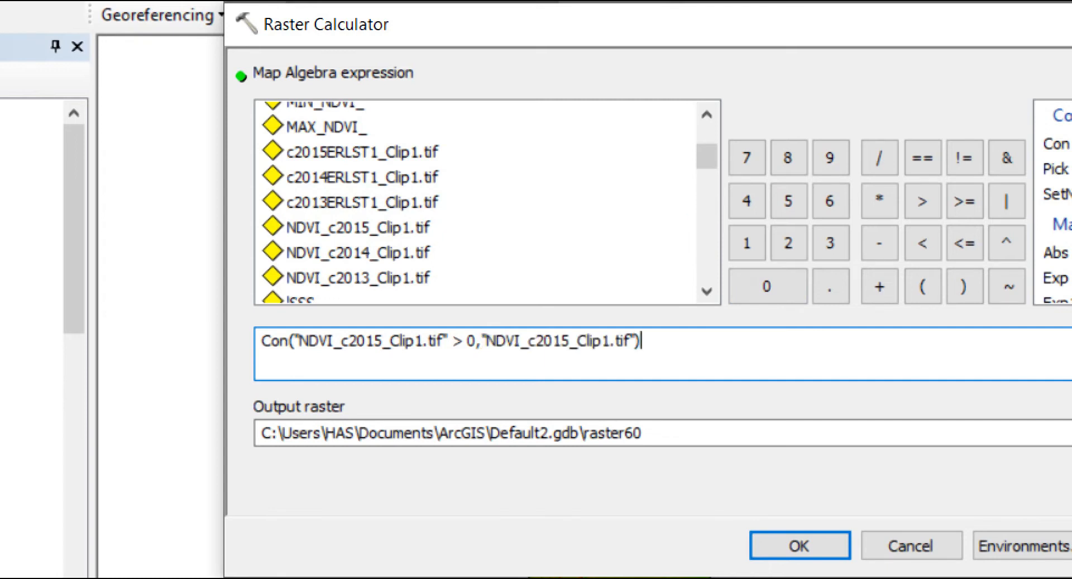
Step: Name the output raster NDVI_2015_MASK in Default2.gdb and run the raster calculation
left_click(643, 433)
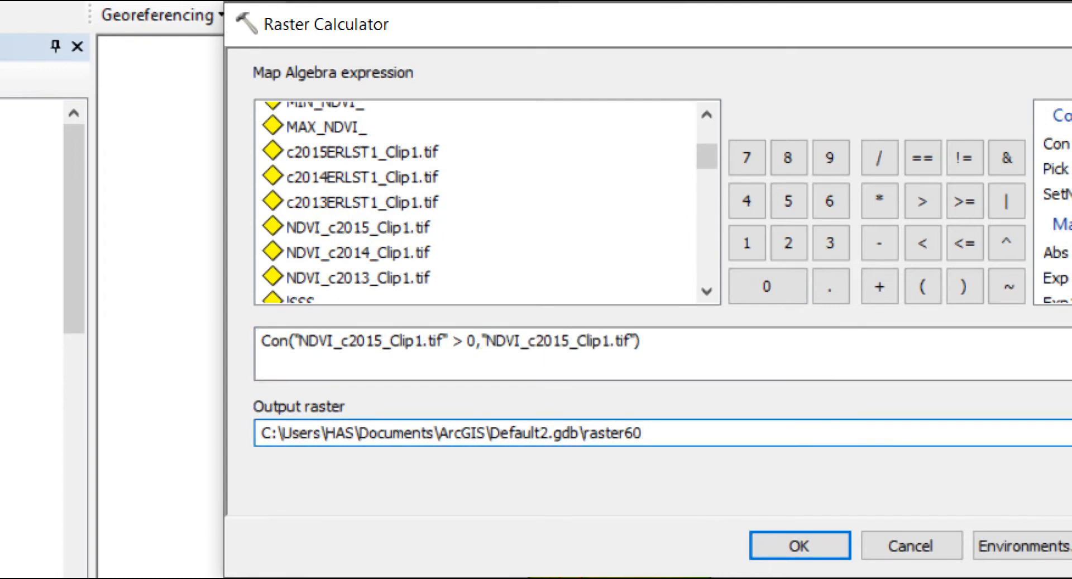
key("BackSpace")
key("BackSpace")
key("BackSpace")
key("BackSpace")
key("BackSpace")
key("BackSpace")
key("BackSpace")
key("BackSpace")
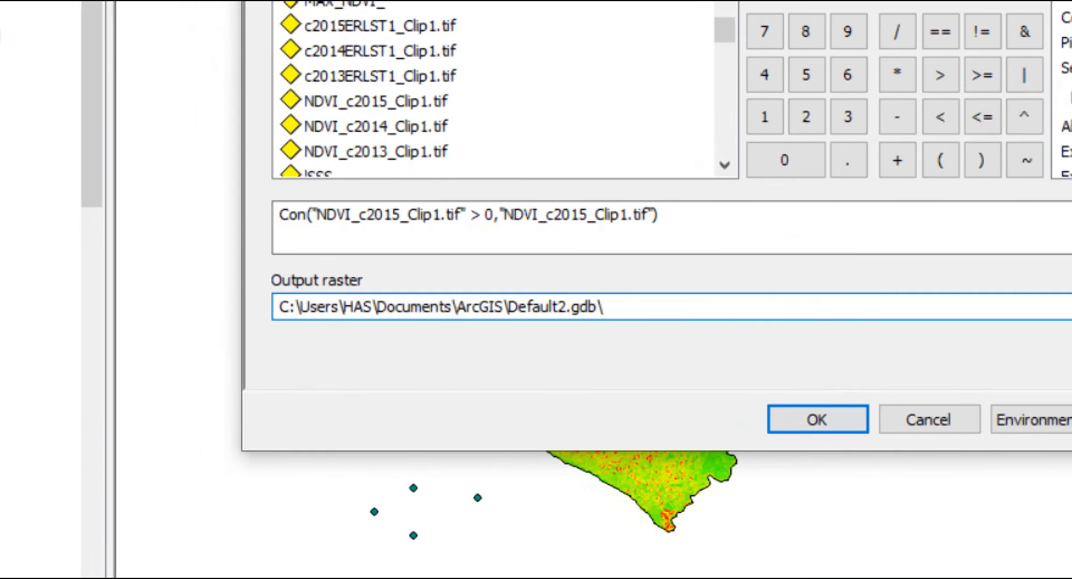
type("NDVI_")
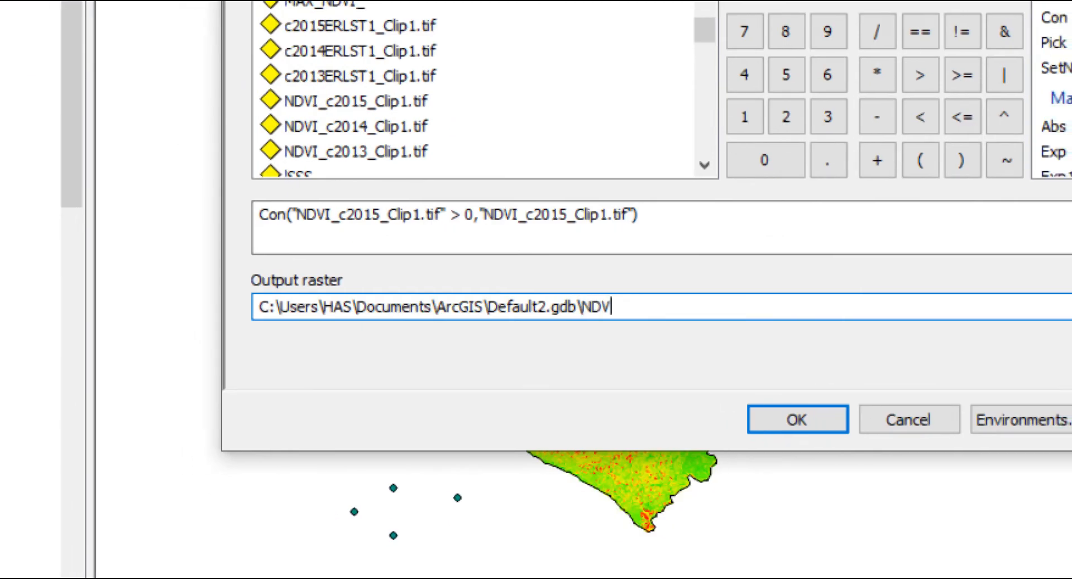
type("2015")
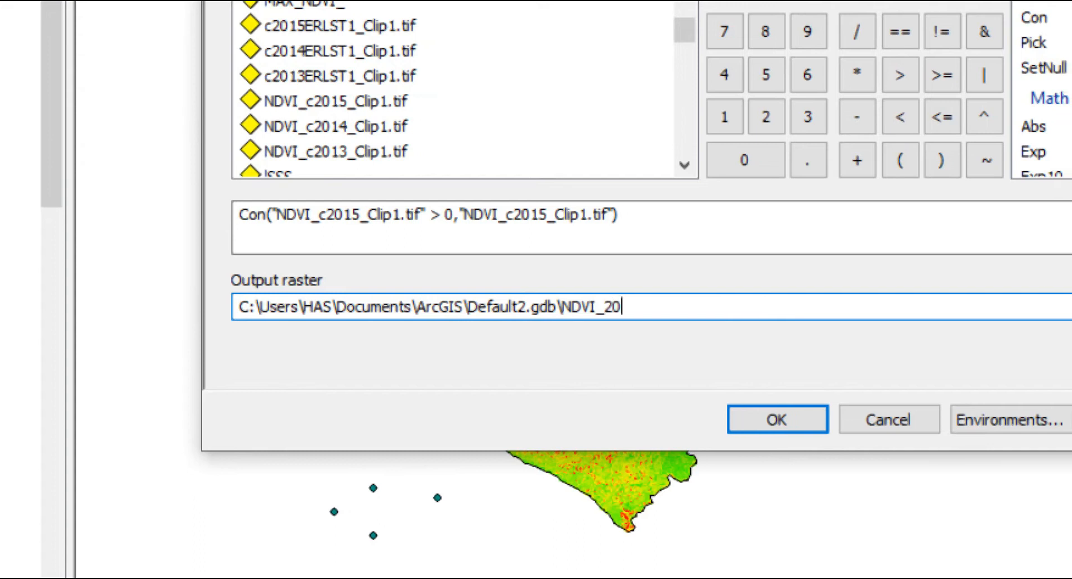
type("_,AS")
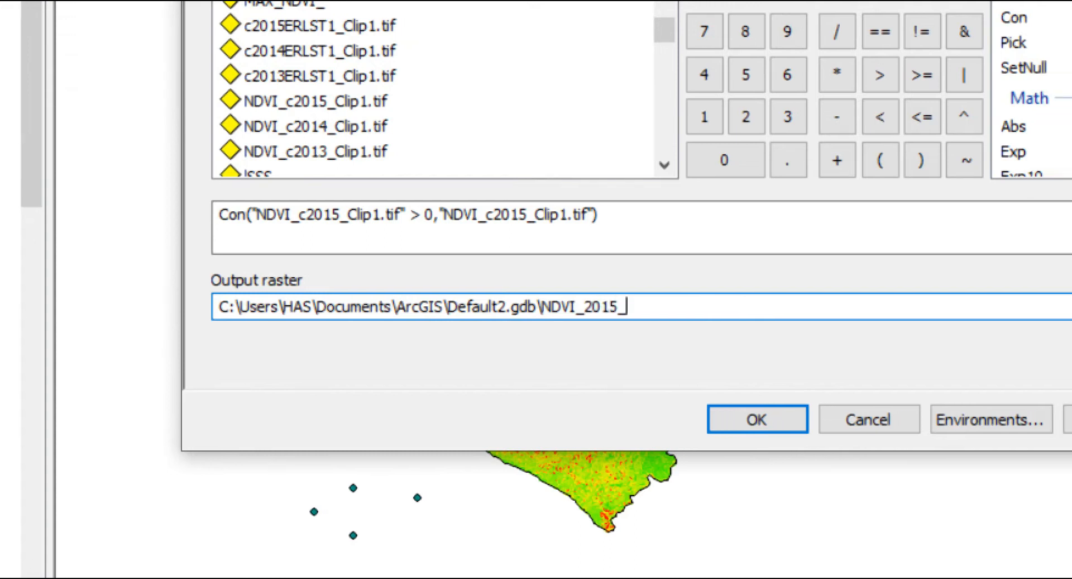
type("K")
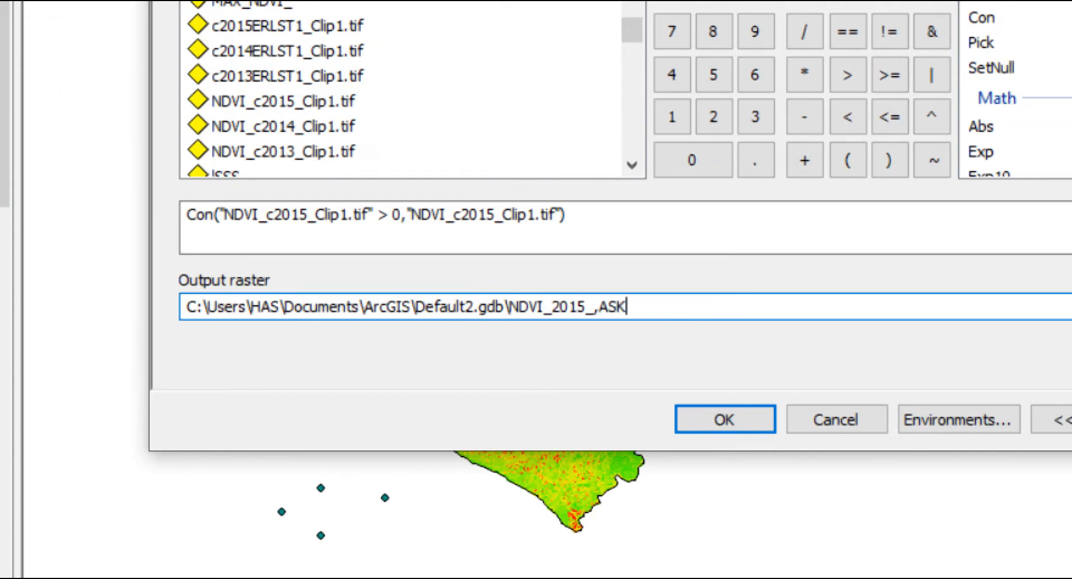
key("BackSpace")
key("BackSpace")
key("BackSpace")
key("BackSpace")
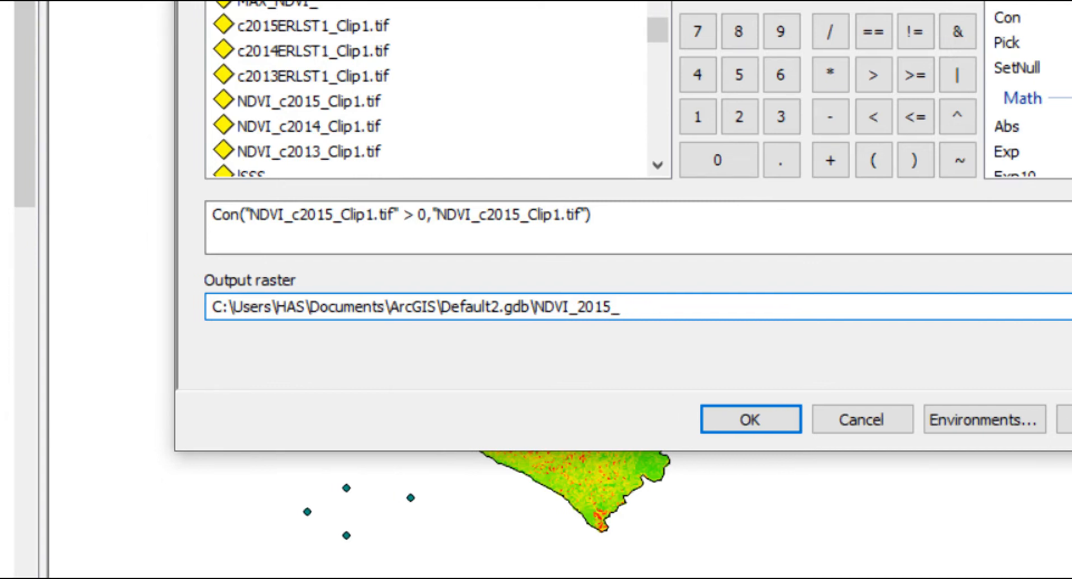
type("MASK")
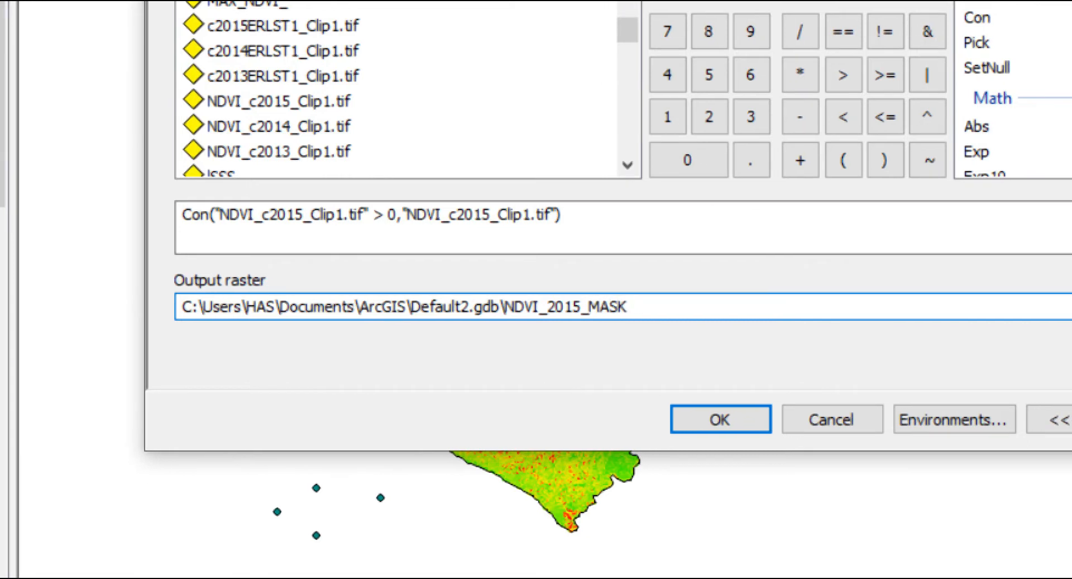
key("Return")
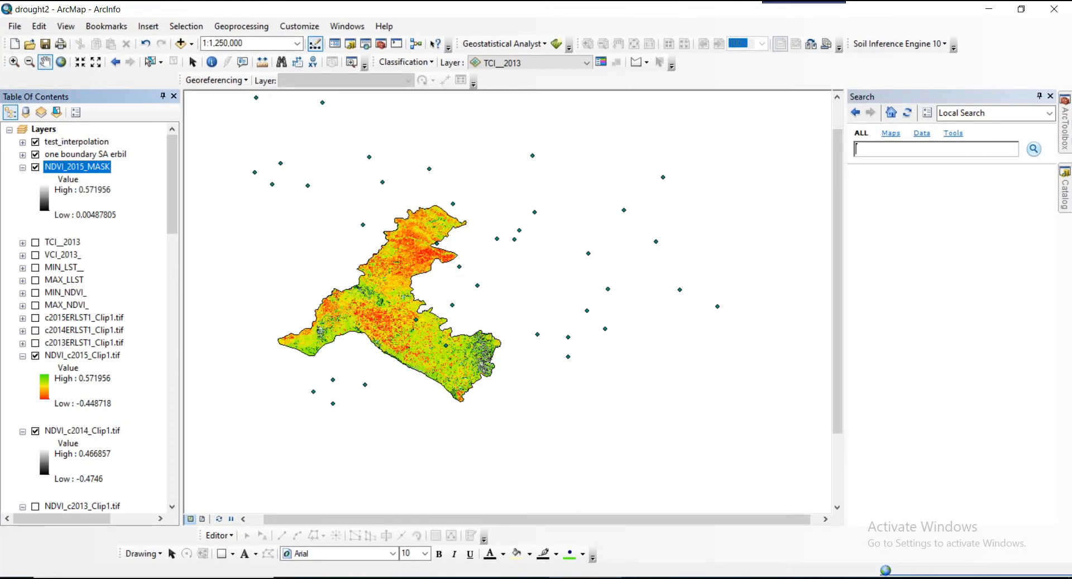
Step: Place the NDVI_c2015_Clip1.tif layer directly below NDVI_2015_MASK and give the mask layer the red-yellow-green color ramp
left_click(82, 355)
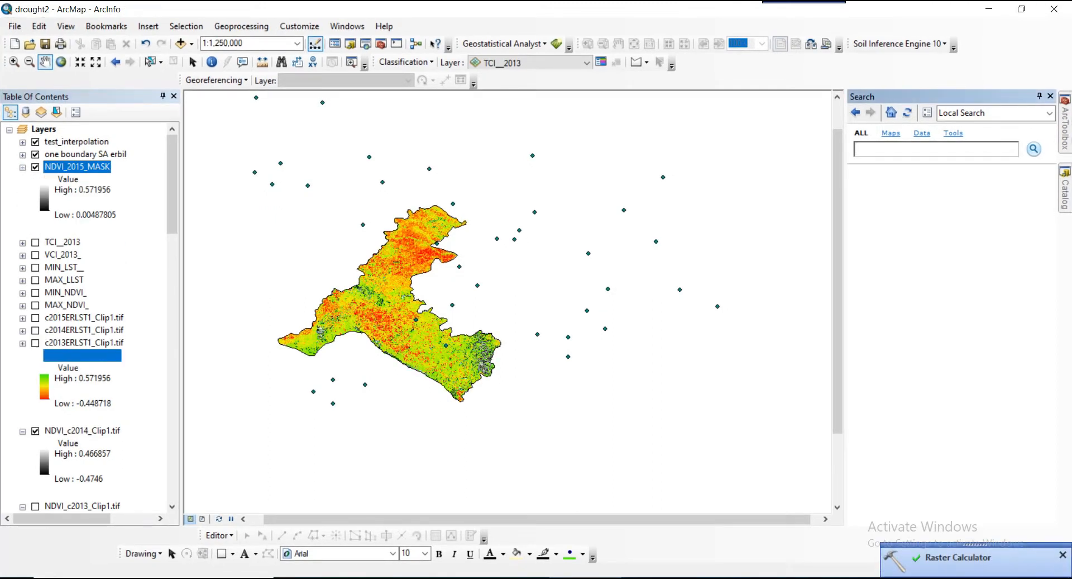
left_click_drag(82, 355, 63, 240)
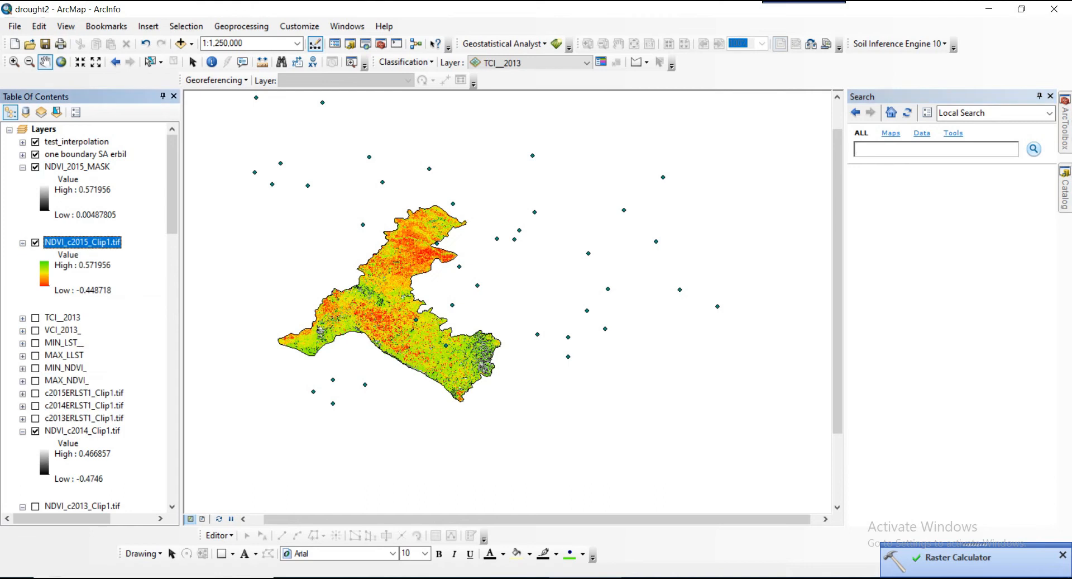
left_click(44, 196)
left_click(166, 240)
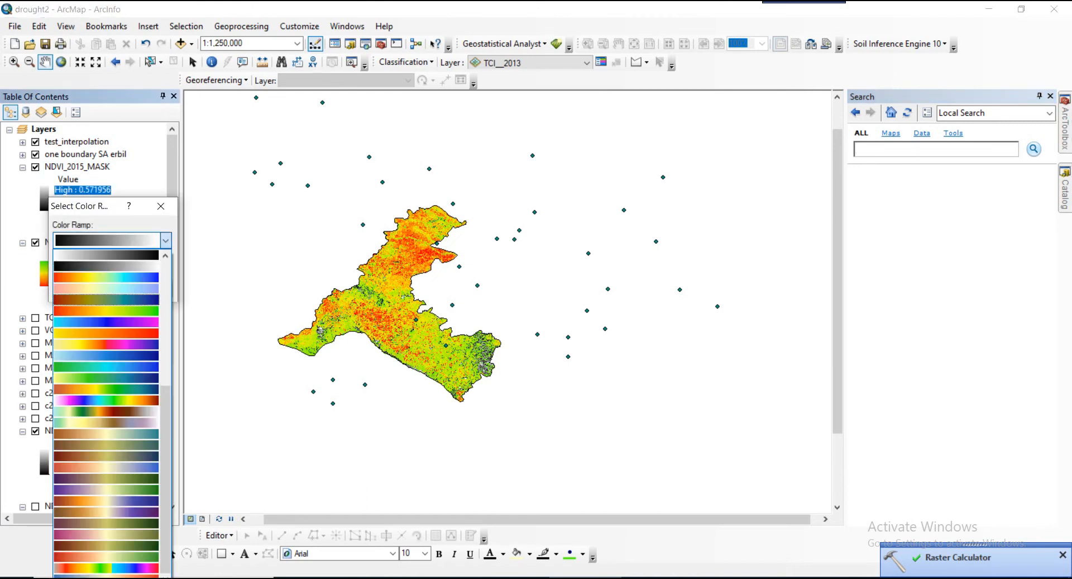
left_click(106, 311)
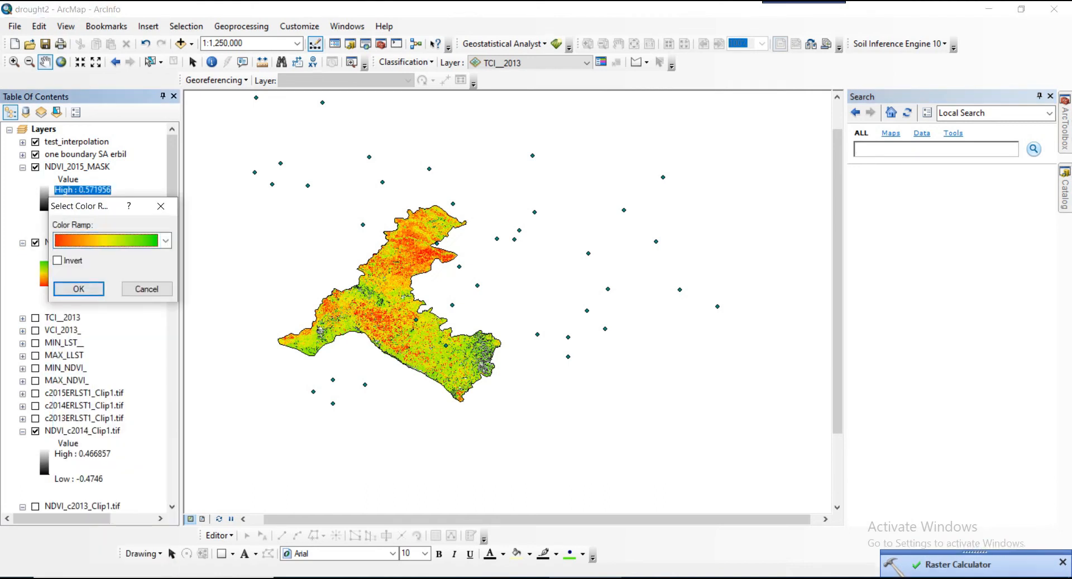
left_click(78, 289)
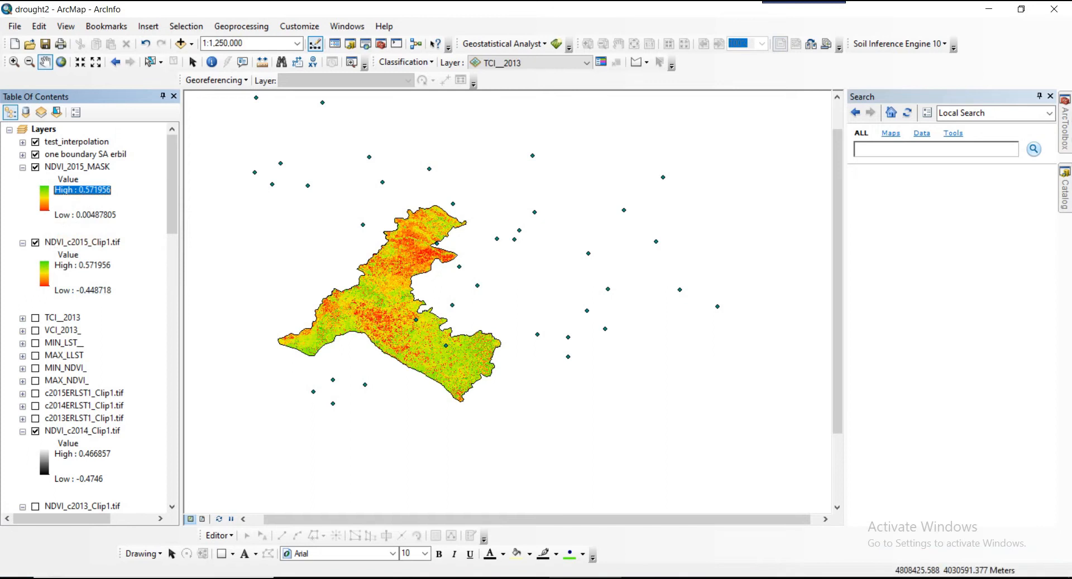
Step: Turn off the test_interpolation layer and toggle the one boundary SA erbil layer off and back on
left_click_drag(408, 290, 472, 292)
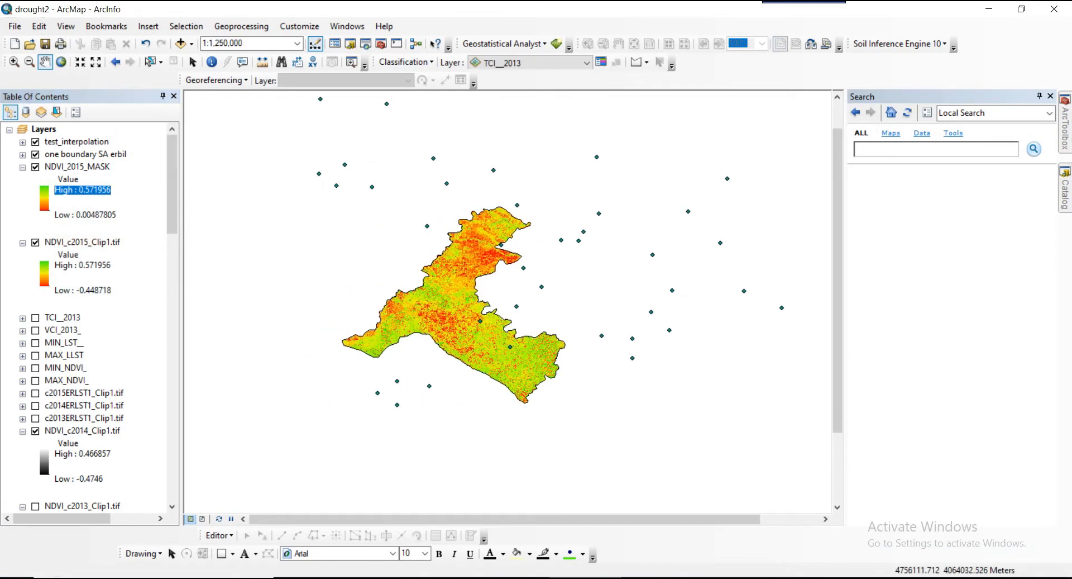
left_click(35, 142)
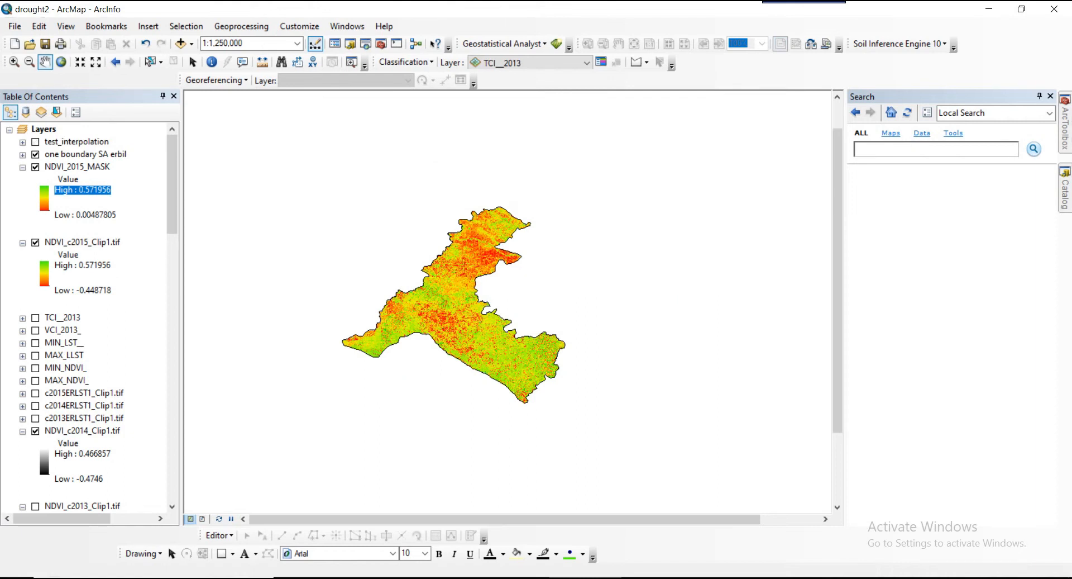
left_click(35, 155)
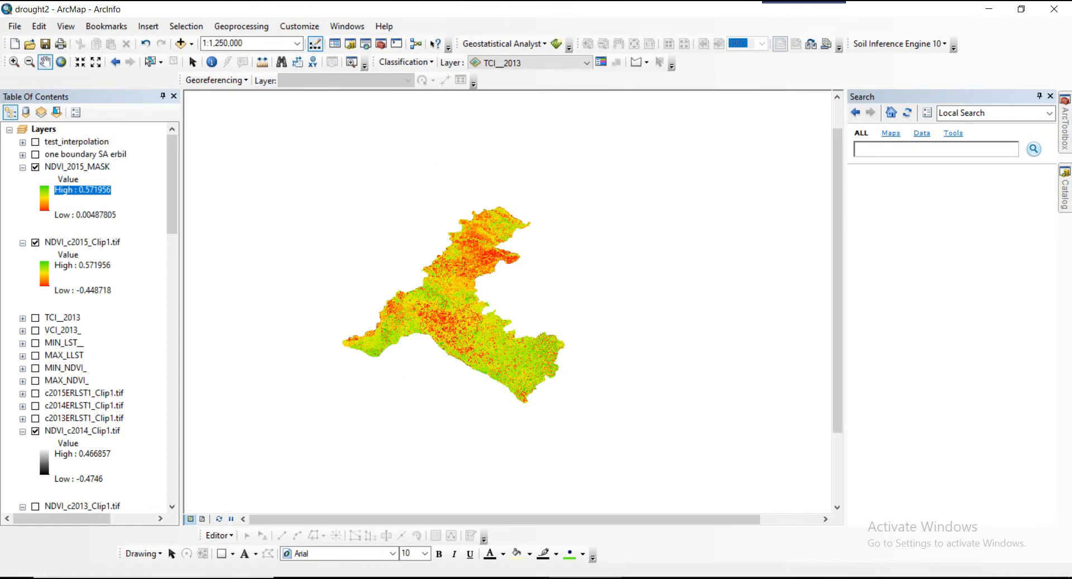
left_click(35, 154)
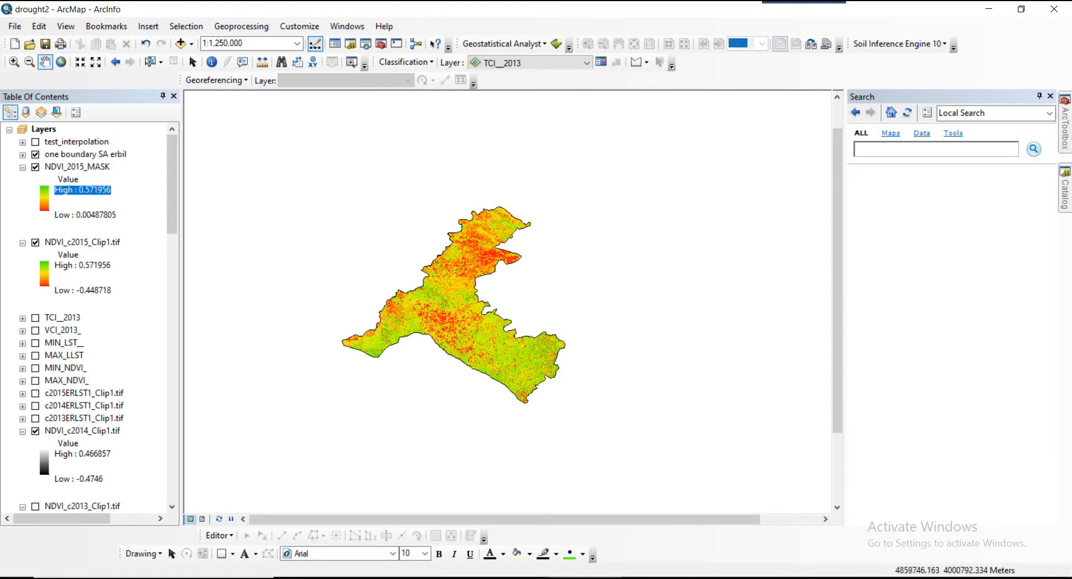
Step: Examine the NDVI_2015_MASK raster across the study area and the low value in its legend
scroll(505, 290, "down", 5)
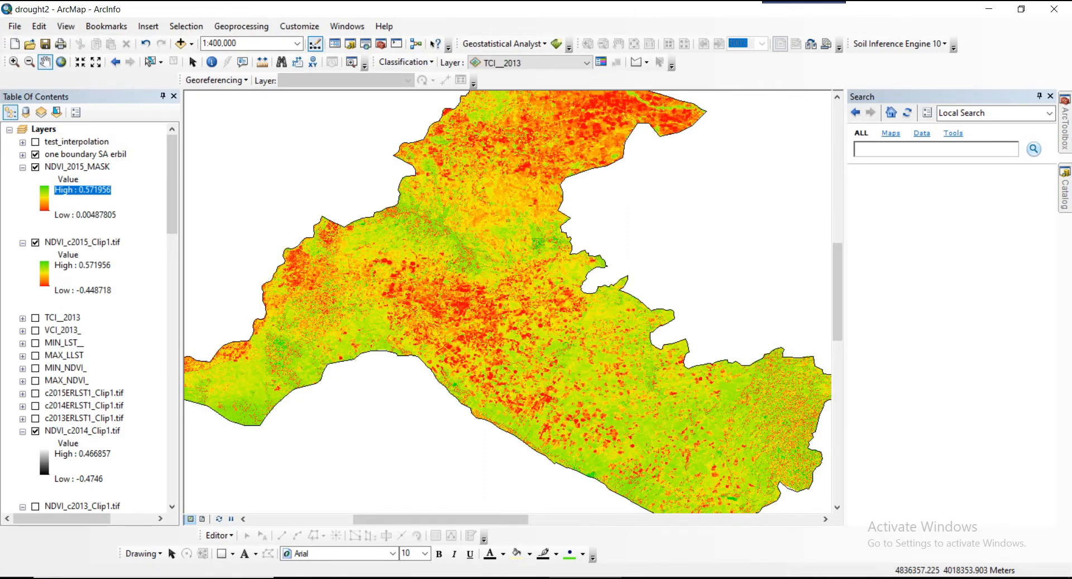
left_click_drag(285, 347, 354, 376)
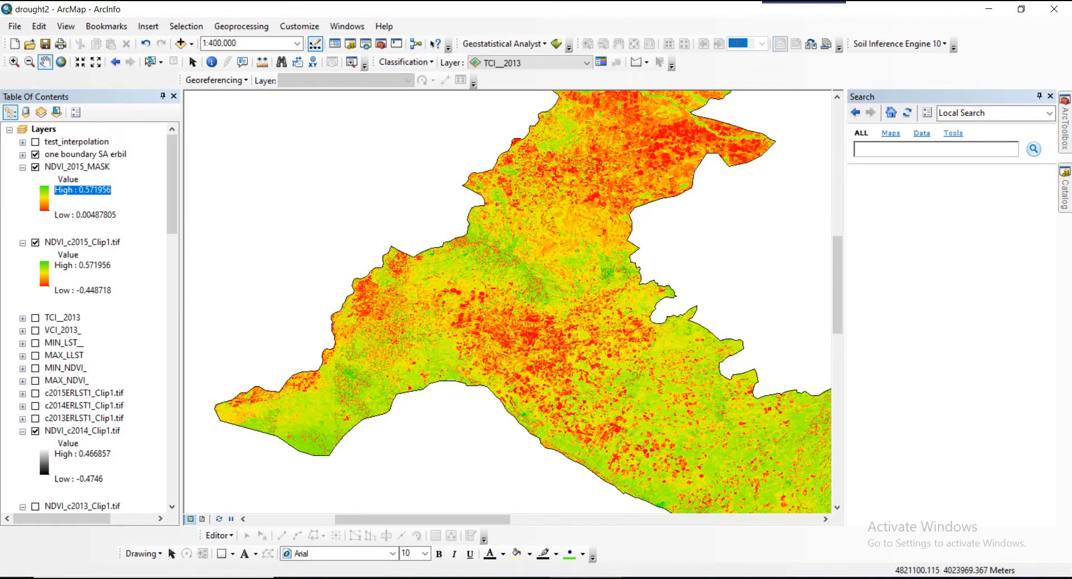
left_click_drag(508, 296, 494, 315)
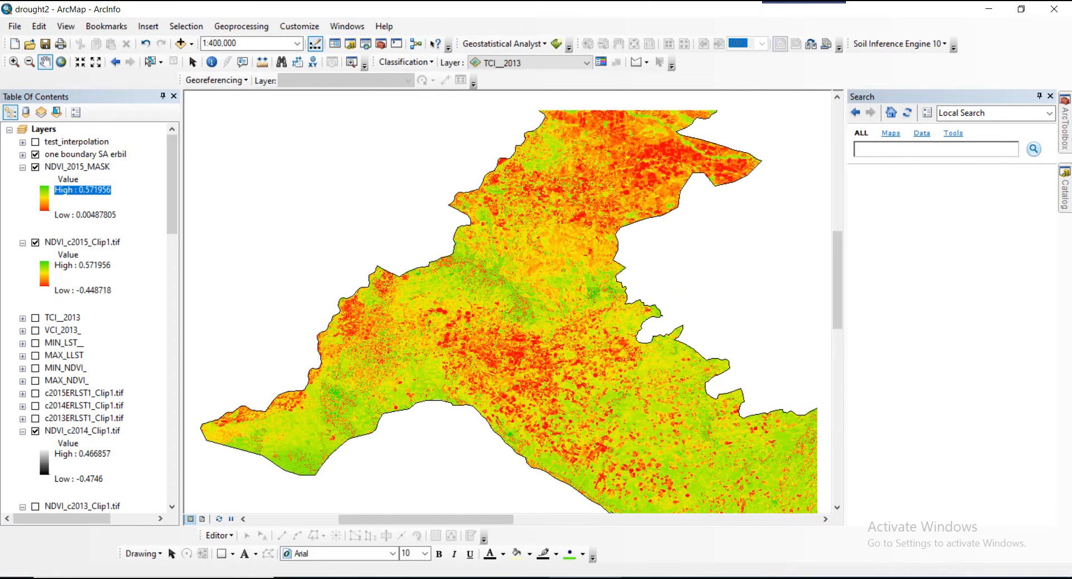
scroll(503, 296, "down", 3)
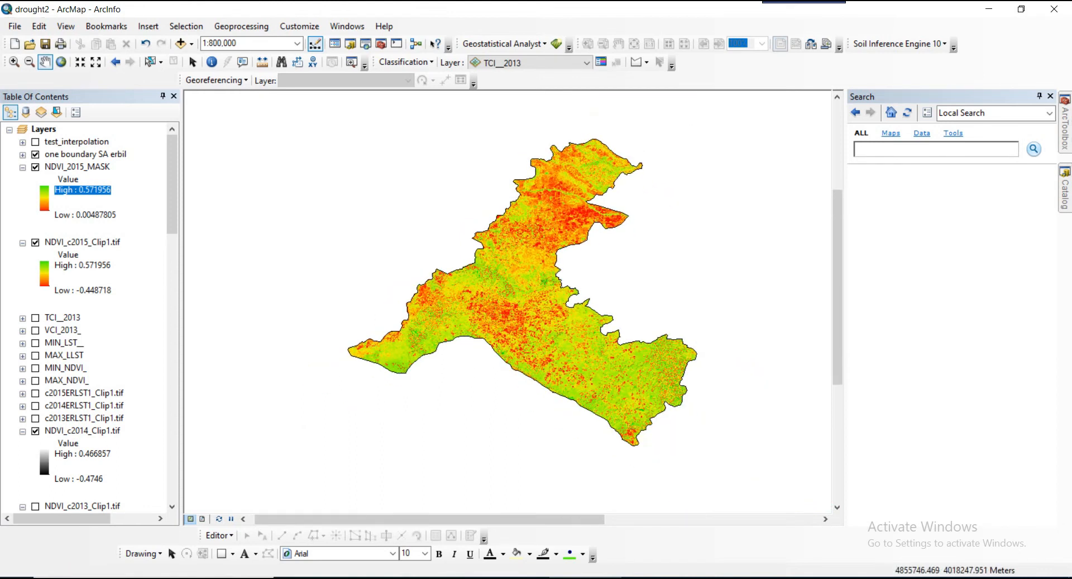
left_click_drag(506, 285, 472, 270)
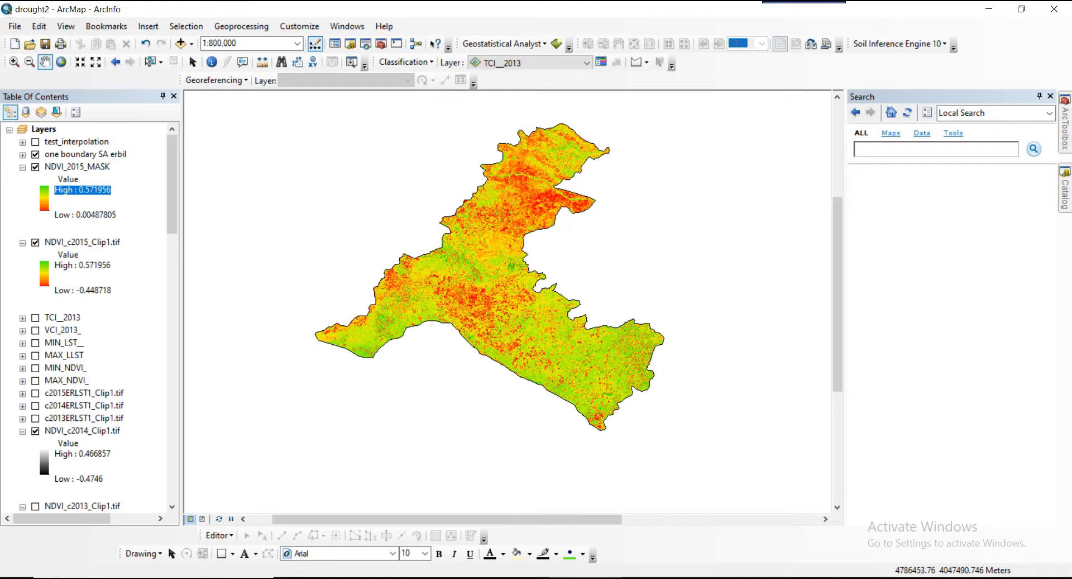
left_click(85, 215)
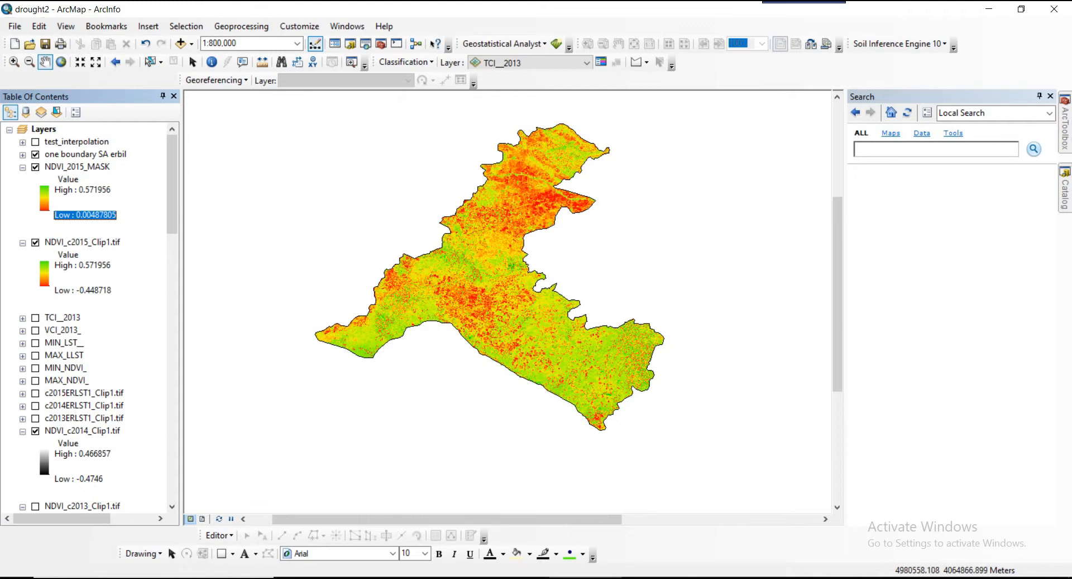
mouse_move(1065, 126)
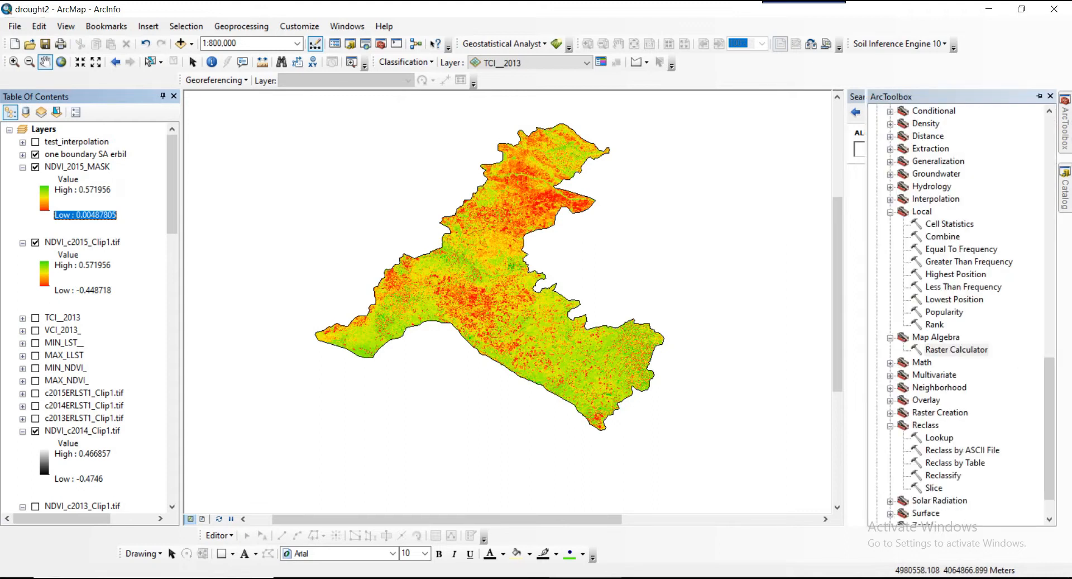
double_click(956, 349)
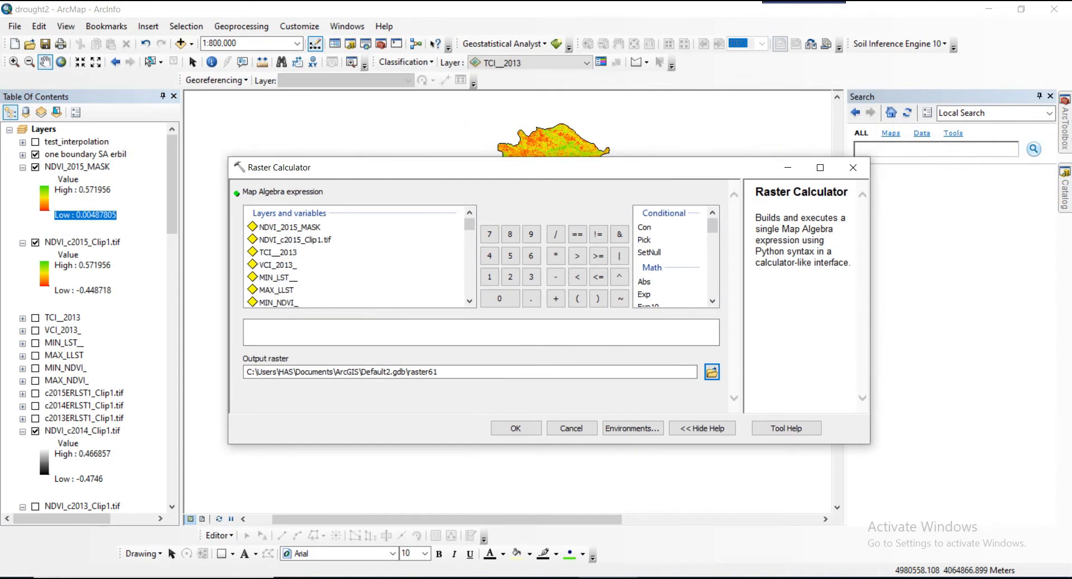
left_click(482, 332)
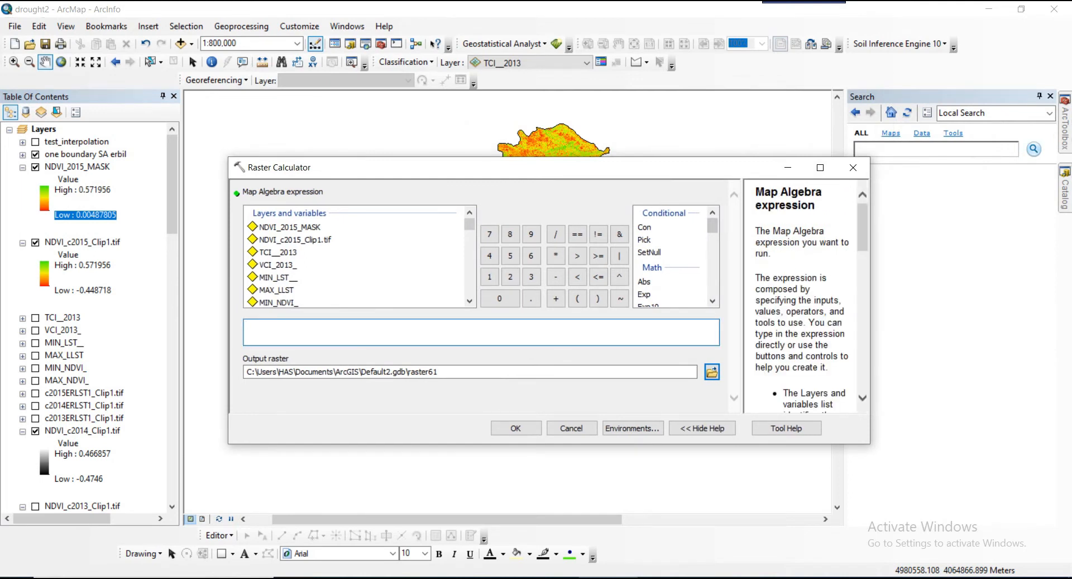
double_click(645, 227)
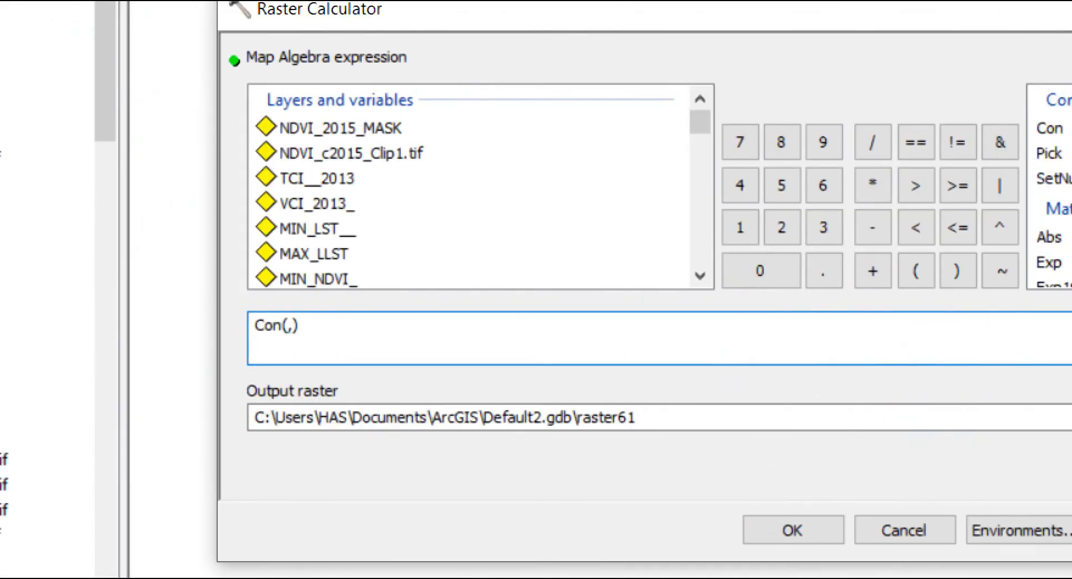
double_click(341, 128)
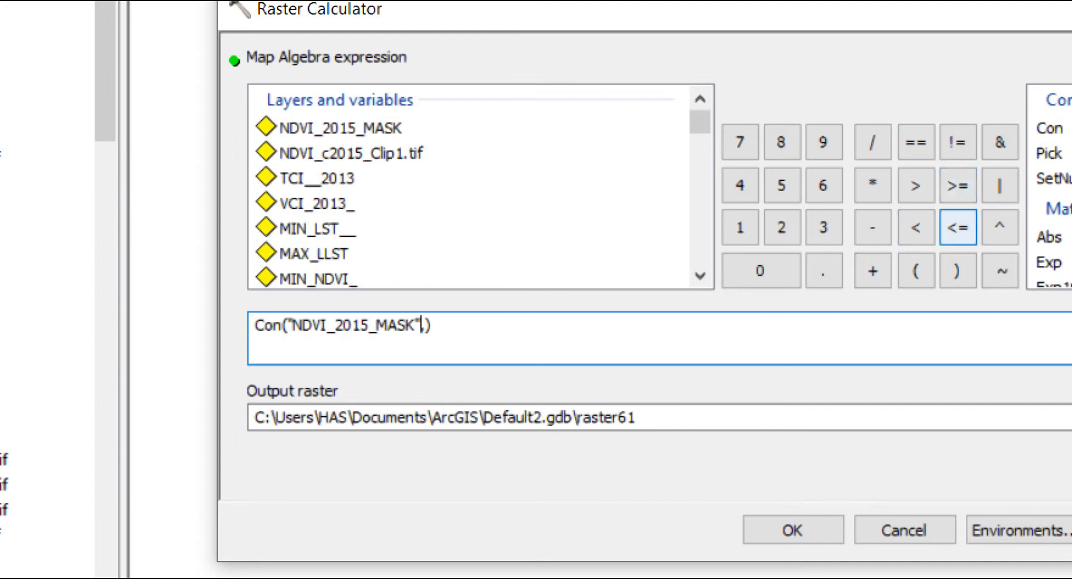
left_click(958, 185)
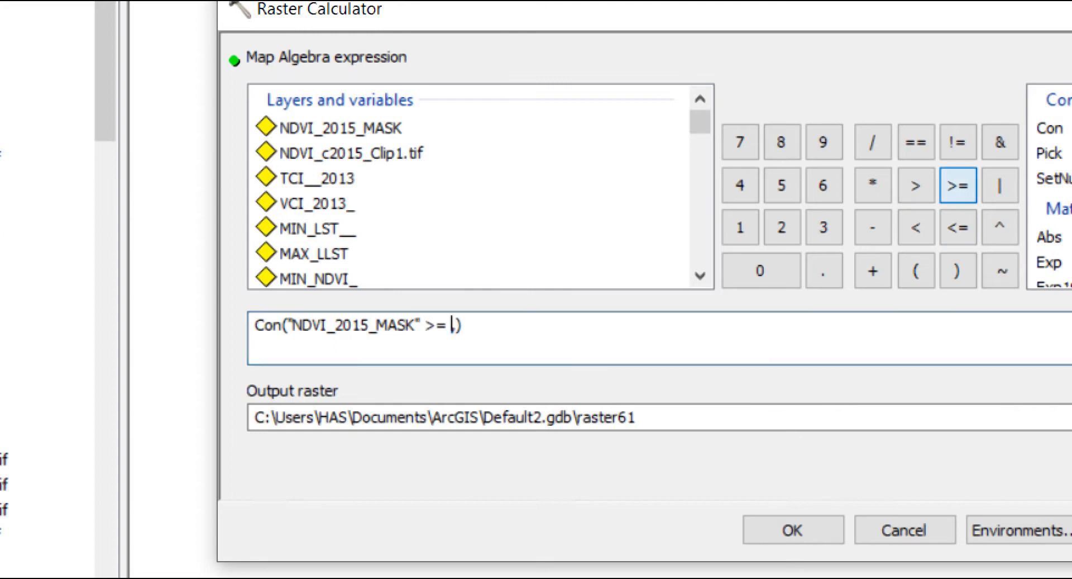
left_click(760, 270)
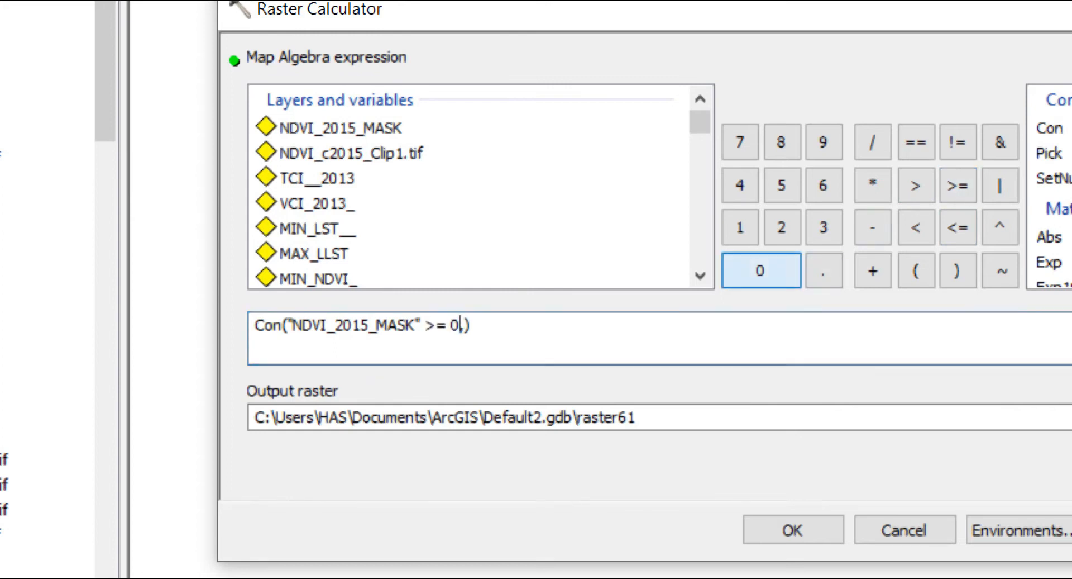
left_click(823, 270)
left_click(741, 227)
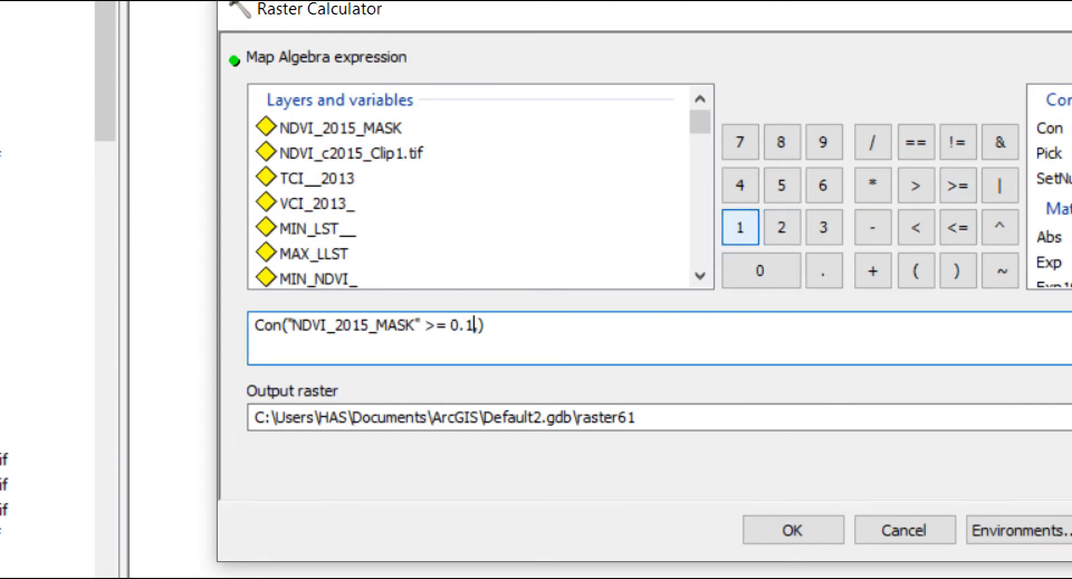
left_click(782, 185)
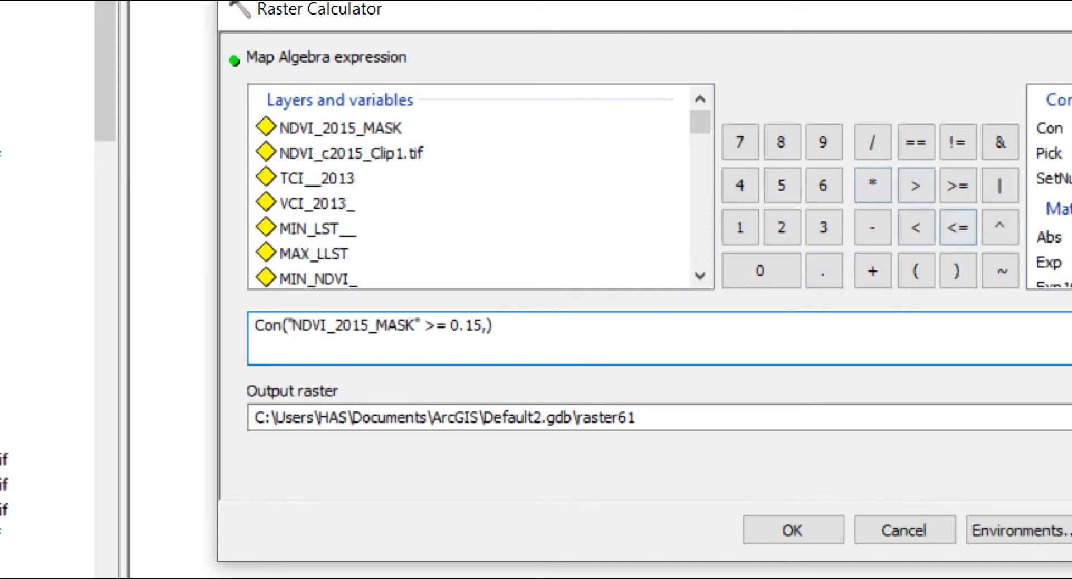
left_click(905, 529)
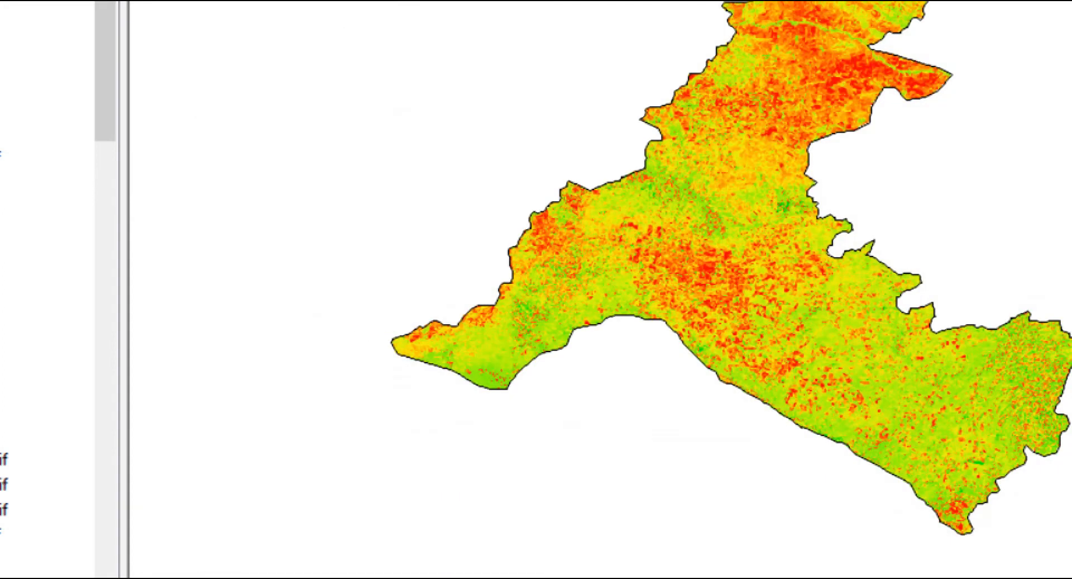
scroll(726, 248, "down", 2)
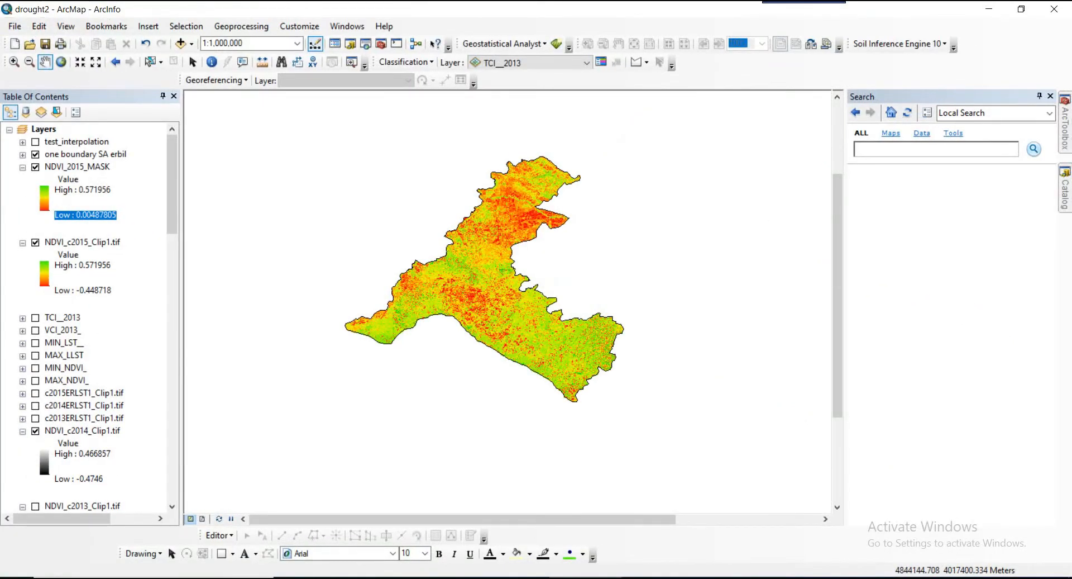
left_click_drag(482, 319, 486, 331)
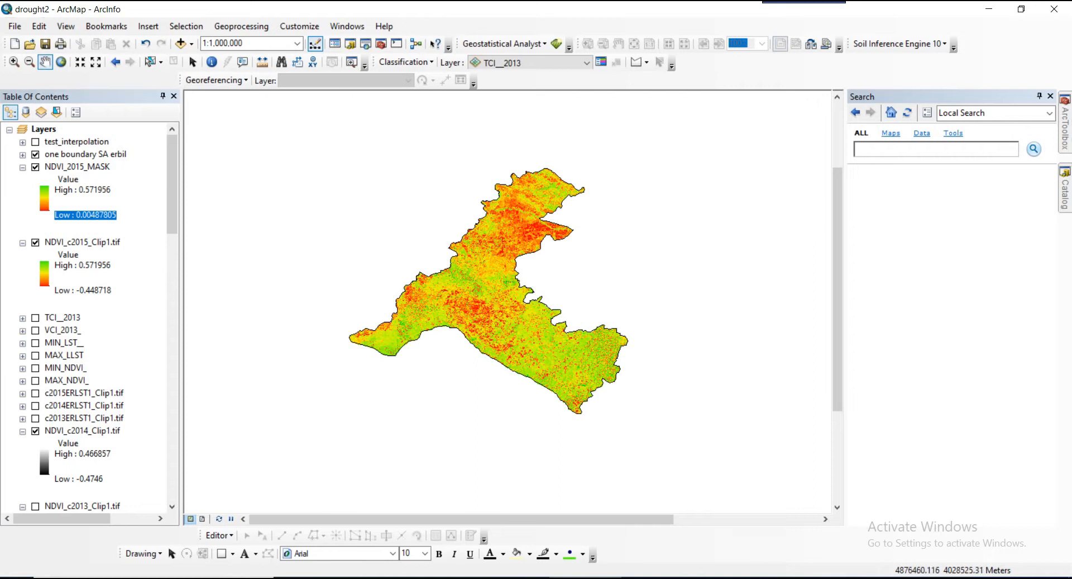
scroll(492, 279, "up", 1)
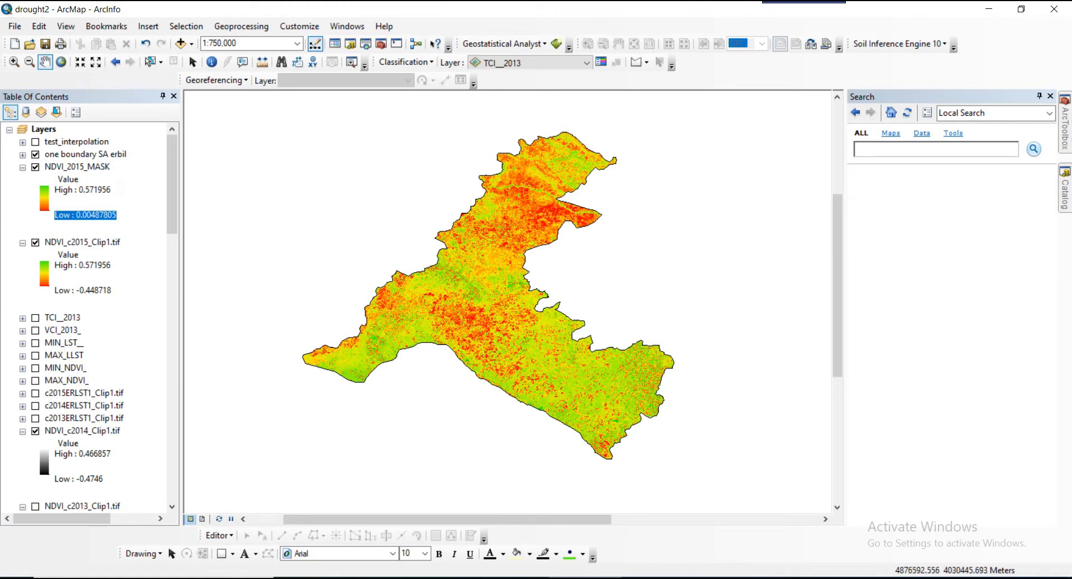
left_click_drag(514, 261, 542, 281)
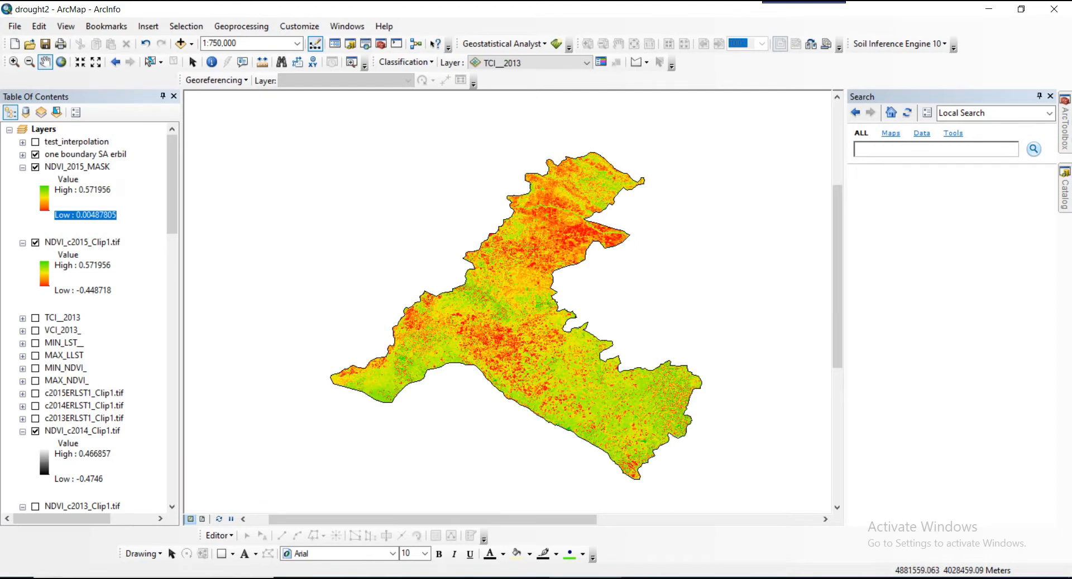
mouse_move(542, 281)
left_mouse_down()
mouse_move(518, 246)
mouse_move(540, 271)
left_mouse_up()
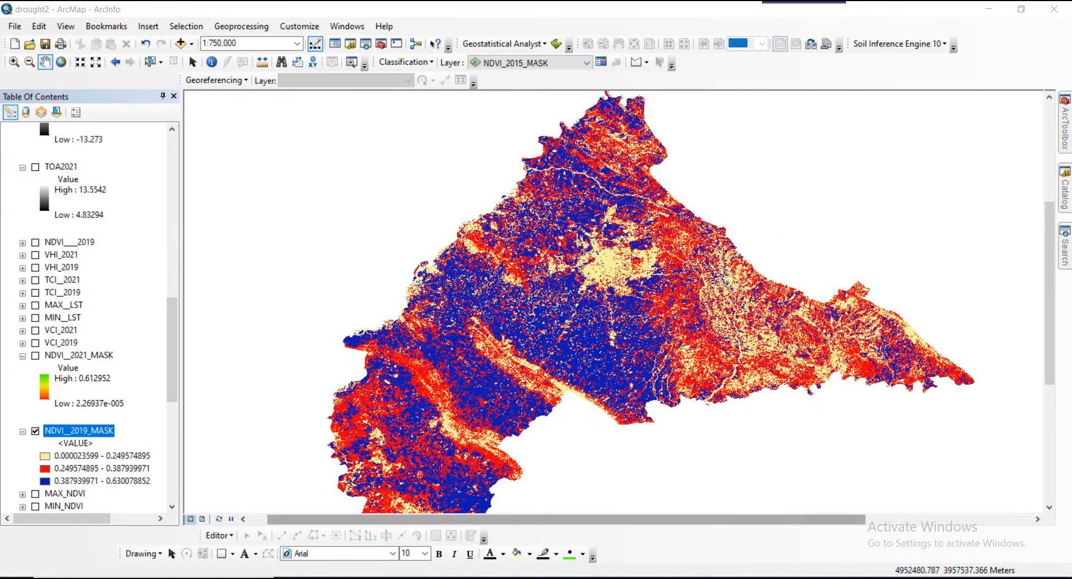
Step: Examine the NDVI__2019_MASK raster on the map and select its layer to review the classified value ranges
mouse_move(614, 313)
left_mouse_down()
mouse_move(609, 251)
mouse_move(568, 352)
mouse_move(594, 306)
left_mouse_up()
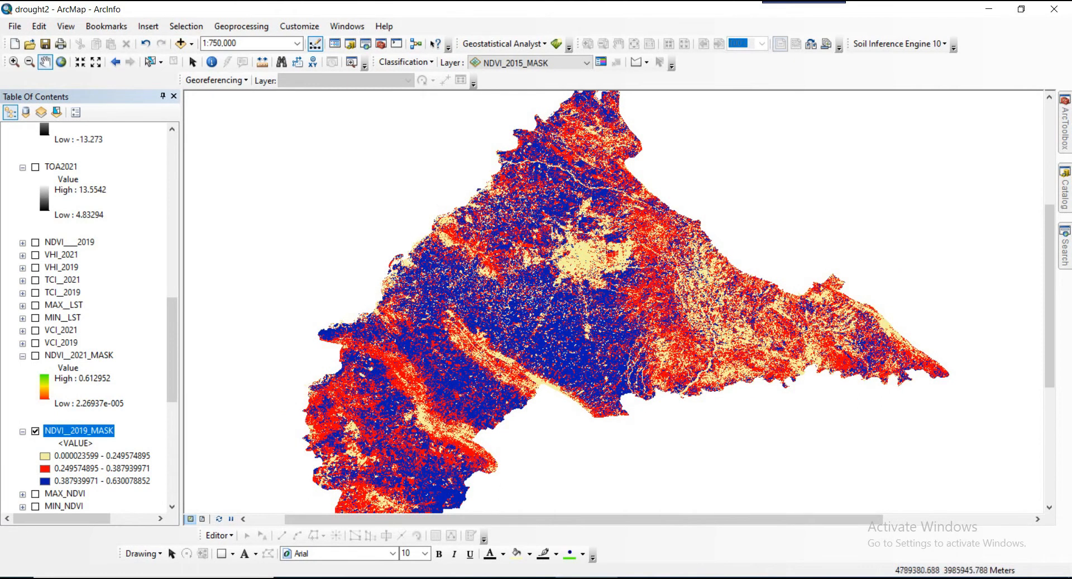
scroll(89, 319, "down", 2)
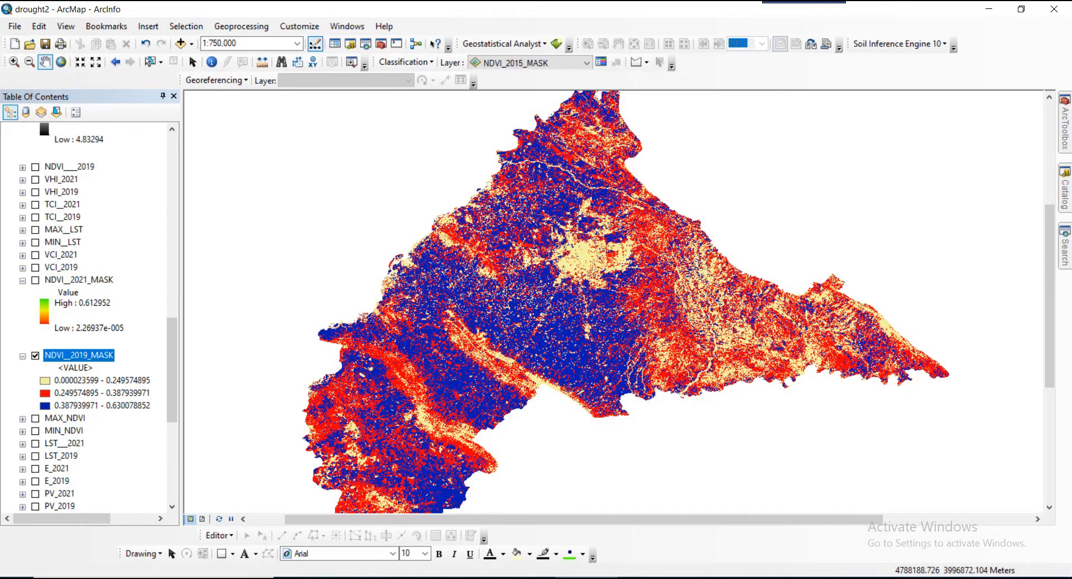
left_click(65, 418)
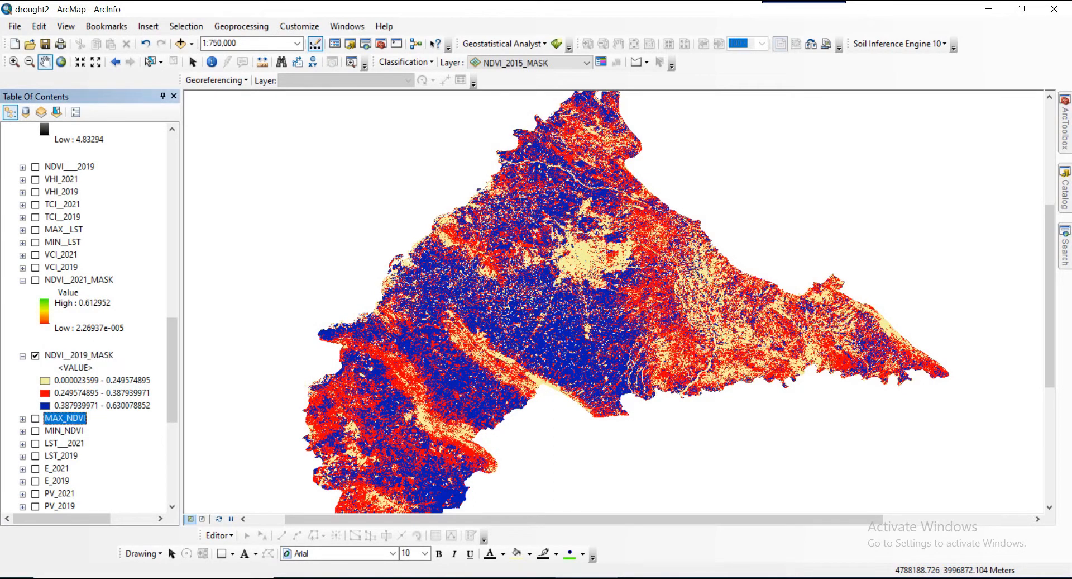
left_click(78, 355)
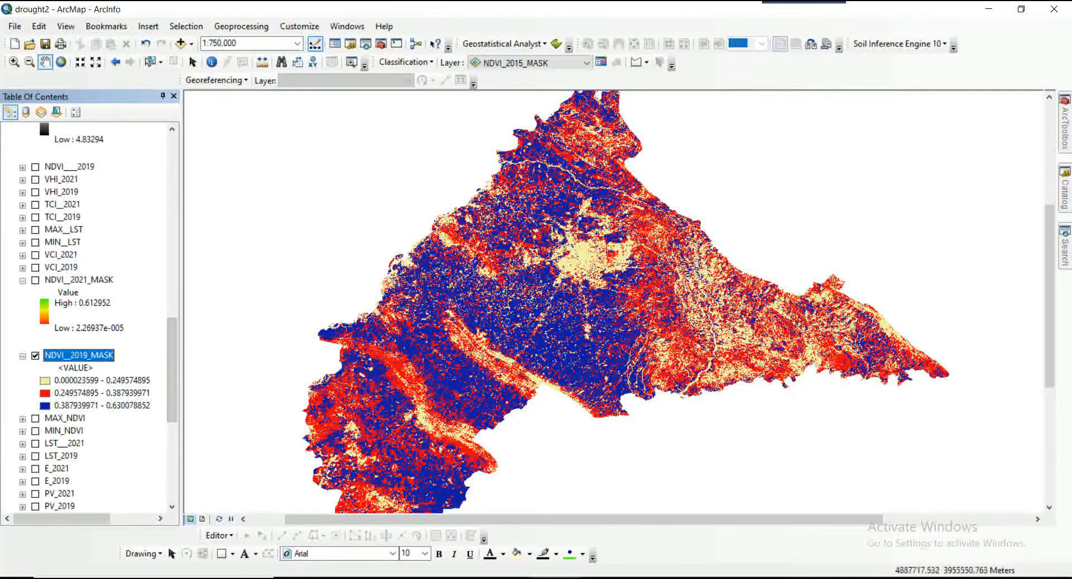
Step: Switch to the Excel workbook with the NDVI class areas and move the legend picture down beside the table, to start around row 6
key("alt+Tab")
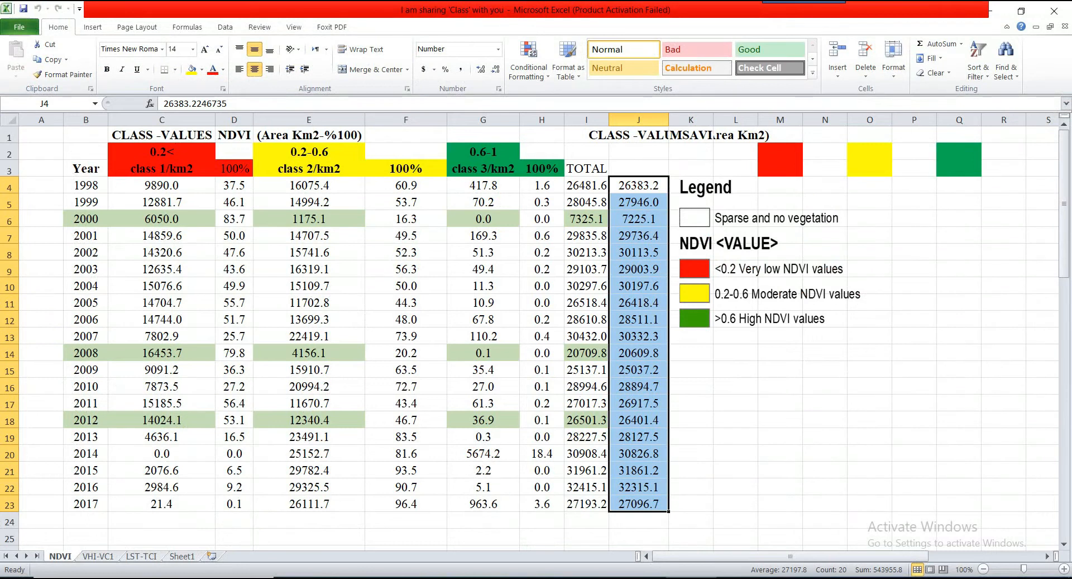
left_click(736, 352)
left_click(751, 293)
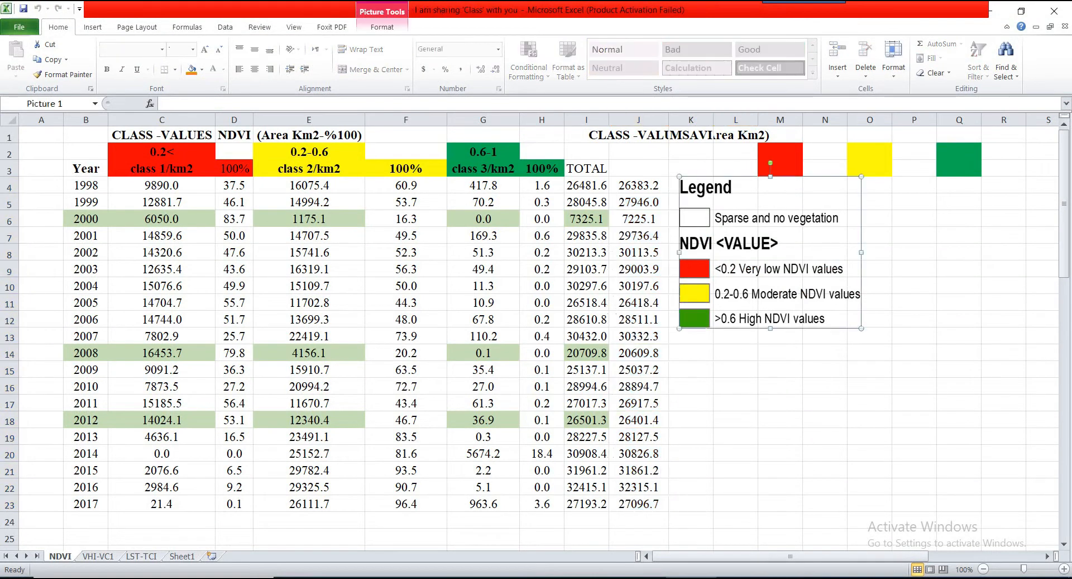
left_click_drag(751, 293, 749, 332)
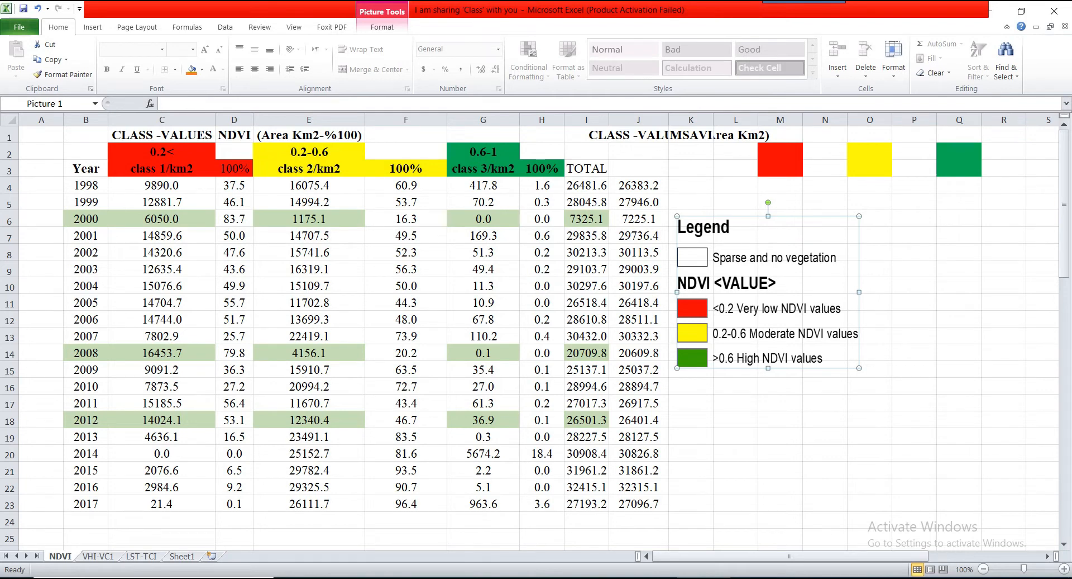
Step: Switch back to ArcMap and open the Reclassify tool from the Spatial Analyst Reclass toolset
key("alt+Tab")
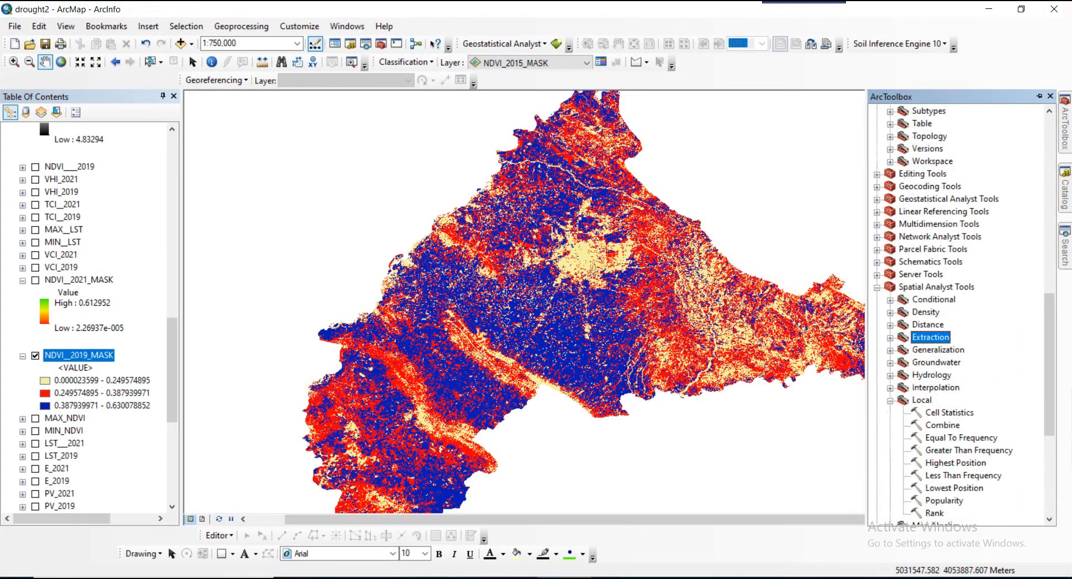
left_click(936, 287)
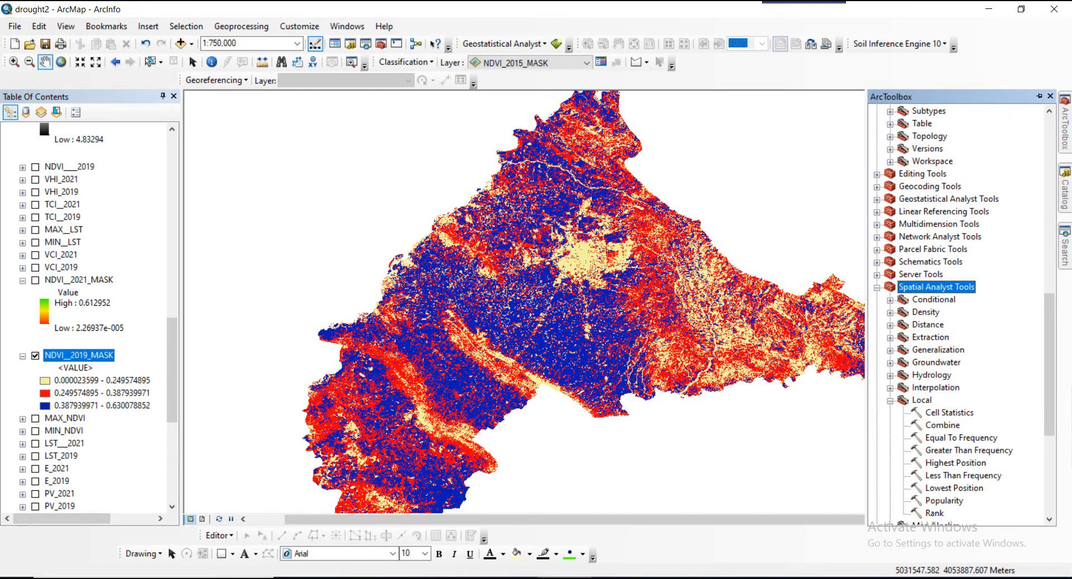
scroll(958, 313, "down", 3)
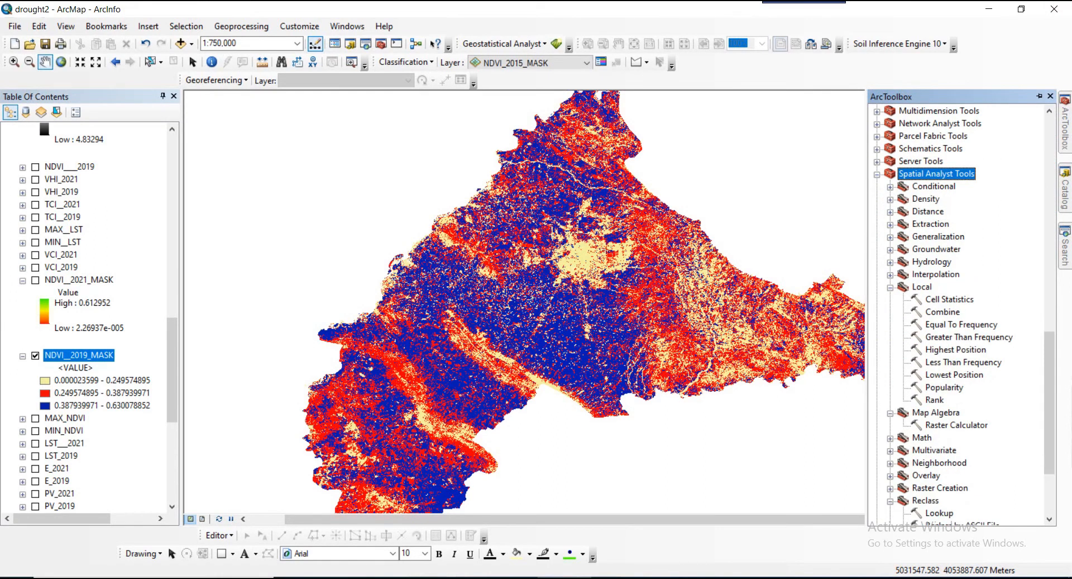
scroll(958, 312, "down", 2)
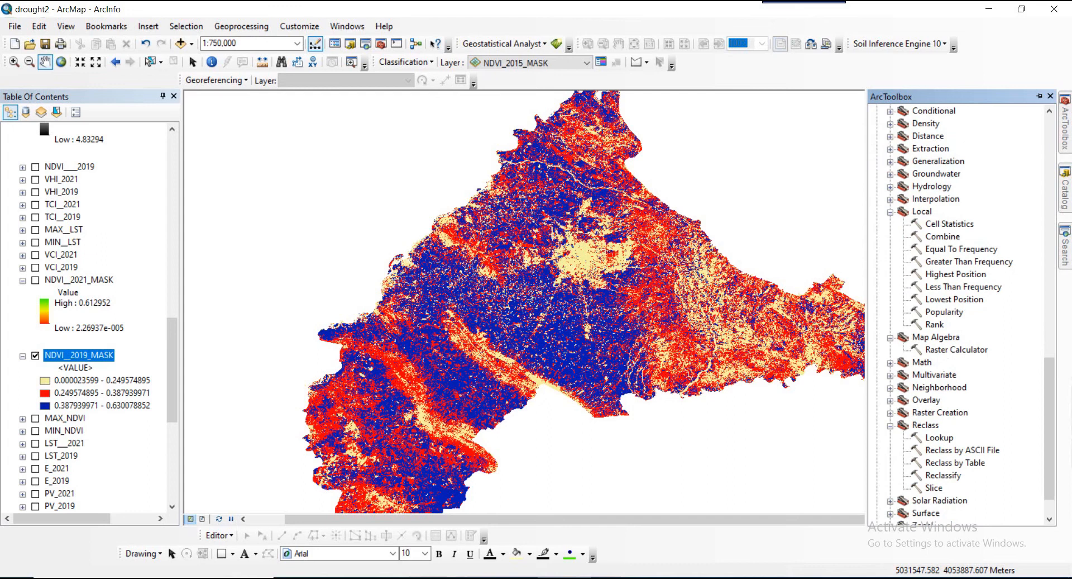
left_click(925, 425)
scroll(925, 425, "down", 1)
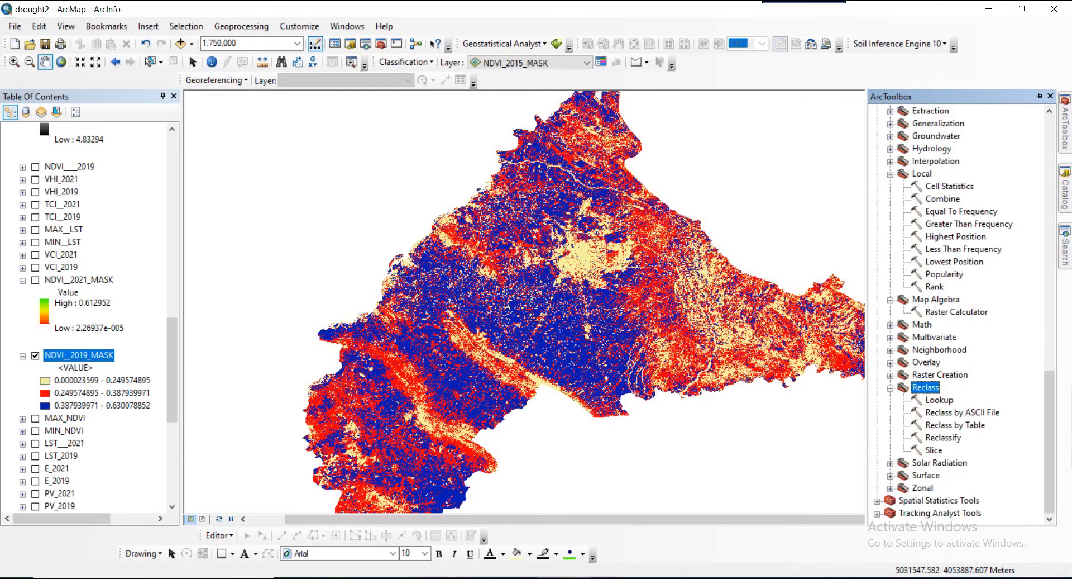
double_click(943, 437)
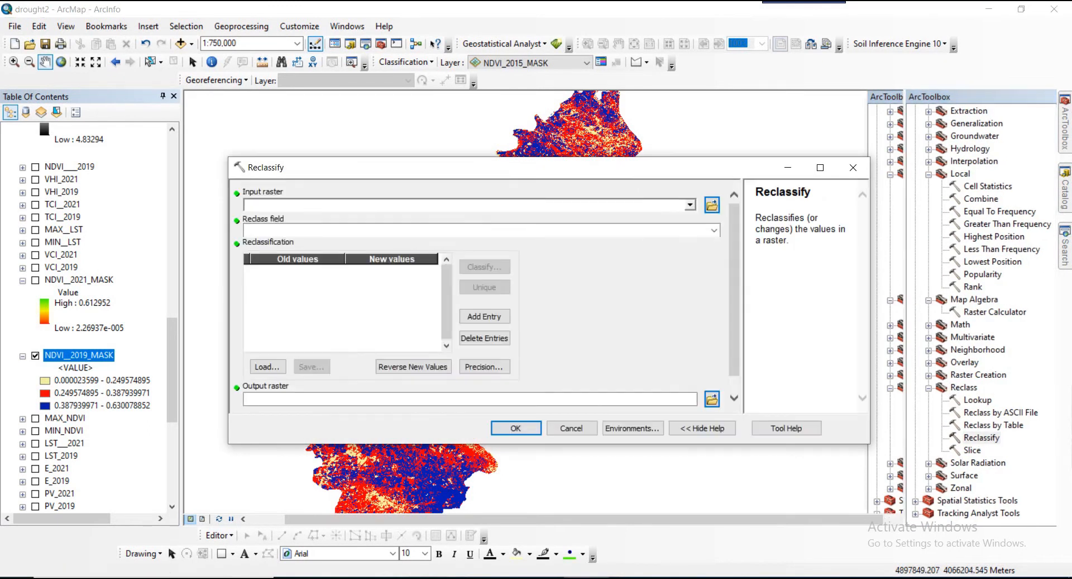
Step: Choose NDVI__2019_MASK as the input raster for the reclassification
left_click(691, 205)
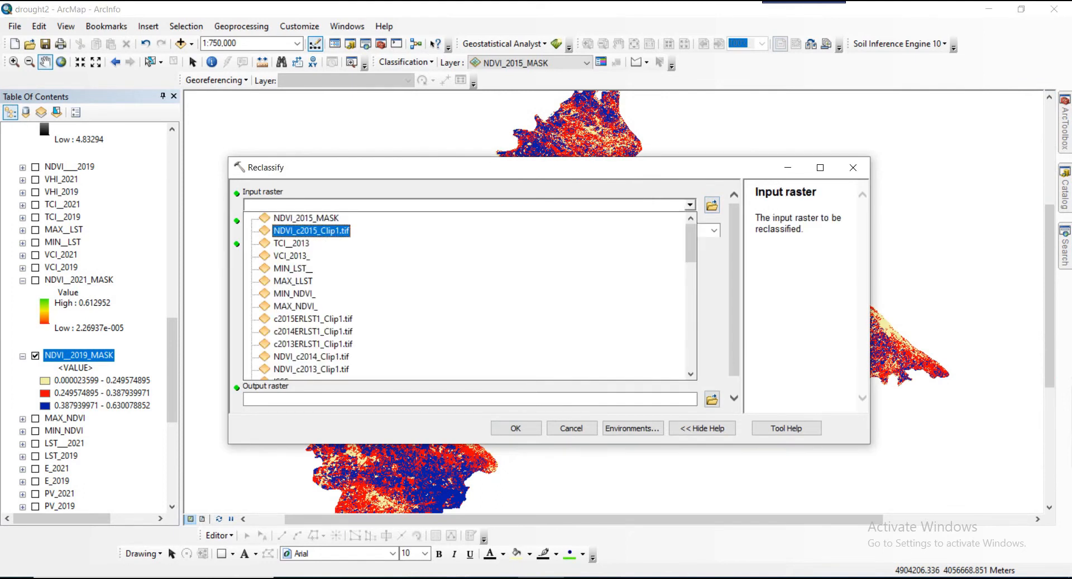
scroll(313, 319, "down", 4)
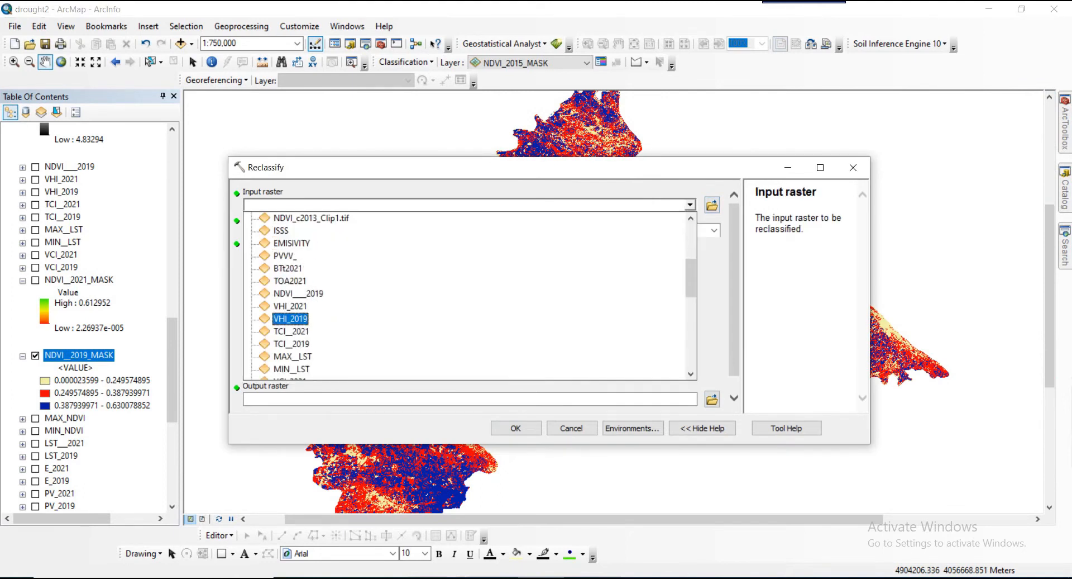
scroll(312, 319, "down", 2)
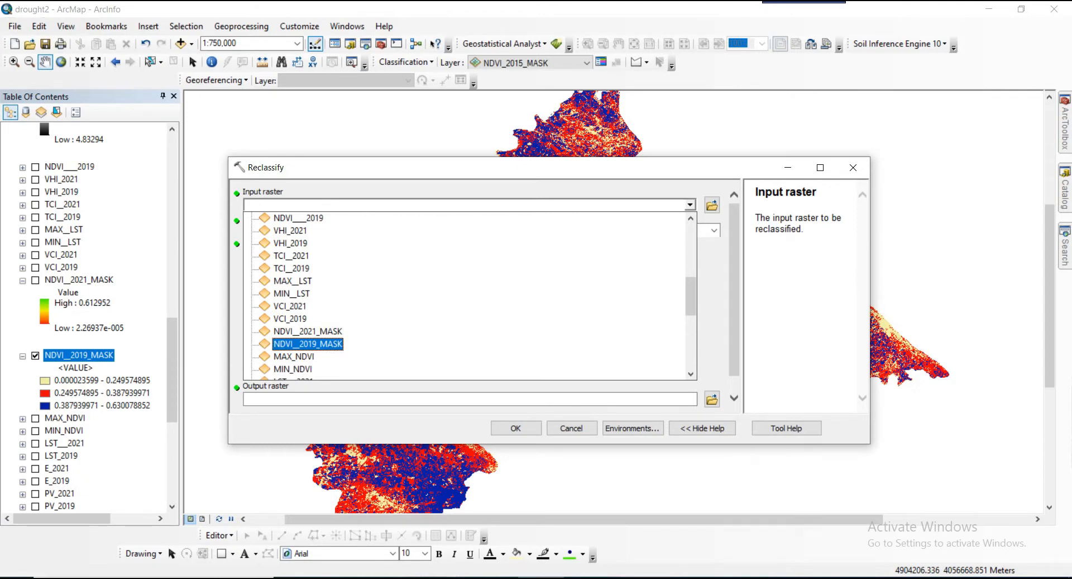
left_click(308, 344)
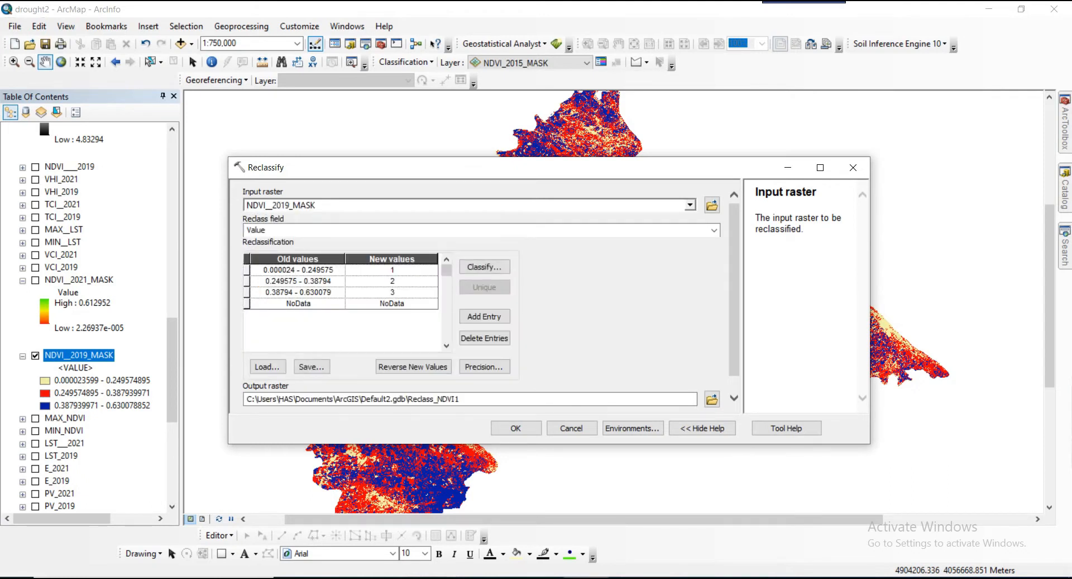
Step: Open the classification settings for the old values and choose the Equal Interval method with 3 classes
left_click(484, 267)
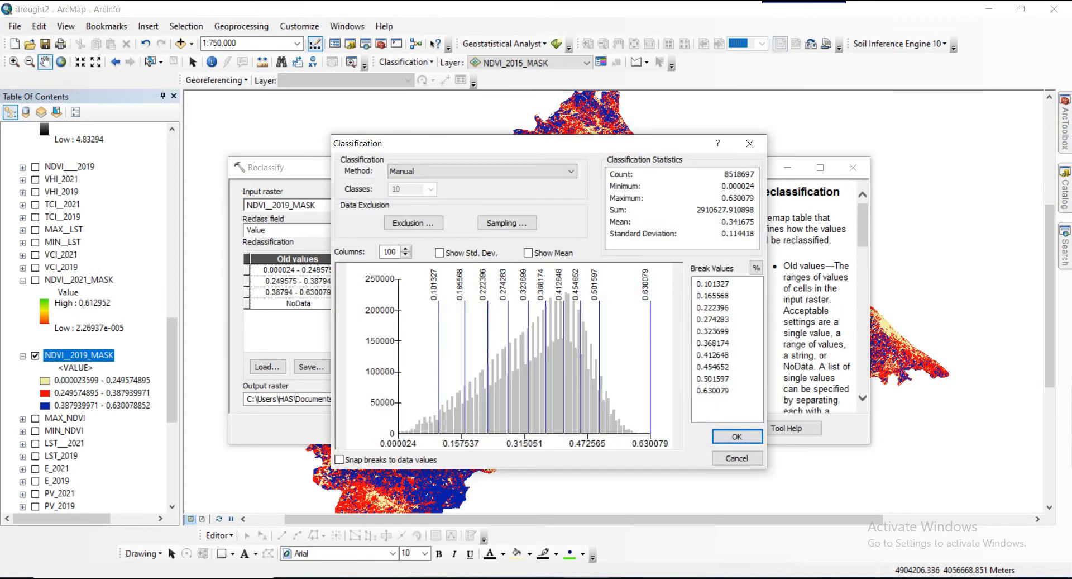
left_click(482, 171)
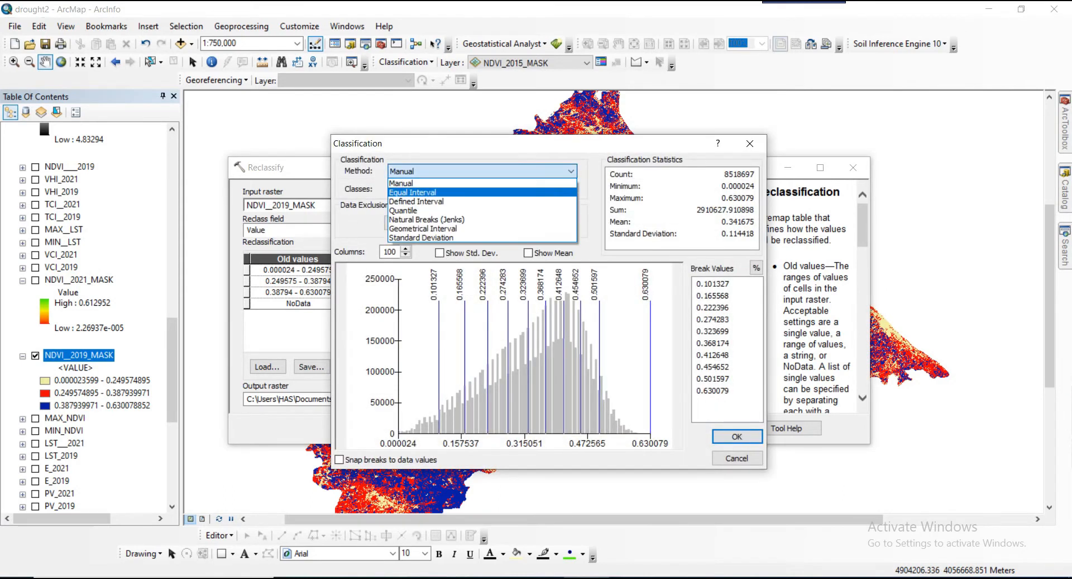
left_click(447, 192)
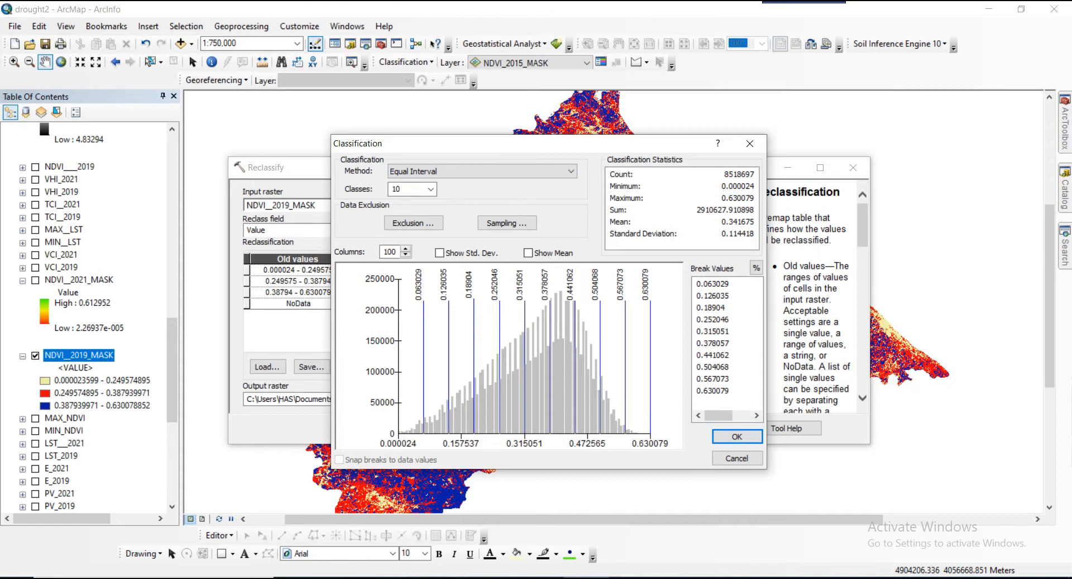
left_click(430, 189)
left_click(413, 201)
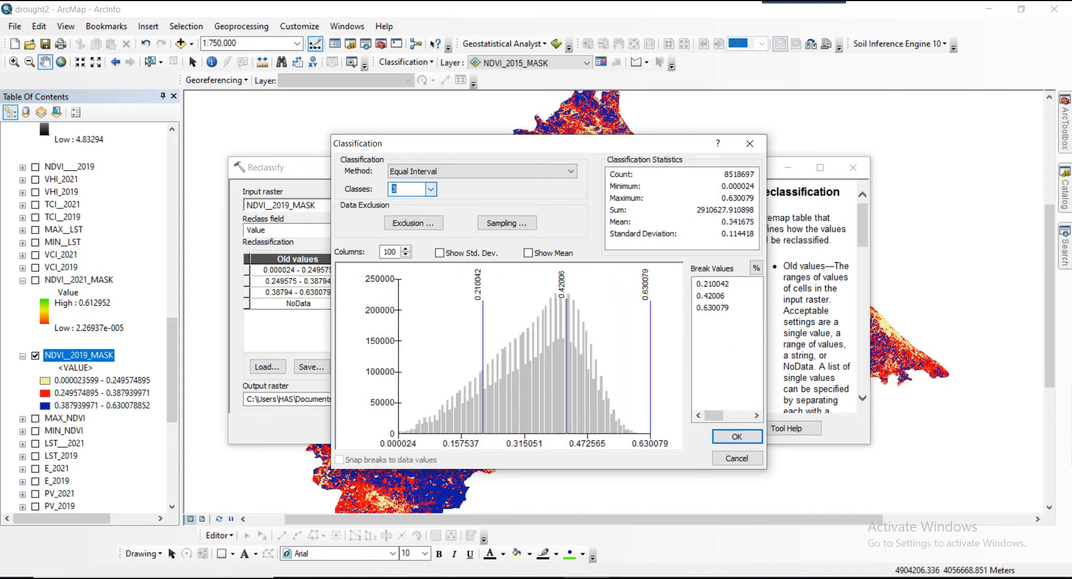
Step: Set the first two break values to 0.2 and 0.4, keep the maximum as the last break, and apply the classification
left_click(713, 284)
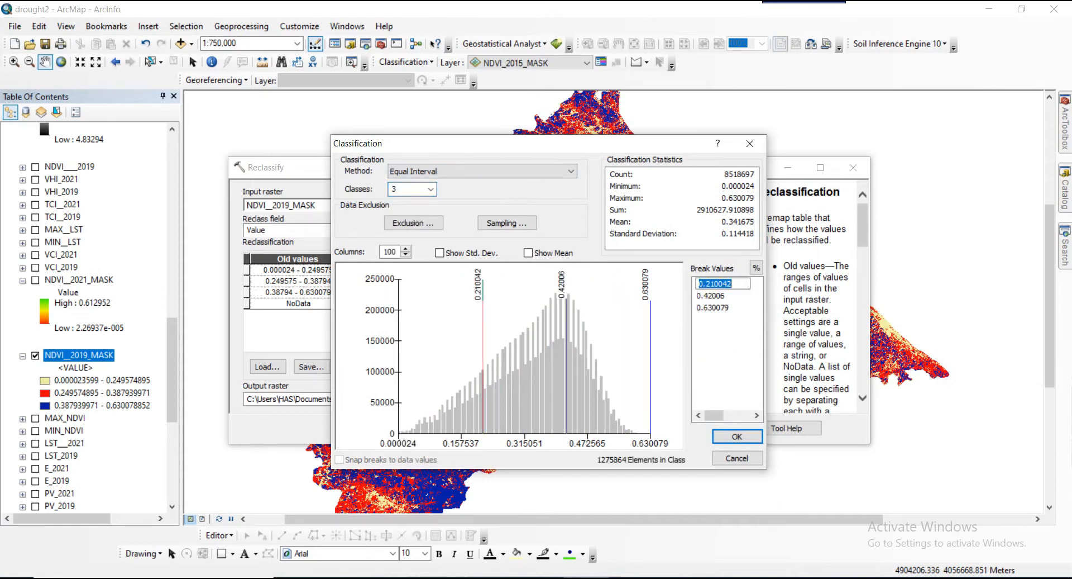
type("0.2")
key("Return")
type("0.6")
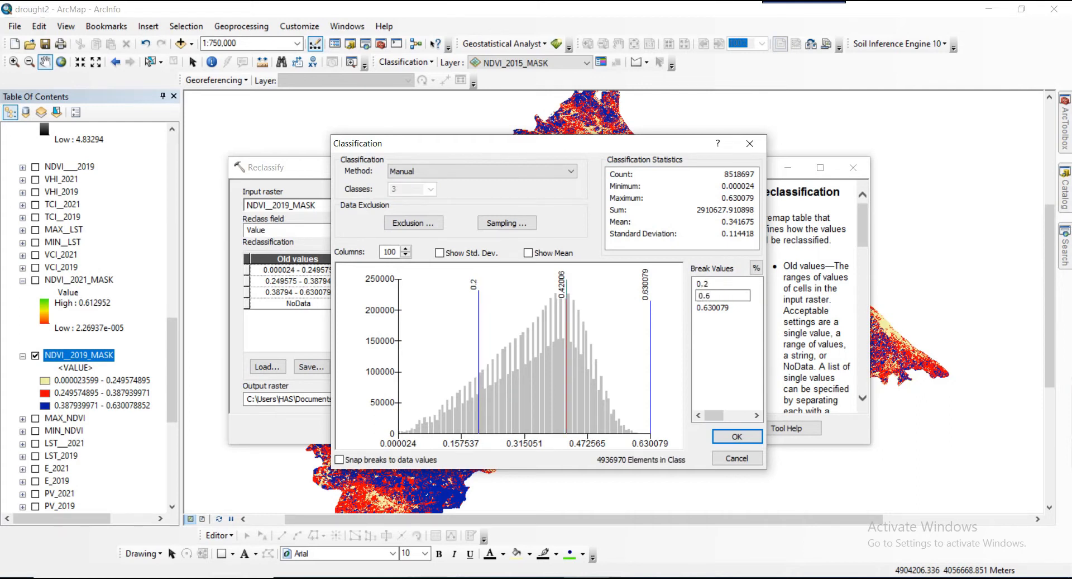
key("BackSpace")
type("4")
key("Return")
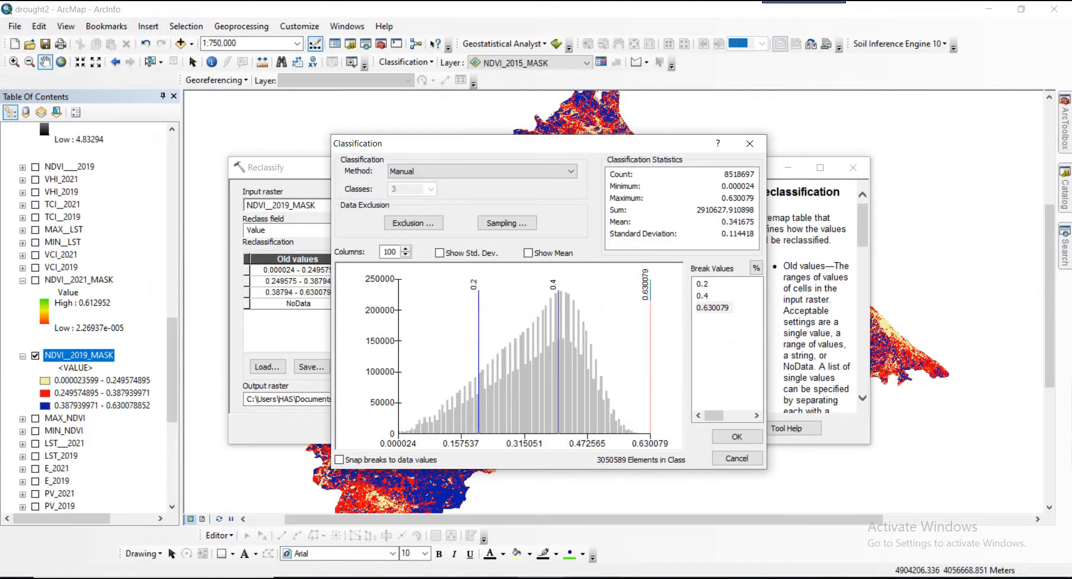
left_click(738, 437)
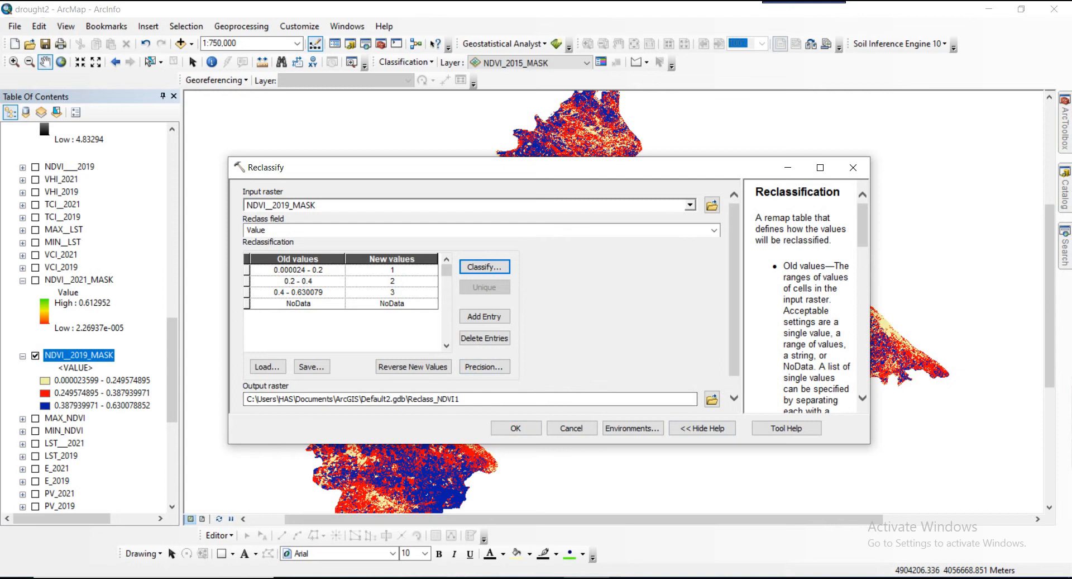
Step: Run the reclassification with the default output raster in Default2.gdb and locate the NDVI__2019_MASK layer in the layer list
left_click(516, 428)
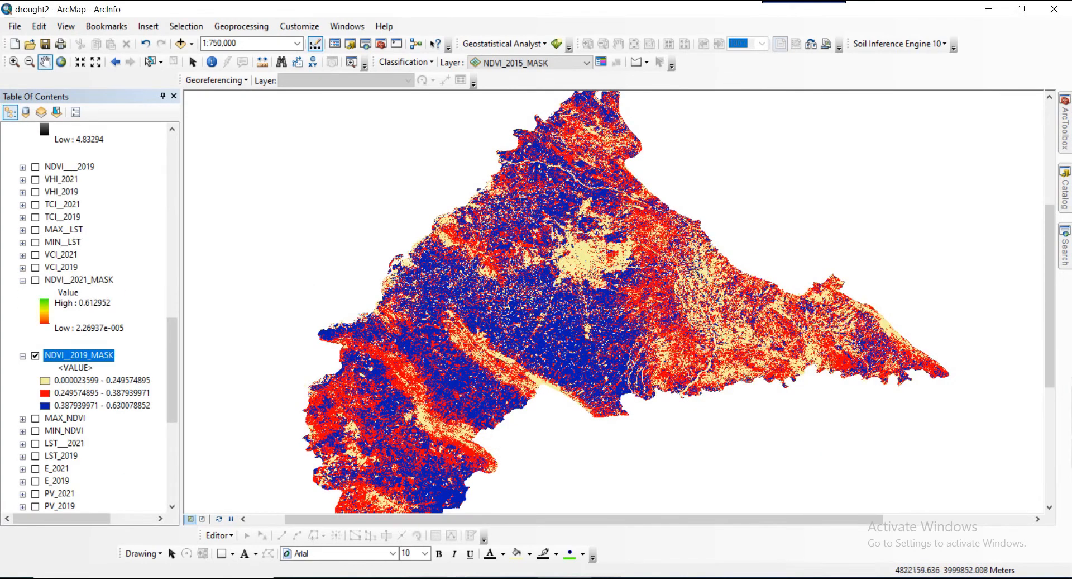
scroll(84, 318, "up", 15)
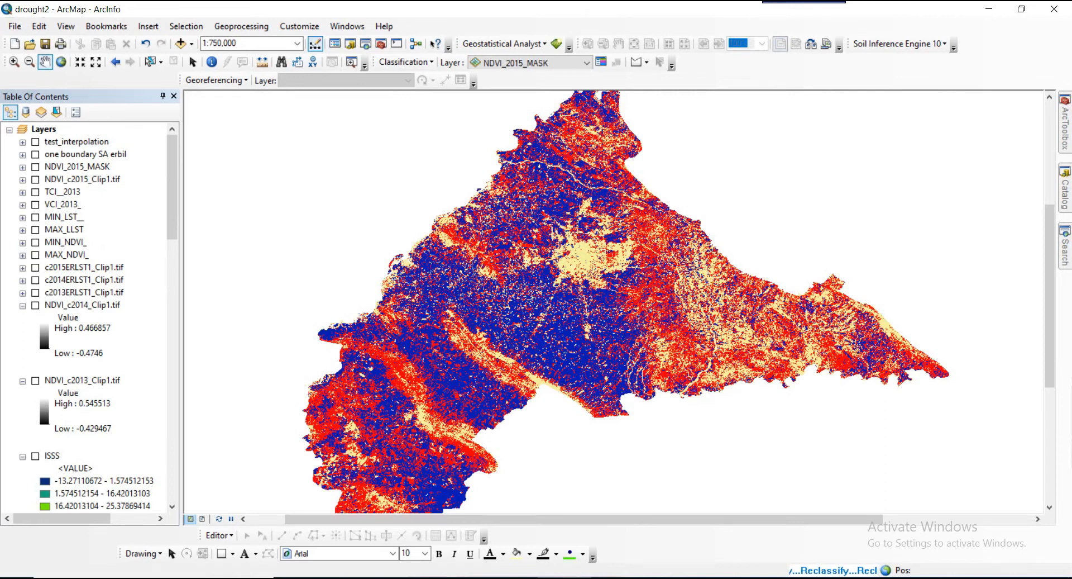
scroll(90, 318, "down", 8)
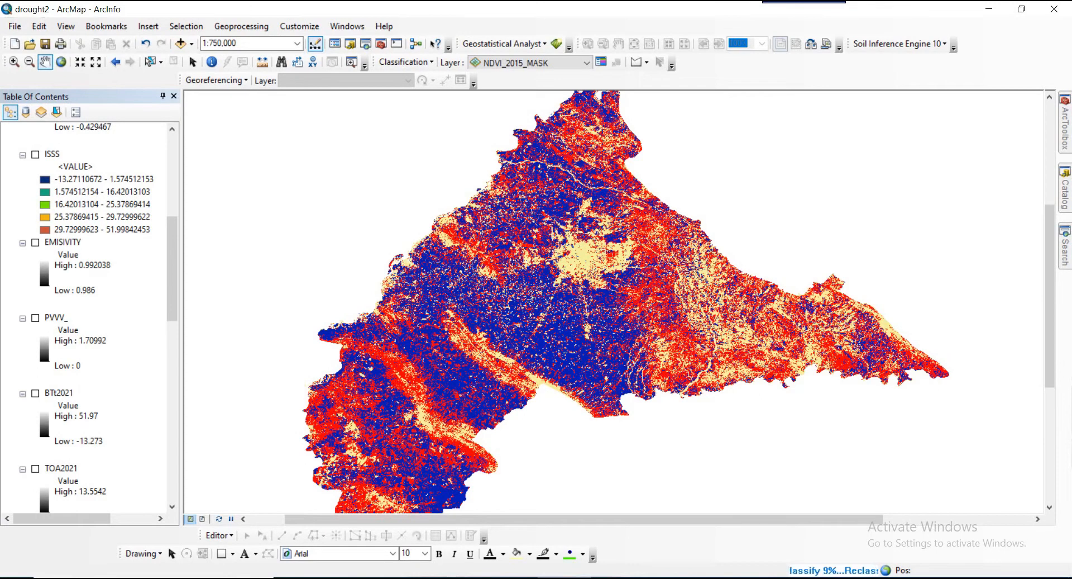
scroll(89, 318, "up", 8)
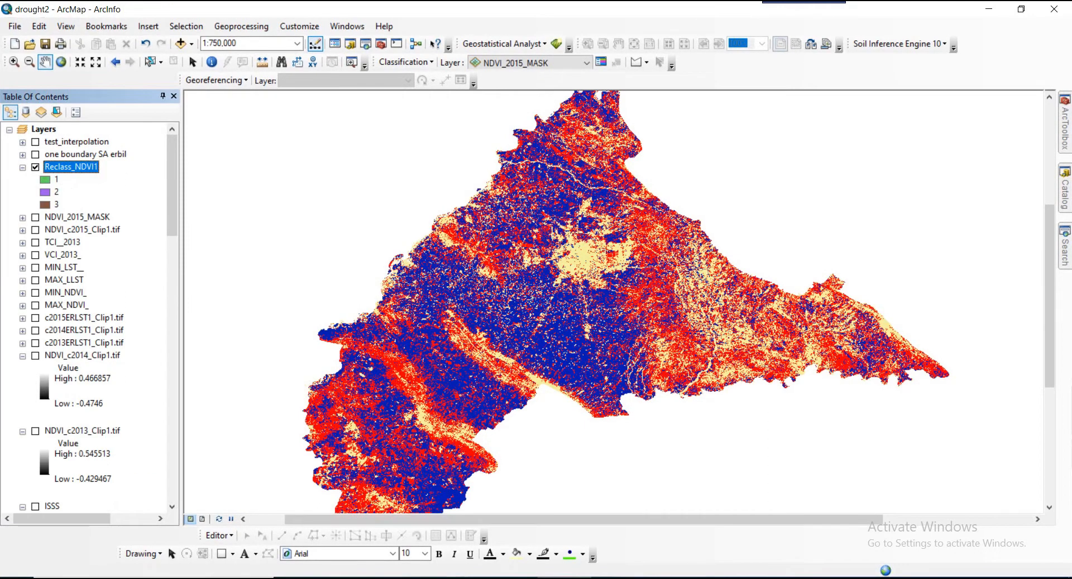
scroll(89, 317, "down", 15)
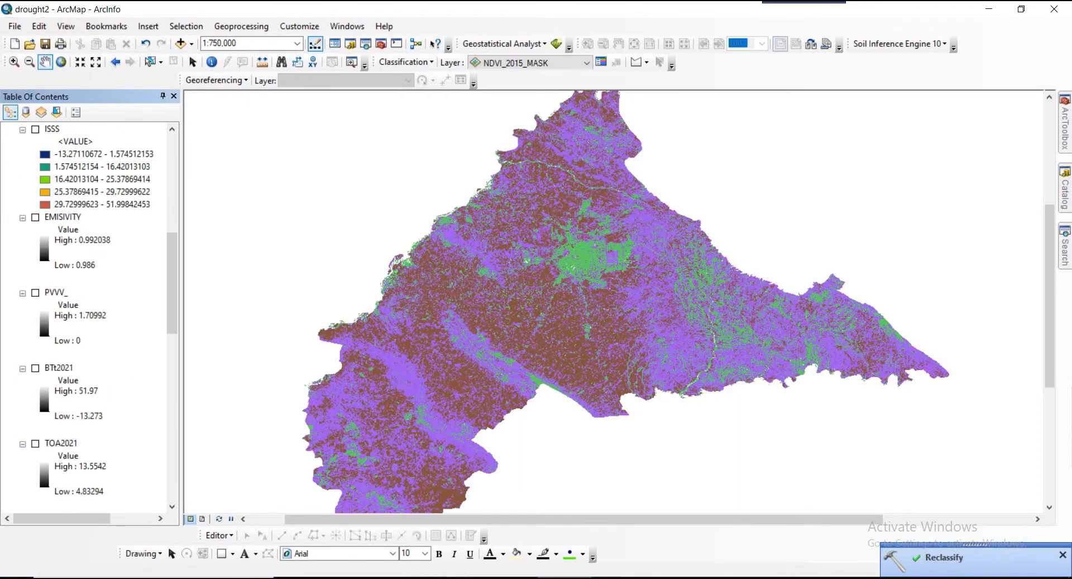
scroll(90, 317, "down", 3)
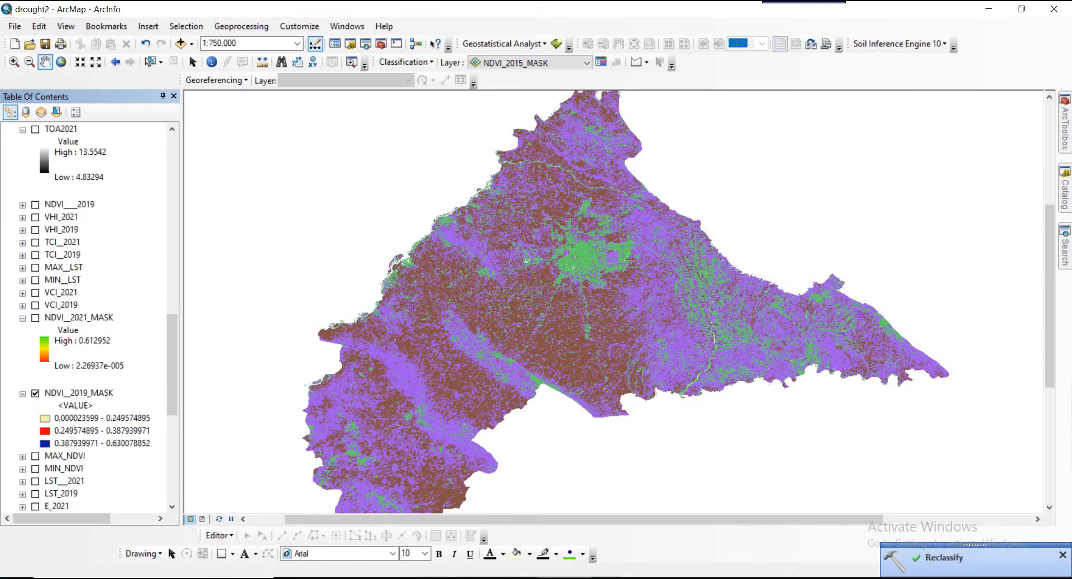
Step: Move the NDVI__2019_MASK layer up the layer list to directly below Reclass_NDVI1 and hide it
left_click(79, 393)
scroll(89, 317, "up", 5)
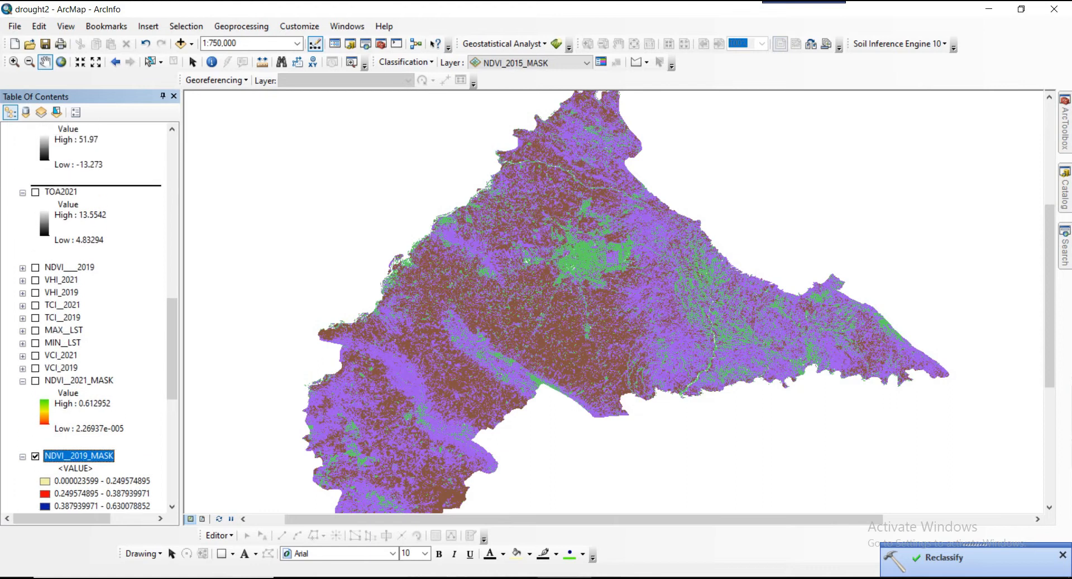
scroll(90, 316, "up", 5)
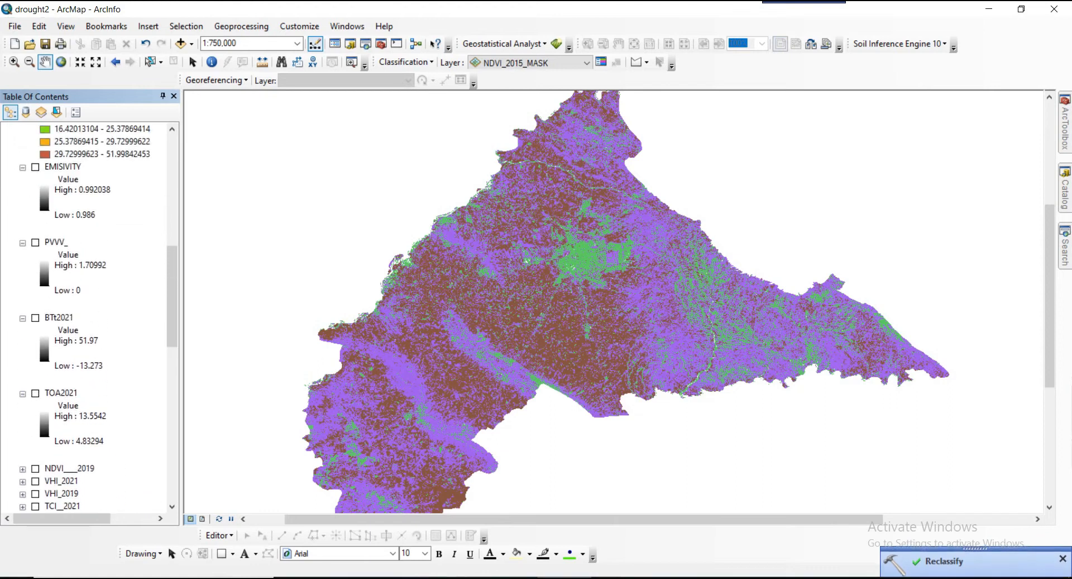
scroll(89, 317, "up", 5)
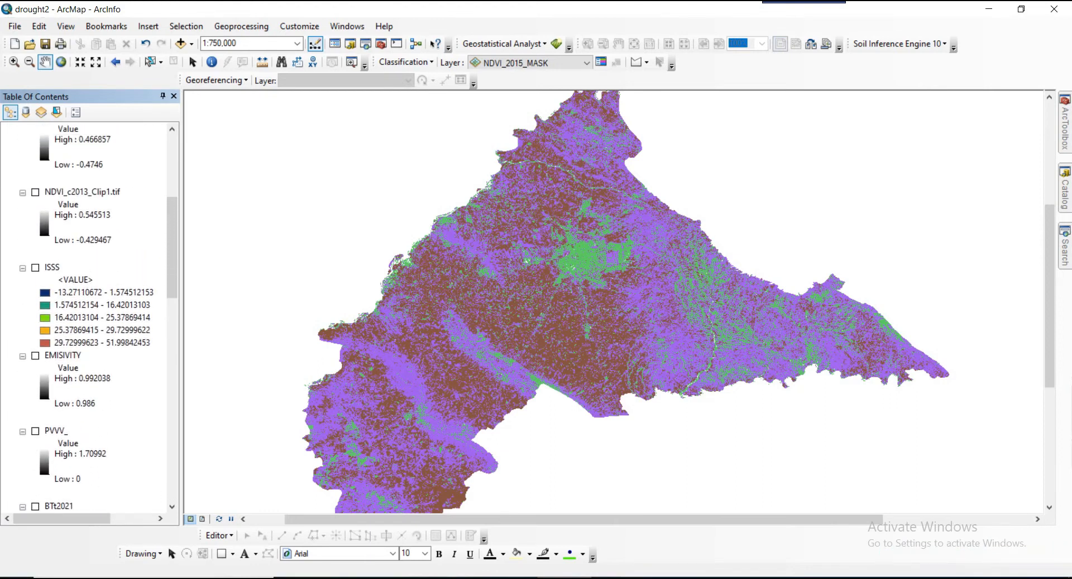
scroll(90, 317, "up", 4)
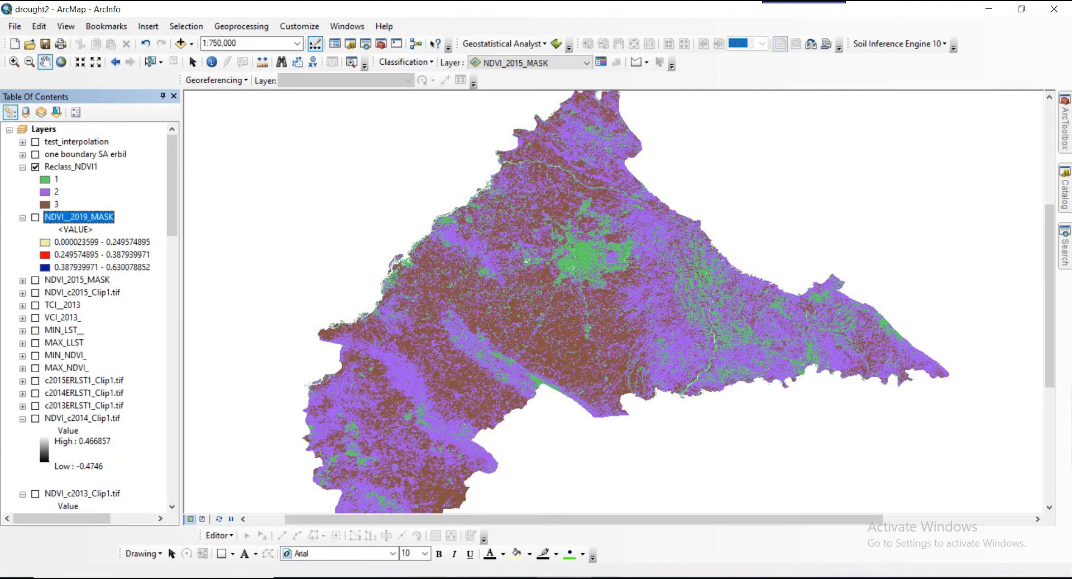
Step: Rename the Reclass_NDVI1 layer as Reclass_NDVI1_2019
left_click(71, 167)
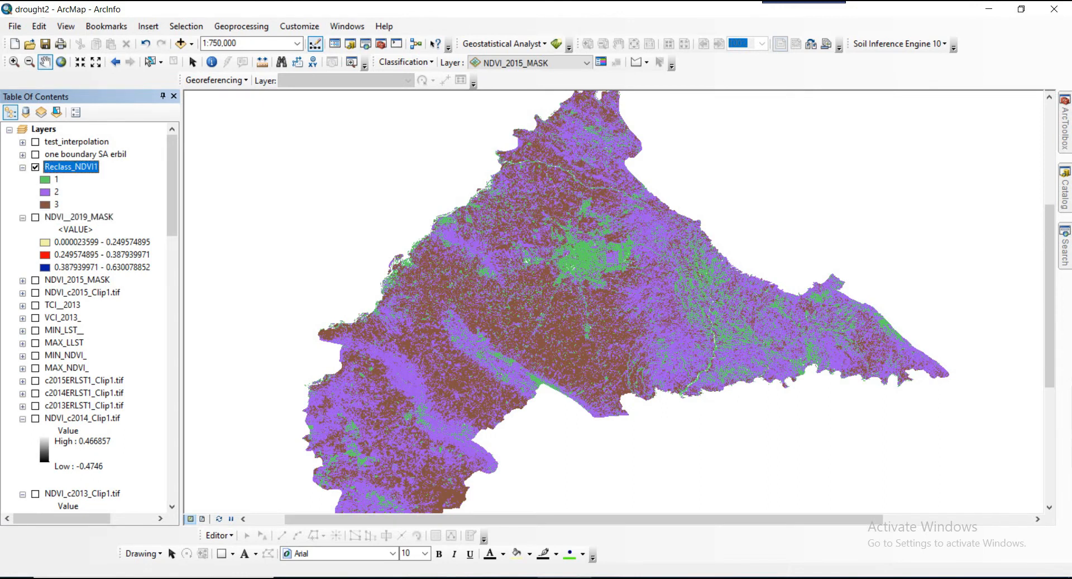
left_click(70, 167)
left_click(95, 167)
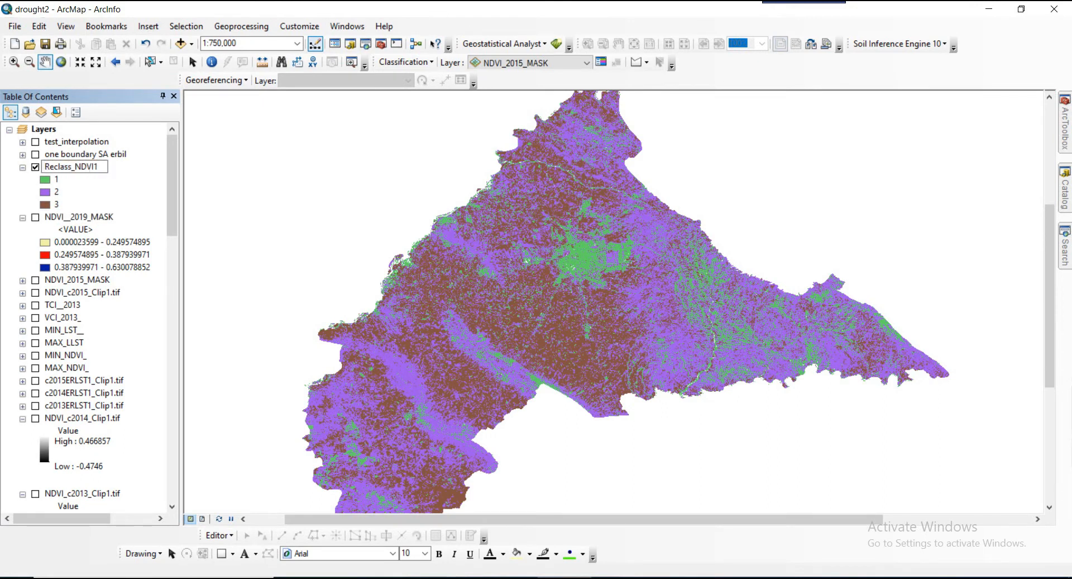
type("_2019")
key("Return")
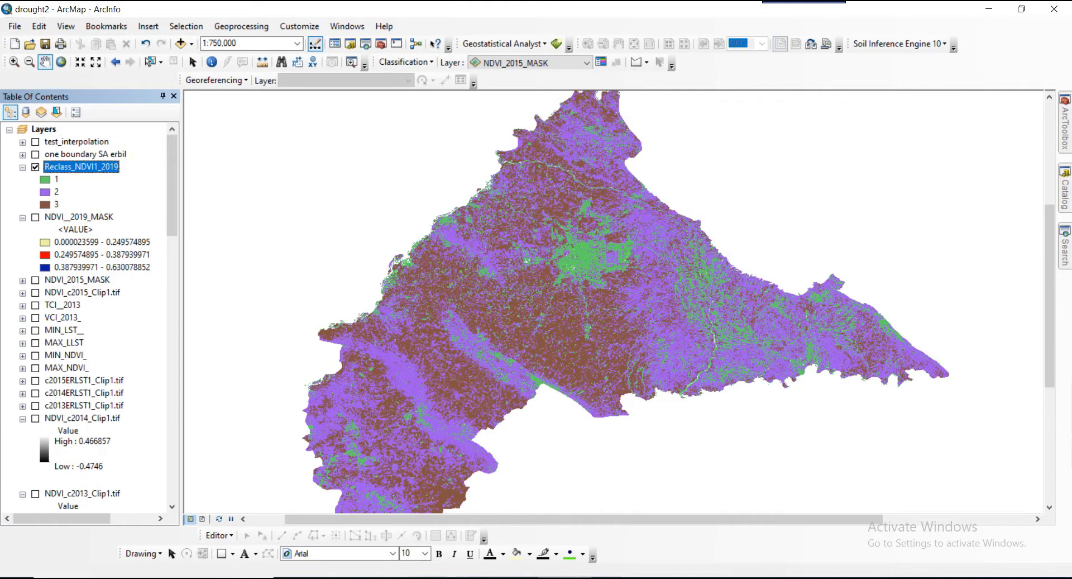
Step: Open the attribute table of the Reclass_NDVI1_2019 layer and examine the pixel count of each class
right_click(89, 167)
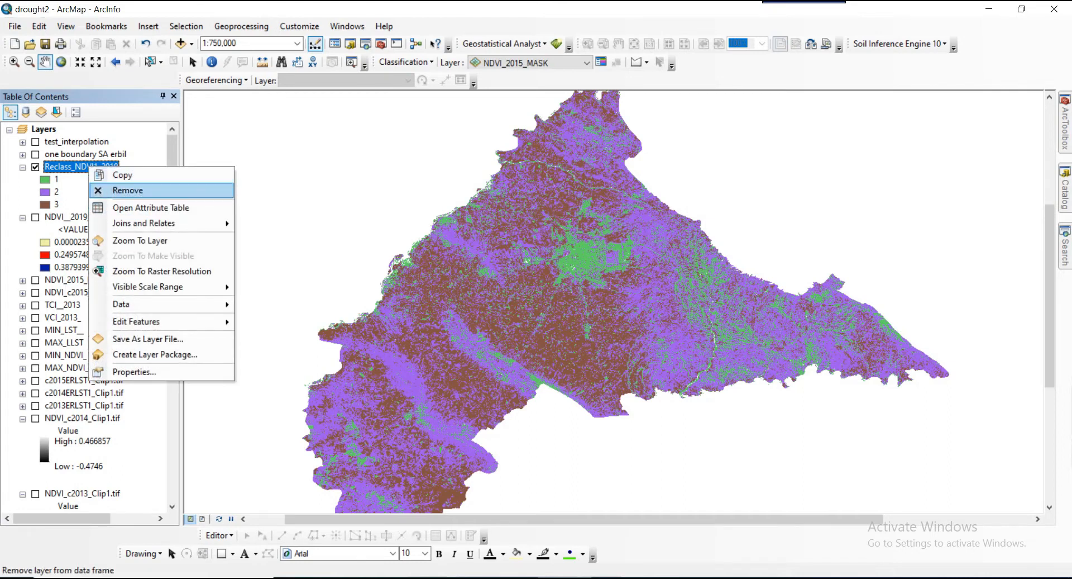
left_click(151, 207)
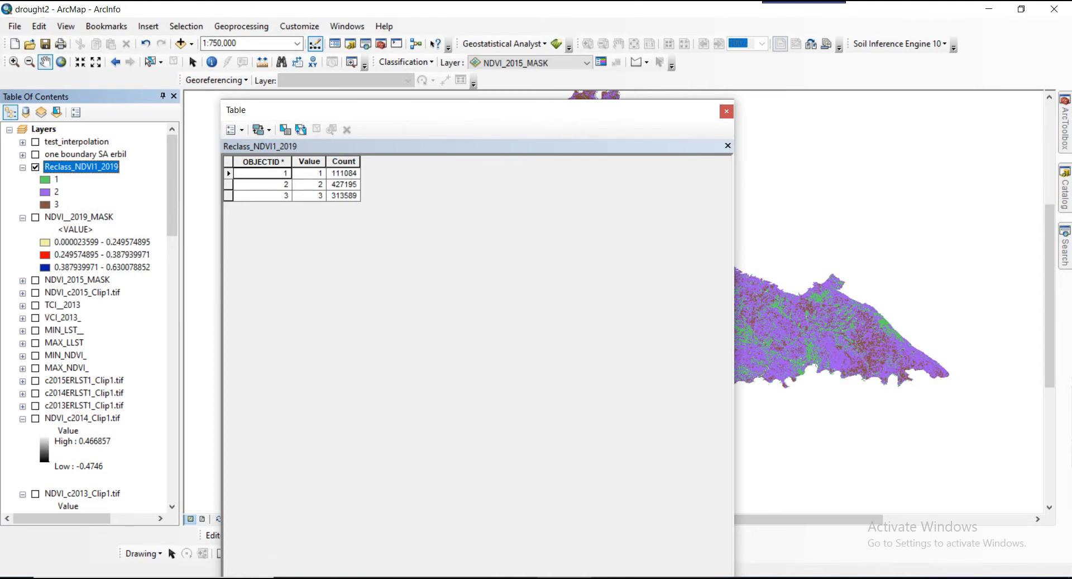
left_click(344, 173)
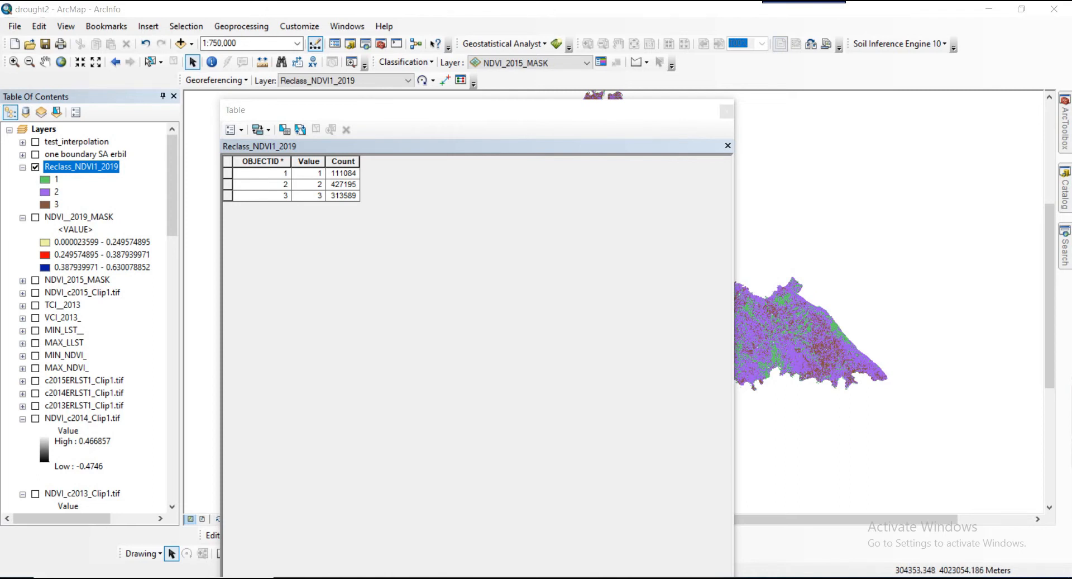
Step: Start exporting all records of the Reclass_NDVI1_2019 table and set the output type to dBASE Table
left_click(234, 129)
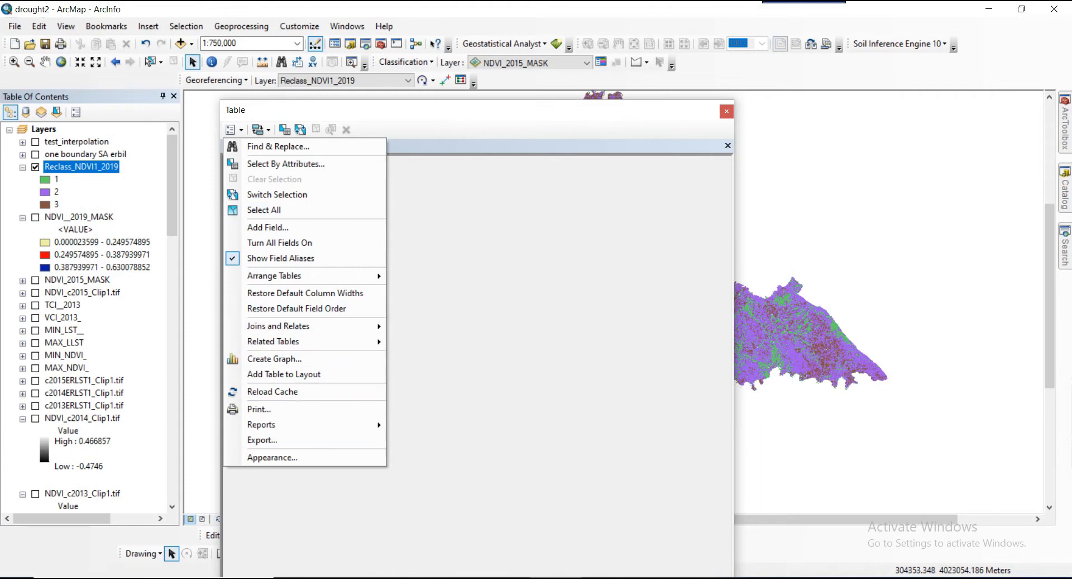
left_click(234, 130)
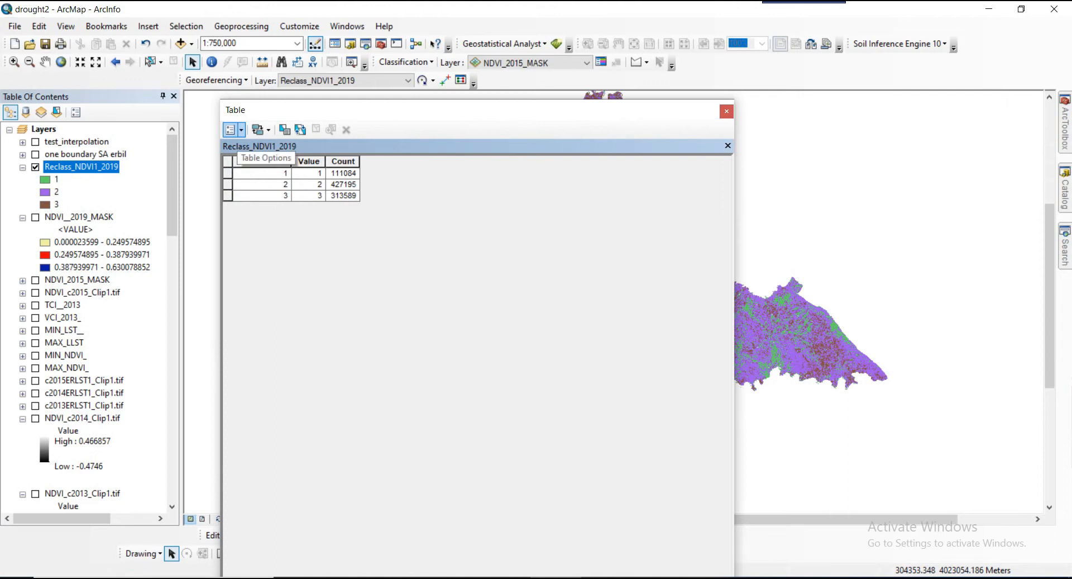
left_click(230, 130)
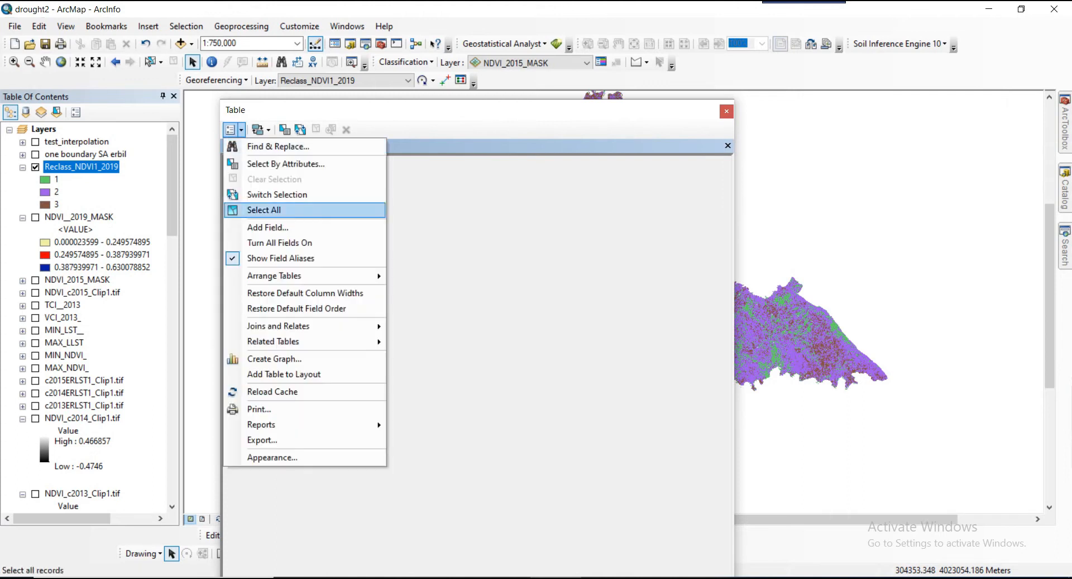
left_click(246, 439)
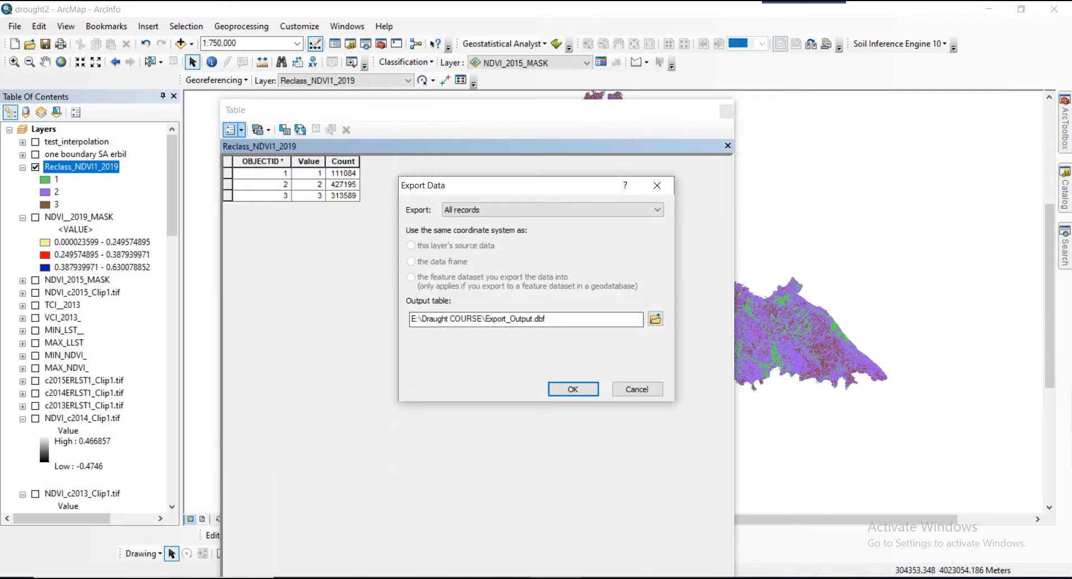
left_click(546, 318)
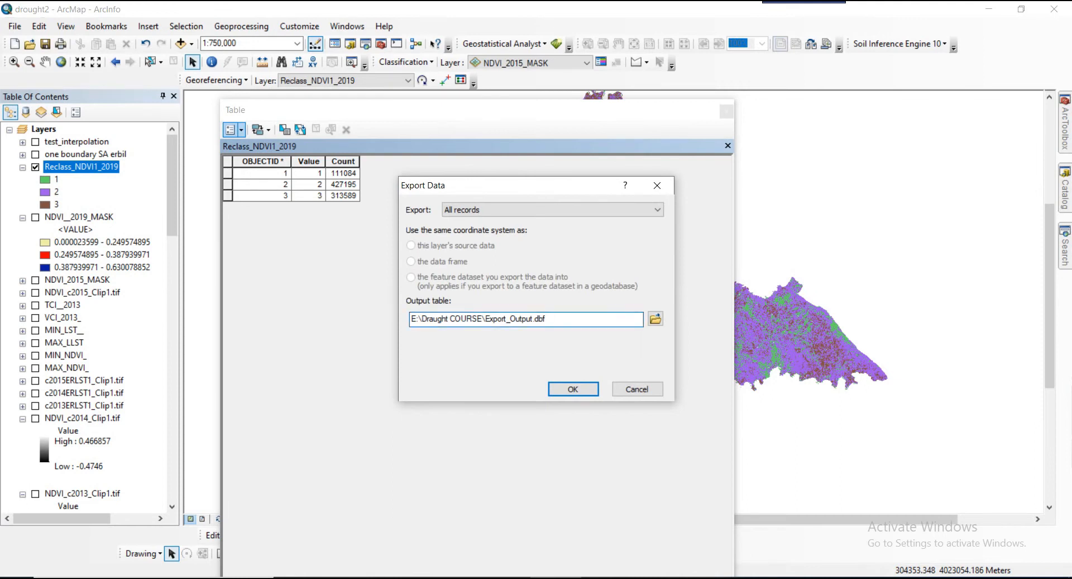
left_click(655, 318)
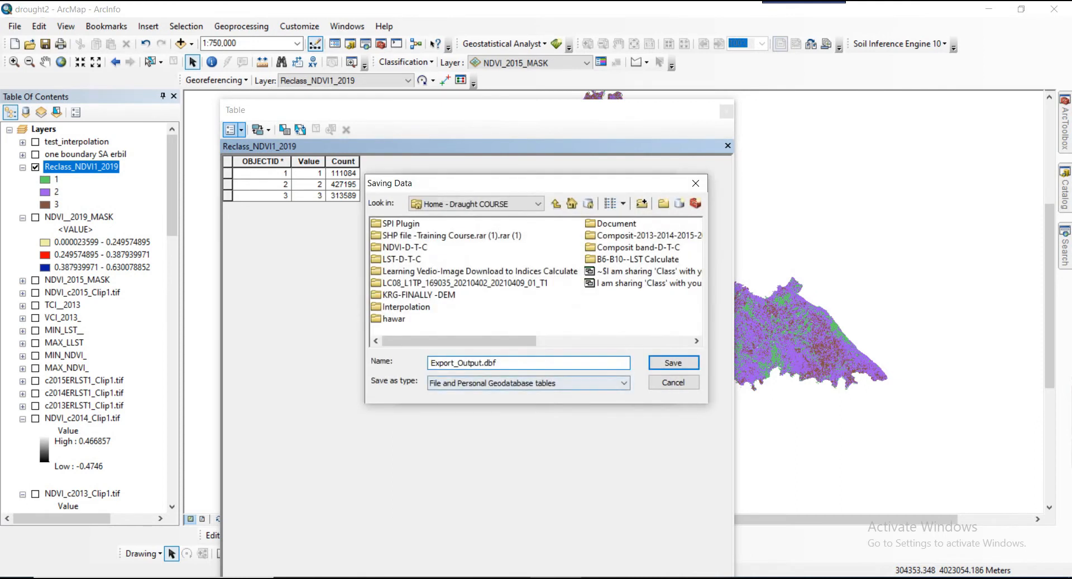
left_click(564, 382)
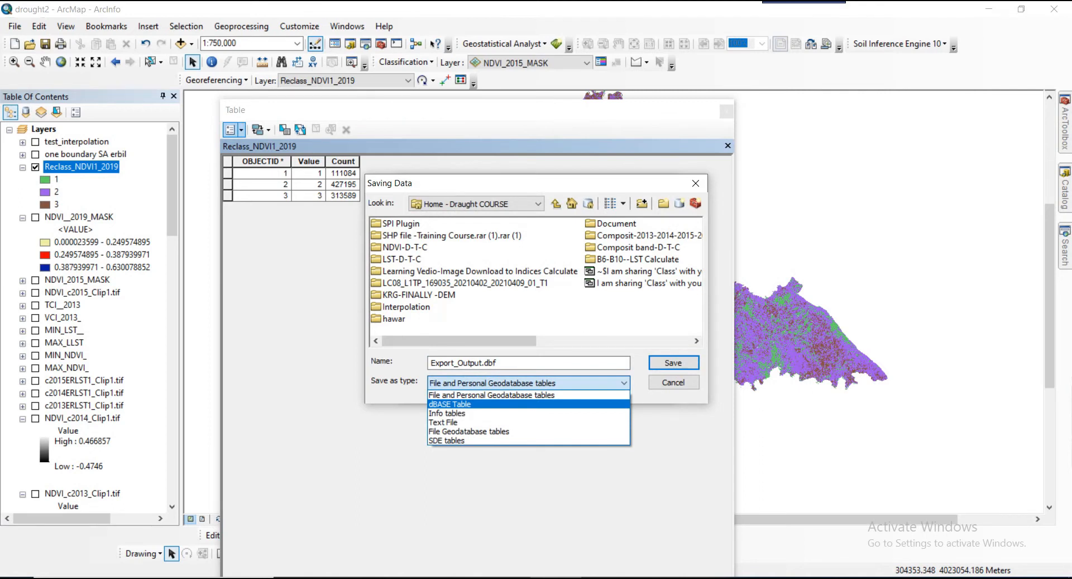
left_click(529, 403)
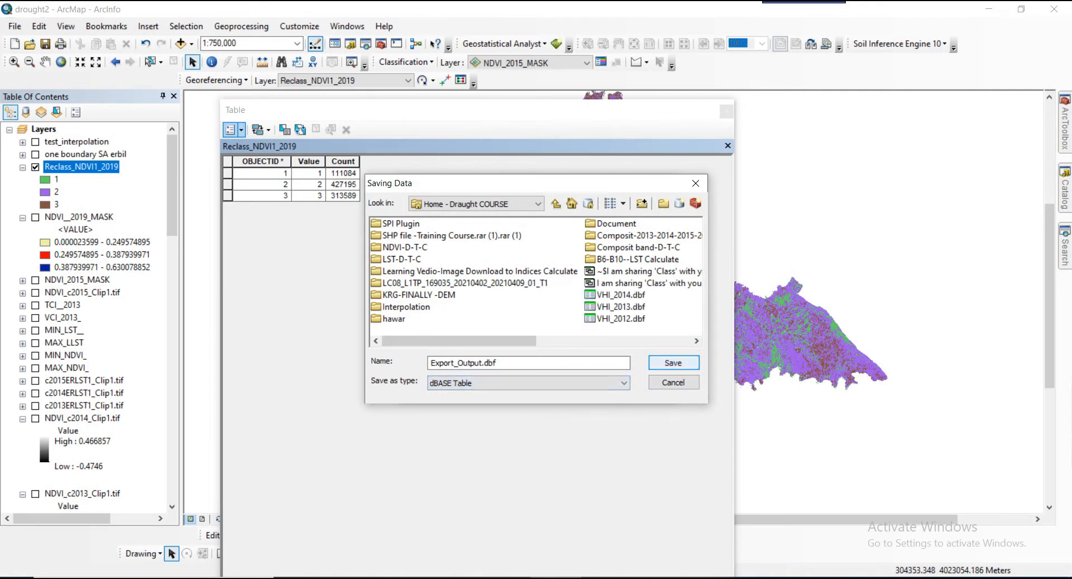
Step: Name the output table NDVI_2019 in the Draught COURSE folder and export it without adding it to the map
left_click_drag(501, 363, 431, 363)
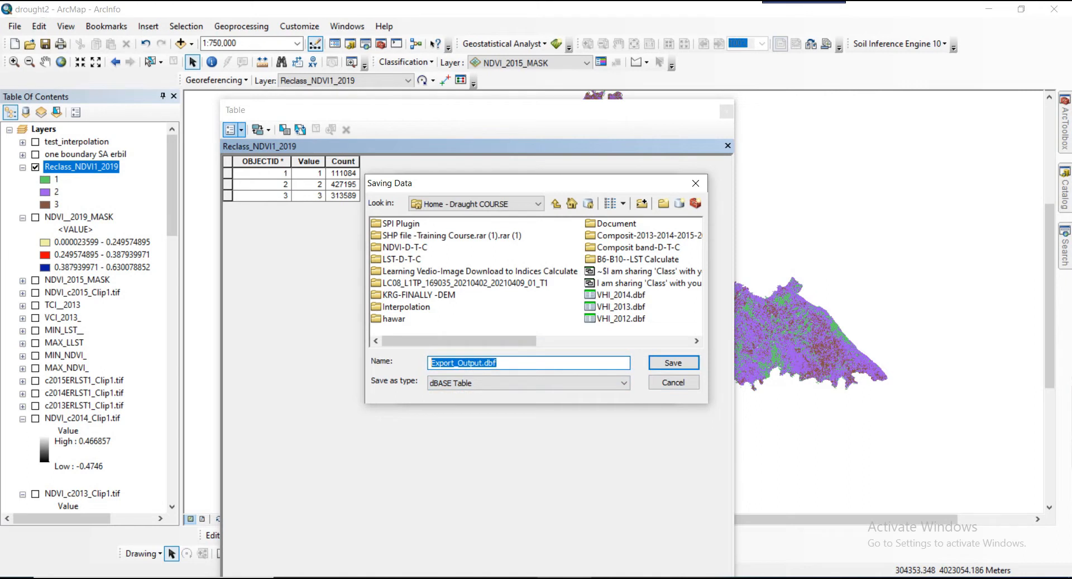
type("NDVI")
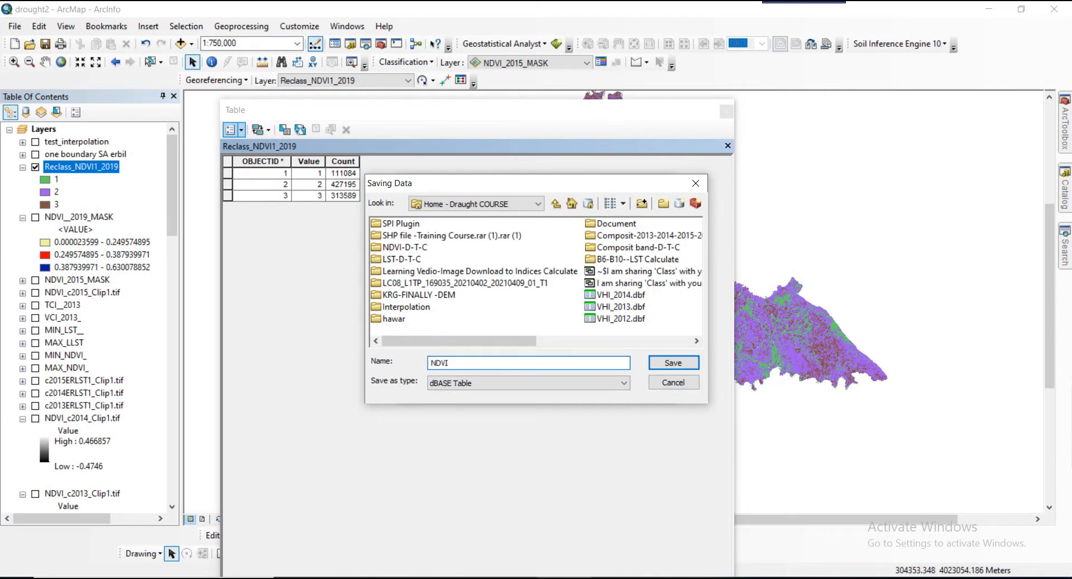
type("_2019")
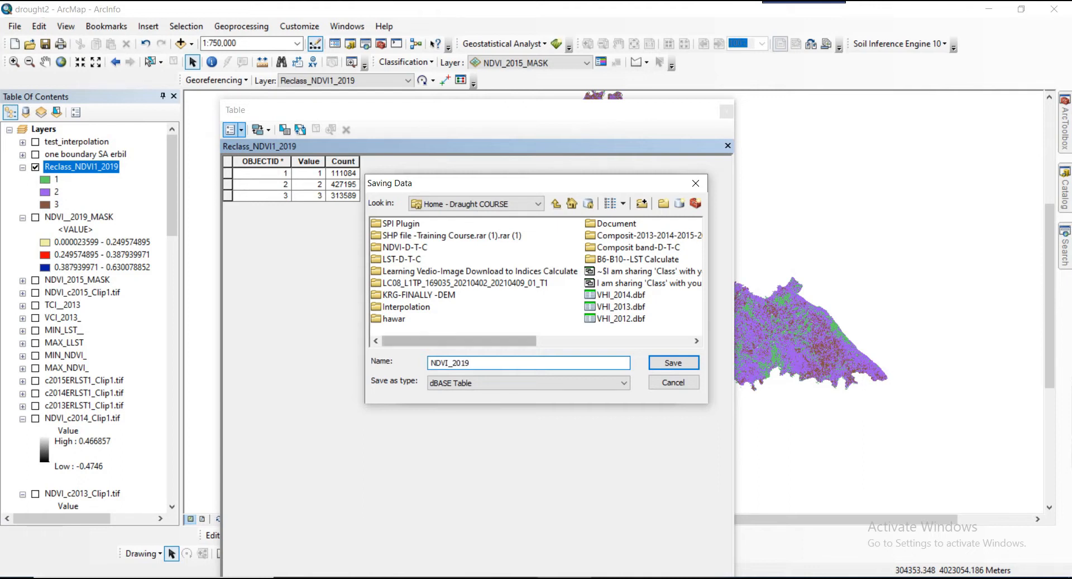
left_click(673, 362)
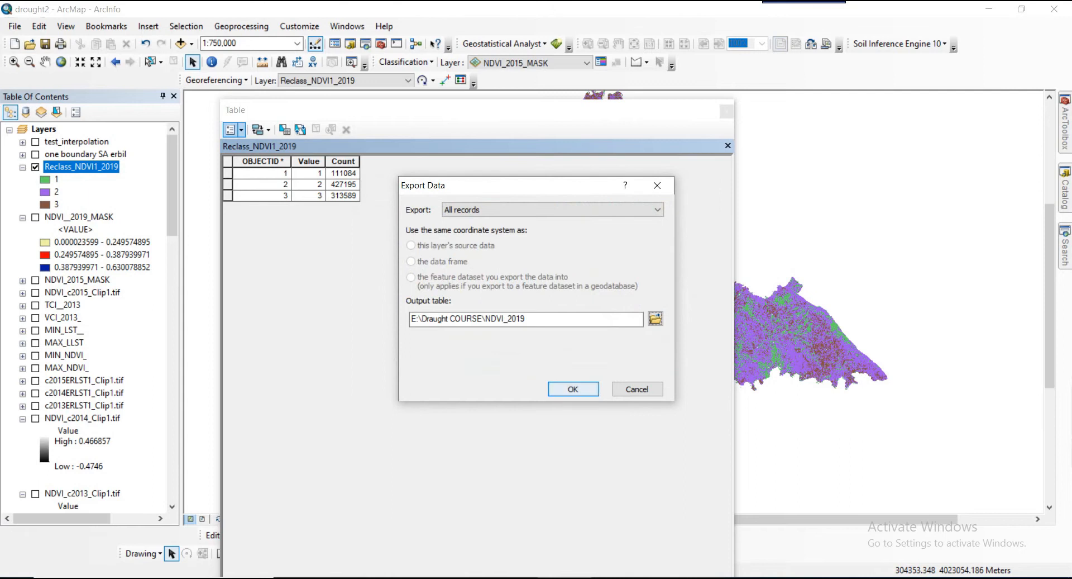
left_click(574, 389)
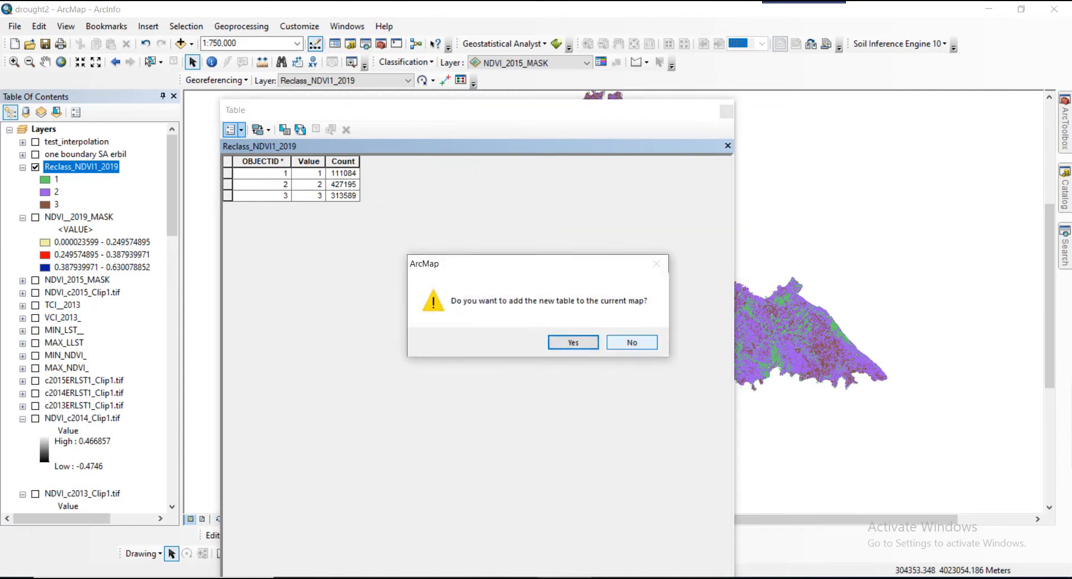
left_click(631, 342)
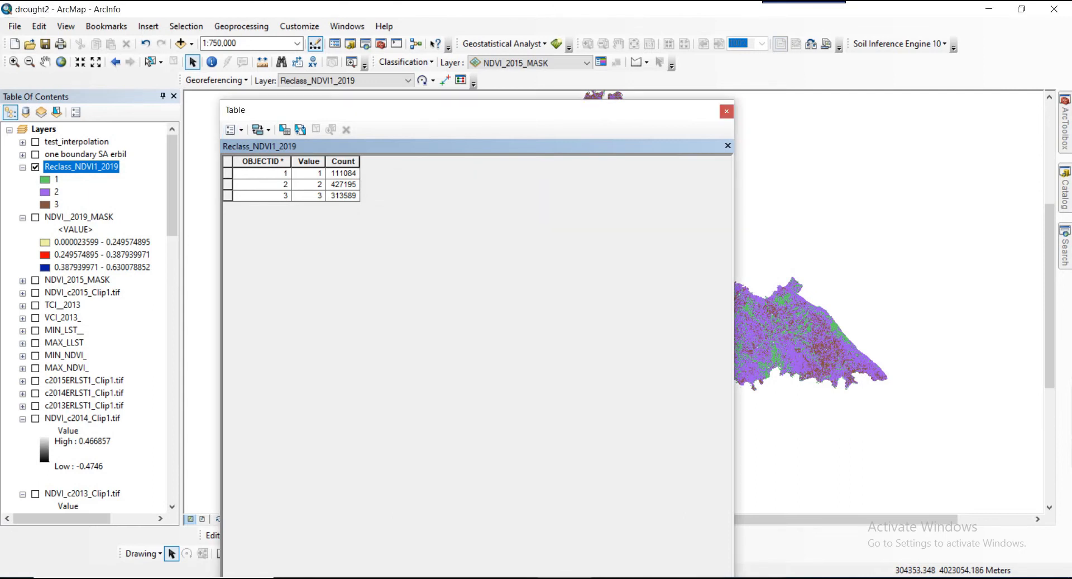
Step: Open the exported NDVI_2019 DBF file from the Draught COURSE folder in Excel, dismiss the activation wizard and maximize the workbook
left_click(454, 578)
left_click(529, 534)
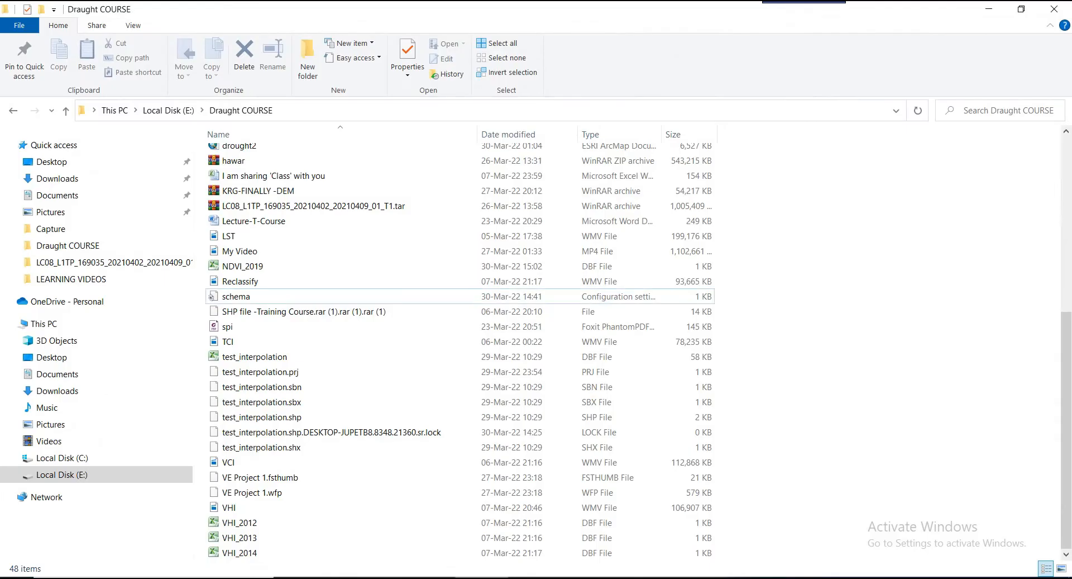
double_click(242, 265)
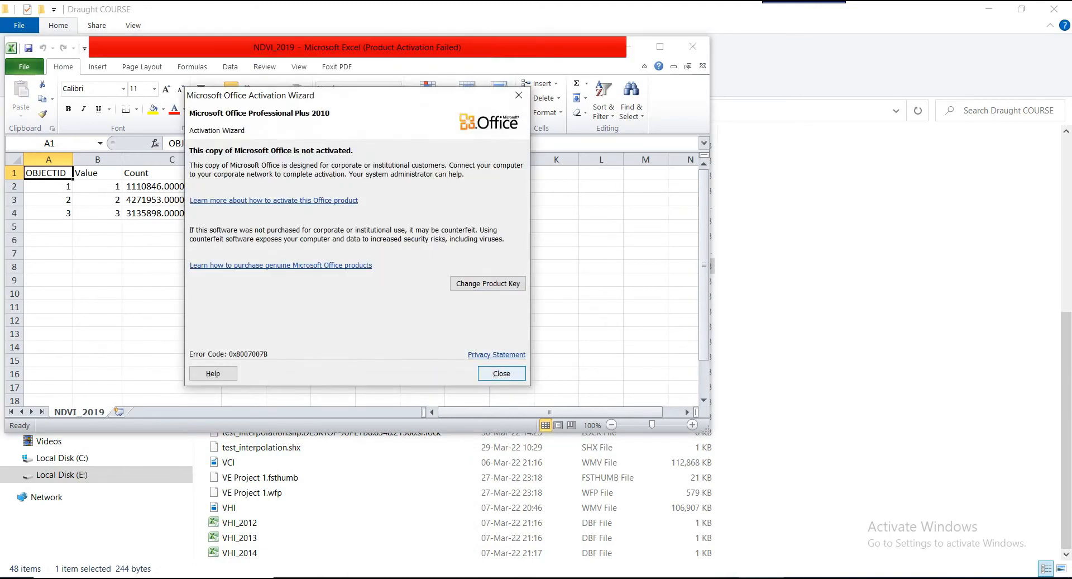
left_click(502, 373)
left_click(660, 46)
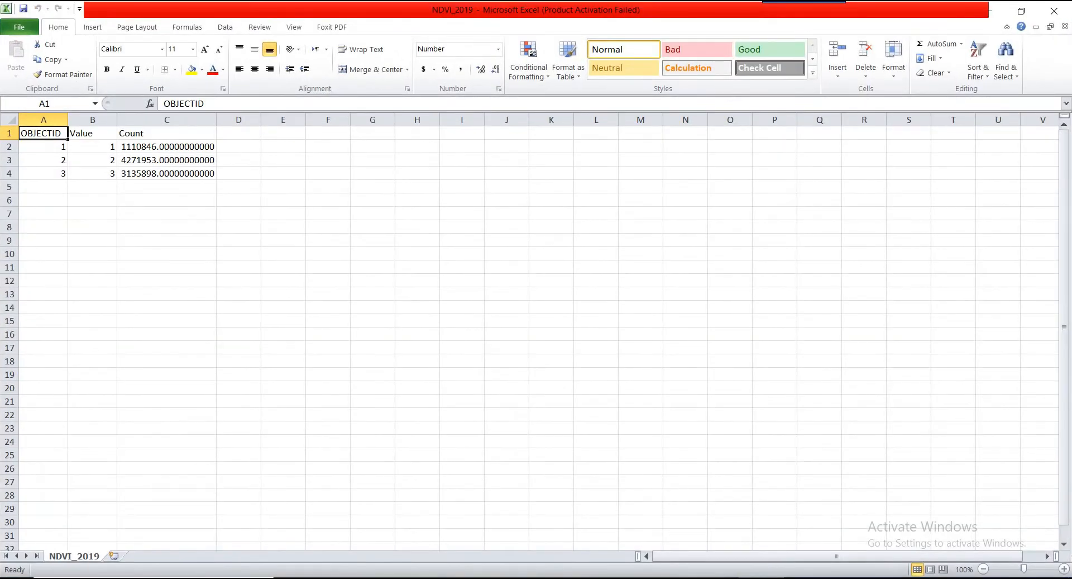
Step: Enter the heading AREA in D1 and calculate the first class's area in D2 with the formula =C2*0.0009
left_click(239, 133)
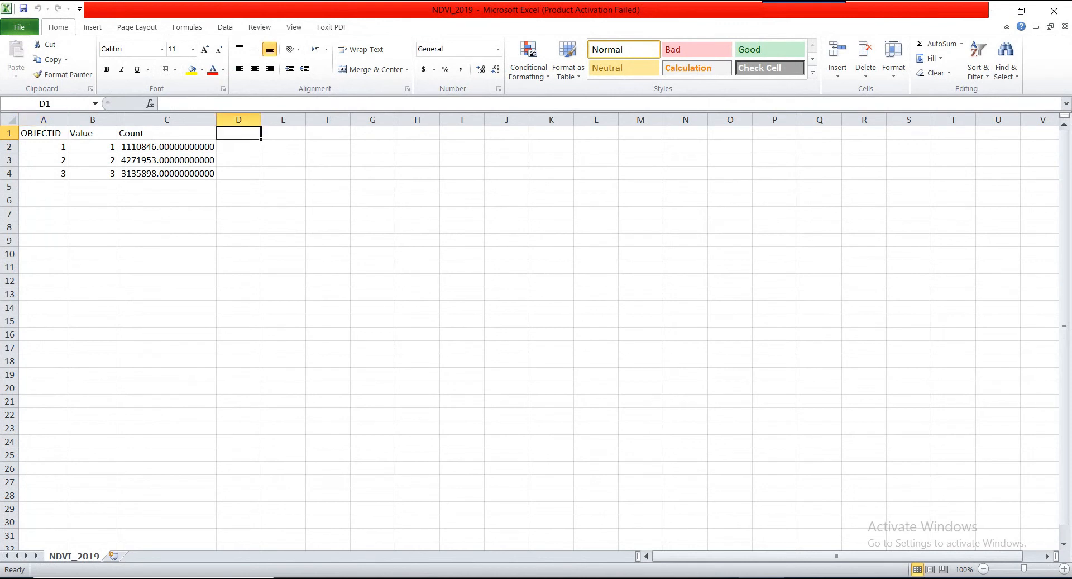
type("AREA")
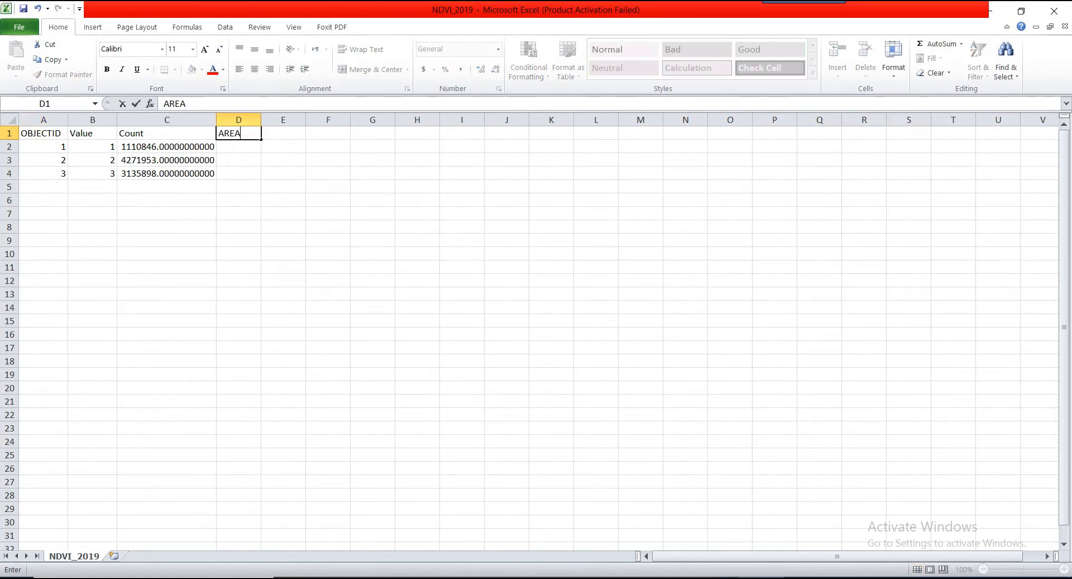
key("Return")
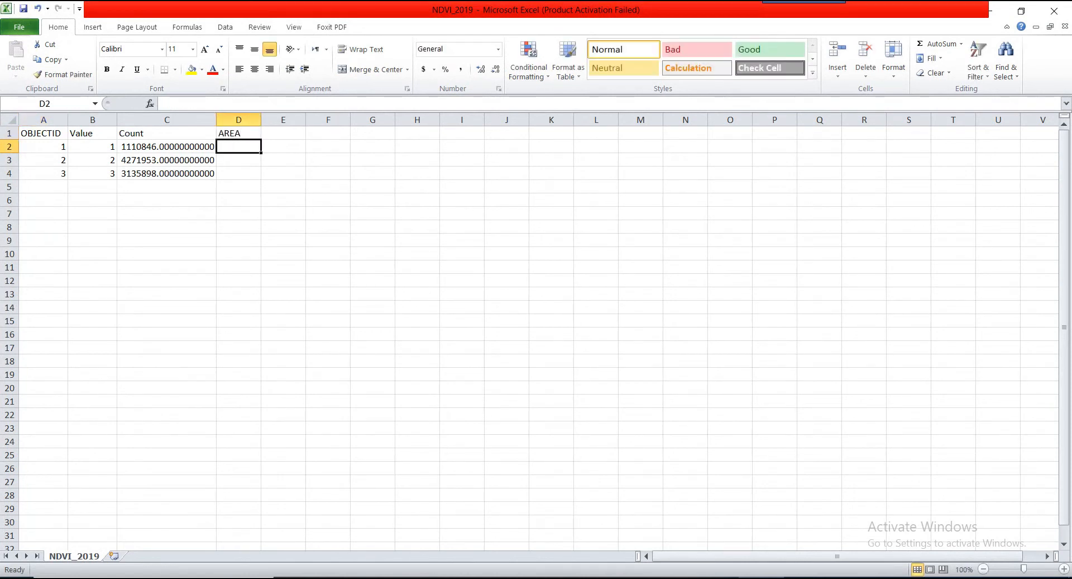
type("=")
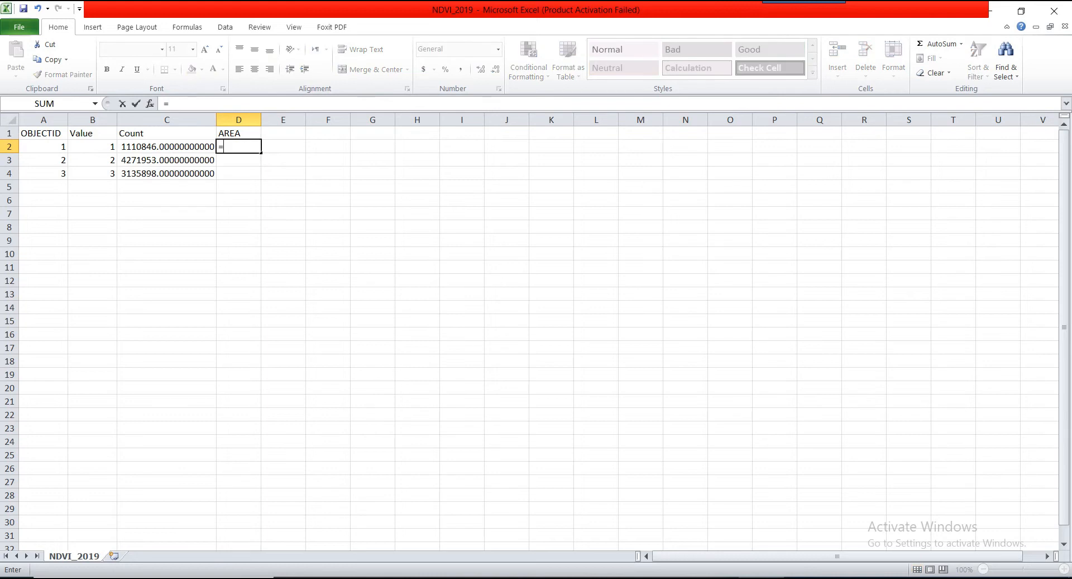
key("Left")
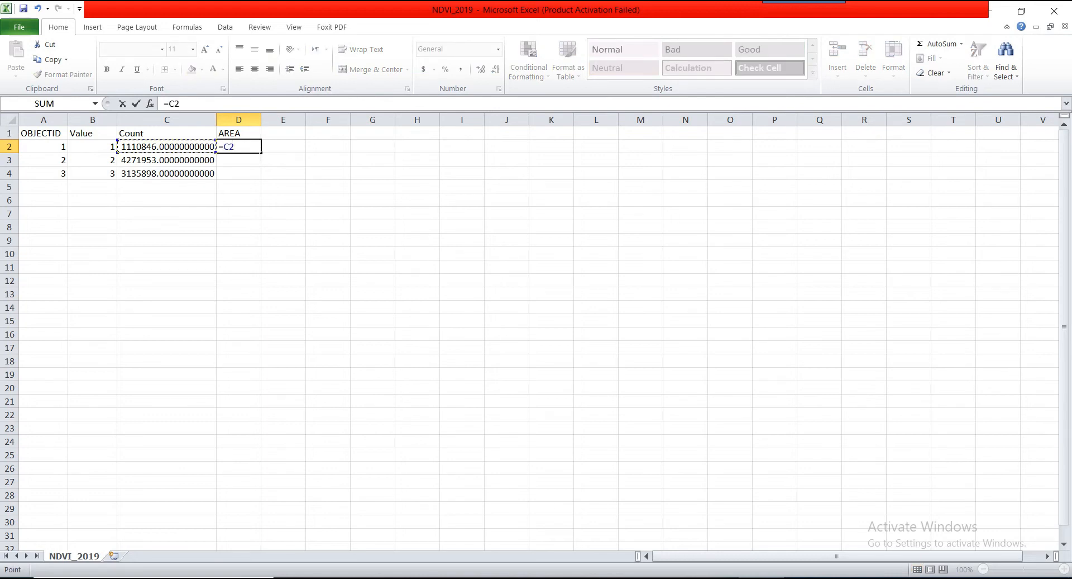
type("*0.00")
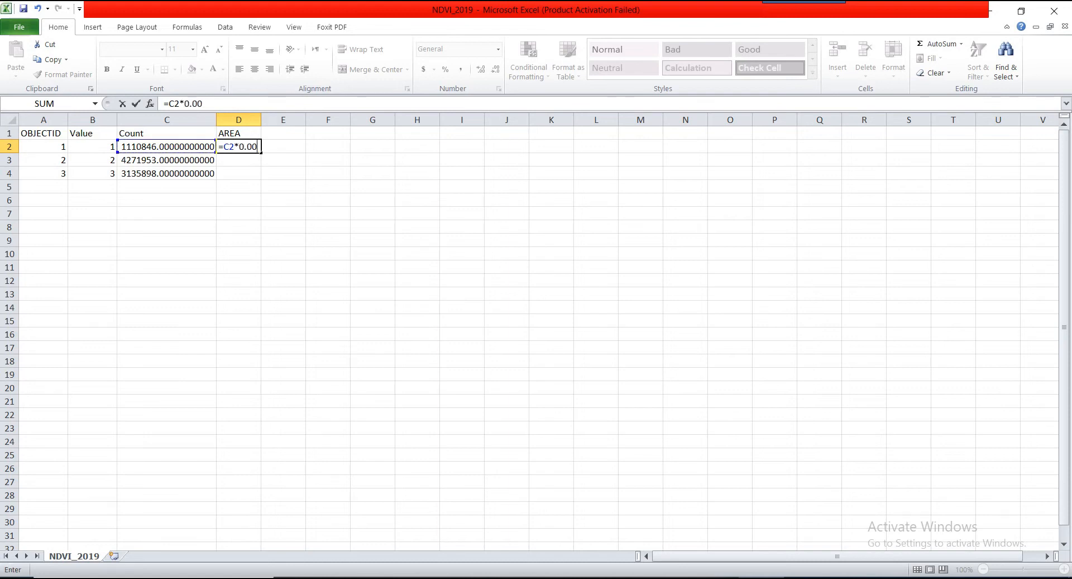
type("09")
key("Return")
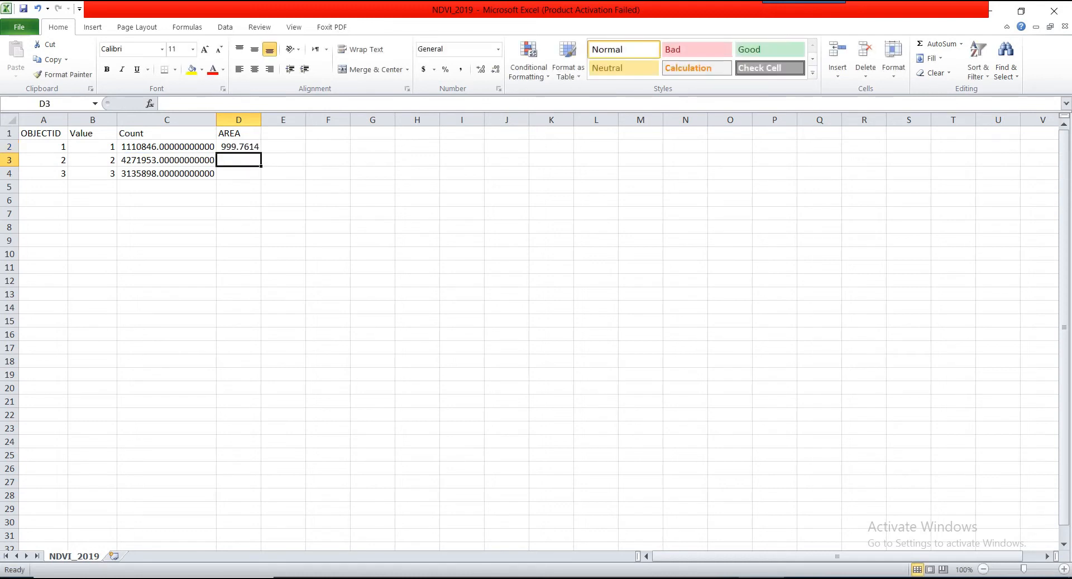
Step: Copy the area formula from D2 down to D4 for the remaining two classes
left_click(239, 147)
left_click_drag(260, 152, 249, 175)
left_click(283, 199)
left_click(166, 173)
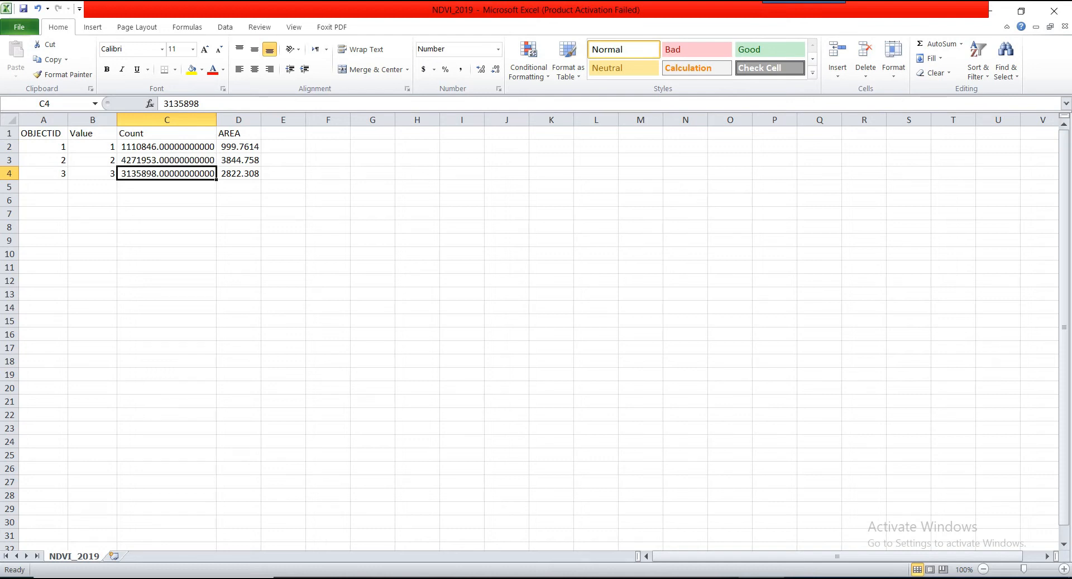
Step: Center the AREA heading in cell D1
left_click(239, 133)
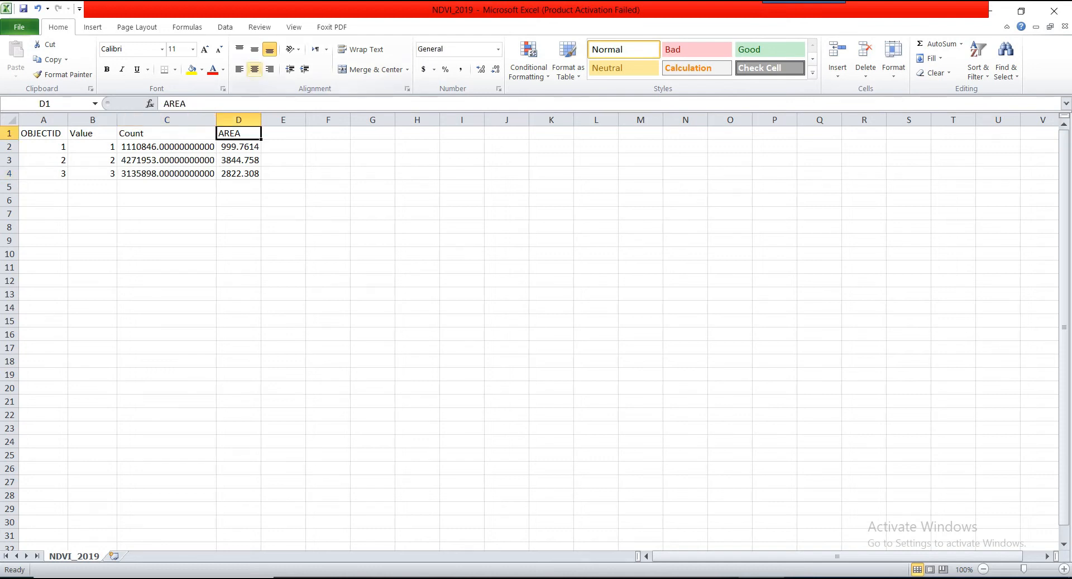
left_click(254, 70)
left_click(239, 147)
left_click(238, 160)
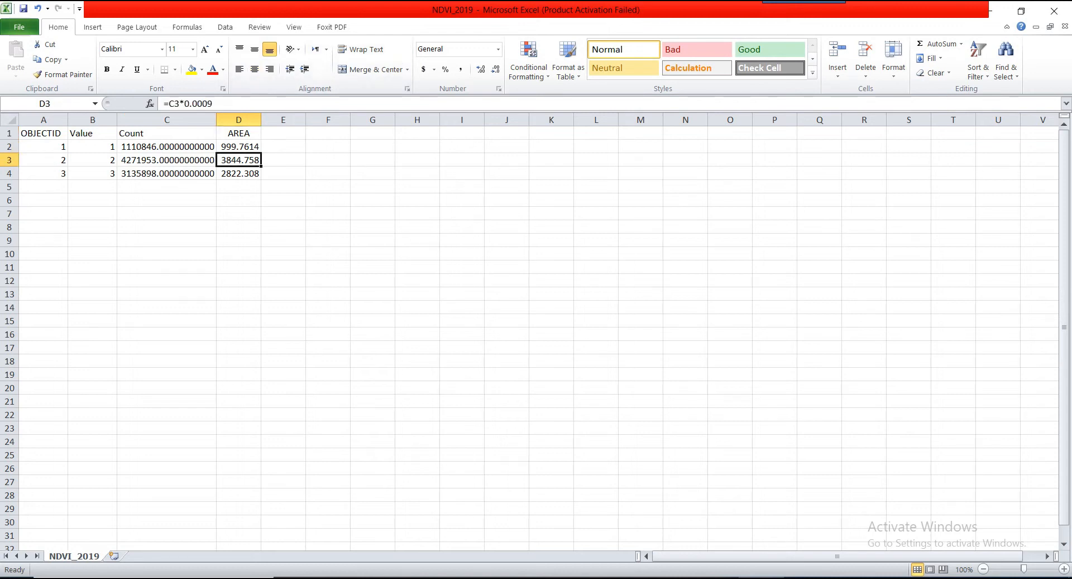
Step: Calculate the total area in D5 with the formula =SUM(D2:D4)
left_click(238, 186)
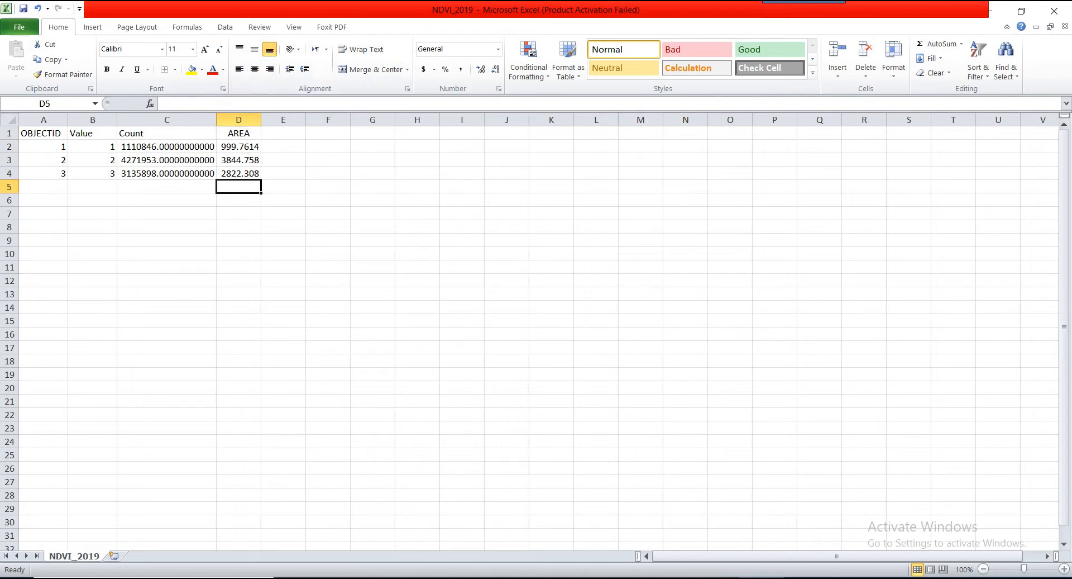
type("=S")
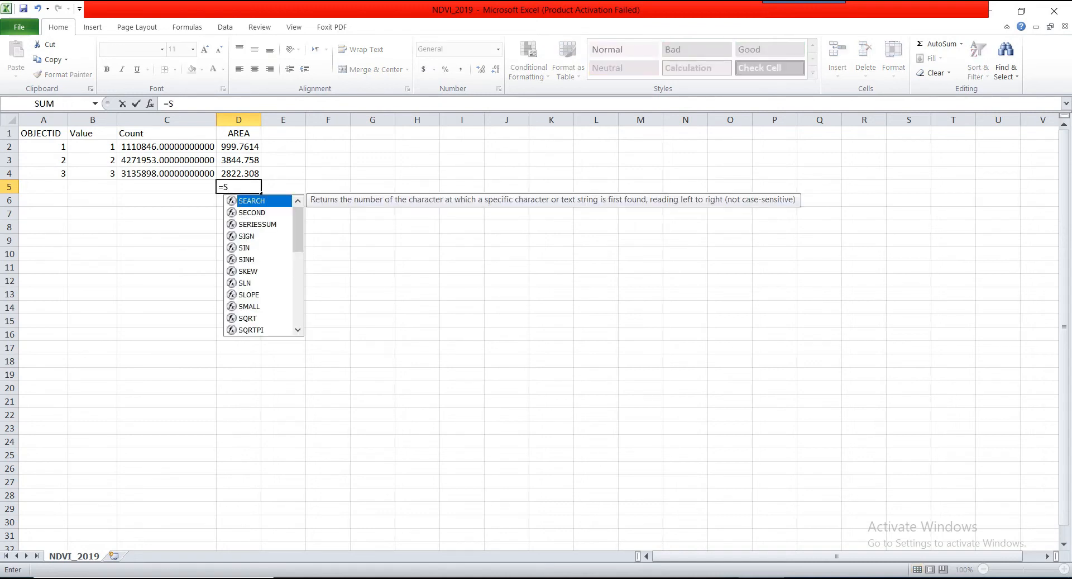
type("M")
key("BackSpace")
key("BackSpace")
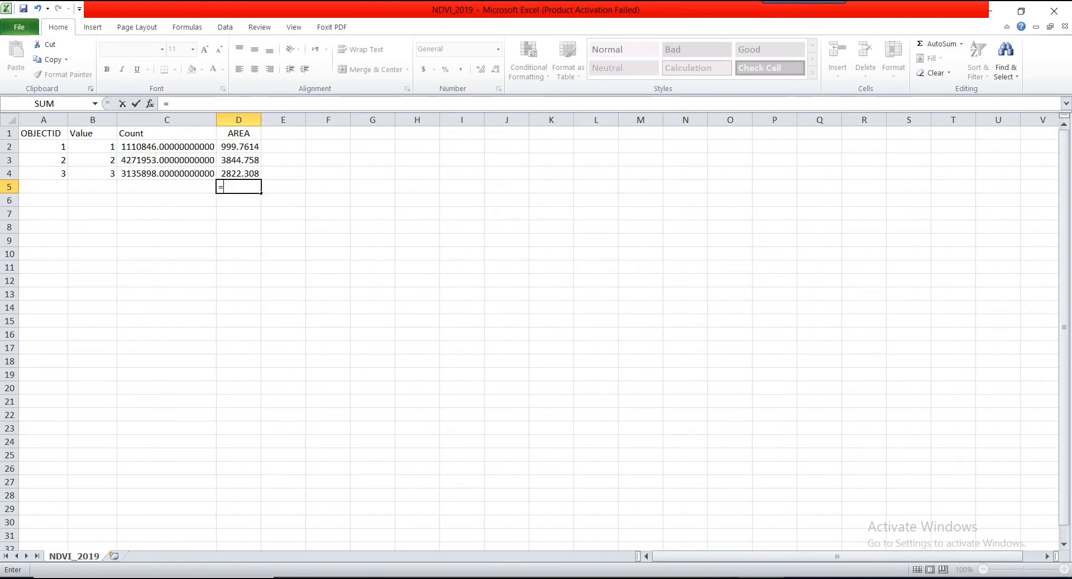
type("SU")
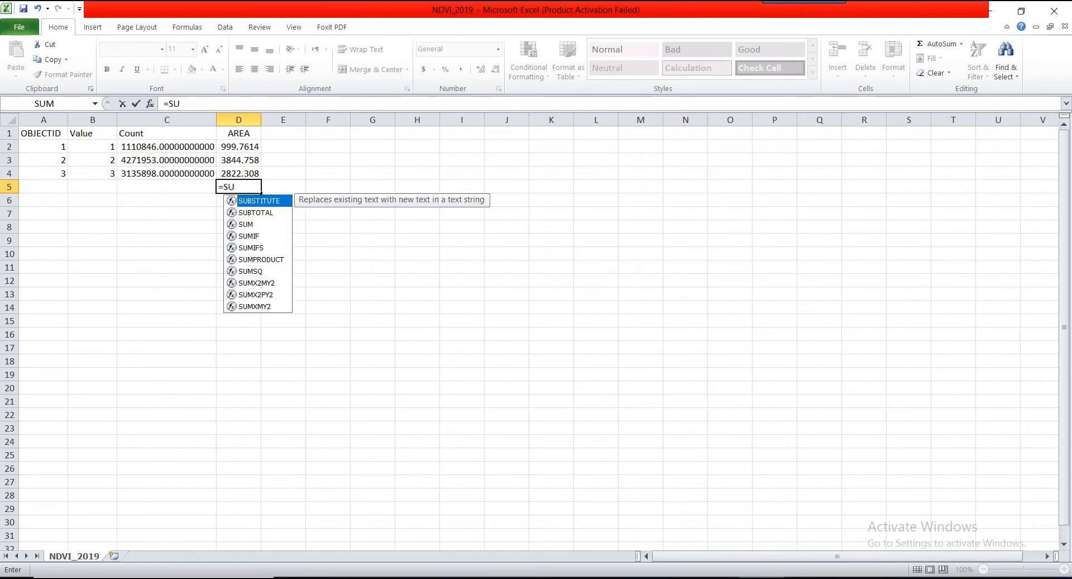
key("Down")
key("Down")
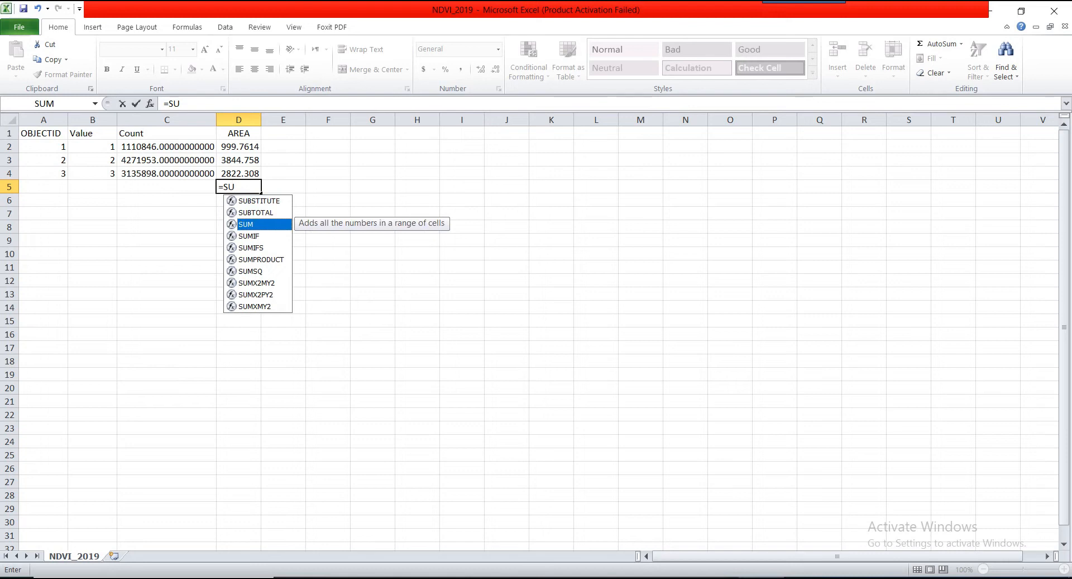
key("Tab")
left_click_drag(239, 146, 239, 173)
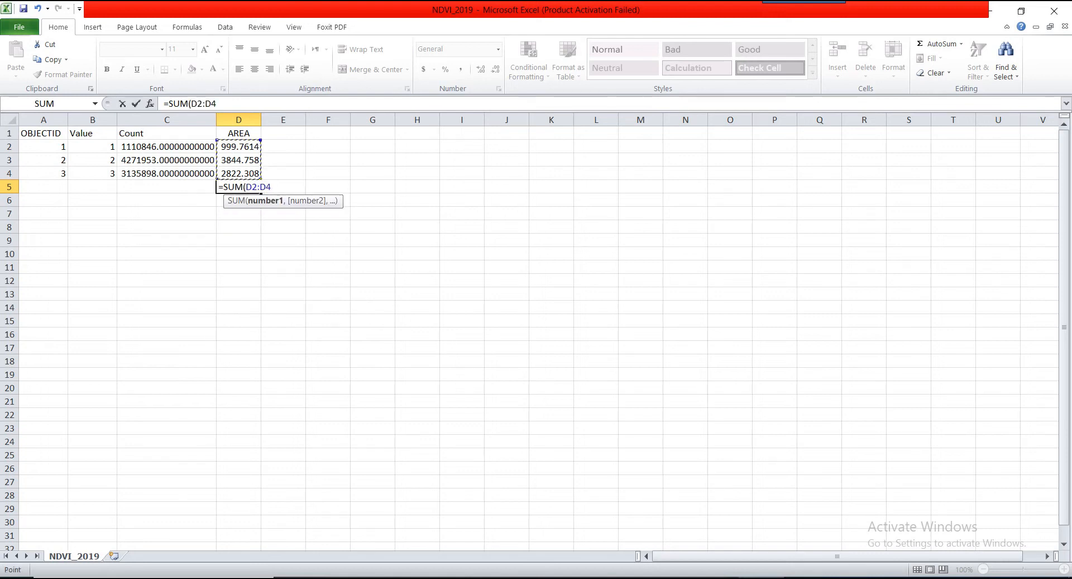
type(")")
key("Return")
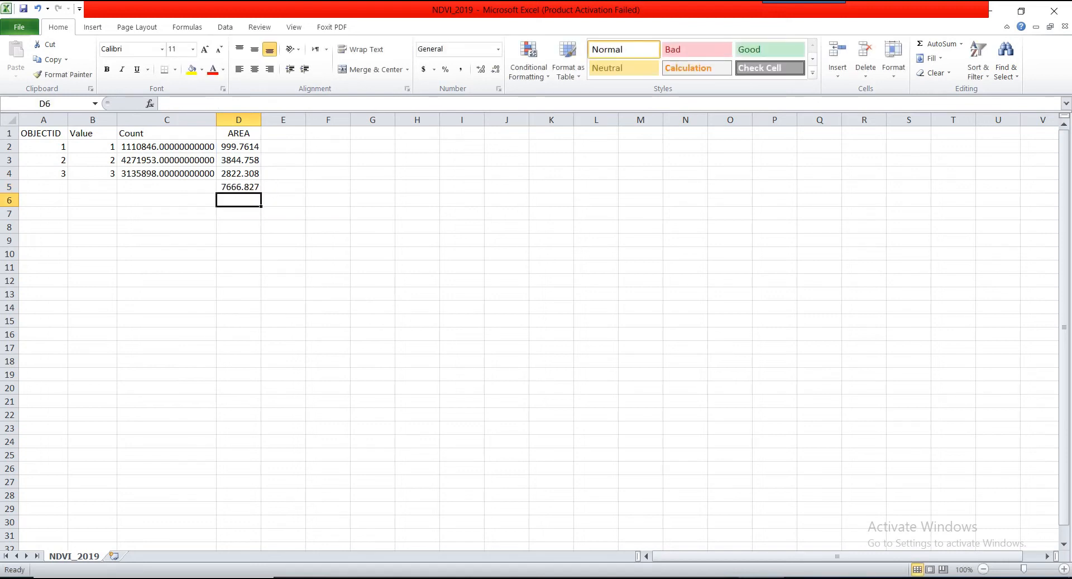
Step: Enter the label TOTAL in C5 beside the summed area
left_click(167, 187)
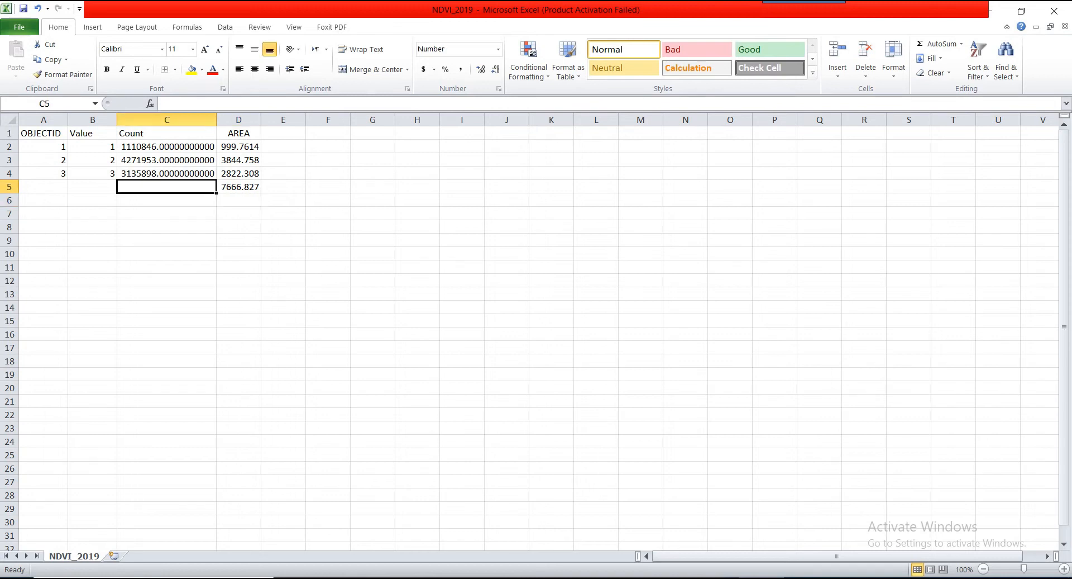
type("T")
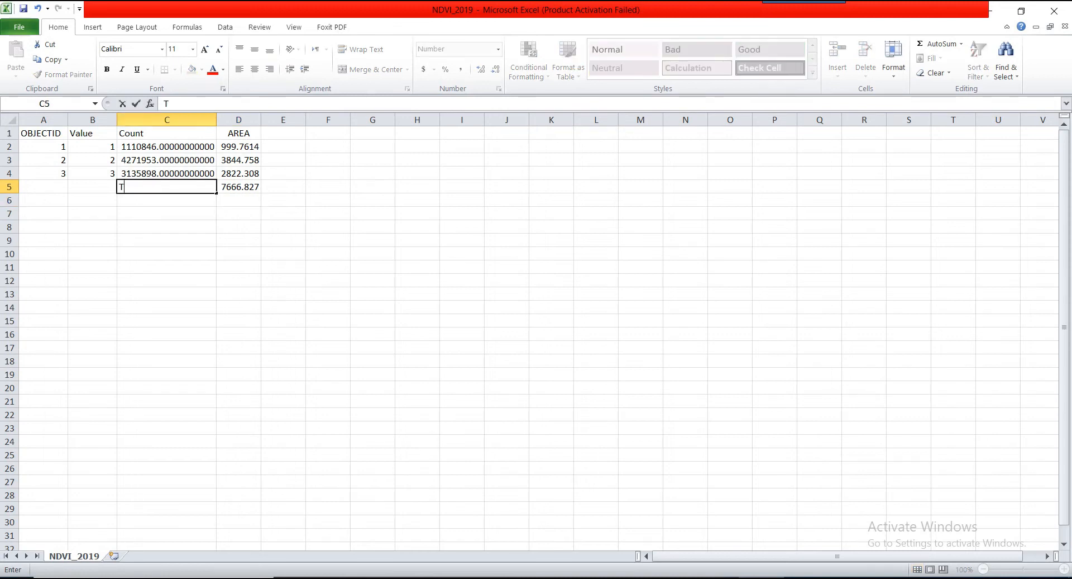
type("OT")
type("A,")
type("=L")
key("BackSpace")
key("BackSpace")
key("BackSpace")
type("L")
key("Return")
Step: Highlight the total area cell D5 with a yellow fill
left_click(239, 187)
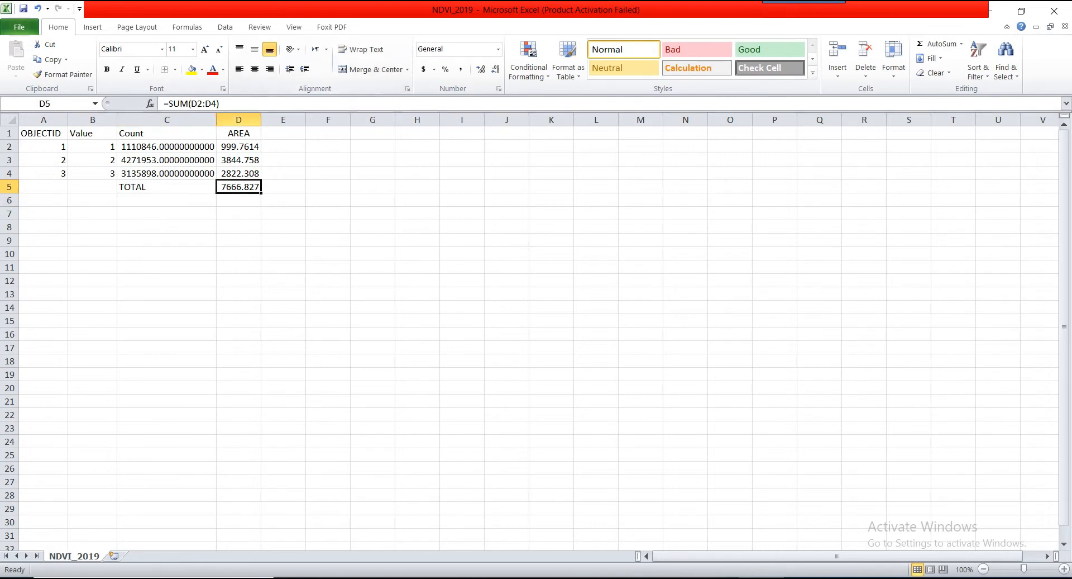
left_click(192, 69)
left_click(284, 146)
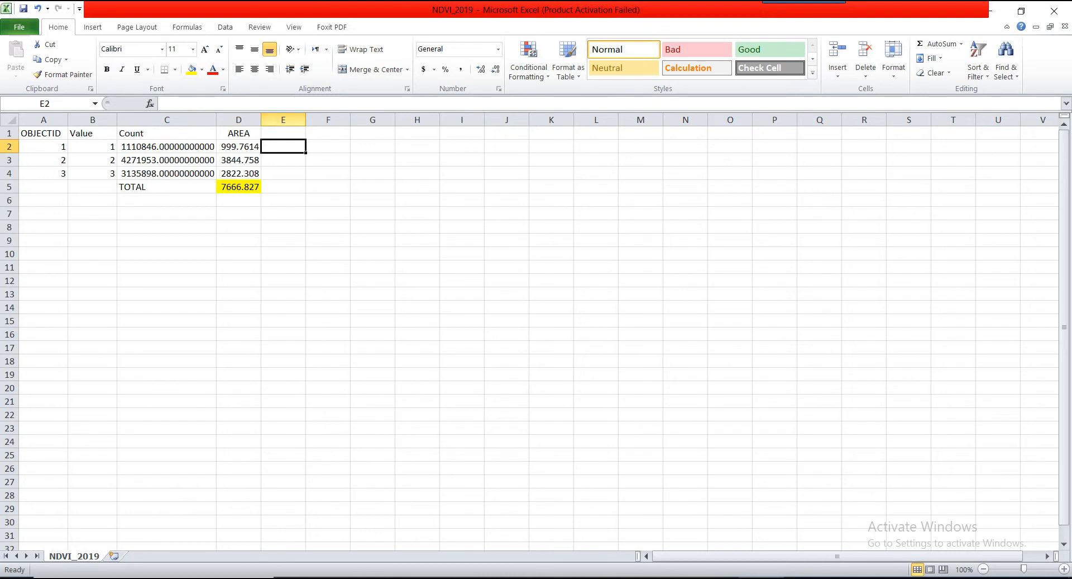
Step: Change the heading in D1 to AREA_KM2 and widen column D to fit its contents
left_click(283, 133)
left_click(238, 133)
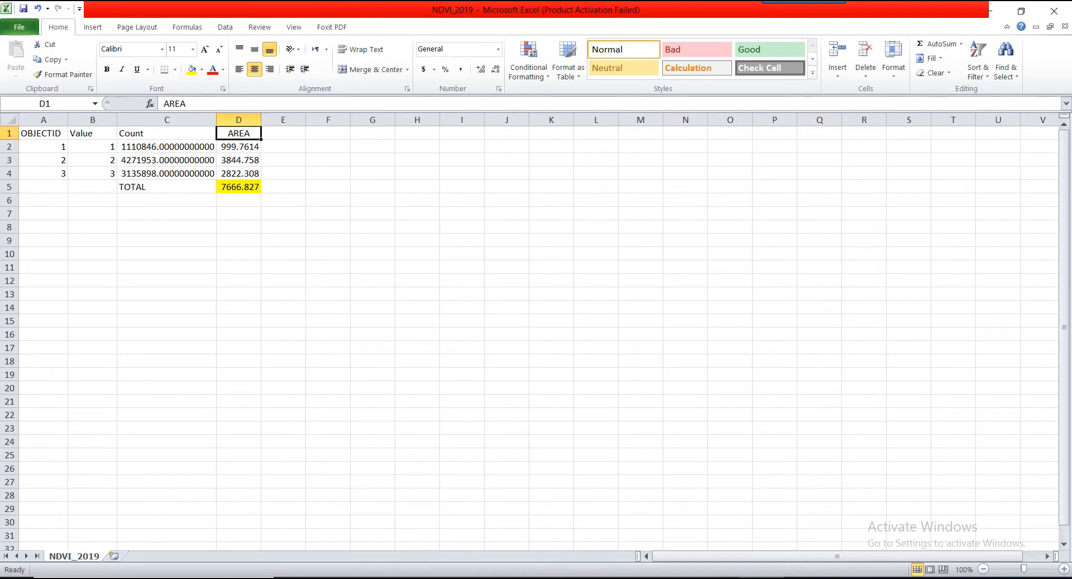
left_click(186, 104)
type("_")
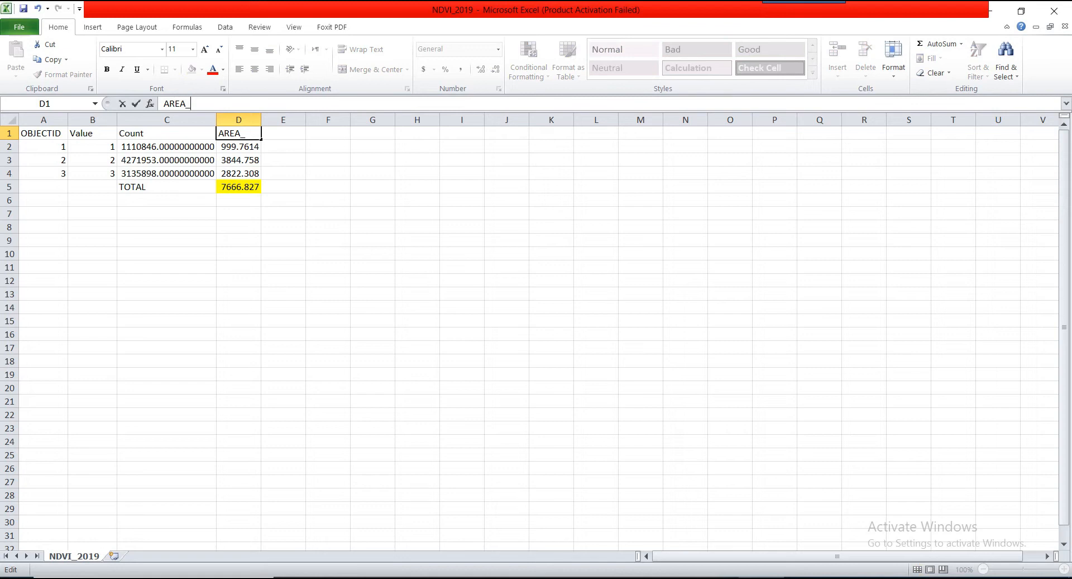
type("KM2")
key("Return")
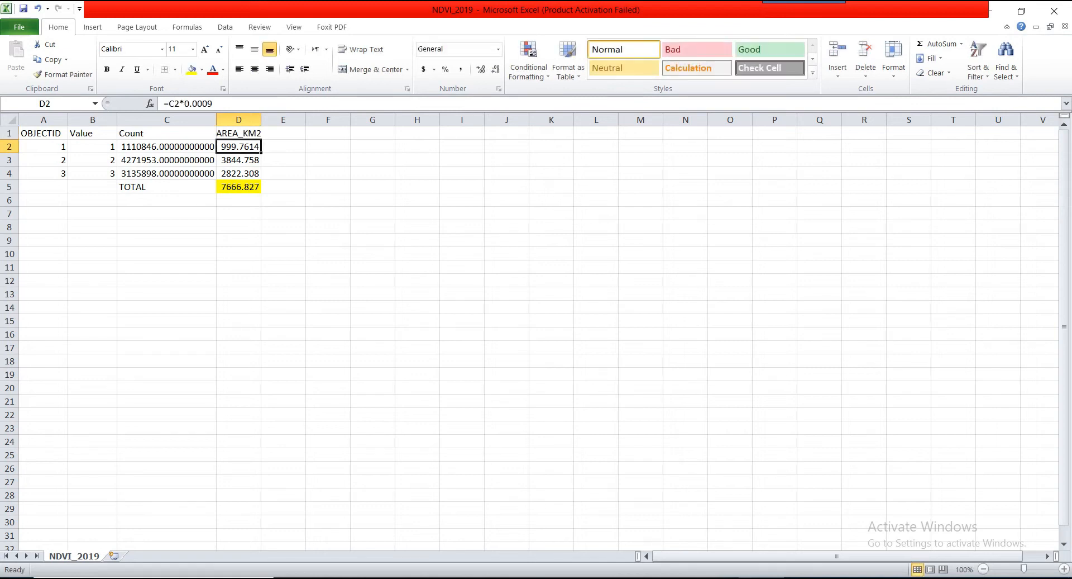
double_click(261, 119)
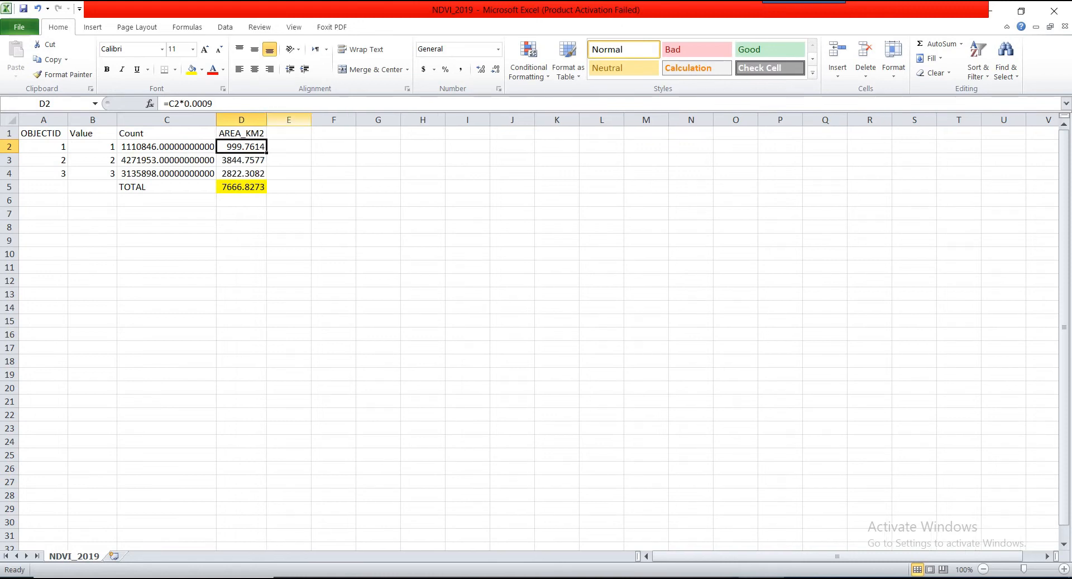
Step: Enter the heading AREA_% in E1 for the percentage column
left_click(288, 132)
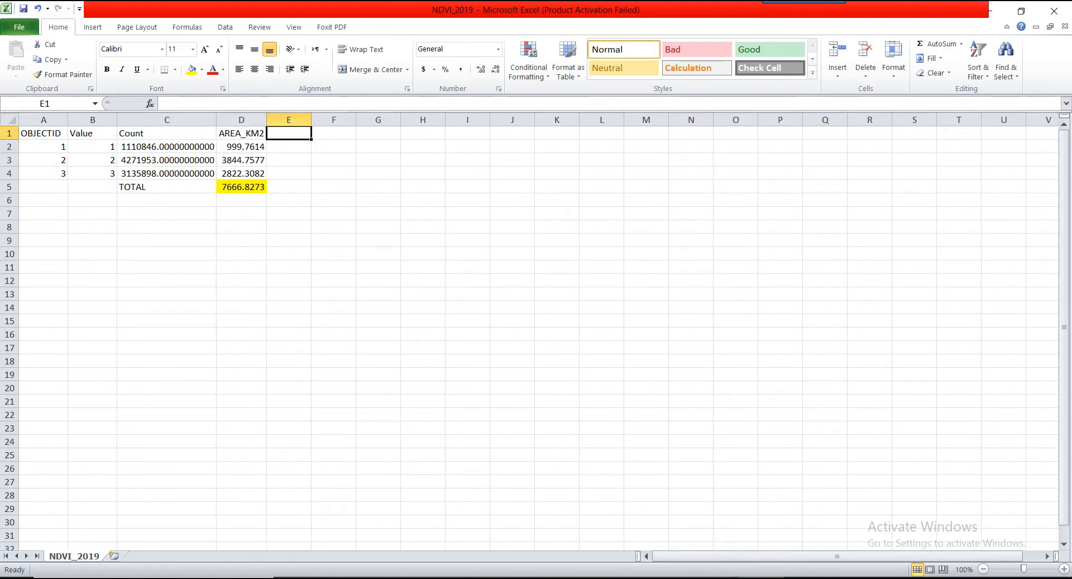
type("AREA_")
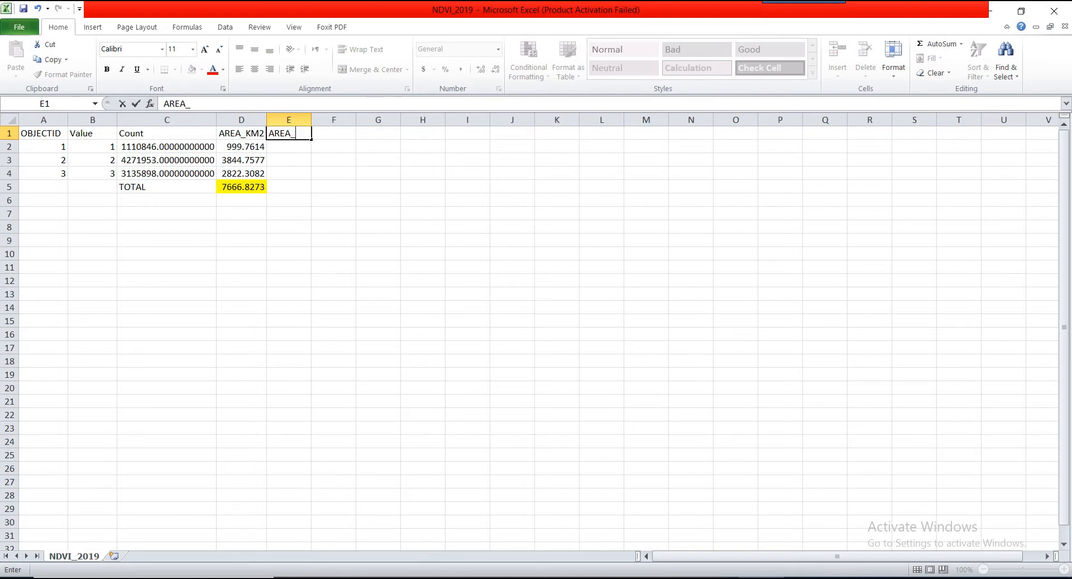
type("%")
key("Return")
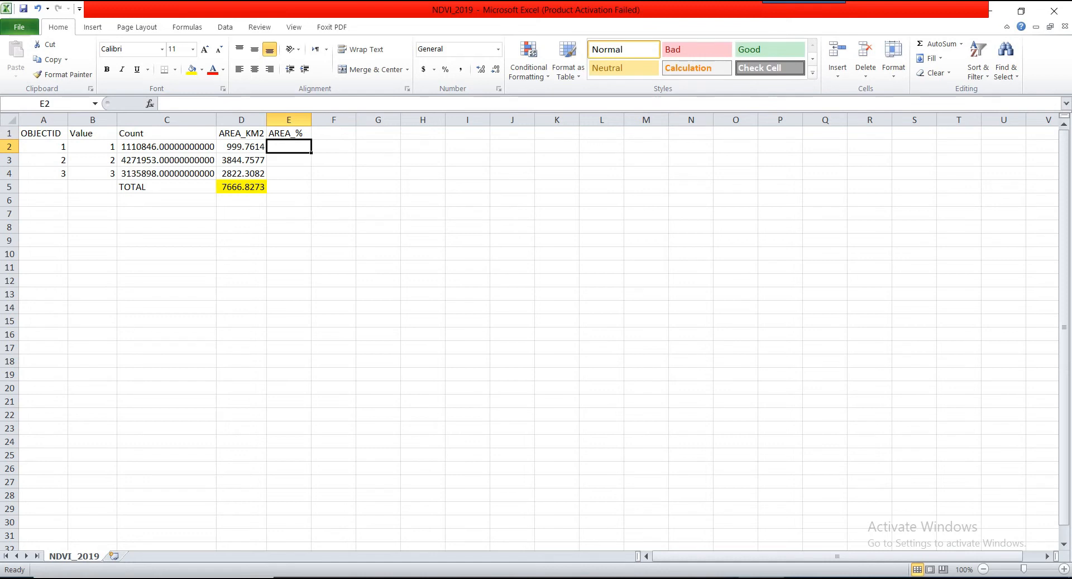
Step: Calculate the first class's percentage of the total area in E2 with the formula =(D2/D5)*100
type("=")
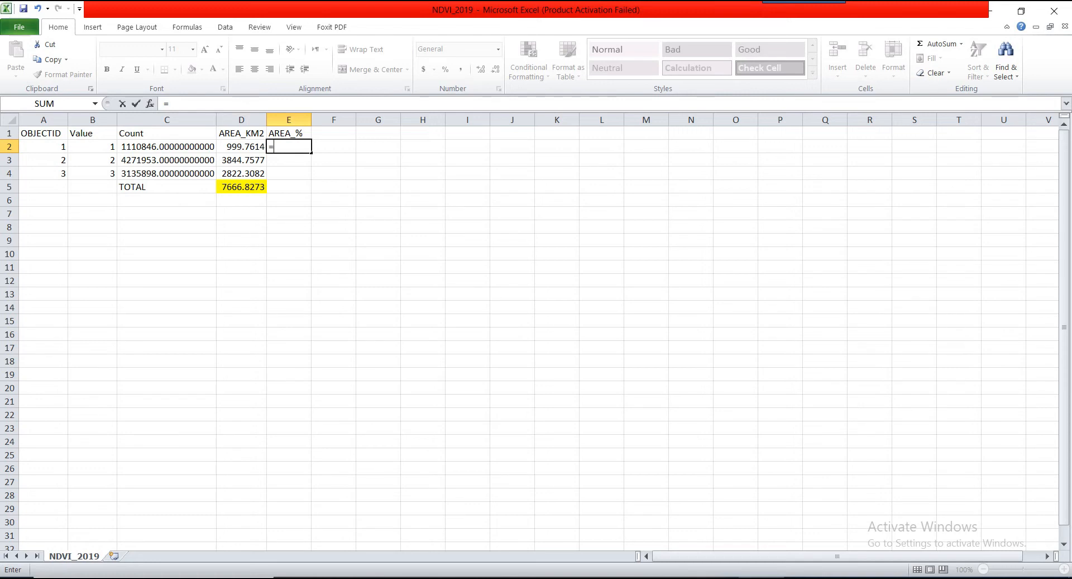
type("(")
key("Left")
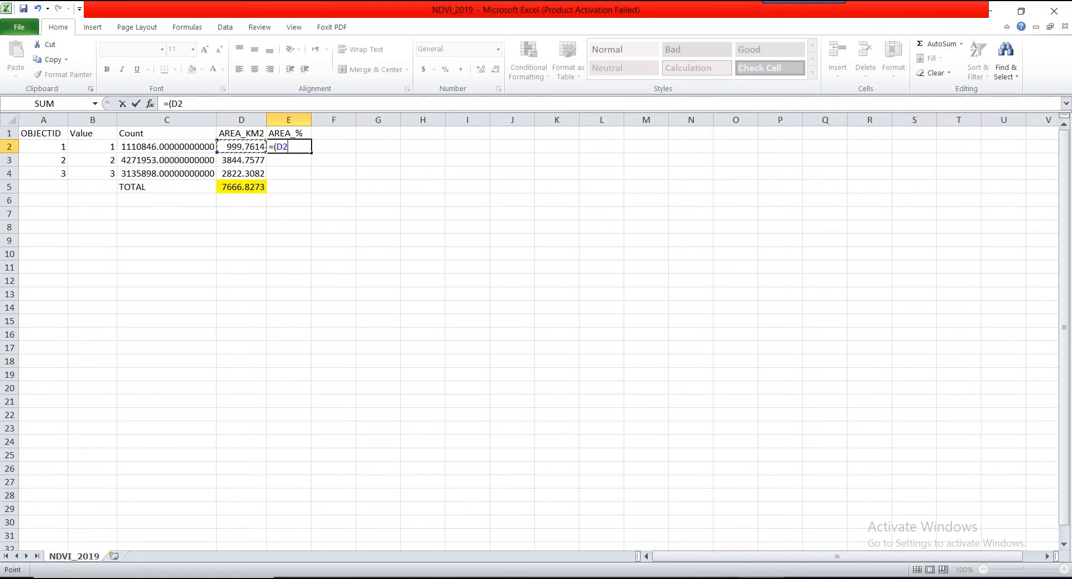
left_click(241, 187)
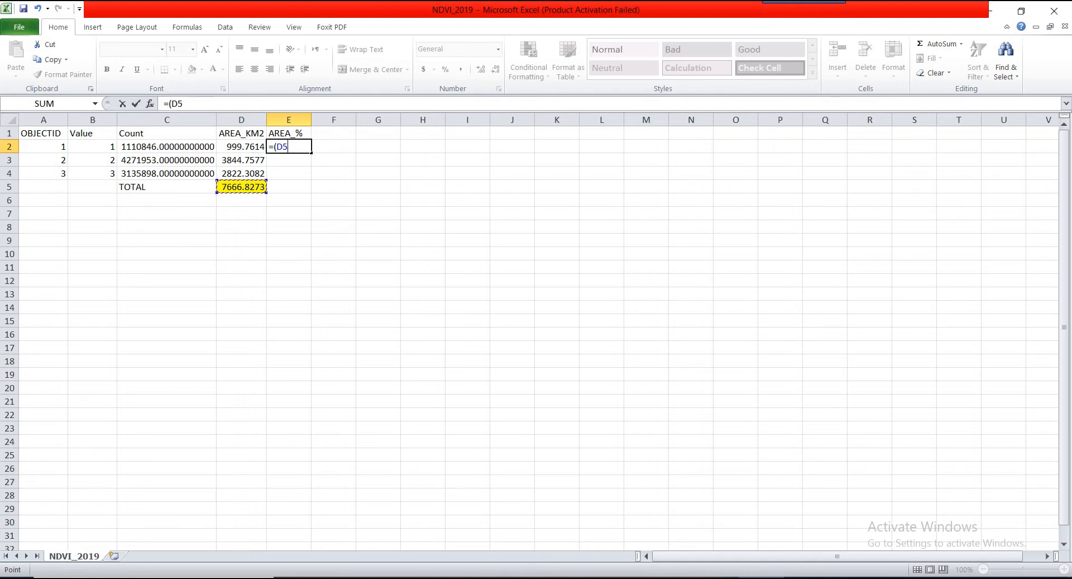
left_click(241, 147)
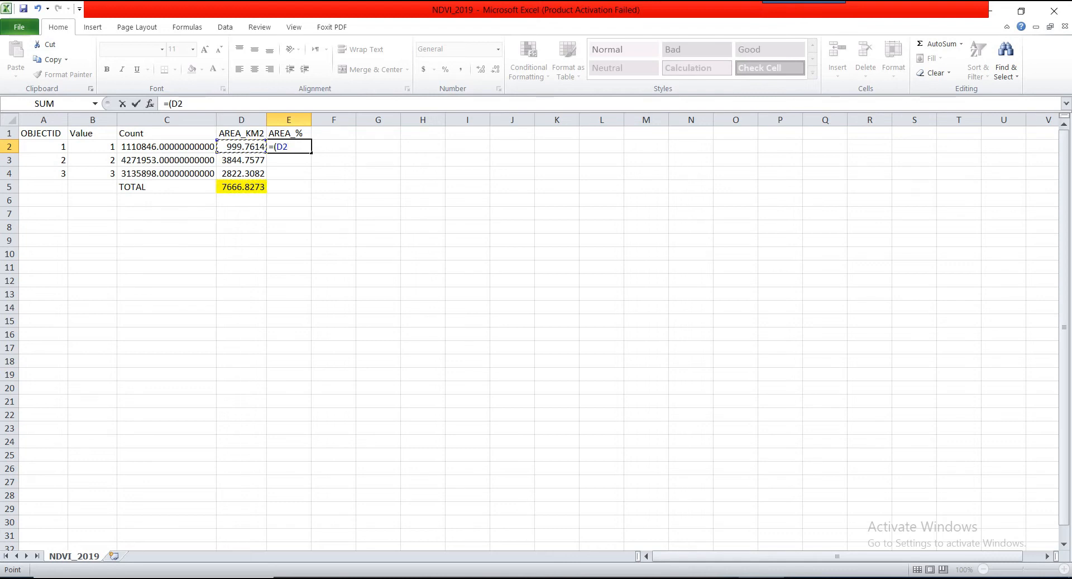
type("/")
left_click(241, 187)
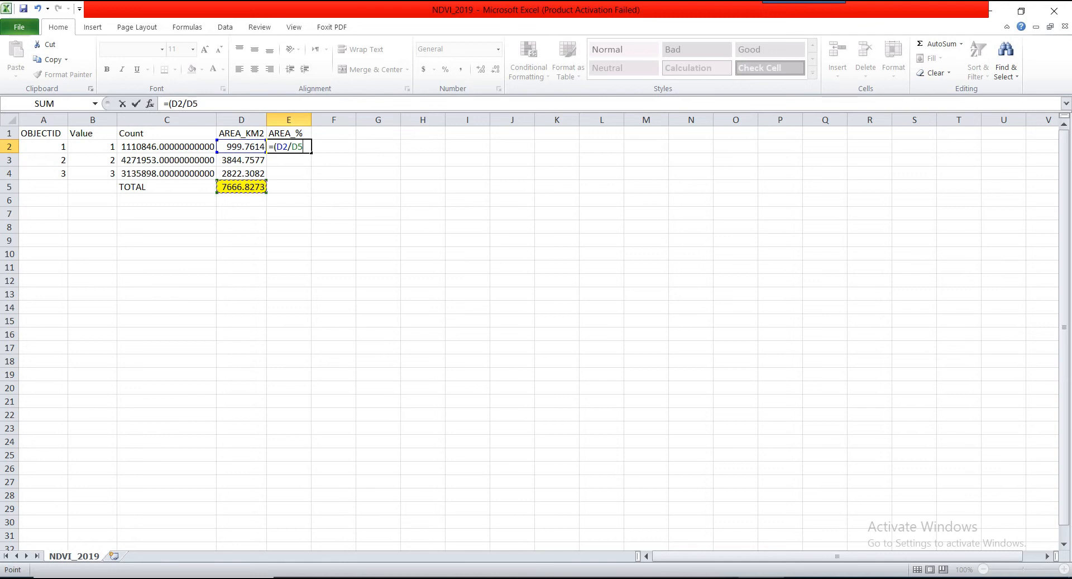
type(")*1000")
key("Return")
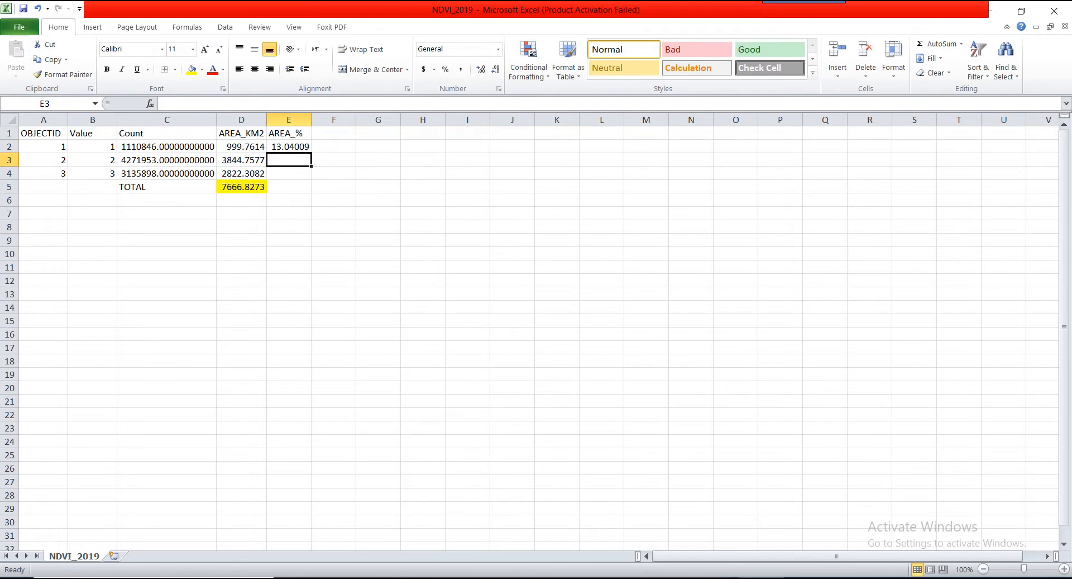
Step: Copy the percentage formula from E2 down to E4 for the remaining two classes
left_click(289, 147)
left_click_drag(311, 152, 308, 179)
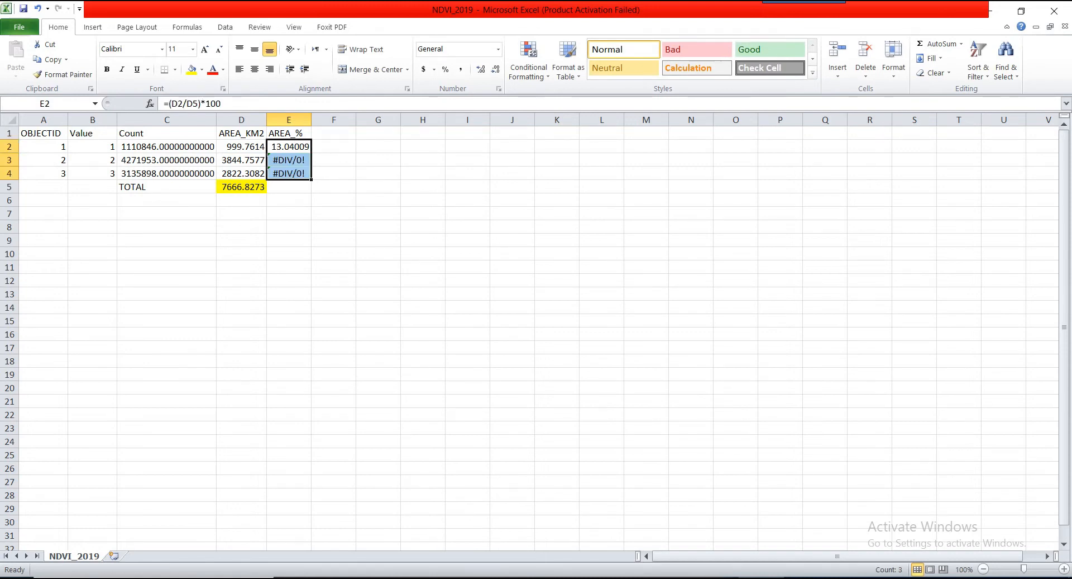
left_click(287, 160)
left_click(289, 147)
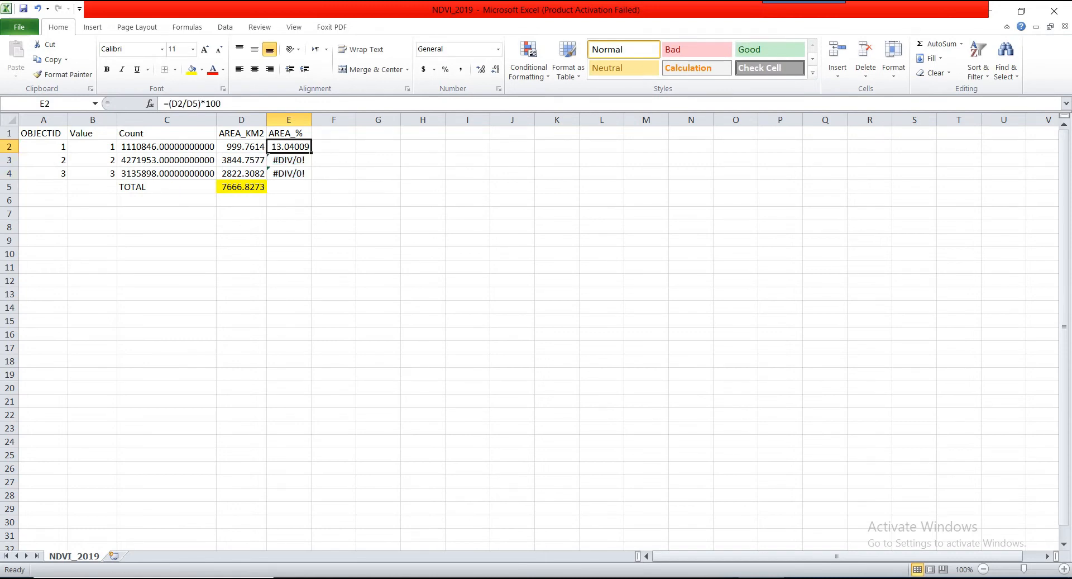
left_click_drag(311, 153, 308, 178)
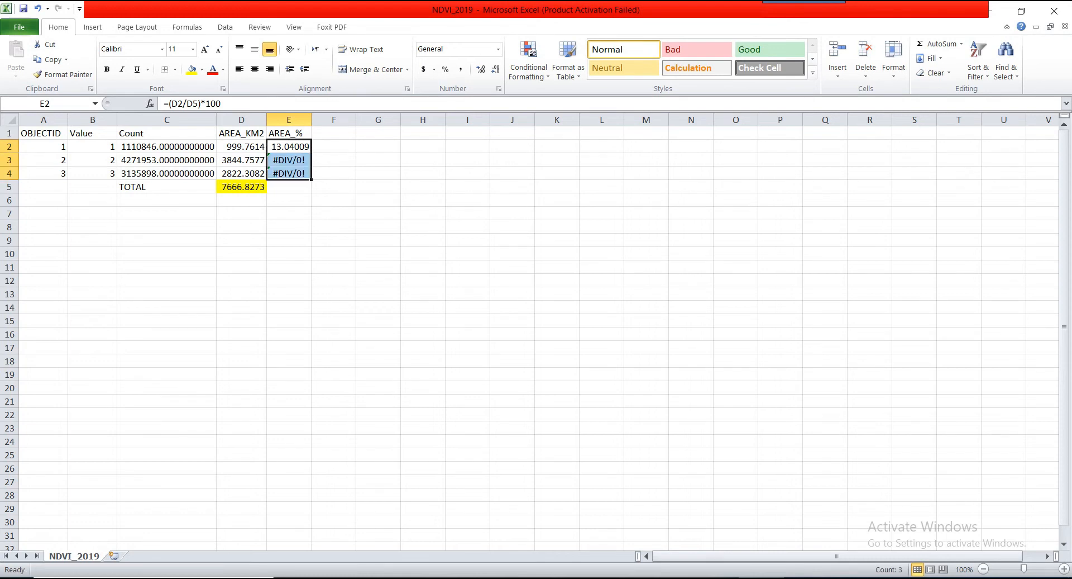
left_click(287, 160)
left_click(288, 147)
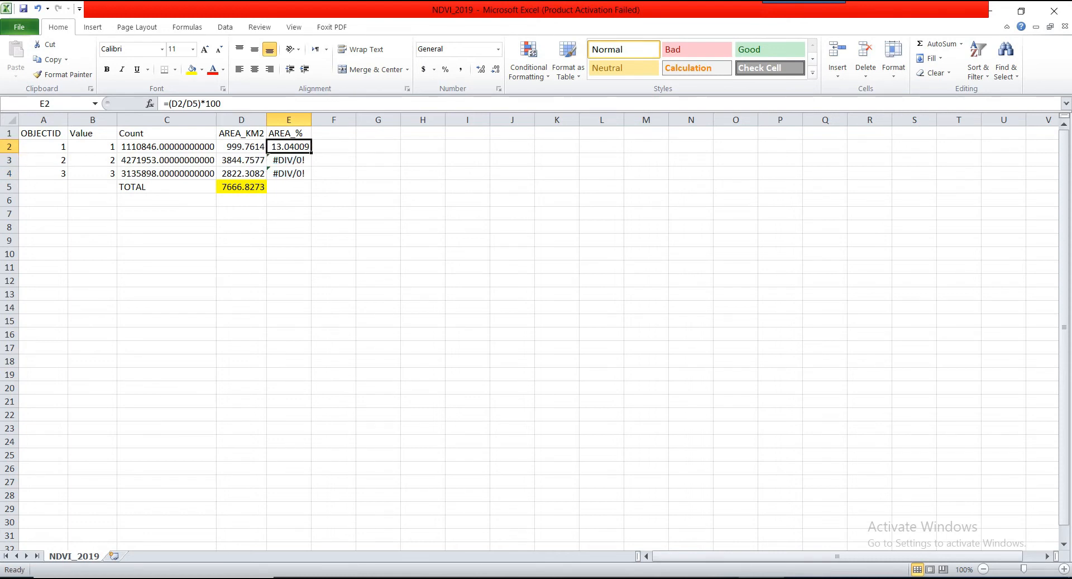
left_click(287, 160)
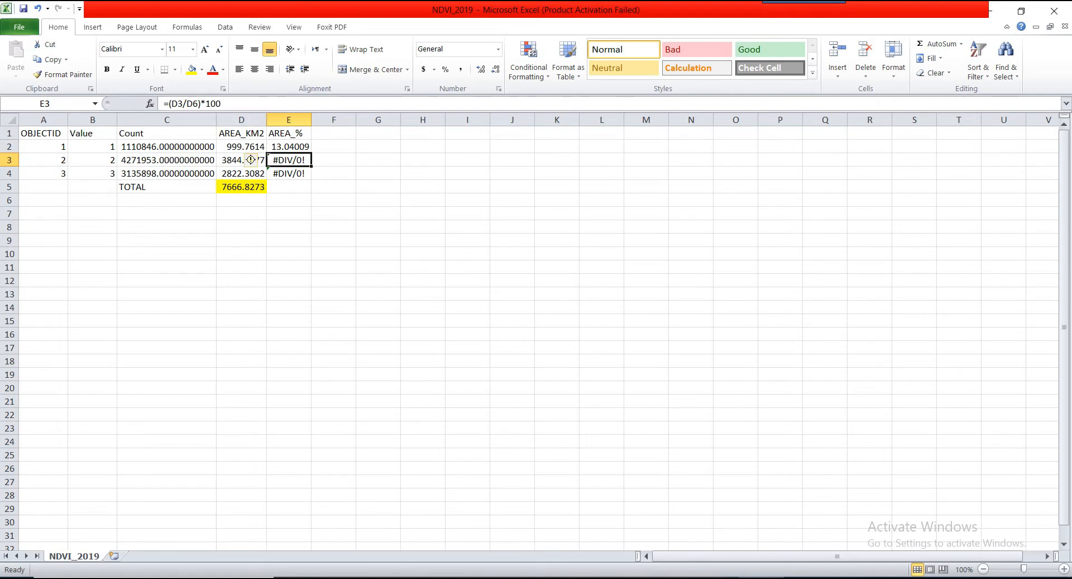
left_click(190, 103)
double_click(192, 103)
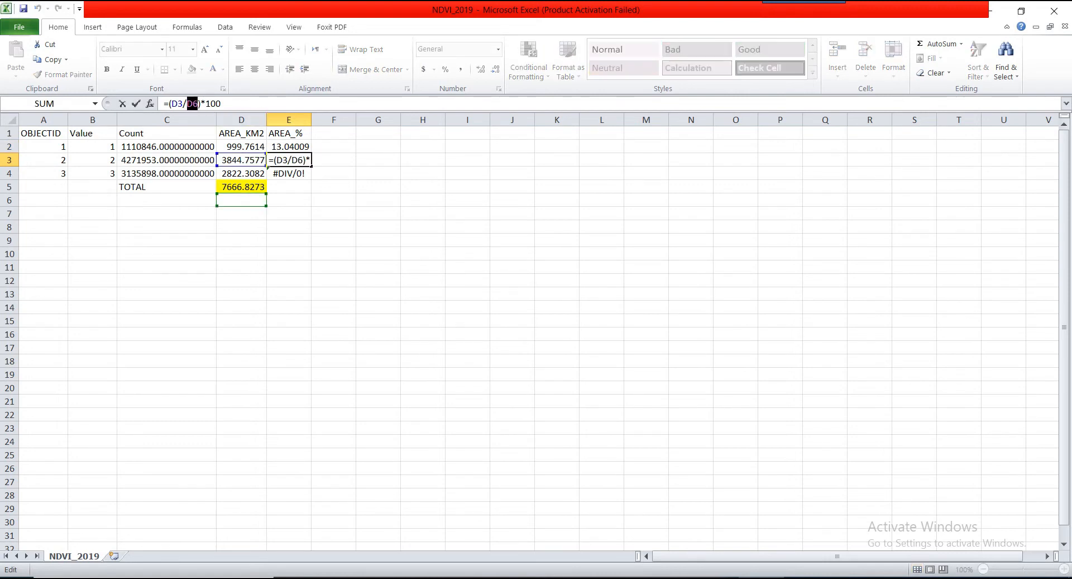
left_click(242, 187)
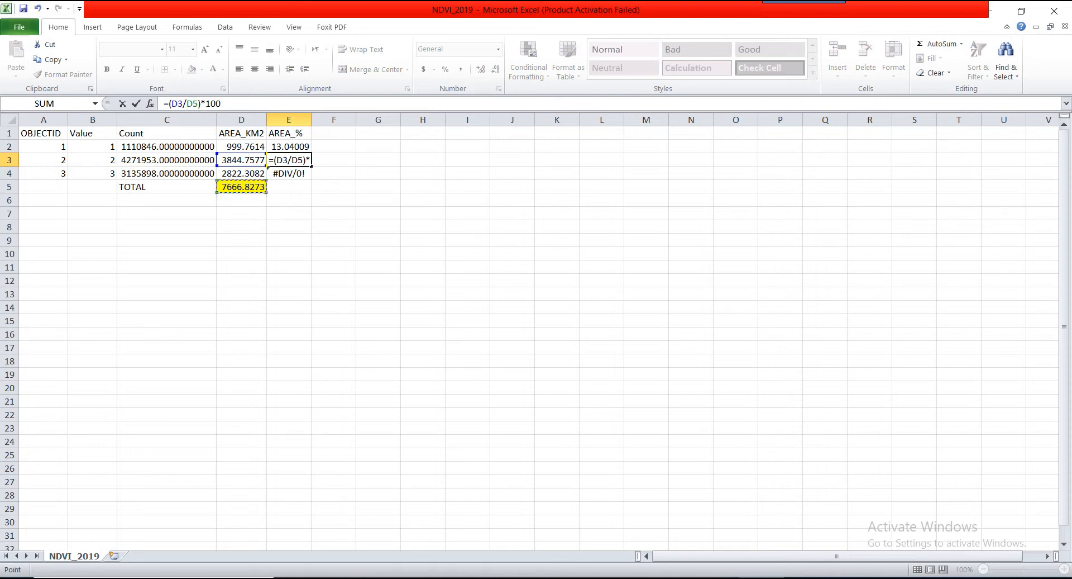
left_click(288, 174)
left_click(291, 160)
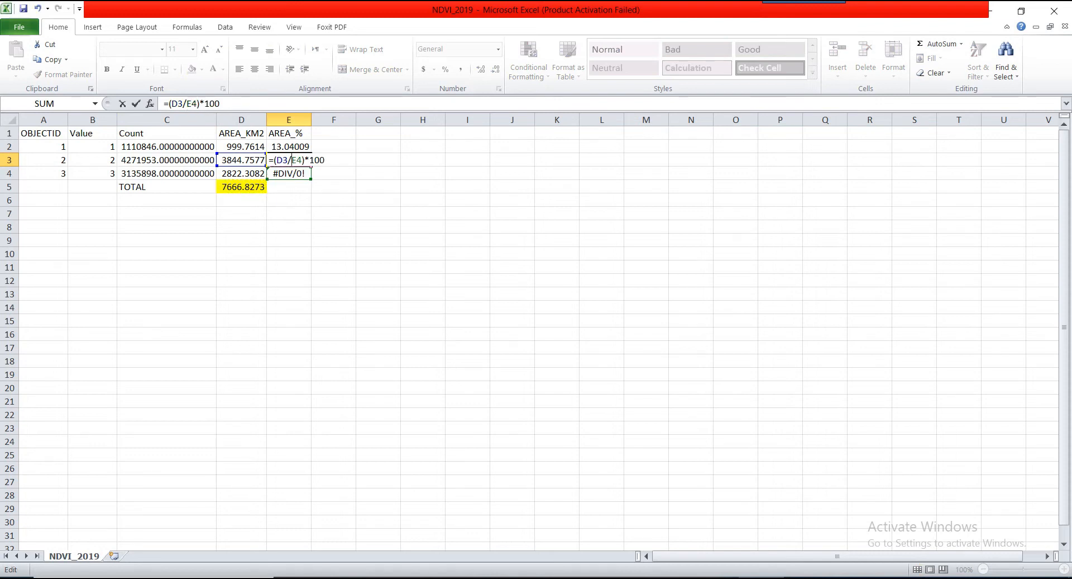
key("Escape")
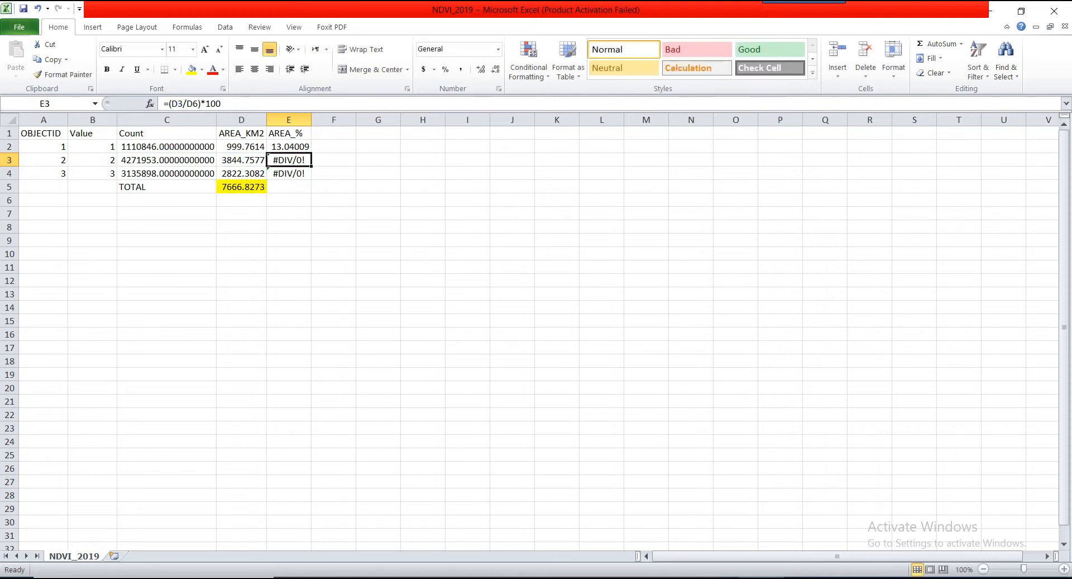
Step: Correct the remaining percentage formulas to divide by the total in D5: =(D3/D5)*100 in E3 and =(D4/D5)*100 in E4
double_click(192, 103)
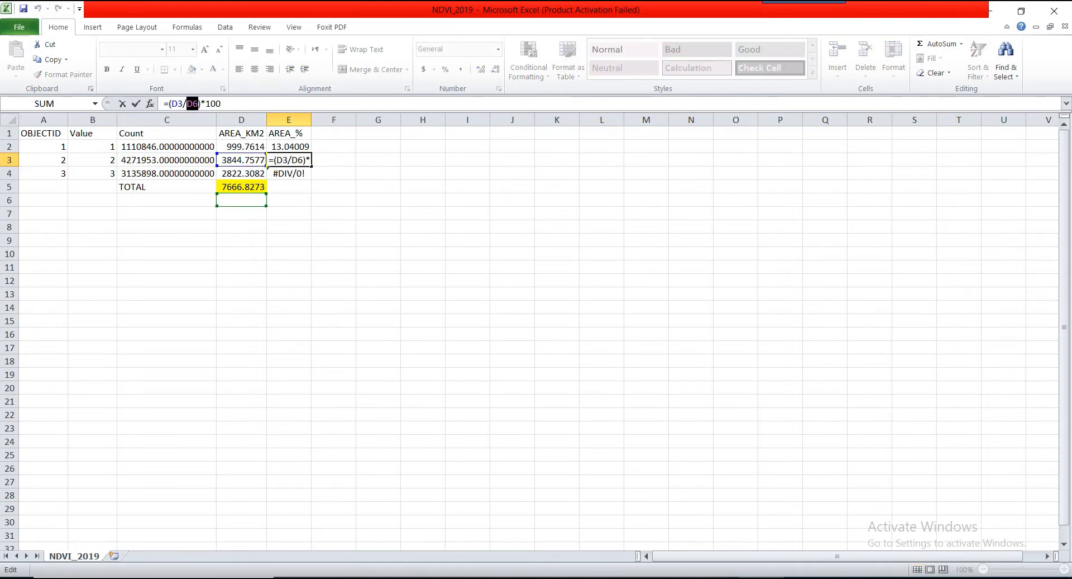
left_click(241, 187)
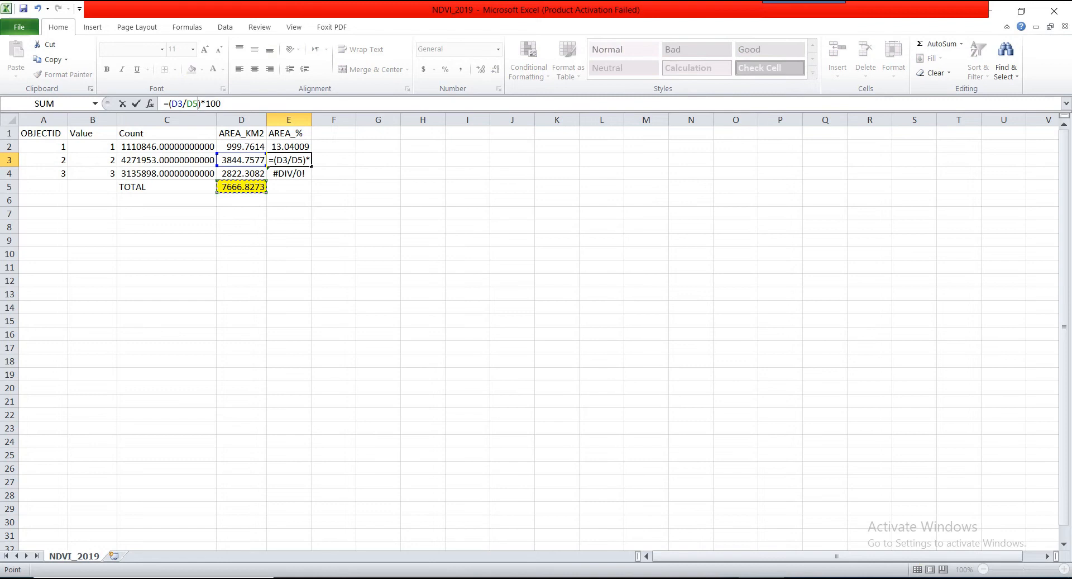
key("Return")
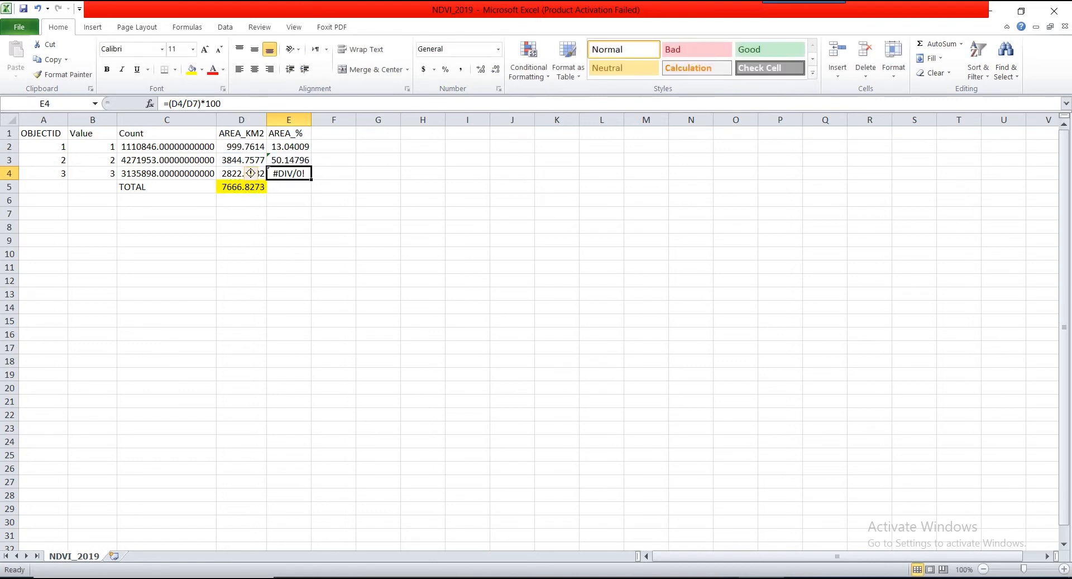
left_click(192, 103)
double_click(191, 103)
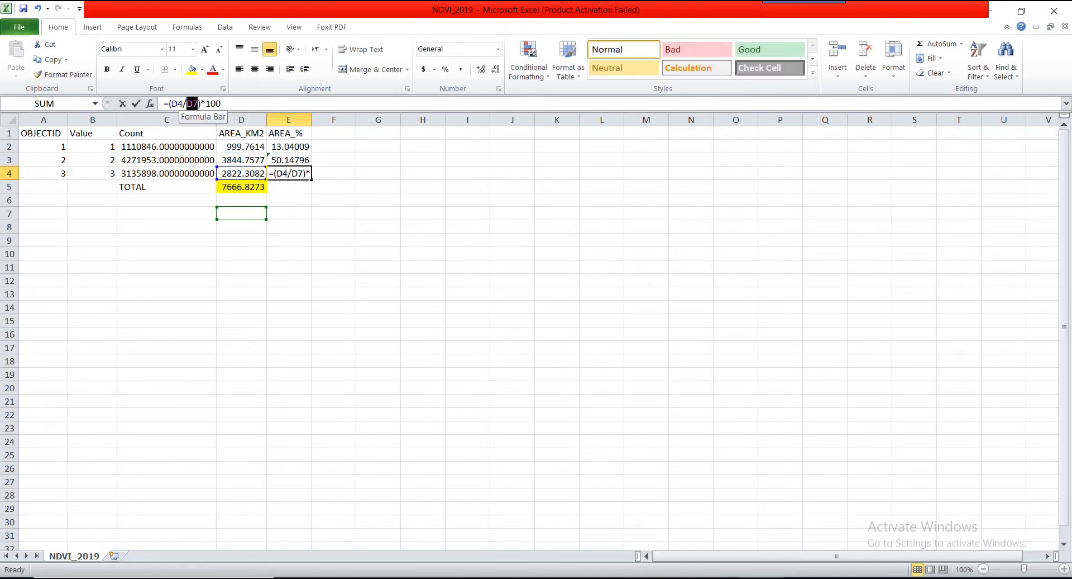
left_click(241, 187)
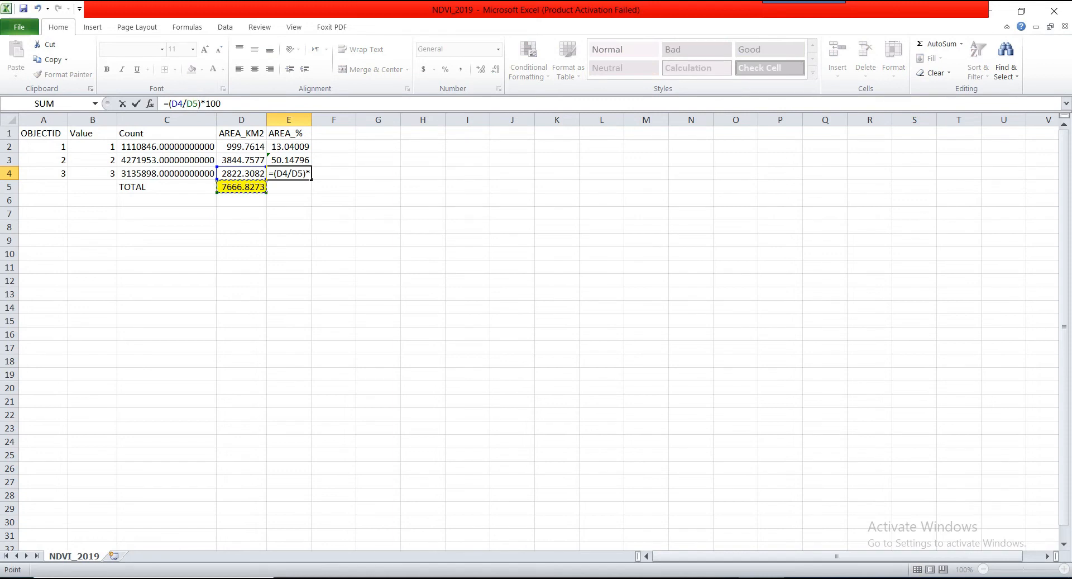
key("Return")
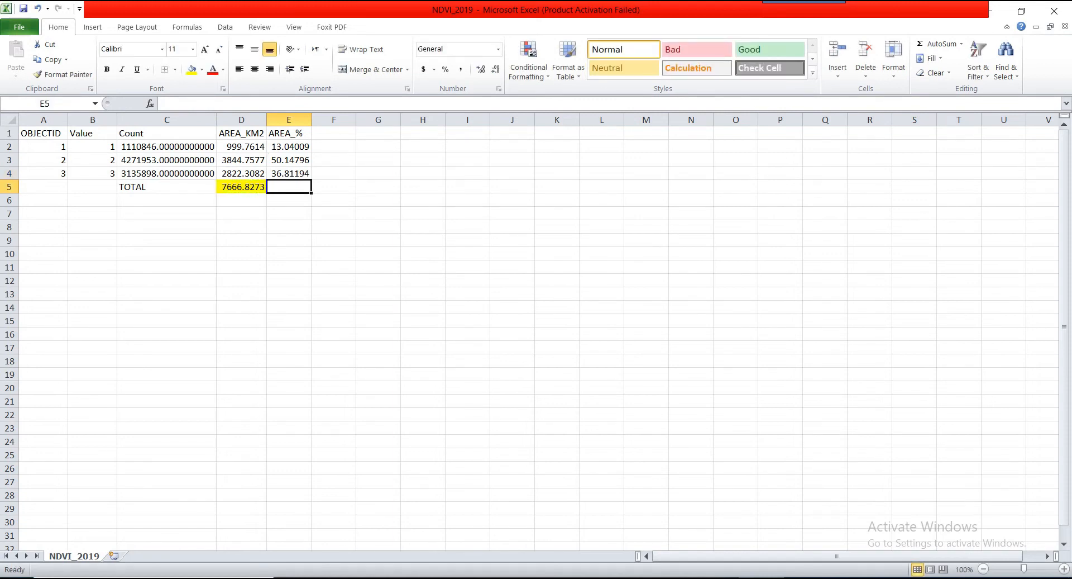
Step: Total the class percentages in E5 with the formula =SUM(E2:E4)
type("=SU")
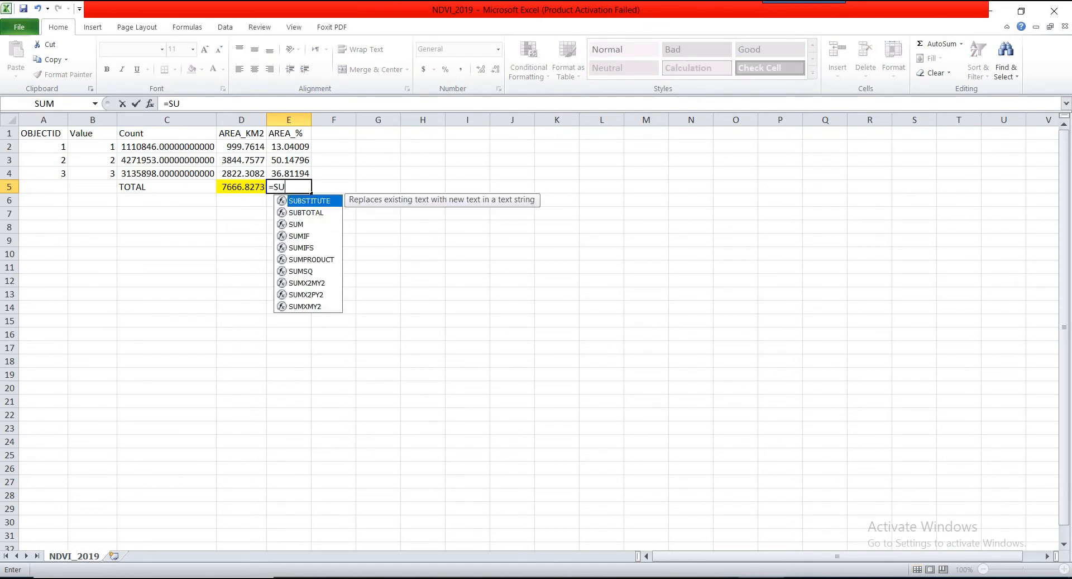
type("M(")
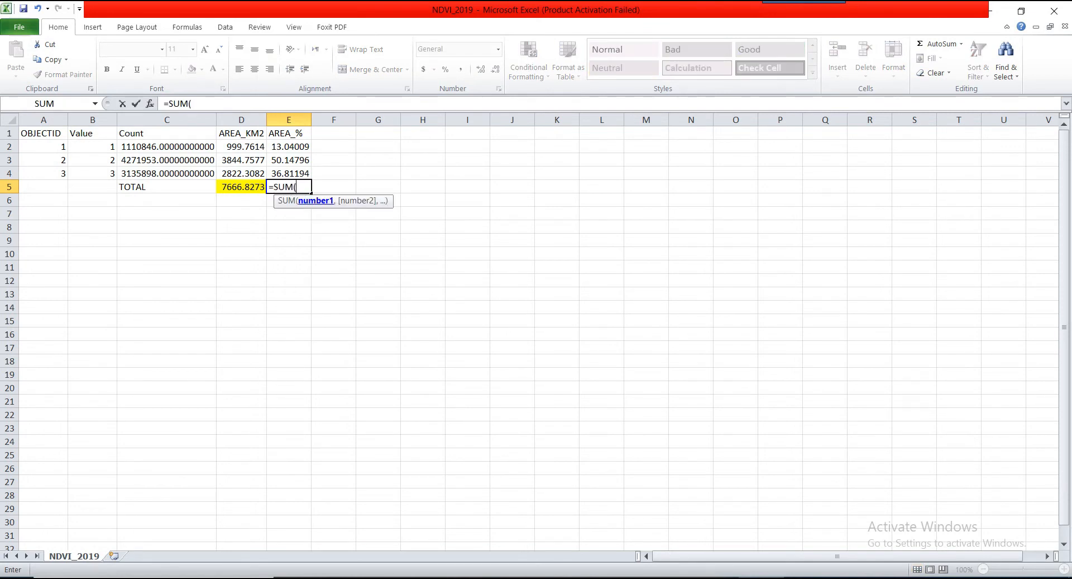
left_click_drag(289, 146, 289, 174)
type(")")
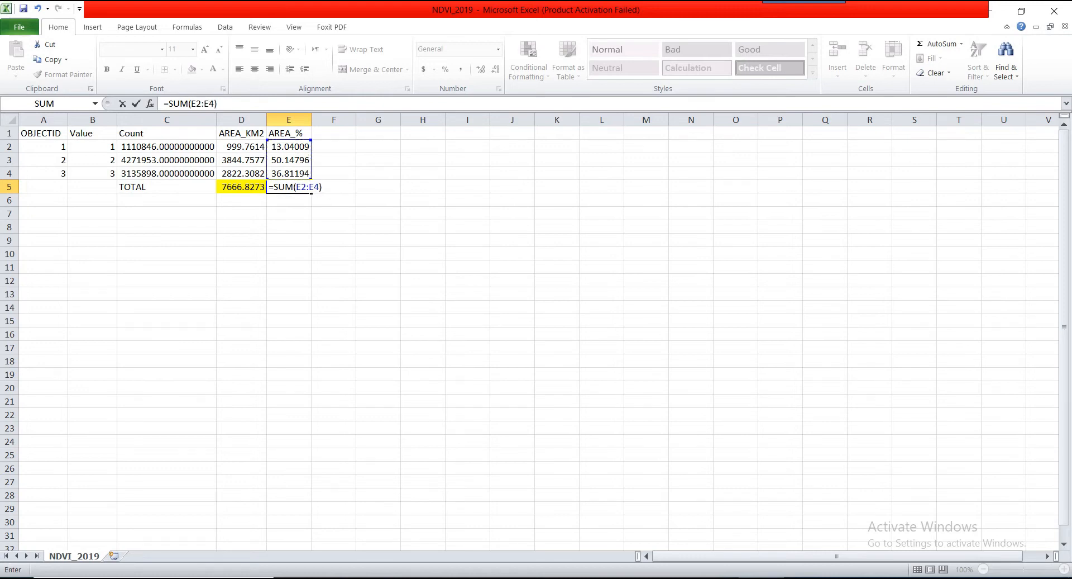
key("Return")
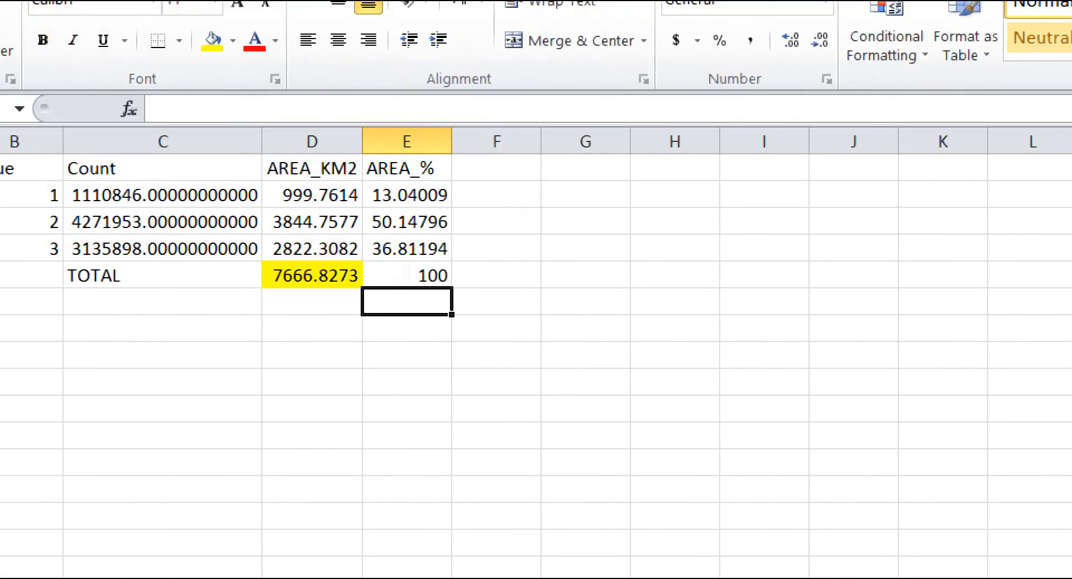
Step: Review the formulas behind each class's area, the total area and each class's percentage in columns D and E
left_click(190, 104)
key("Down")
key("Down")
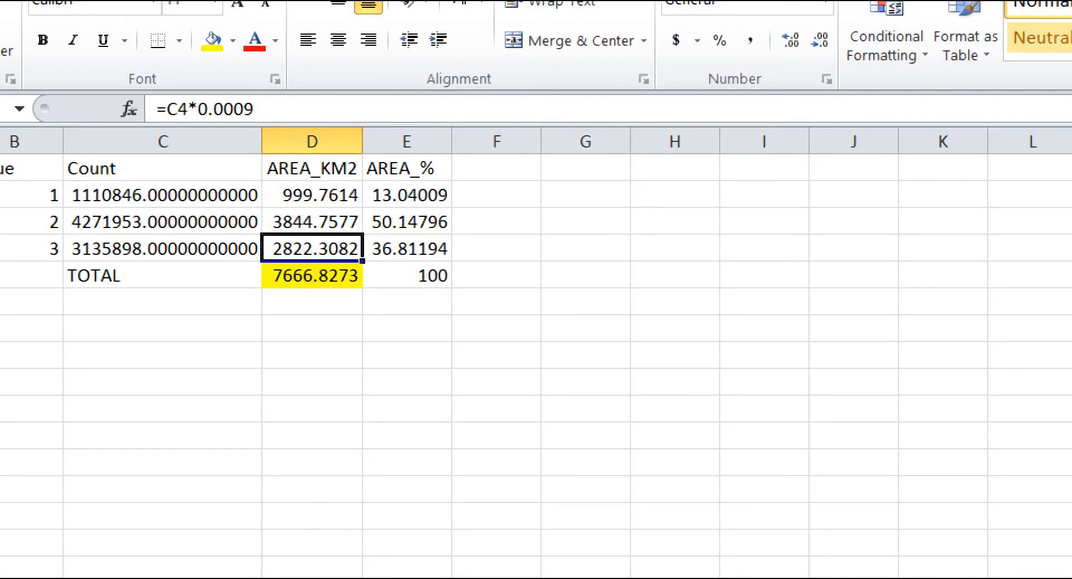
left_click(312, 195)
left_click(312, 222)
left_click(312, 249)
left_click(313, 194)
left_click(312, 221)
left_click(313, 248)
left_click(312, 276)
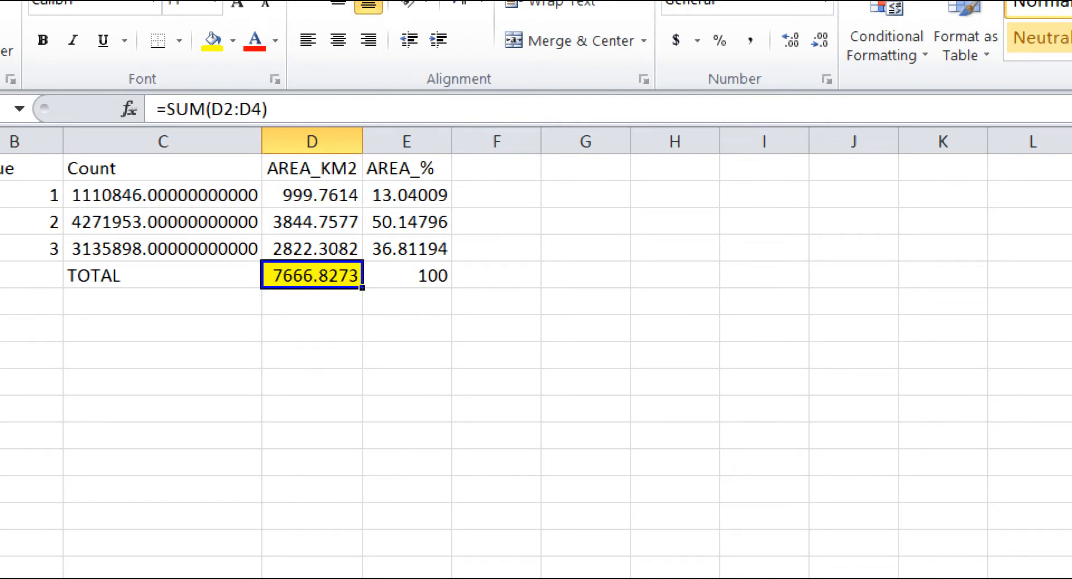
left_click(407, 194)
left_click(407, 222)
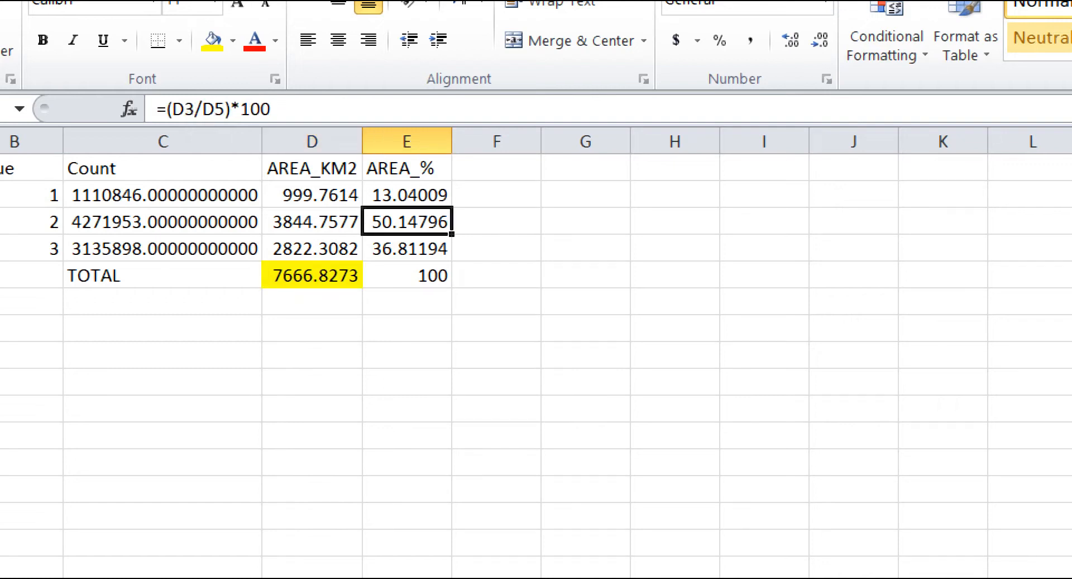
left_click(407, 249)
Step: Center the percentage total in E5
left_click(408, 275)
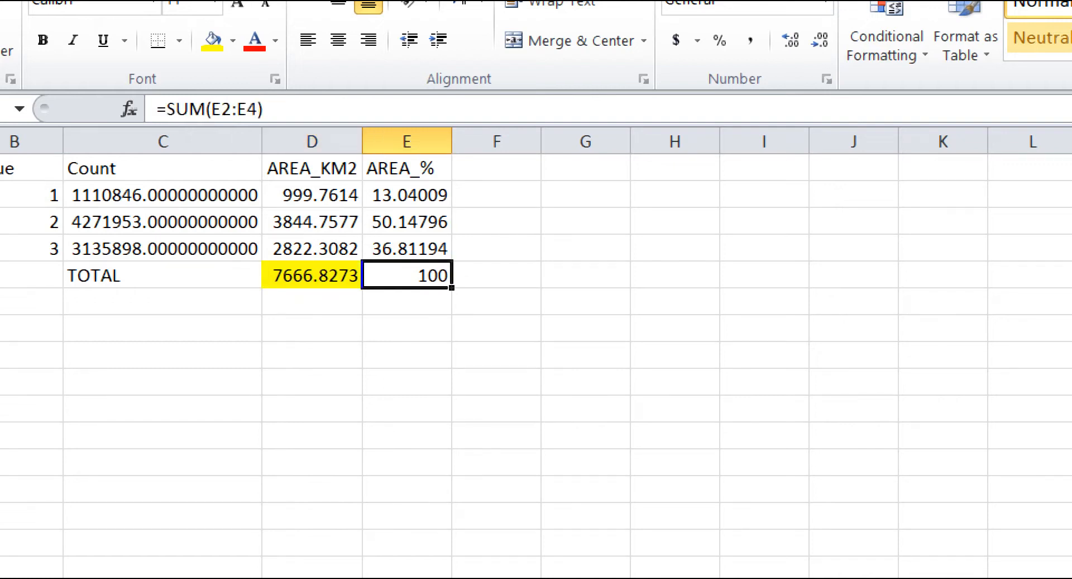
left_click(338, 40)
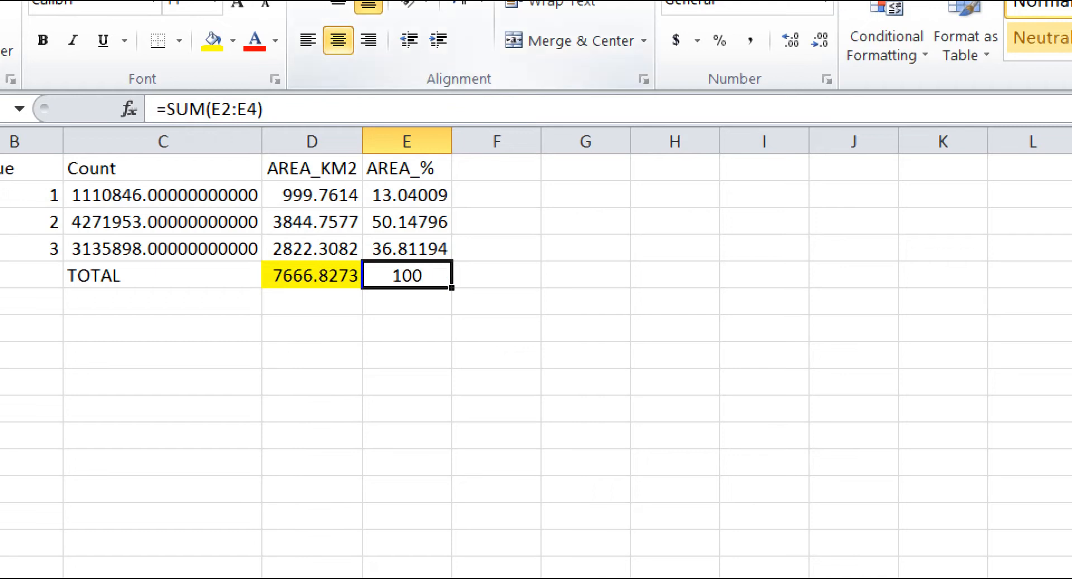
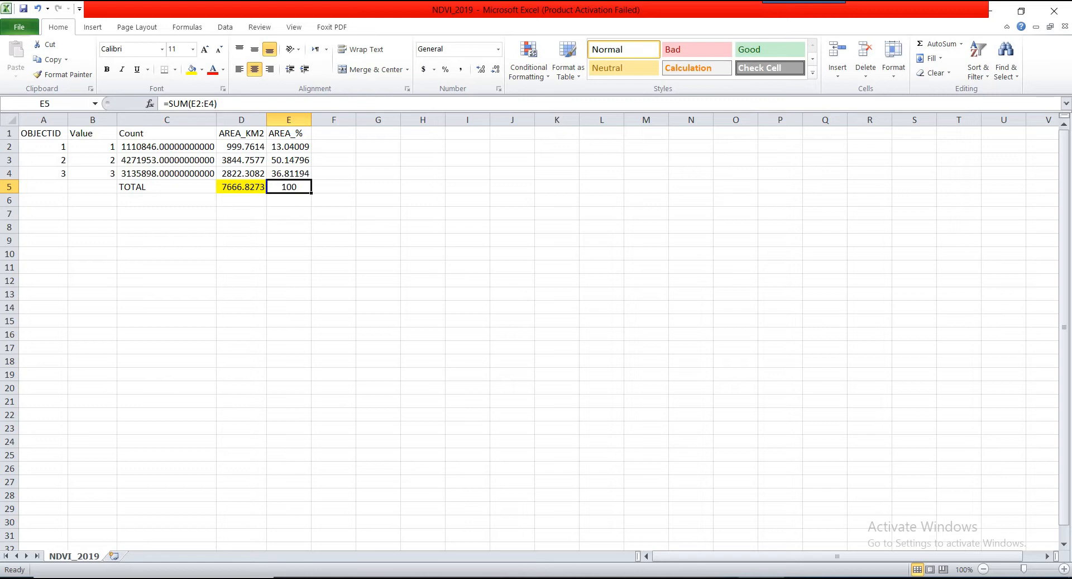
left_click(334, 146)
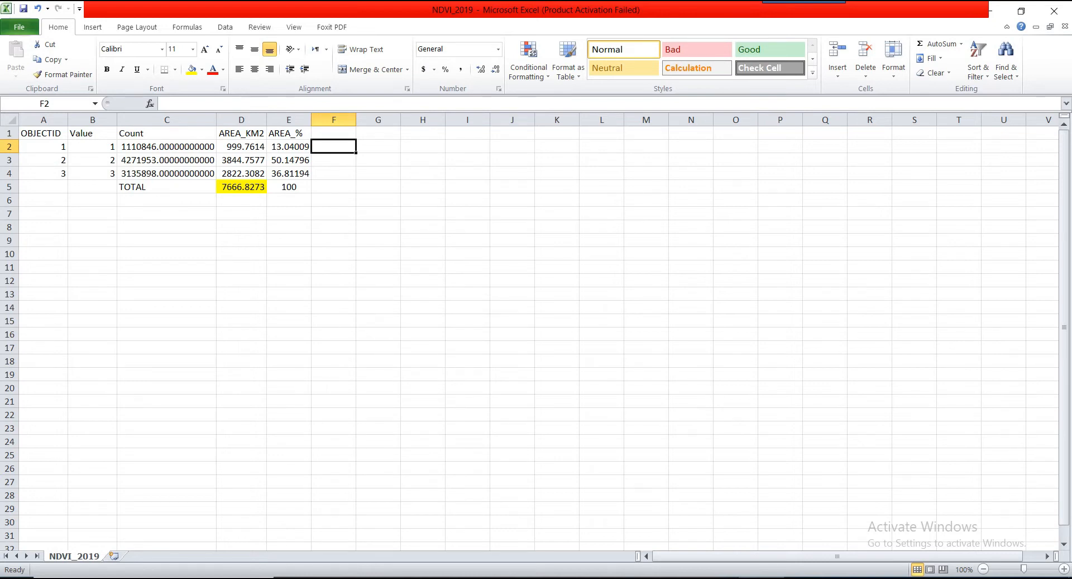
Step: Switch to the 'Class' workbook and examine the value ranges of the three NDVI classes and the legend picture
key("alt+Tab")
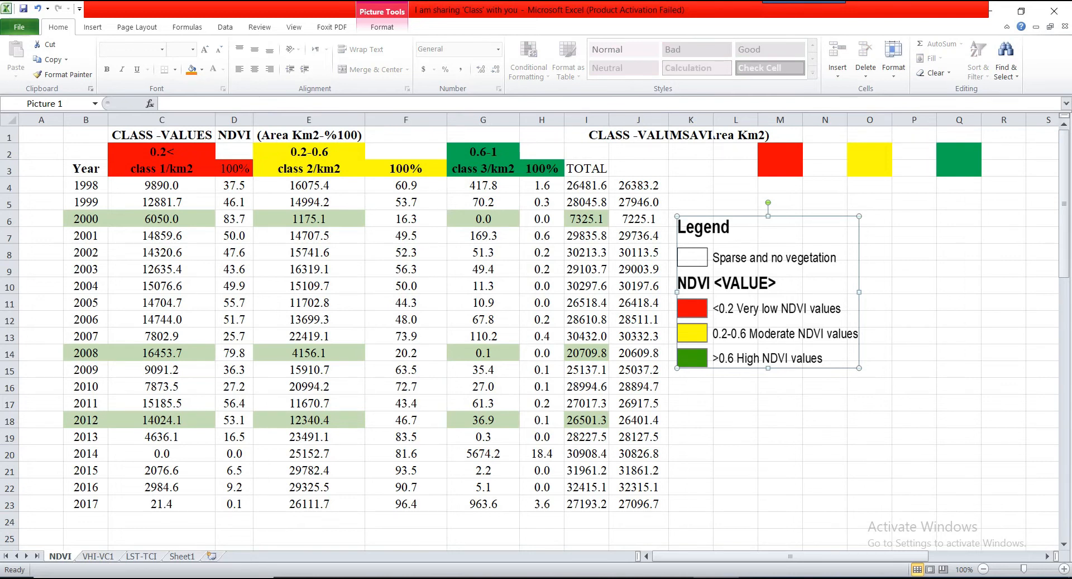
left_click(161, 151)
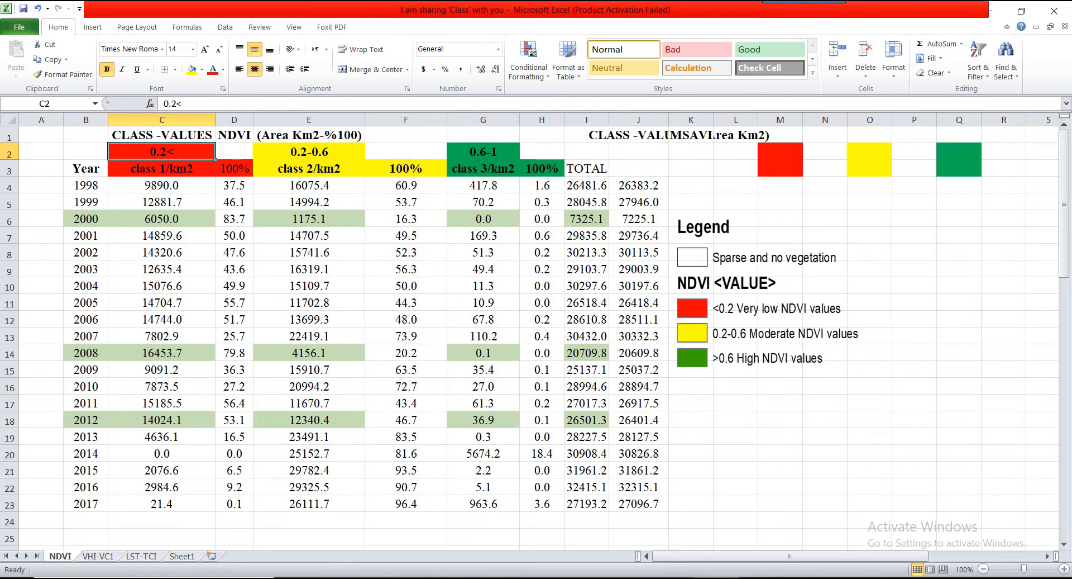
left_click(309, 152)
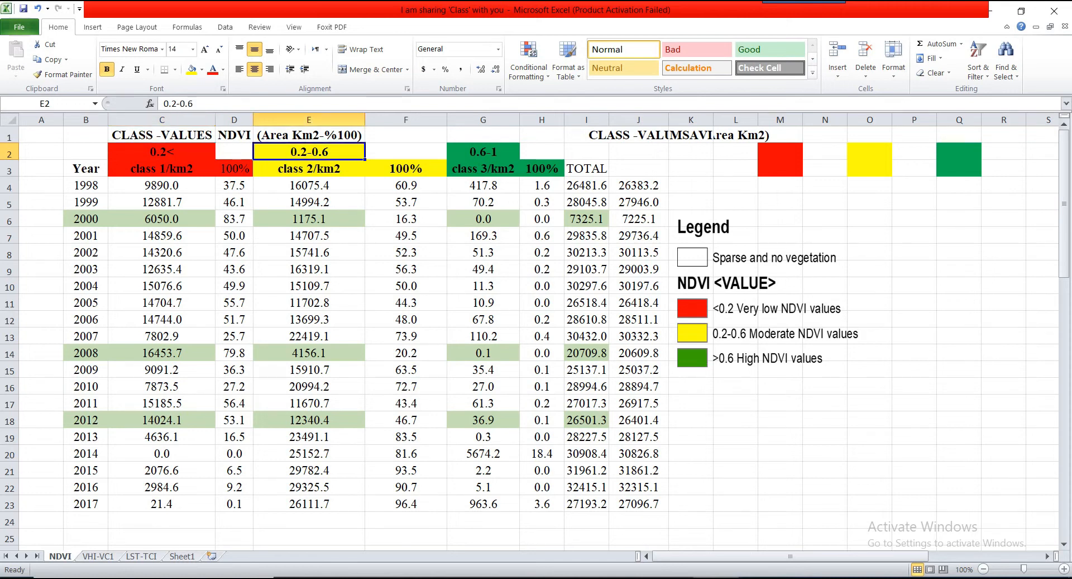
left_click(483, 152)
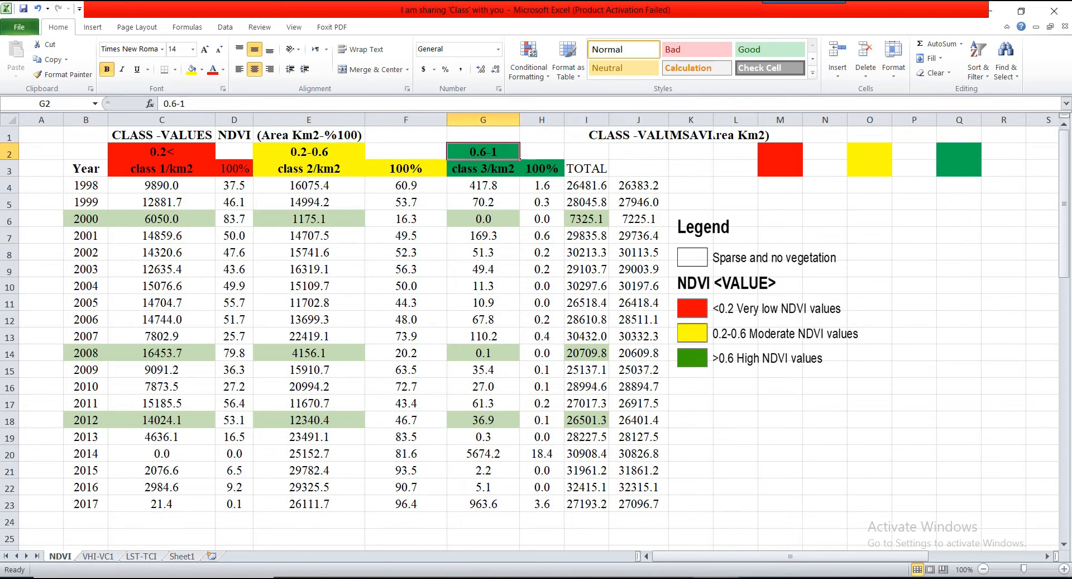
left_click(767, 292)
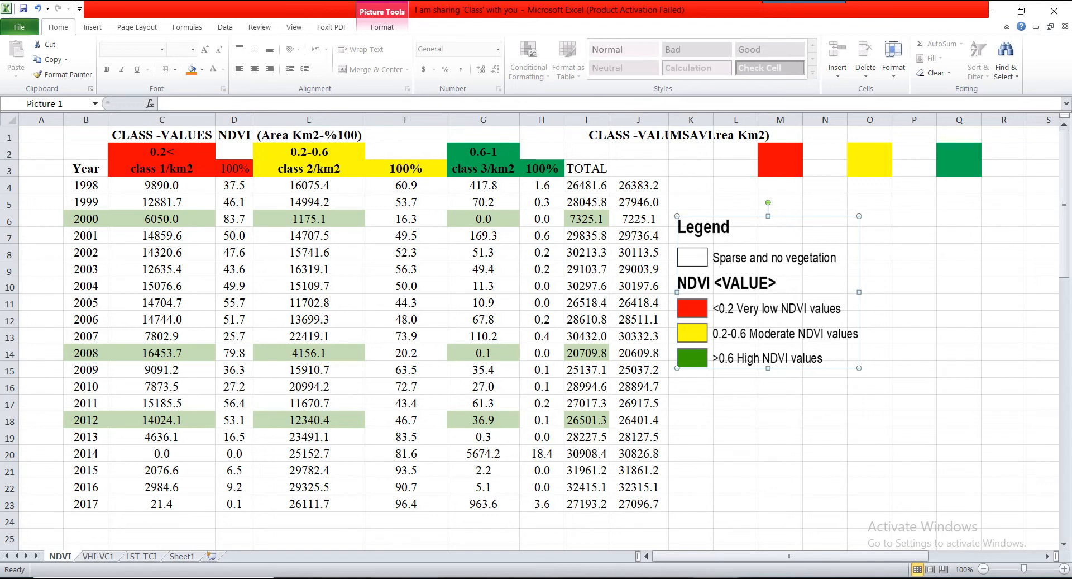
Step: Return to the NDVI_2019 workbook and fill the third class's area in D4 with green
key("alt+Tab")
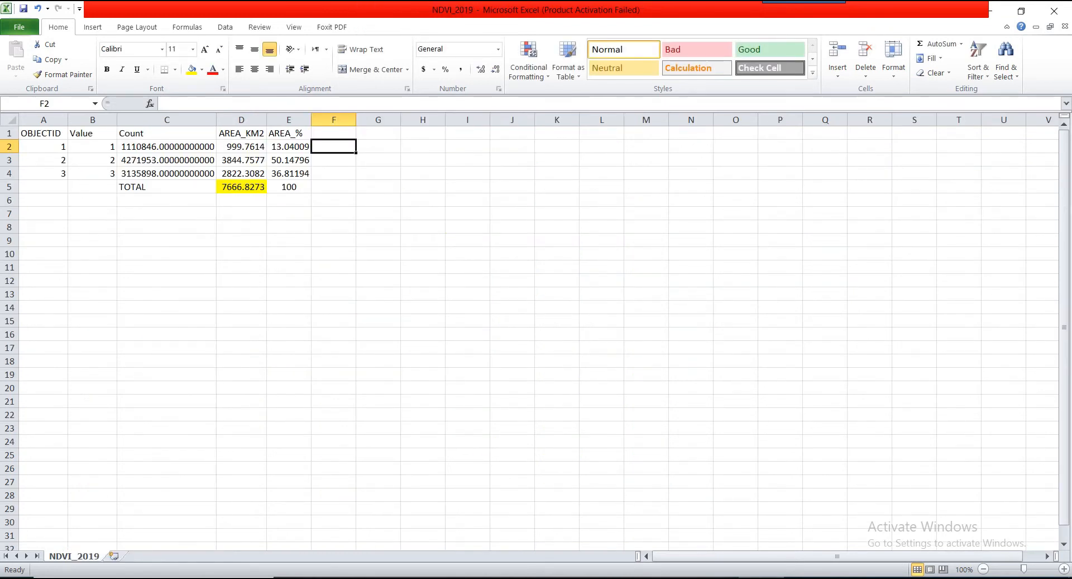
left_click(241, 147)
left_click(241, 159)
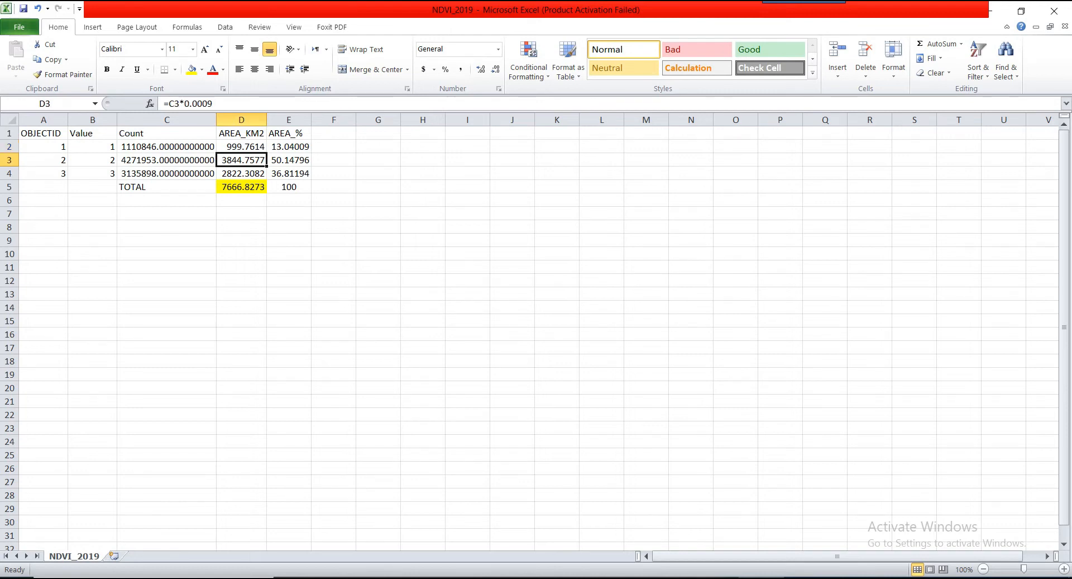
left_click(242, 174)
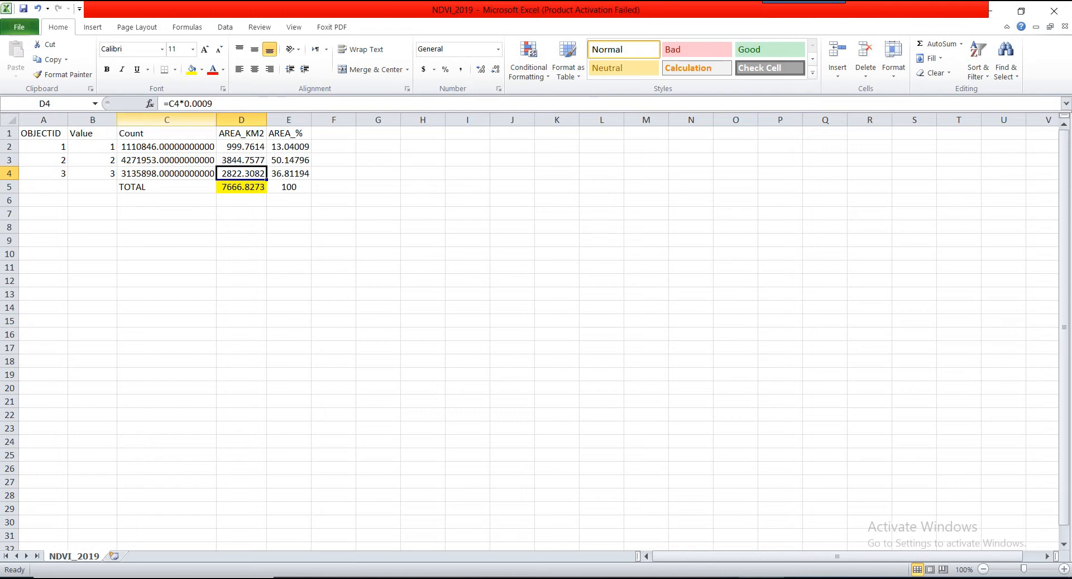
left_click(202, 69)
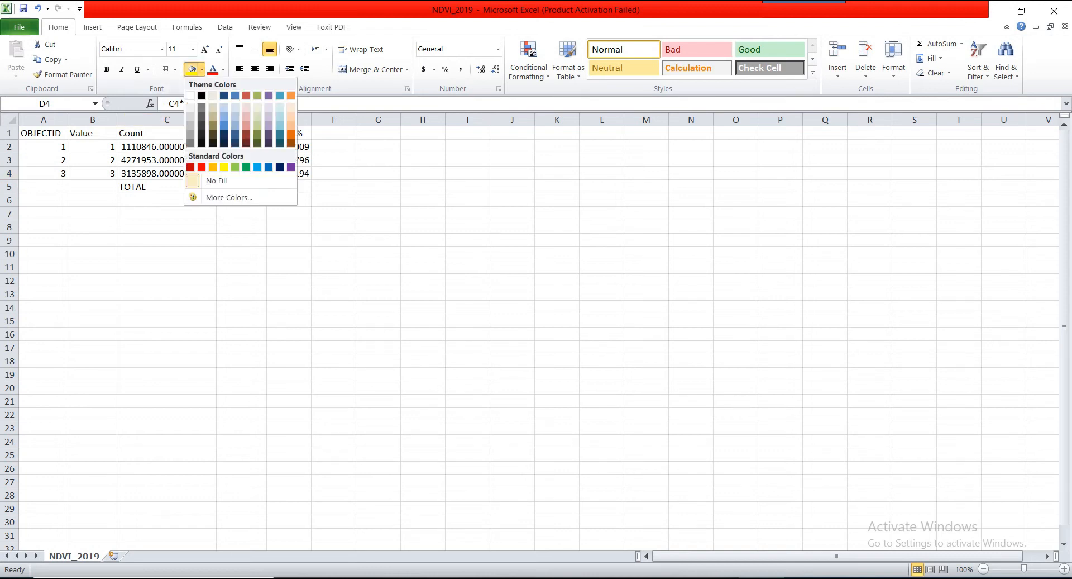
left_click(246, 167)
Step: Fill the second class's area in D3 with light green and the first class's area in D2 with orange
left_click(241, 160)
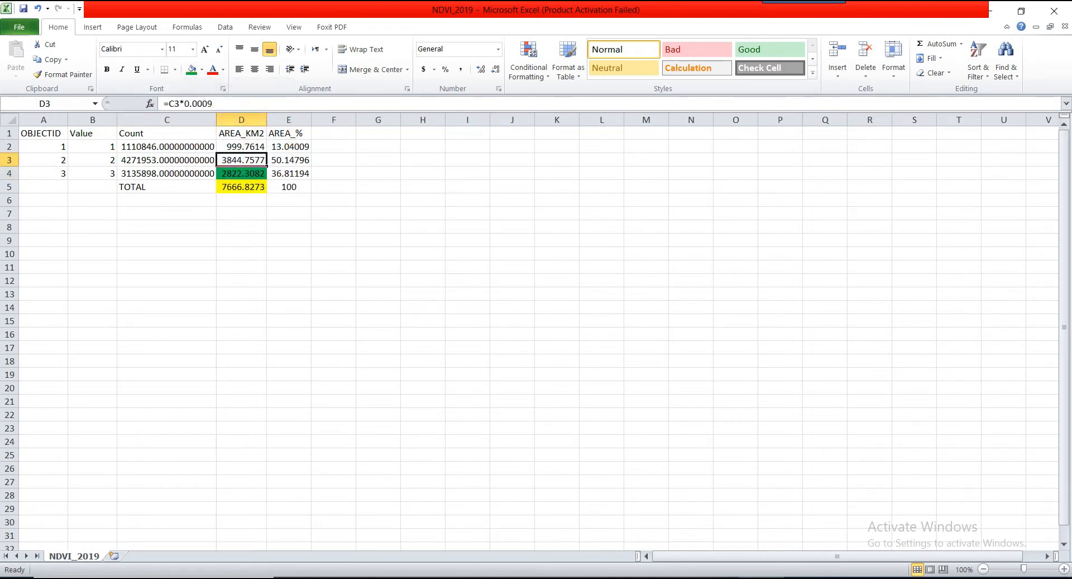
left_click(202, 69)
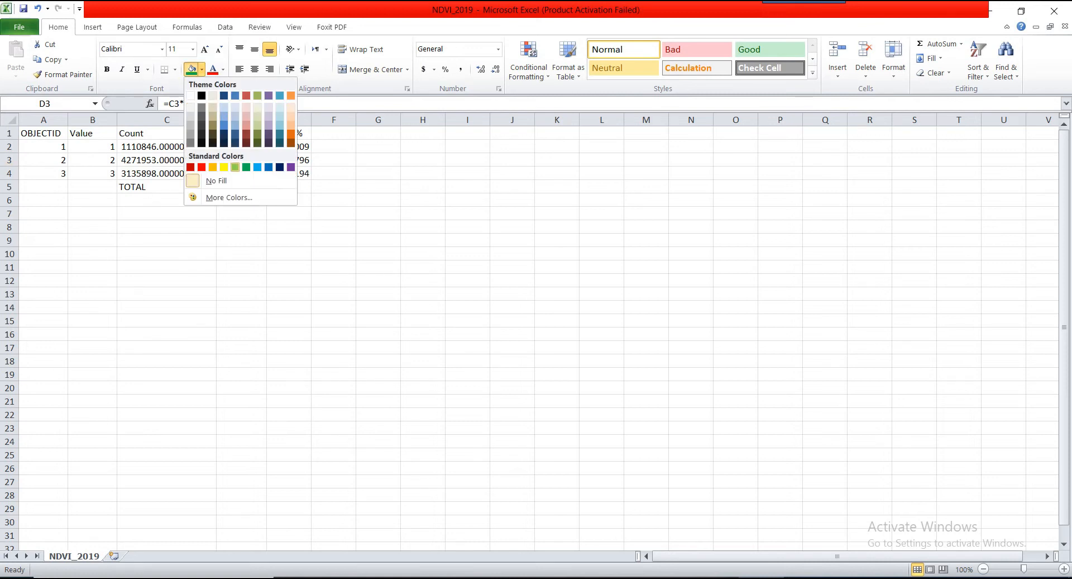
left_click(234, 167)
left_click(241, 147)
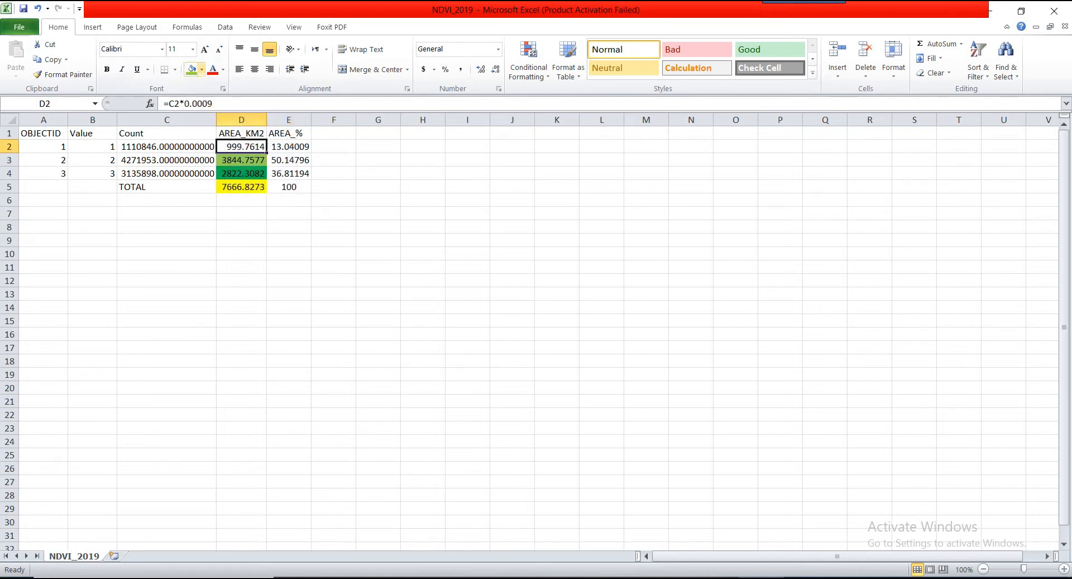
left_click(202, 69)
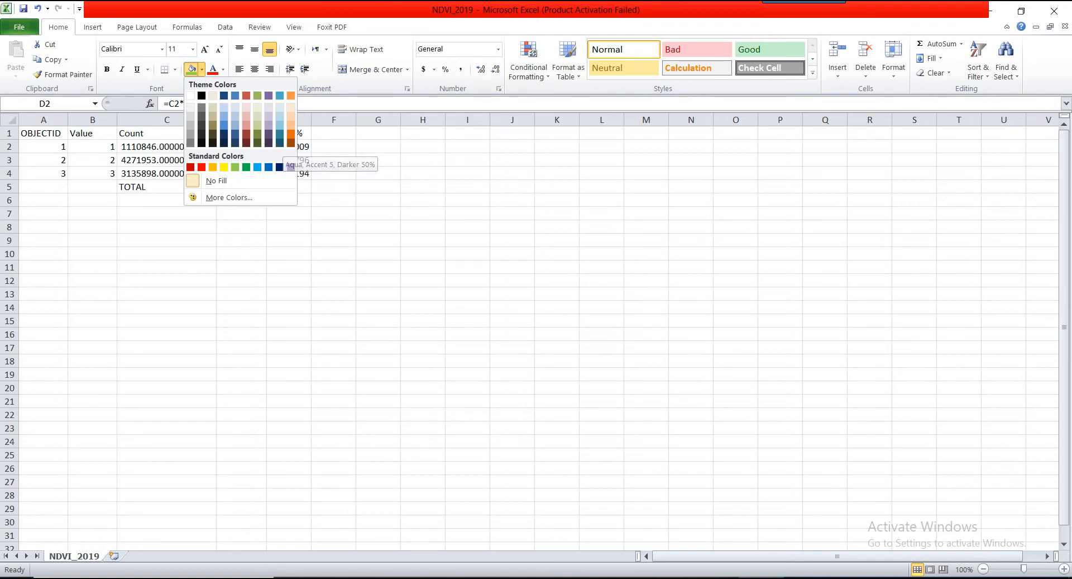
left_click(212, 167)
left_click(334, 213)
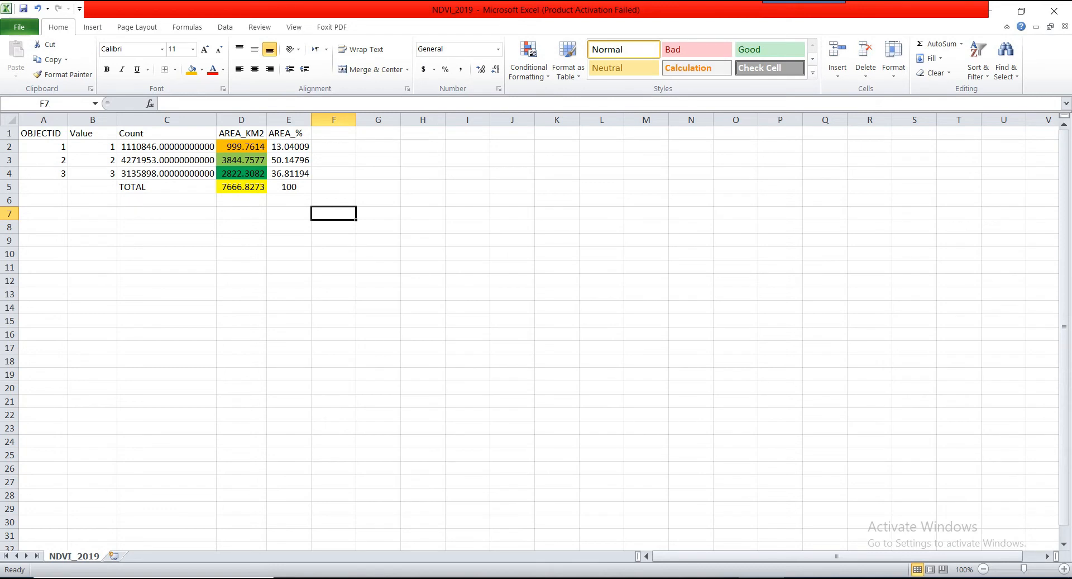
Step: Look over the NDVI and VHI-VCI sheets in the 'Class' workbook, and return to the NDVI_2019 workbook
key("alt+Tab")
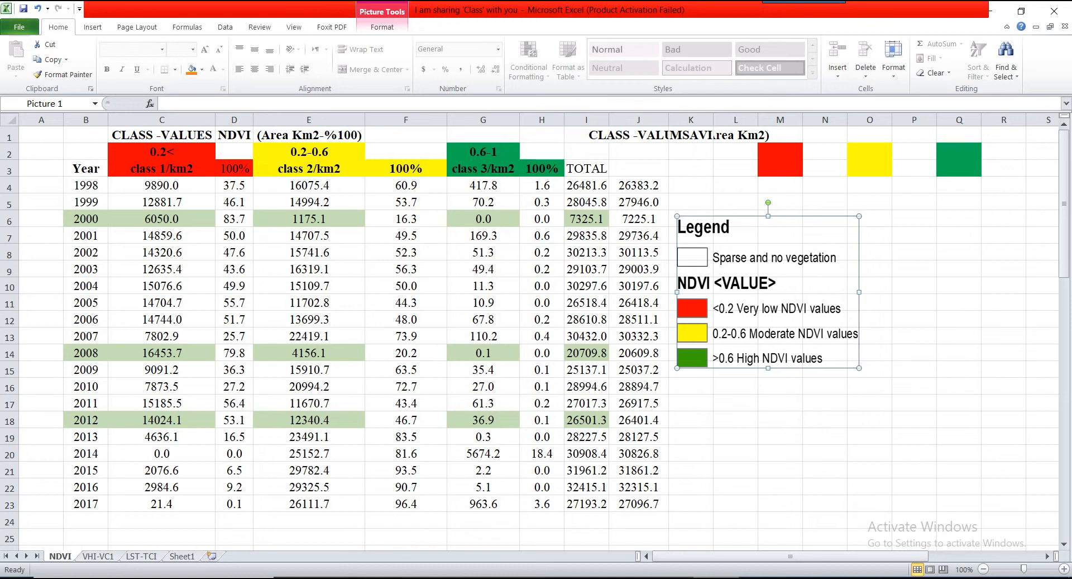
key("ctrl+Page_Down")
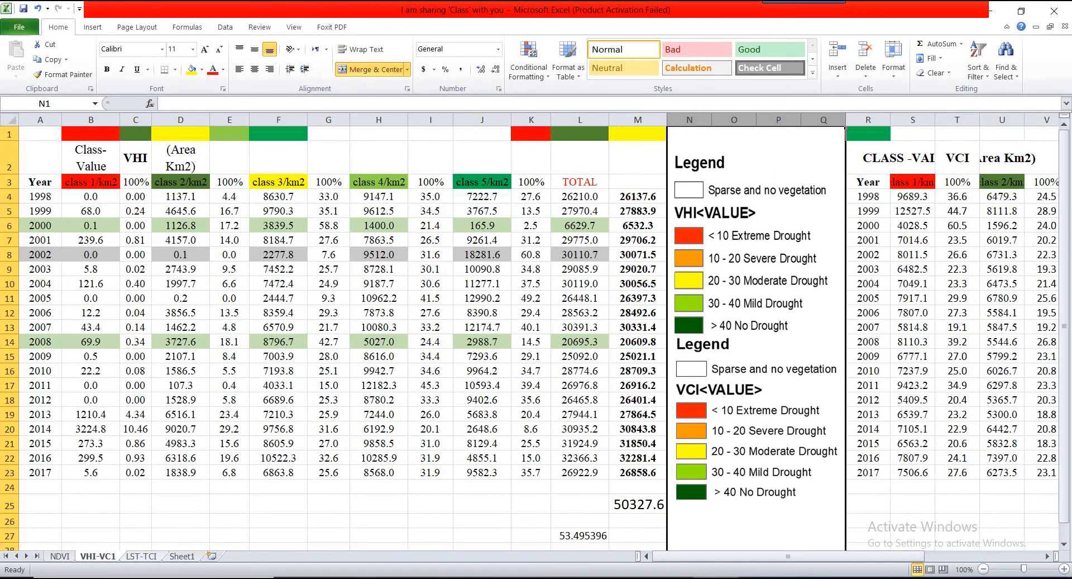
key("ctrl+Page_Up")
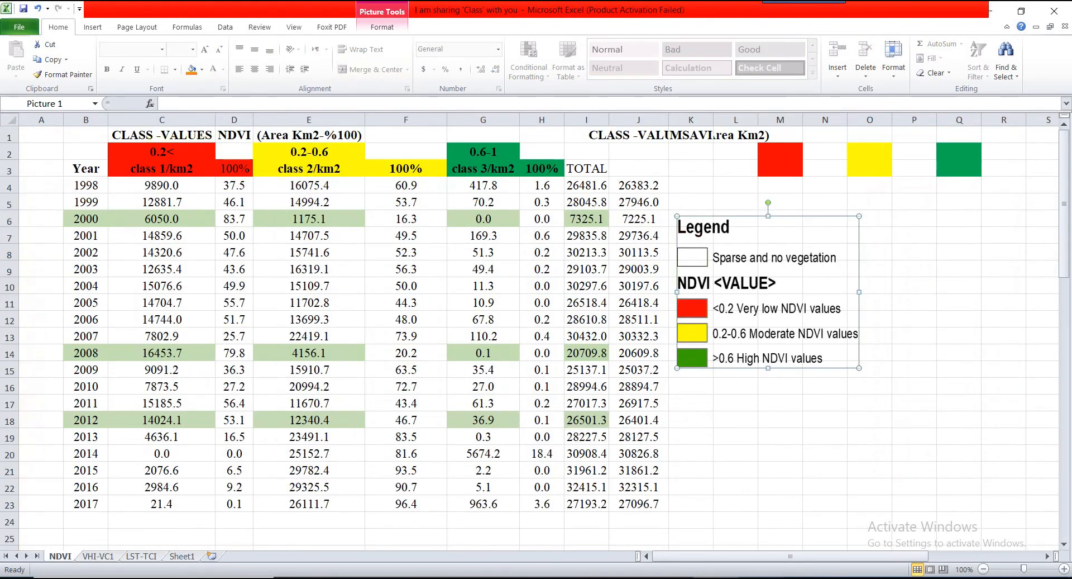
mouse_move(740, 578)
left_click(816, 534)
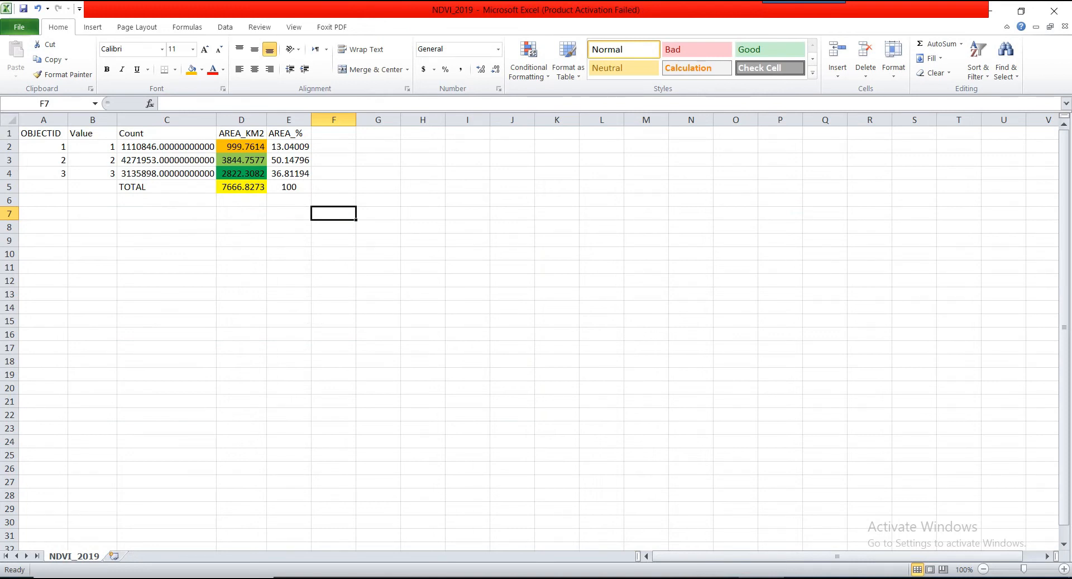
Step: Switch to ArcMap and close the attribute table of the Reclass_NDVI1_2019 layer
key("alt+Tab")
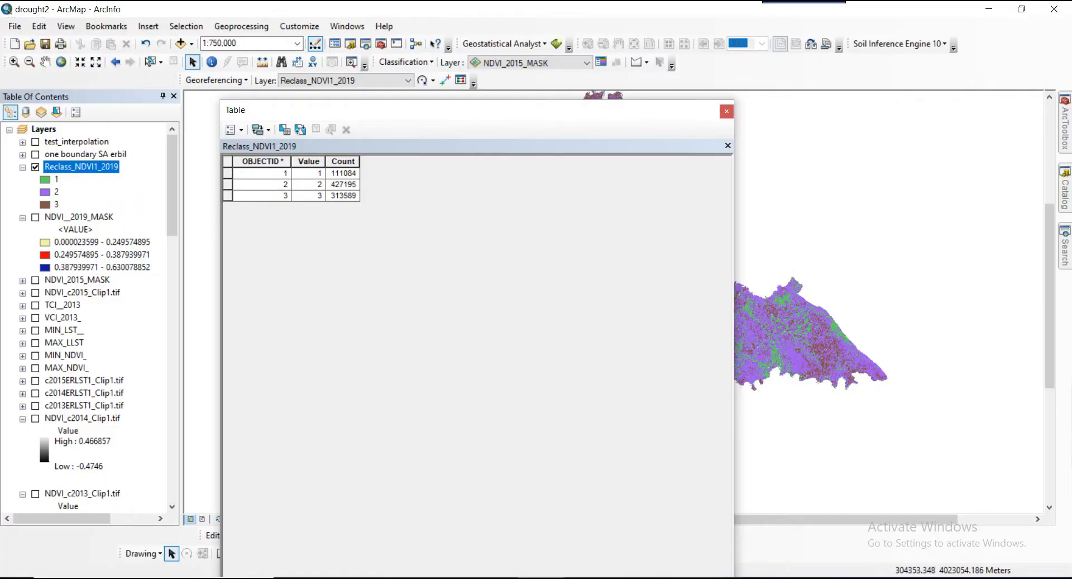
left_click(726, 111)
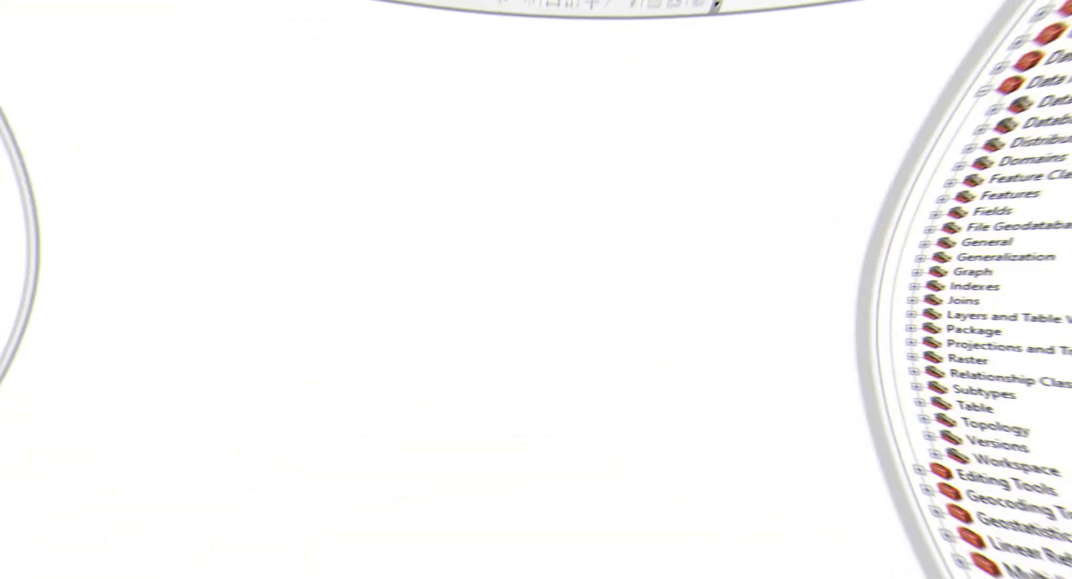
Step: Open the Composite Bands tool from the Raster Processing tools and move its dialog clear of the toolbox
scroll(955, 313, "down", 1)
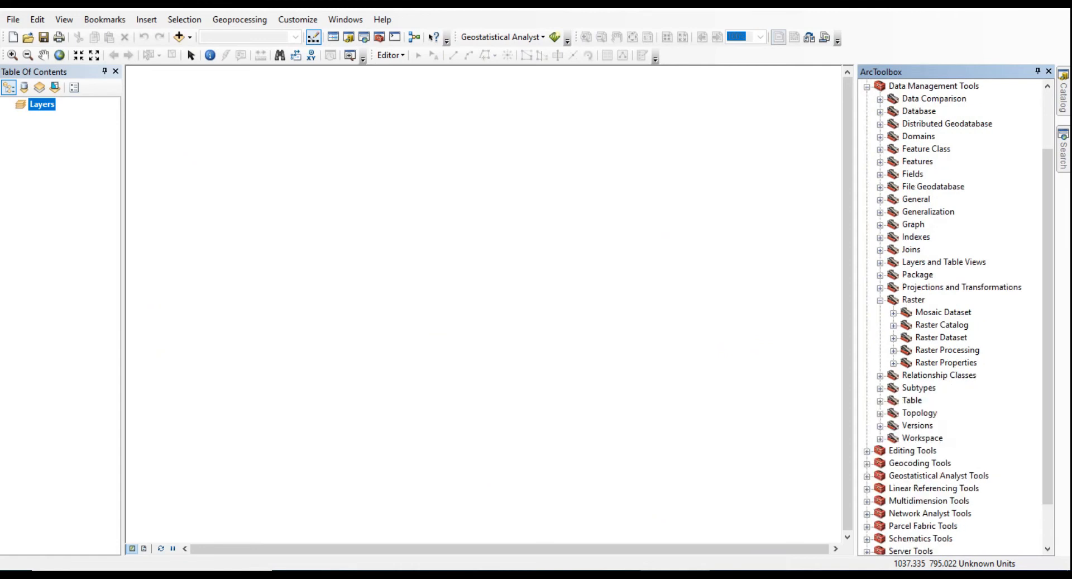
left_click(894, 351)
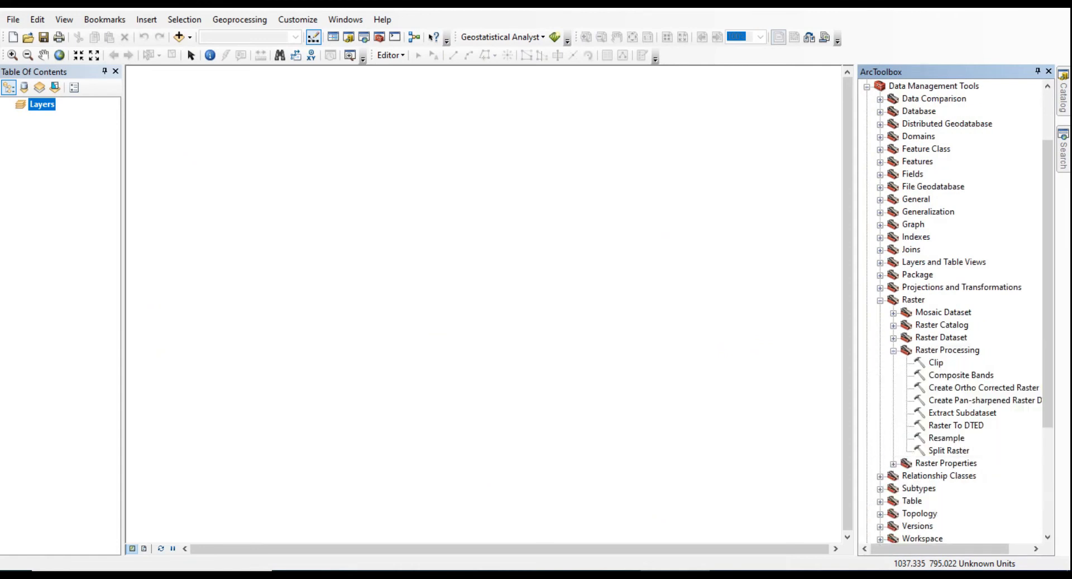
scroll(955, 358, "down", 1)
double_click(961, 337)
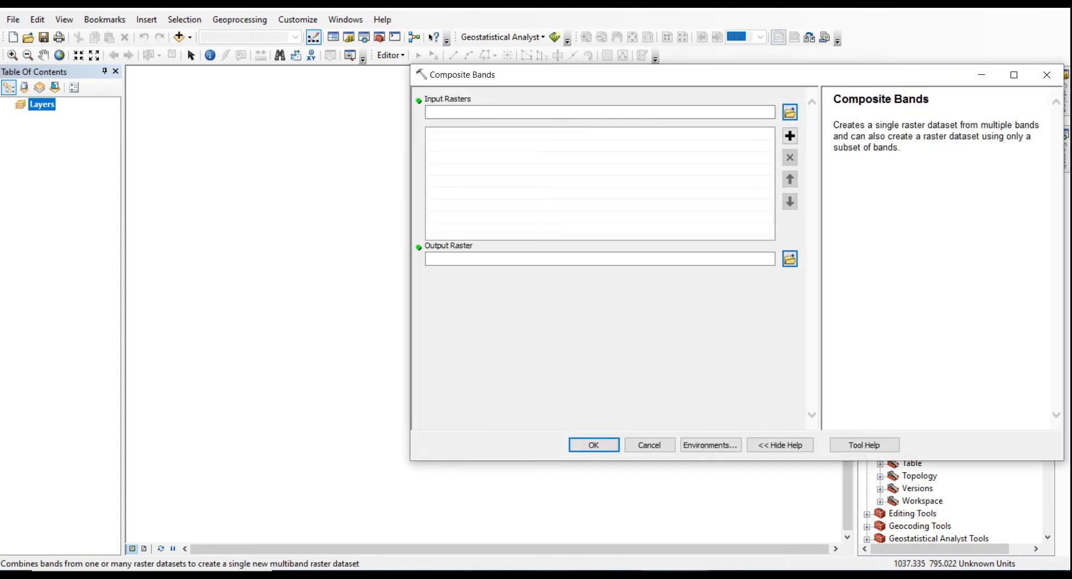
left_click_drag(631, 74, 462, 92)
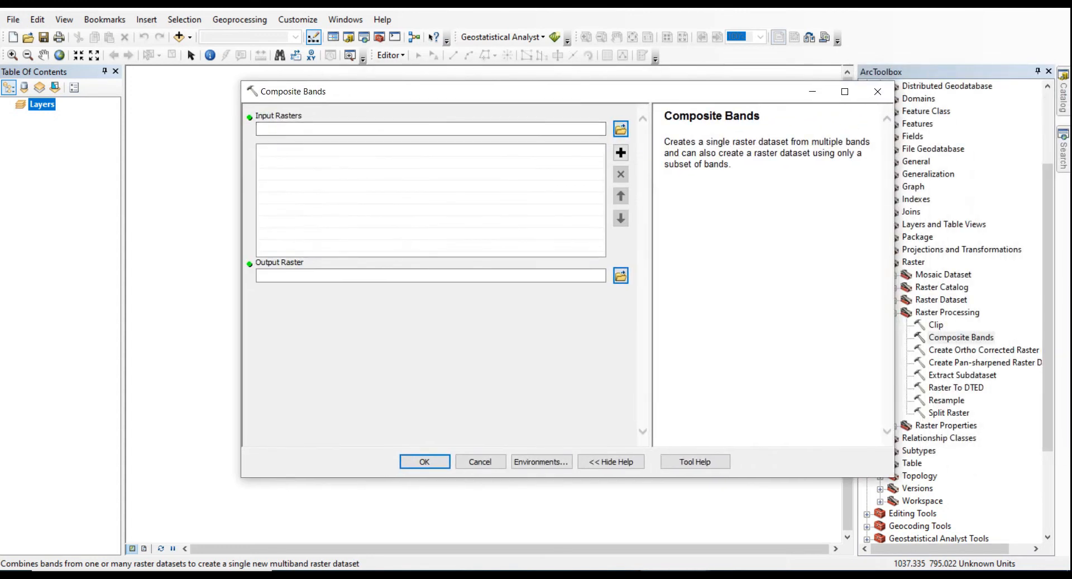
Step: For the input rasters, start a new folder connection and browse to E:\PhD\LandSat 8 images for erbil governorate
left_click(621, 129)
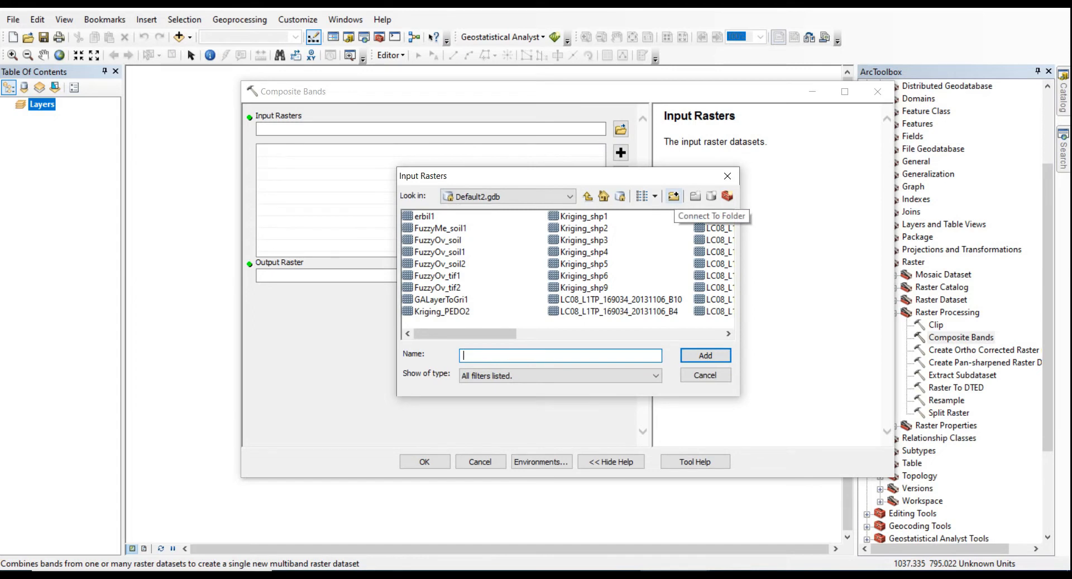
left_click(674, 196)
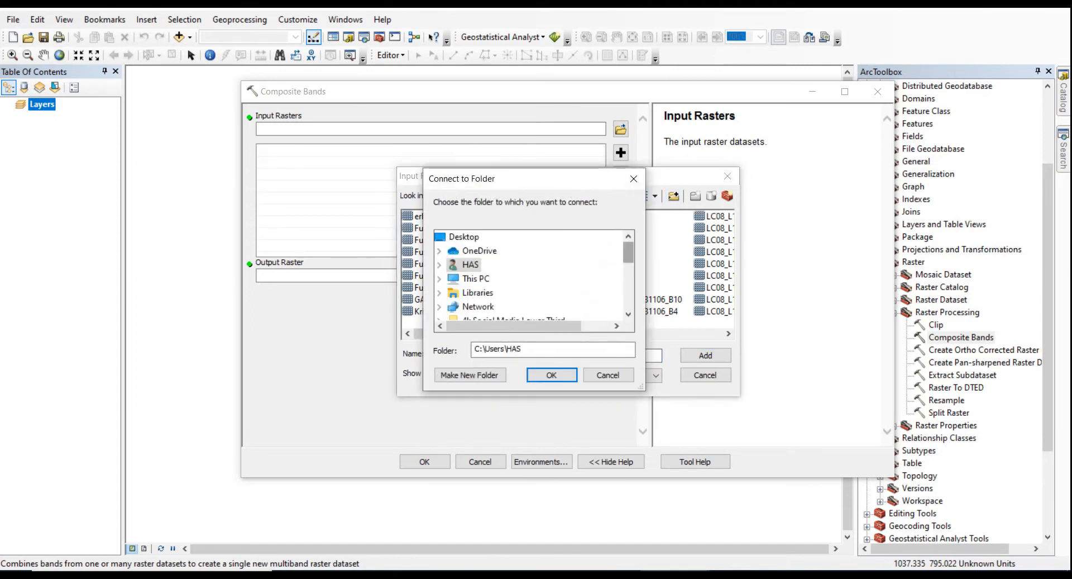
scroll(472, 264, "down", 1)
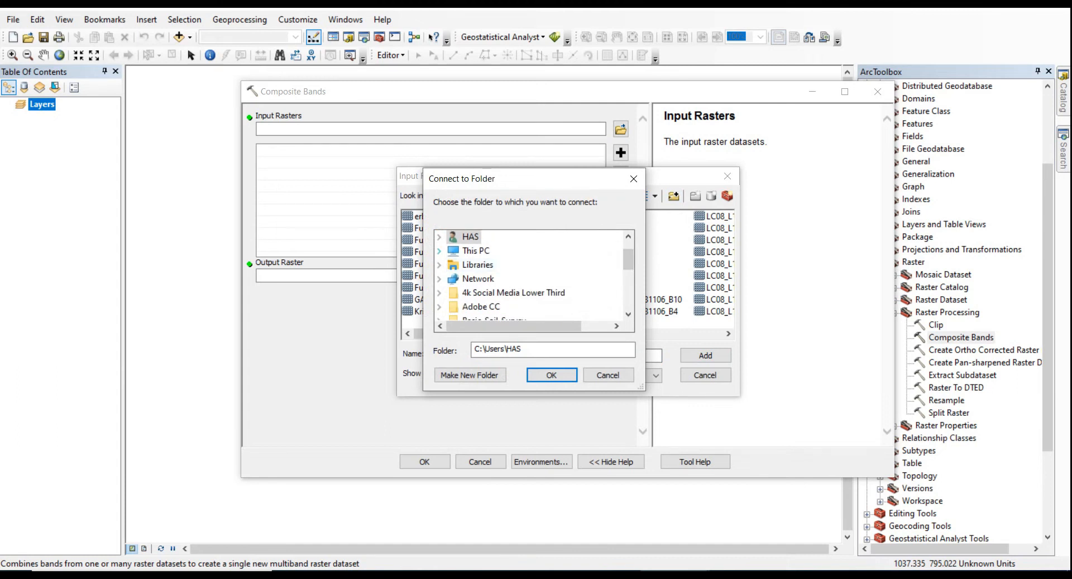
left_click(440, 251)
scroll(480, 279, "down", 2)
left_click(501, 292)
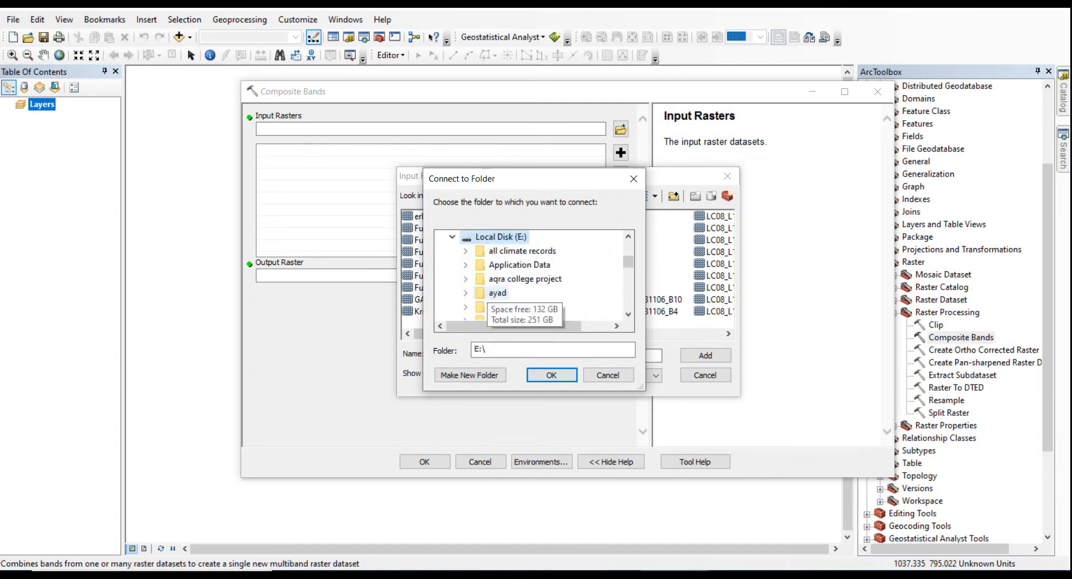
scroll(503, 282, "down", 5)
scroll(503, 279, "down", 4)
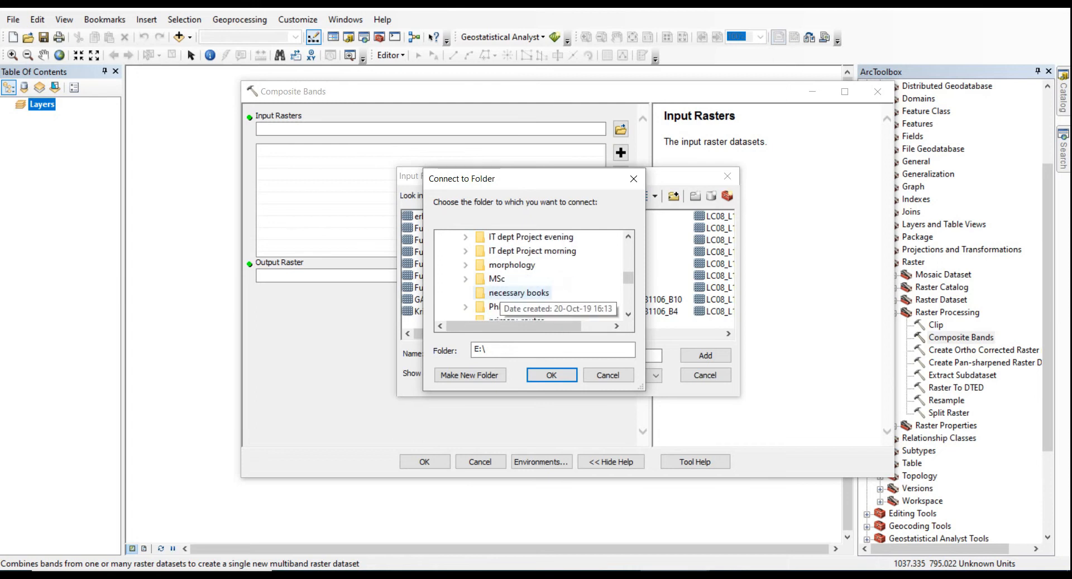
double_click(496, 265)
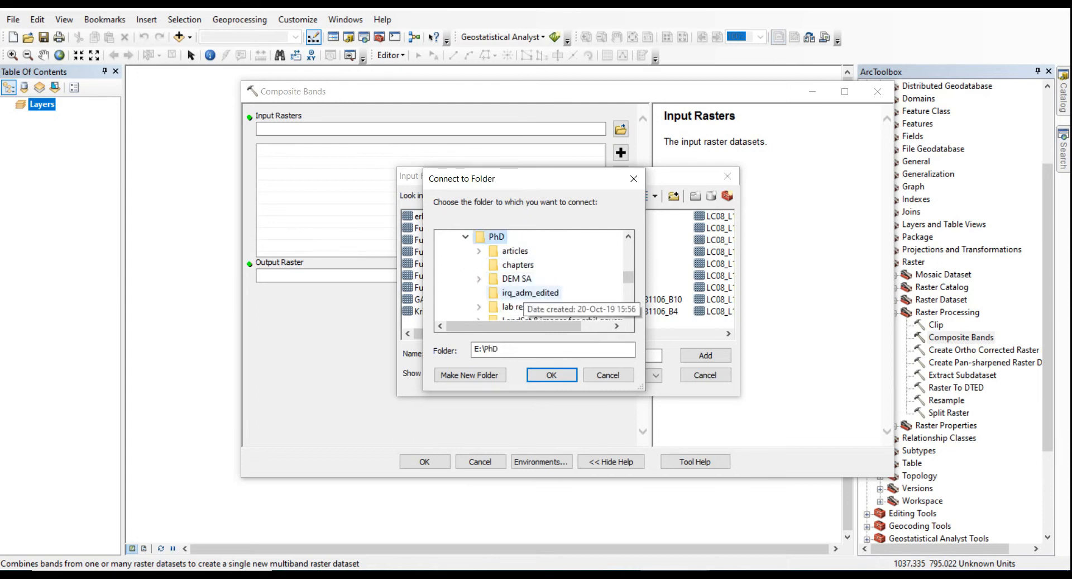
scroll(525, 279, "down", 2)
double_click(536, 237)
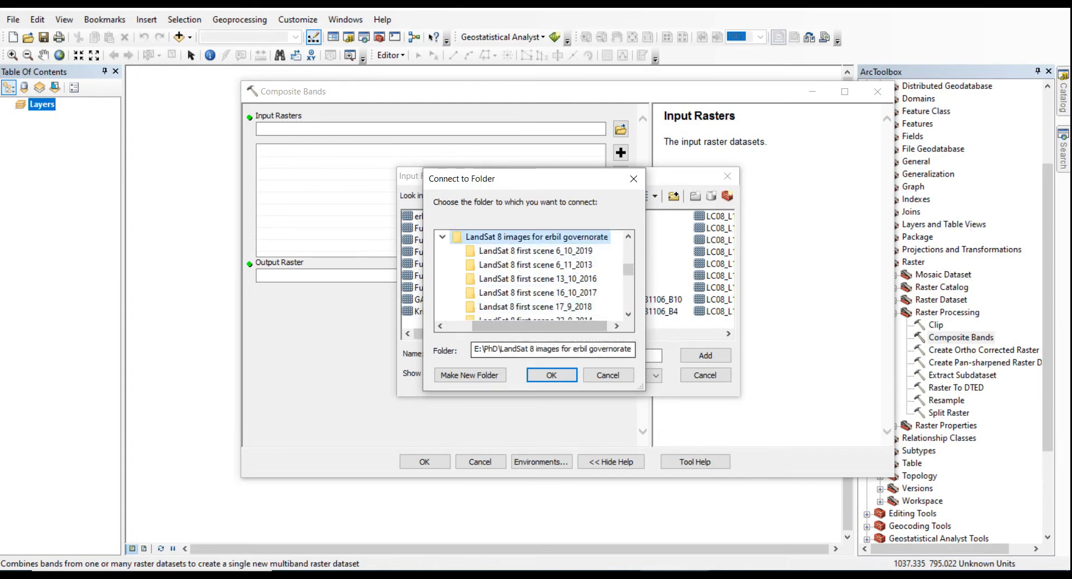
Step: Connect to the LandSat 8 images for erbil governorate folder and add the B10, B4 and B5 rasters of first scene 13_10_2016 as Composite Bands inputs
left_click(551, 375)
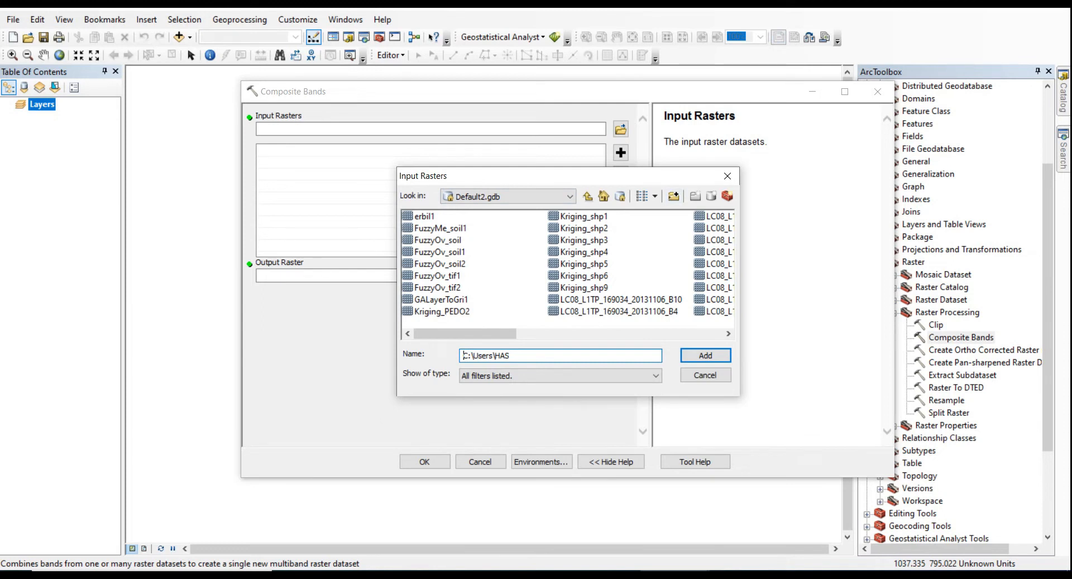
left_click(570, 196)
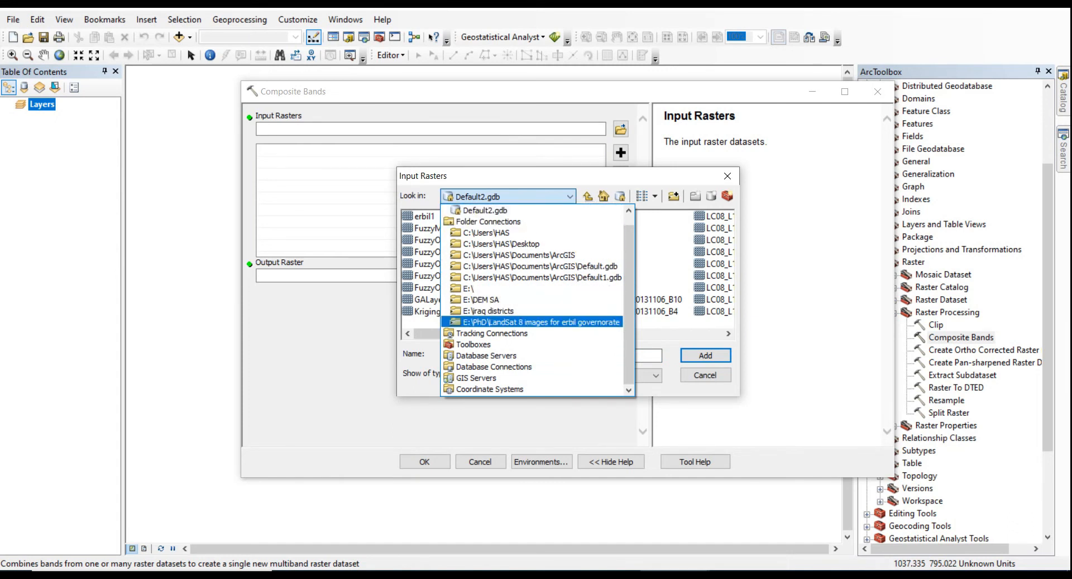
key("Return")
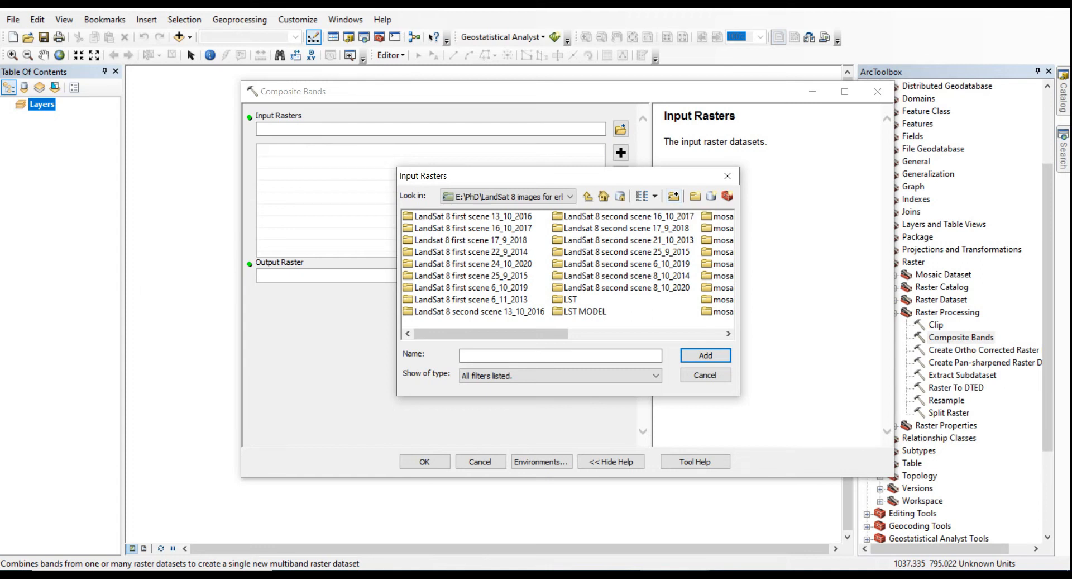
double_click(473, 216)
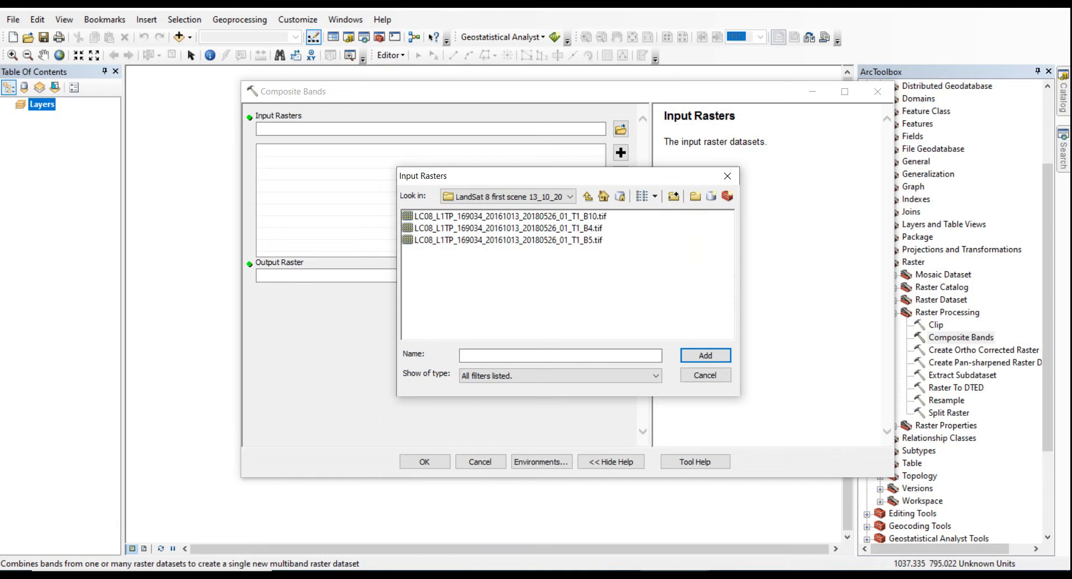
left_click_drag(571, 257, 567, 214)
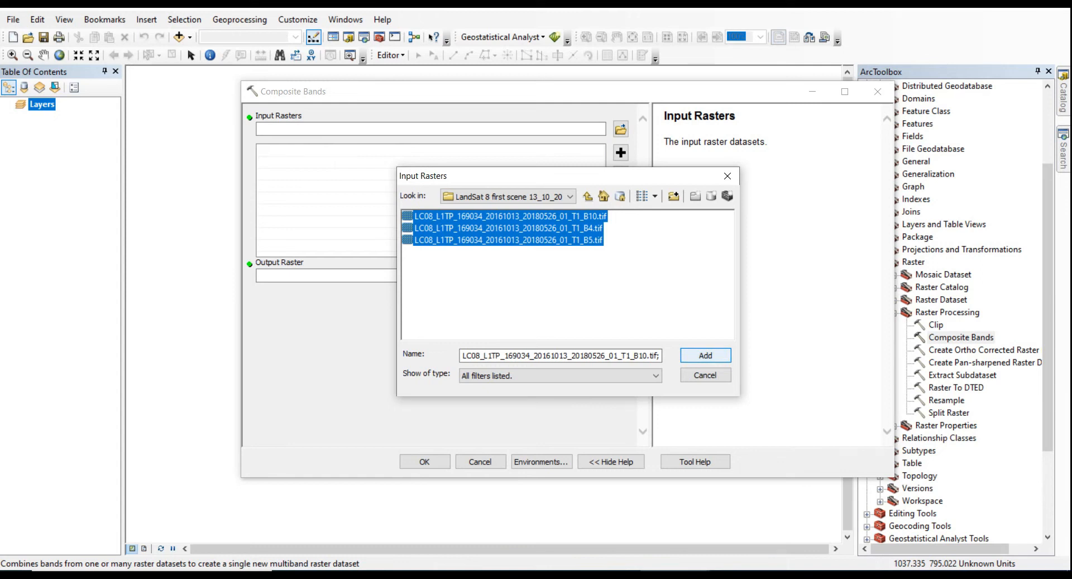
left_click(705, 355)
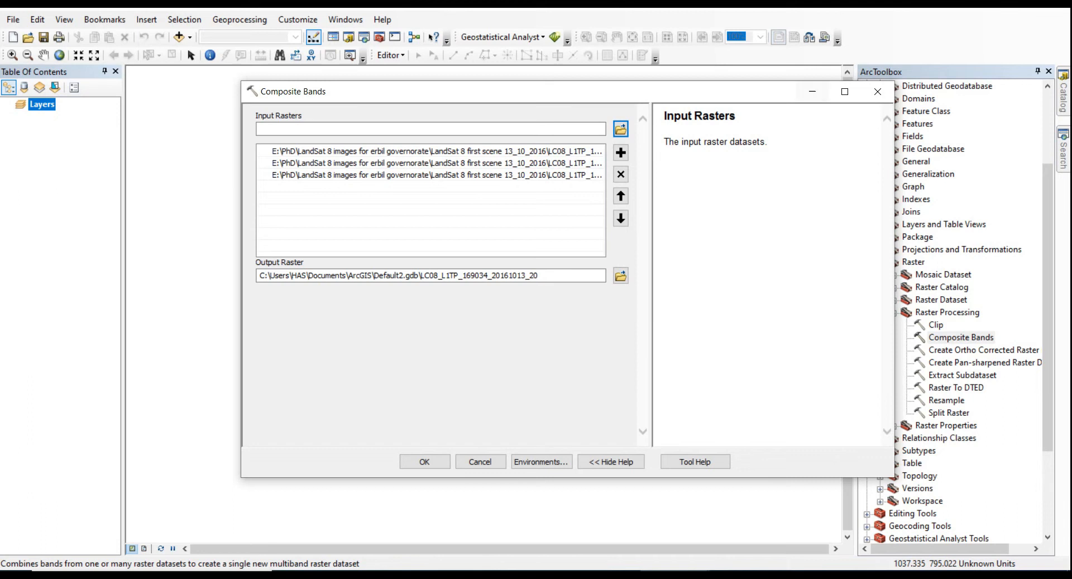
Step: Add the scene's B10, B4 and B5 rasters to the map and widen the layer list to show their full names
left_click_drag(335, 91, 511, 176)
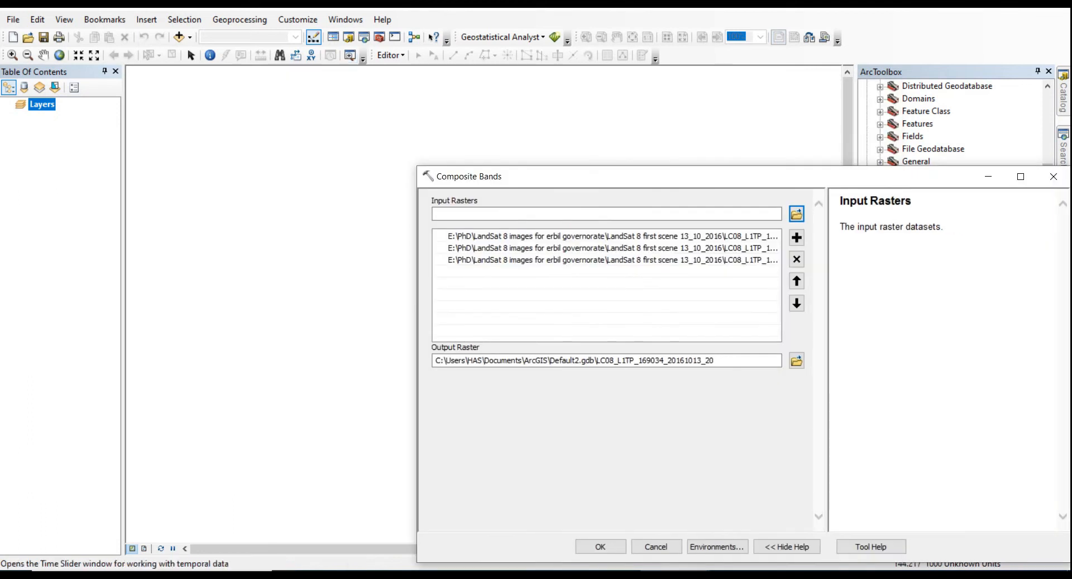
left_click(178, 37)
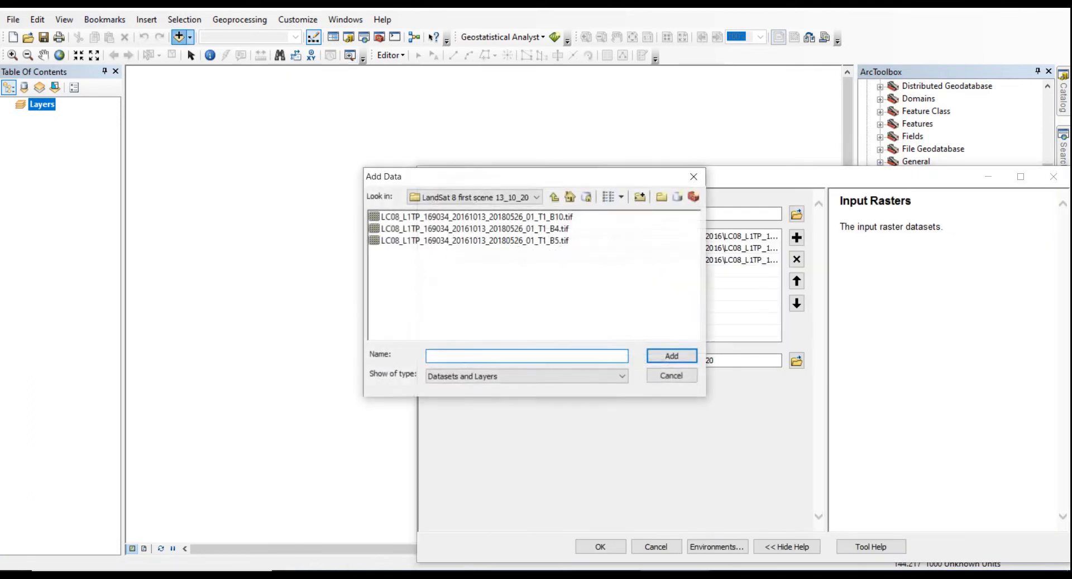
left_click_drag(539, 288, 533, 216)
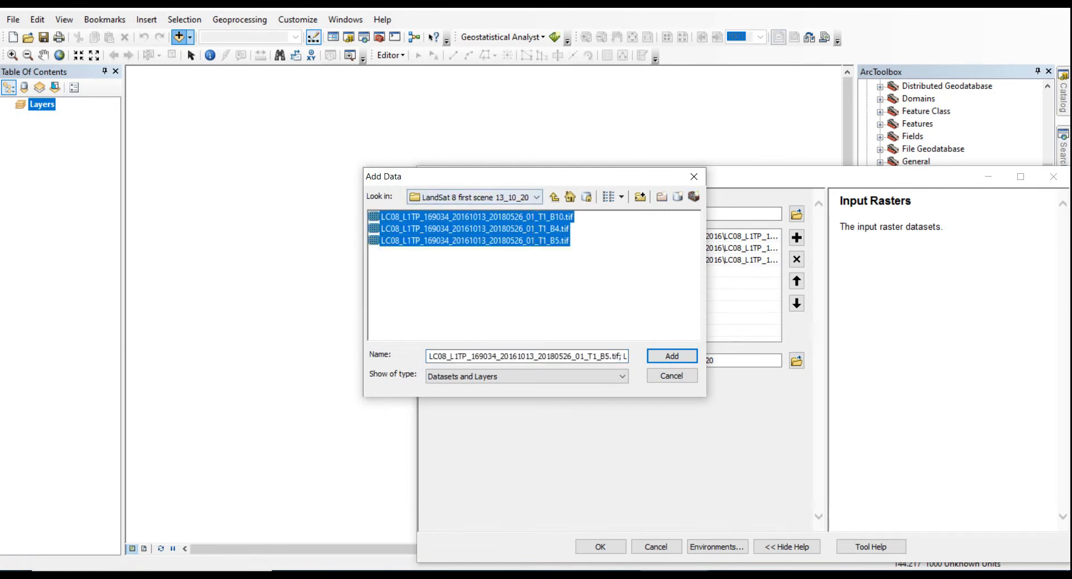
left_click(671, 356)
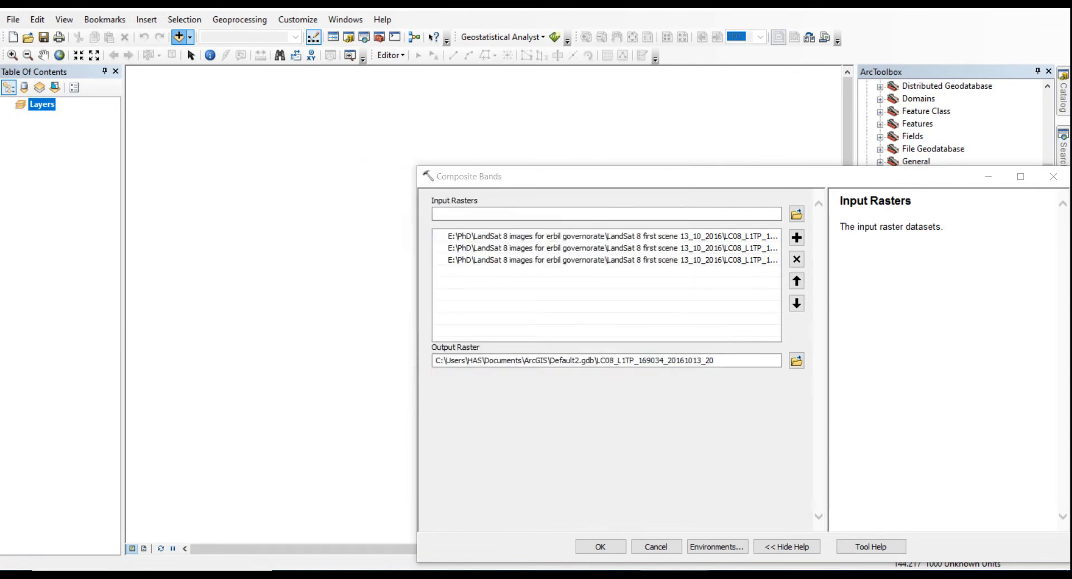
left_click_drag(469, 176, 762, 179)
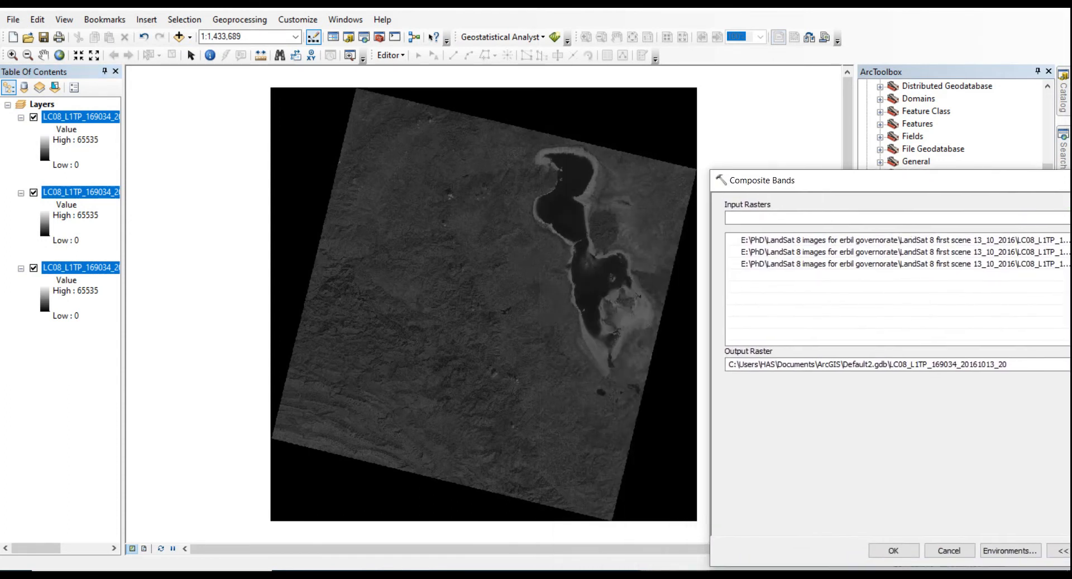
left_click_drag(123, 312, 255, 313)
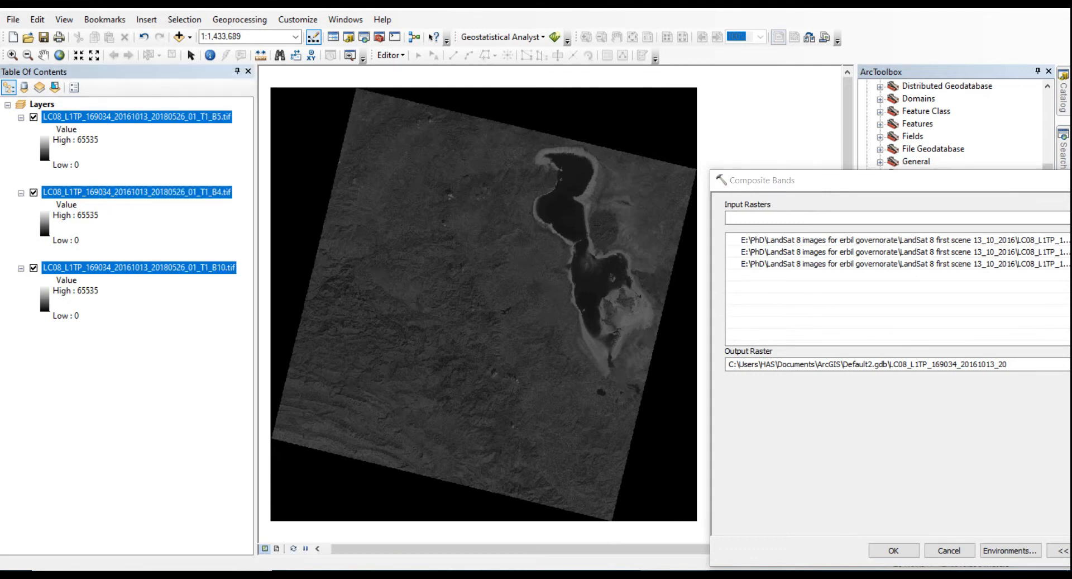
Step: Compare the single-band rasters by switching the B5, B4 and B10 layers off and on again
left_click(34, 117)
left_click(34, 192)
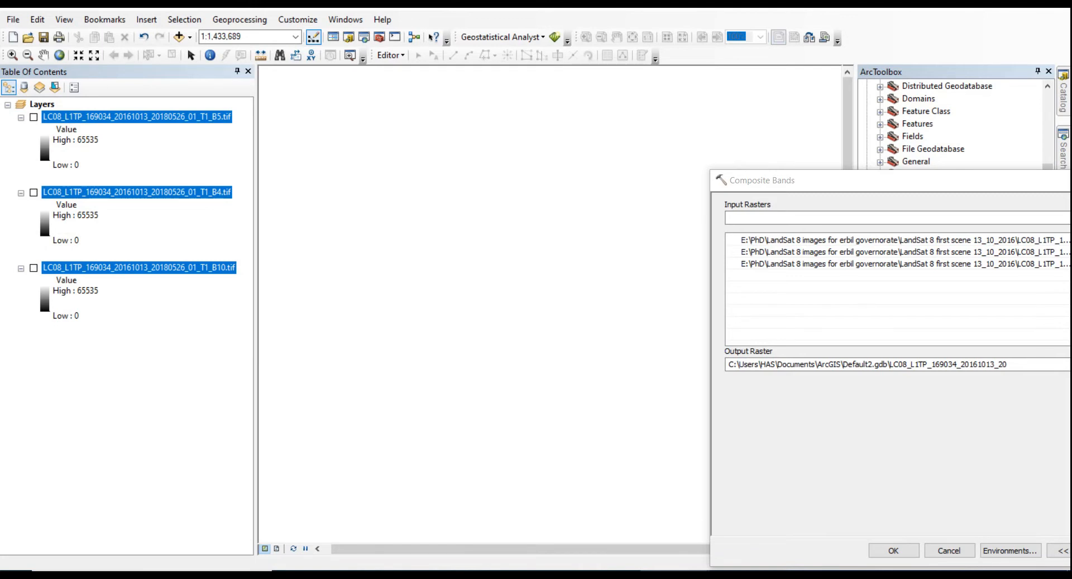
left_click(33, 267)
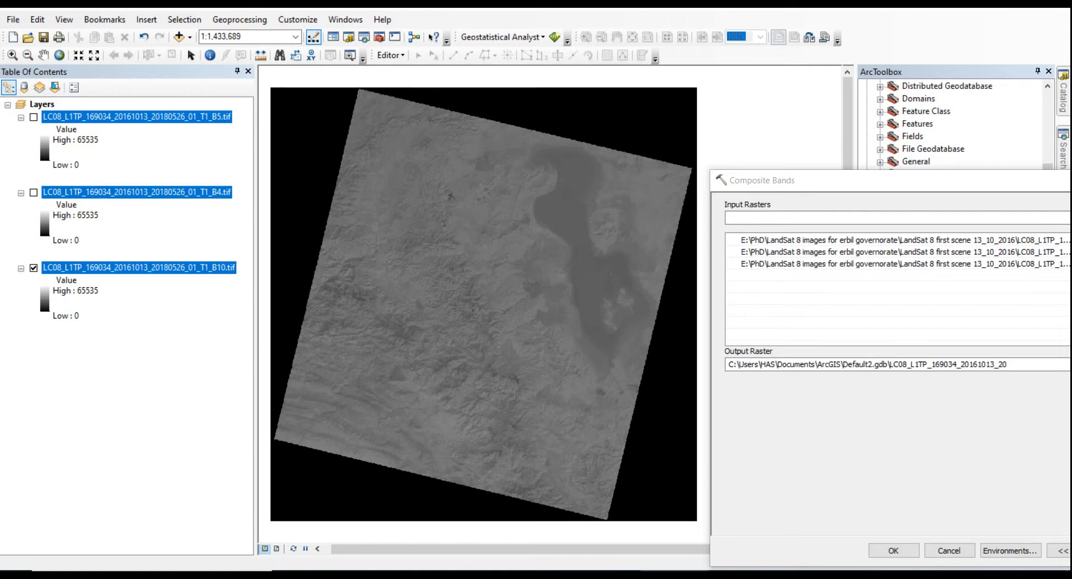
left_click(34, 192)
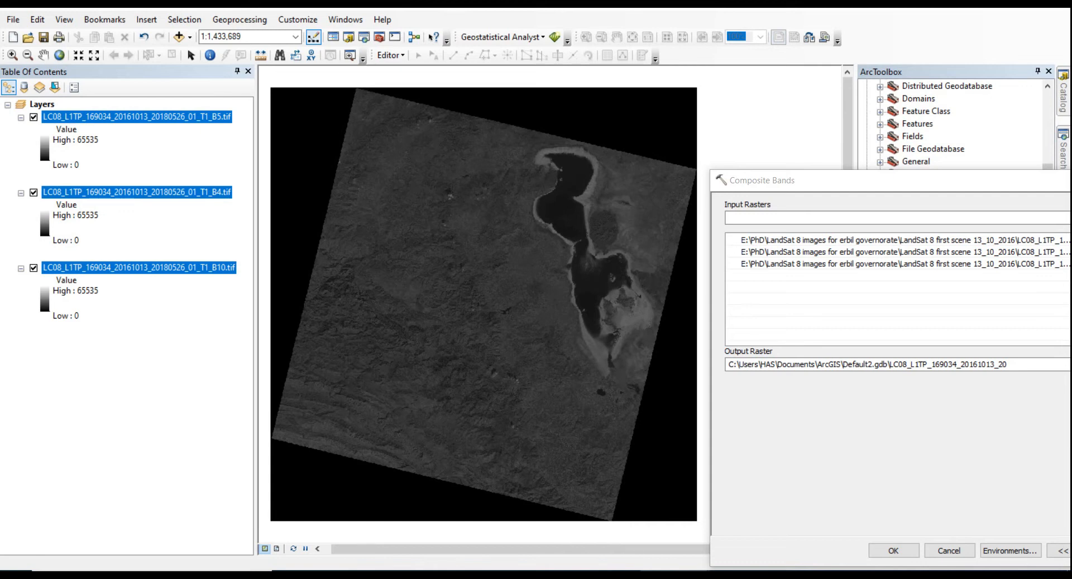
left_click(75, 140)
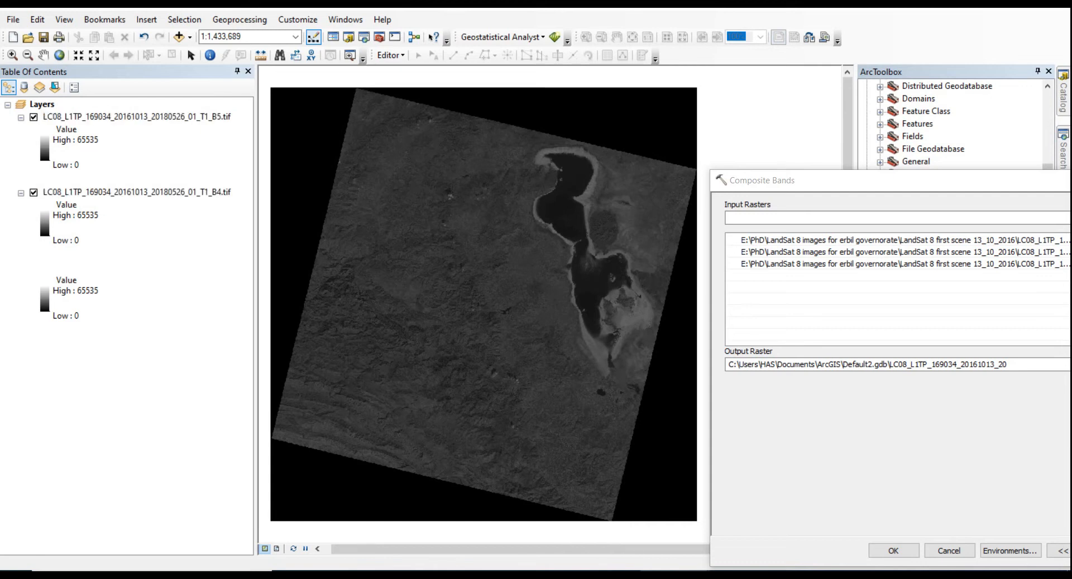
left_click(136, 117)
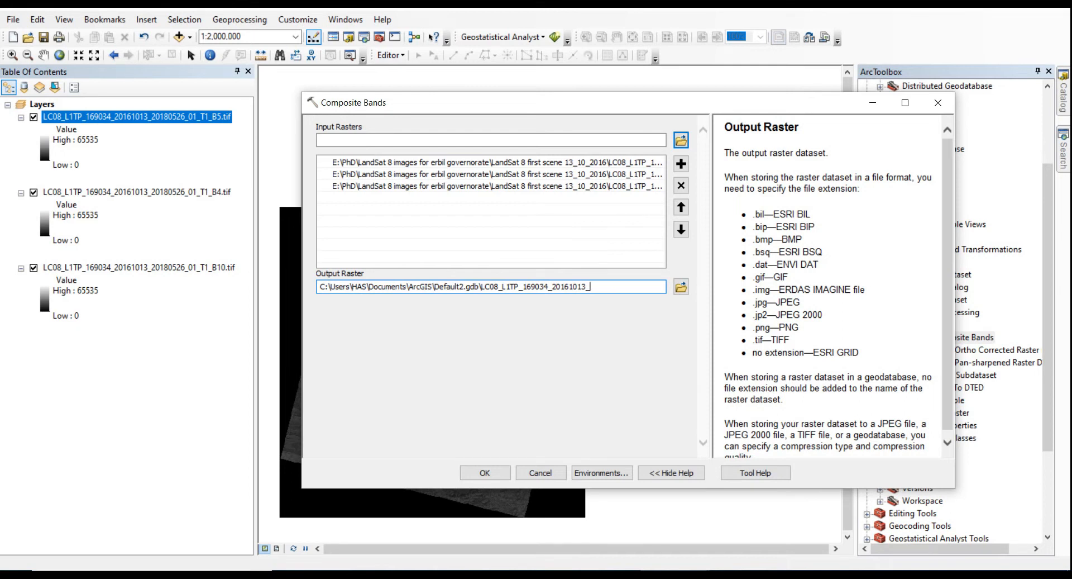
Step: Name the output raster LC08_L1TP_169034_20161013_B10_B4_B5 in the default geodatabase and run Composite Bands
type("B10_B4_B5")
key("shift+Left")
key("shift+Left")
key("shift+Left")
key("shift+Left")
key("shift+Left")
key("shift+Left")
key("shift+Left")
key("shift+Left")
key("shift+Left")
left_click(485, 473)
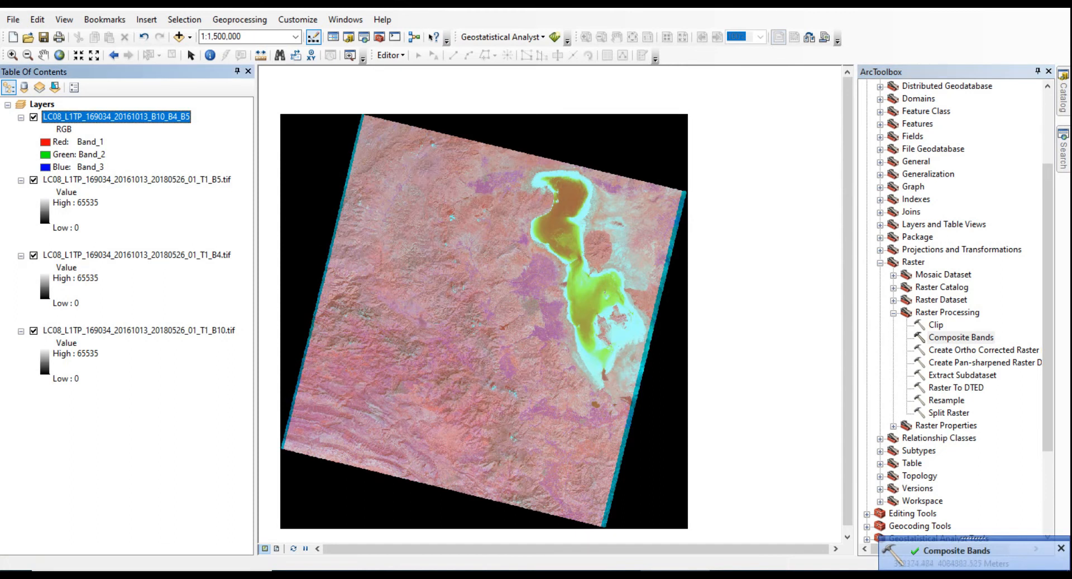
Step: Hide the single-band B5, B4 and B10 layers, leaving only the composite raster displayed
left_click(33, 180)
left_click(34, 255)
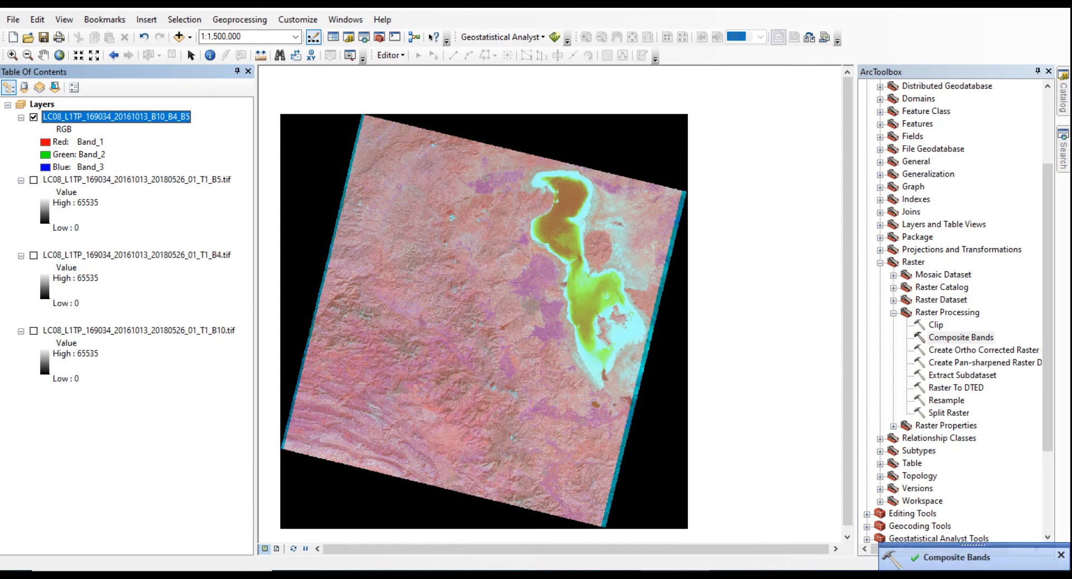
left_click(33, 331)
left_click(138, 331)
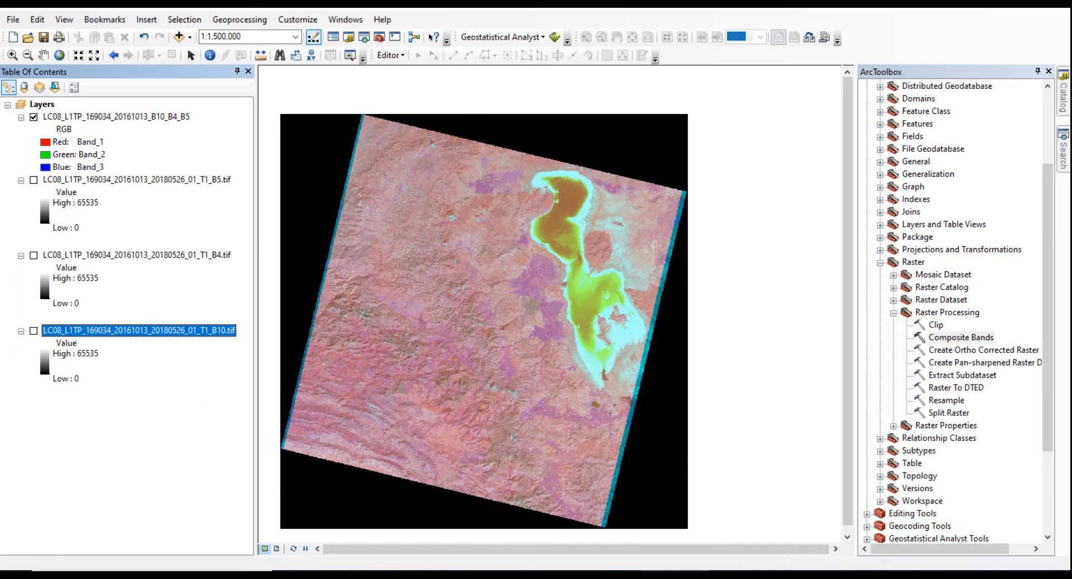
Step: Compare the composite raster with the B5 layer by toggling their visibility, ending with only the composite shown
left_click(34, 117)
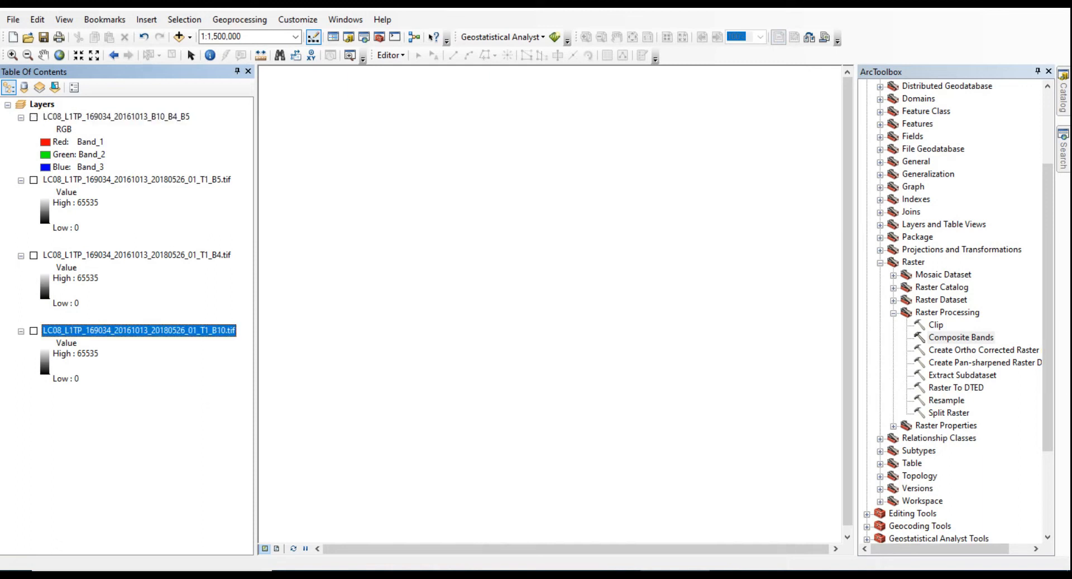
left_click(33, 180)
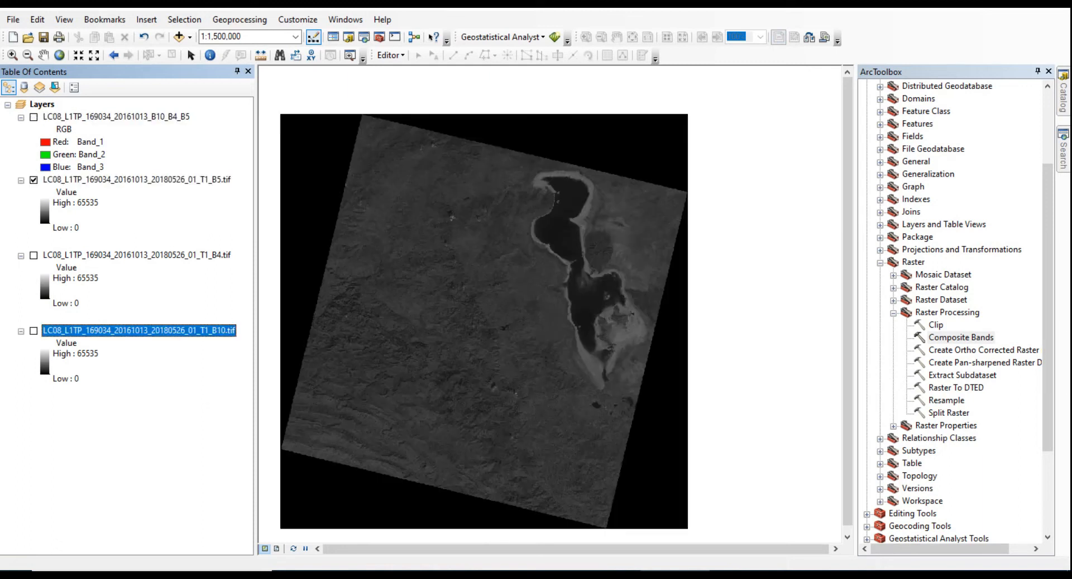
left_click(137, 180)
left_click(34, 180)
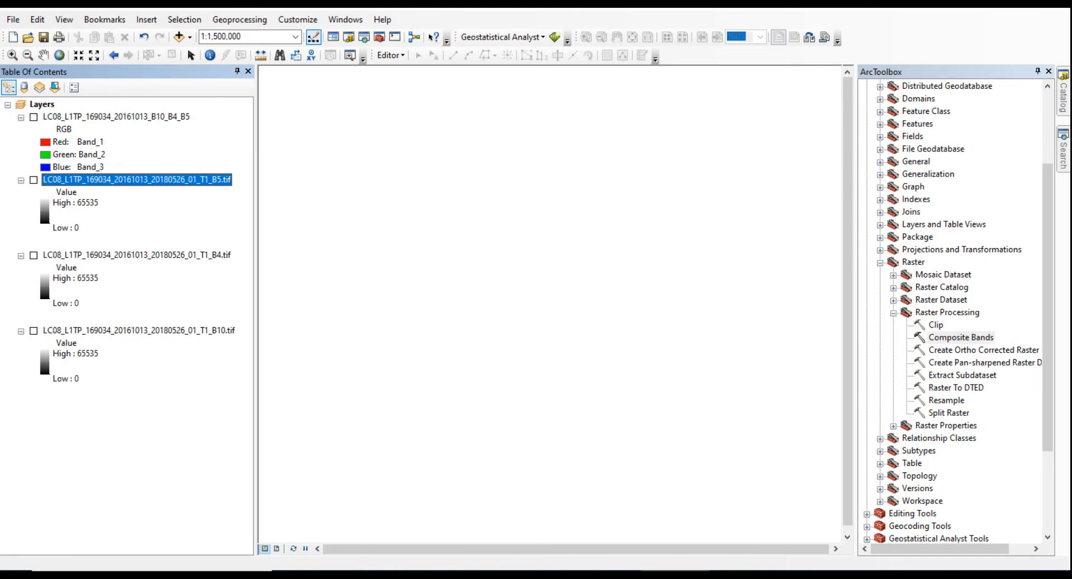
right_click(57, 180)
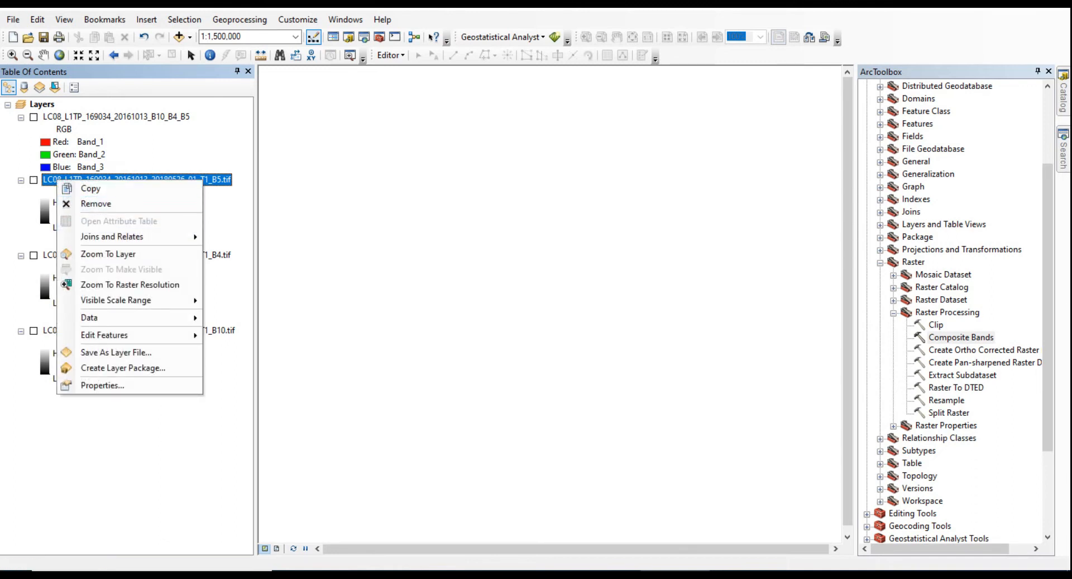
left_click(33, 116)
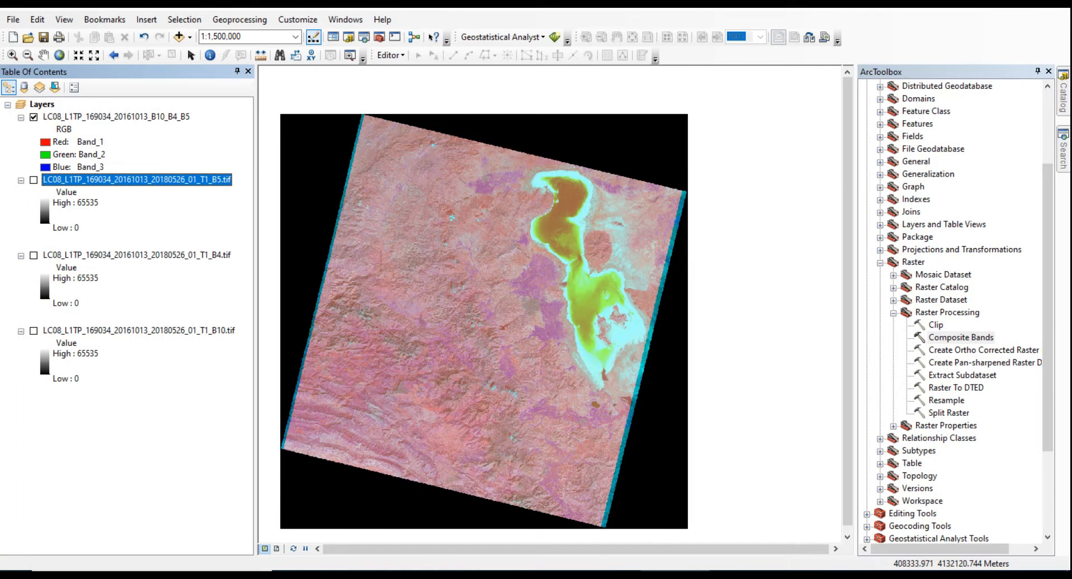
Step: Examine which bands are assigned to the red, green and blue channels of the composite layer
right_click(155, 117)
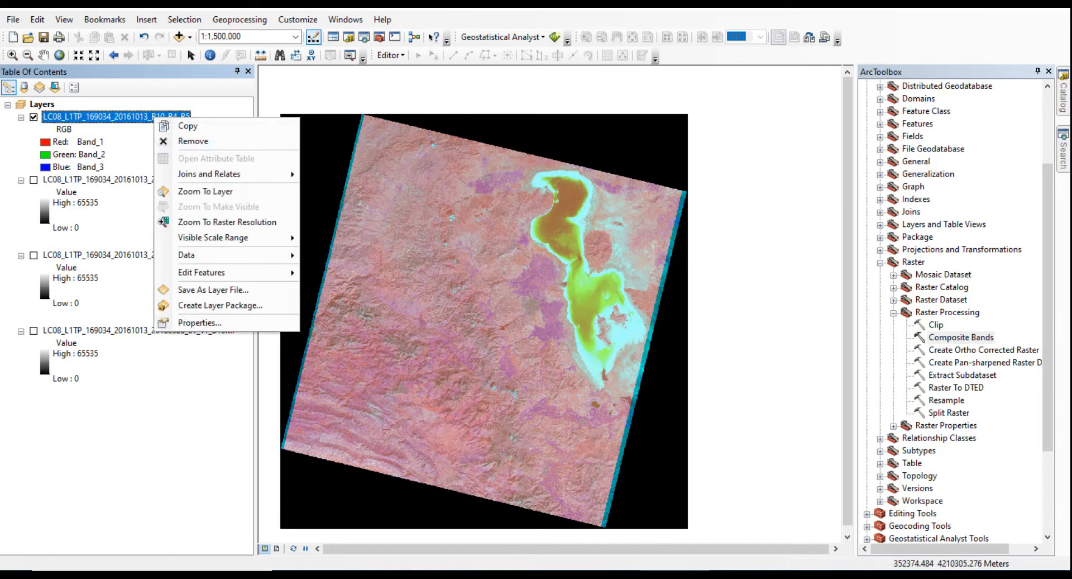
left_click(78, 142)
left_click(79, 155)
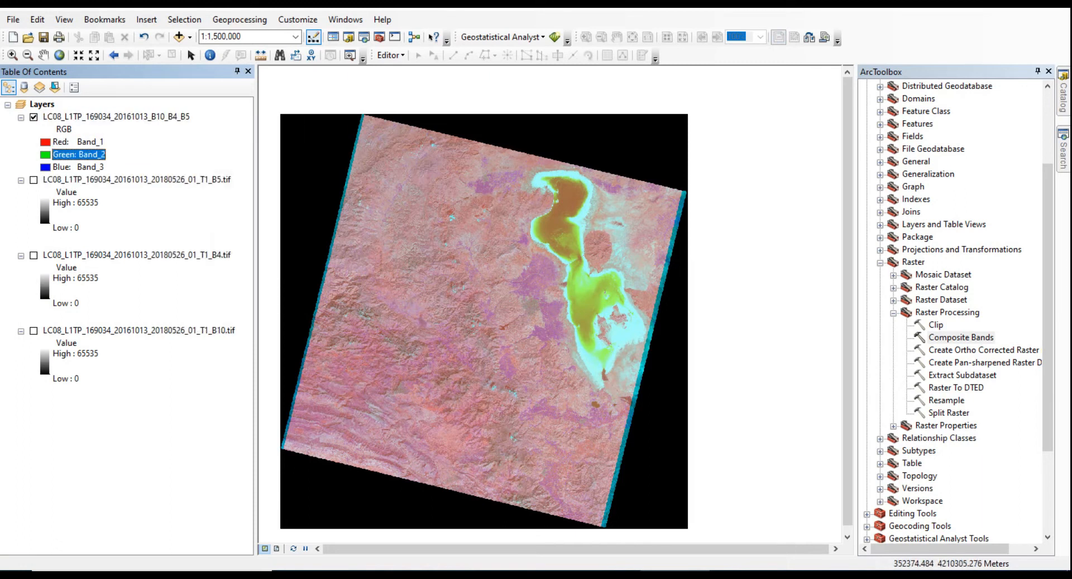
left_click(79, 167)
left_click(78, 142)
left_click(79, 155)
left_click(79, 167)
left_click(79, 142)
left_click(79, 154)
Step: Check the number of bands in the composite layer's source properties and close them
right_click(84, 116)
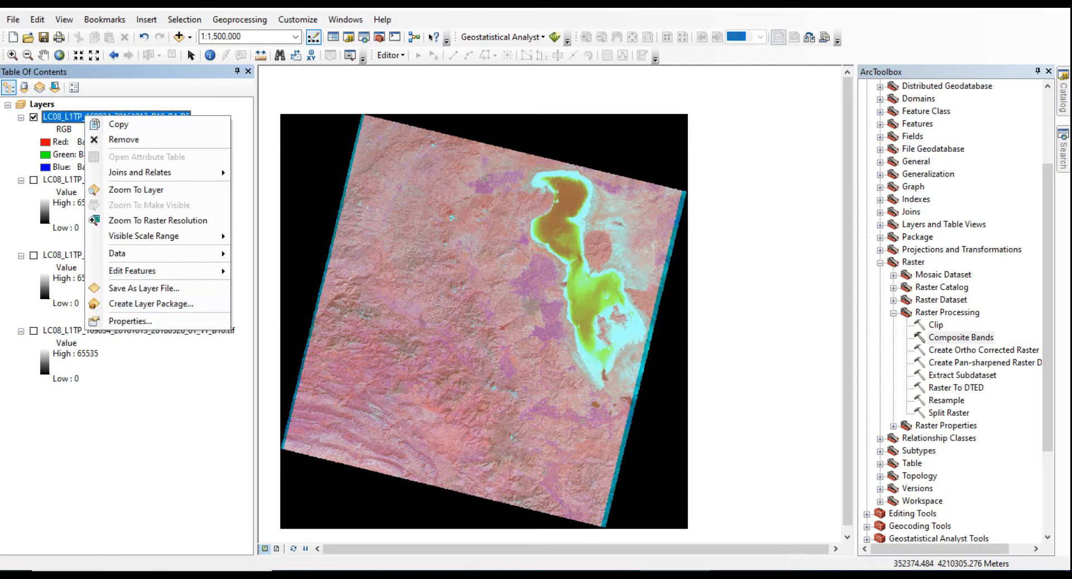
left_click(130, 320)
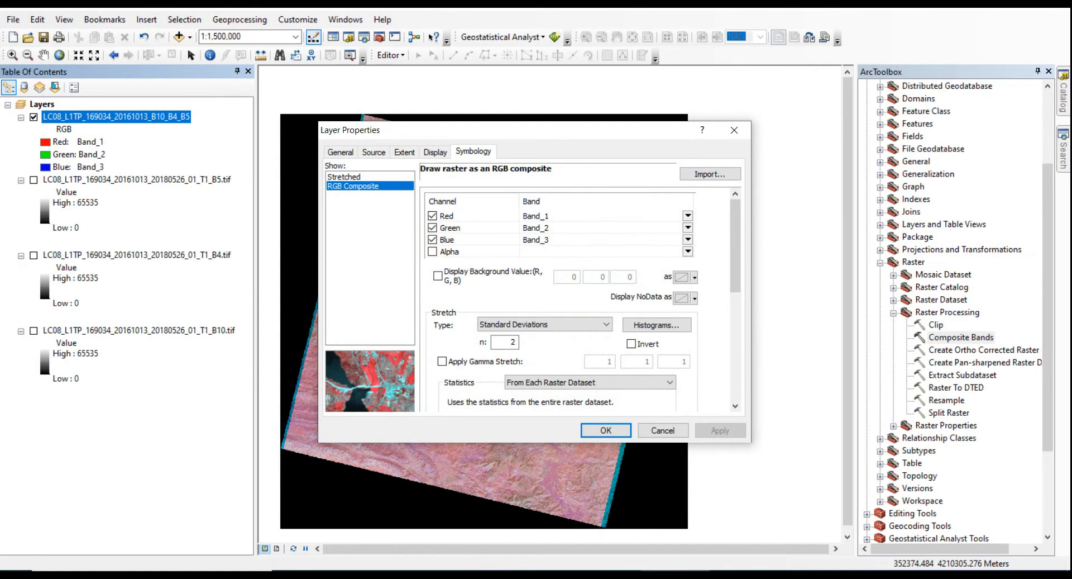
left_click_drag(458, 130, 426, 105)
left_click(341, 126)
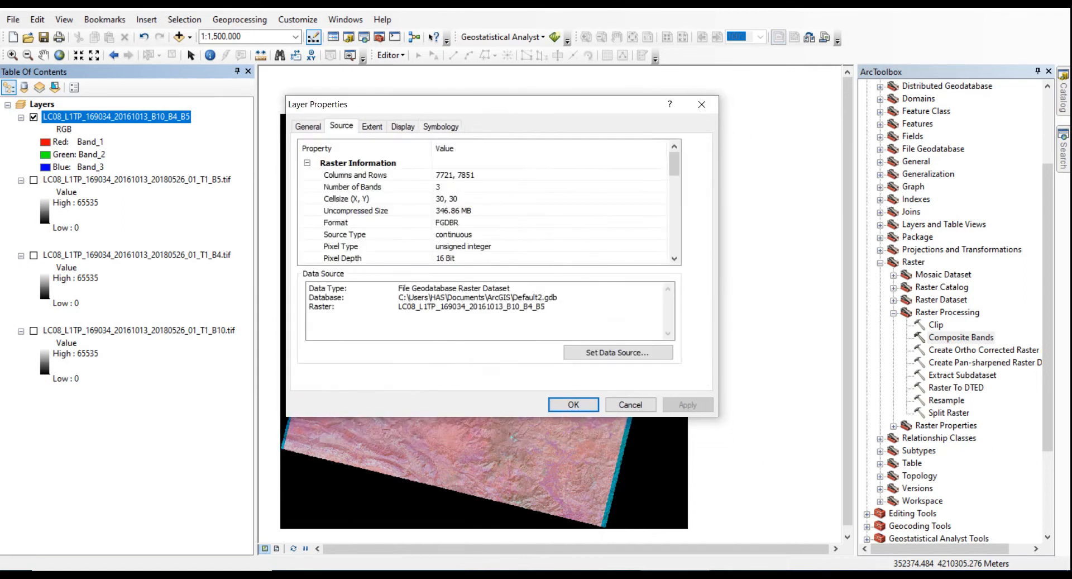
left_click(438, 188)
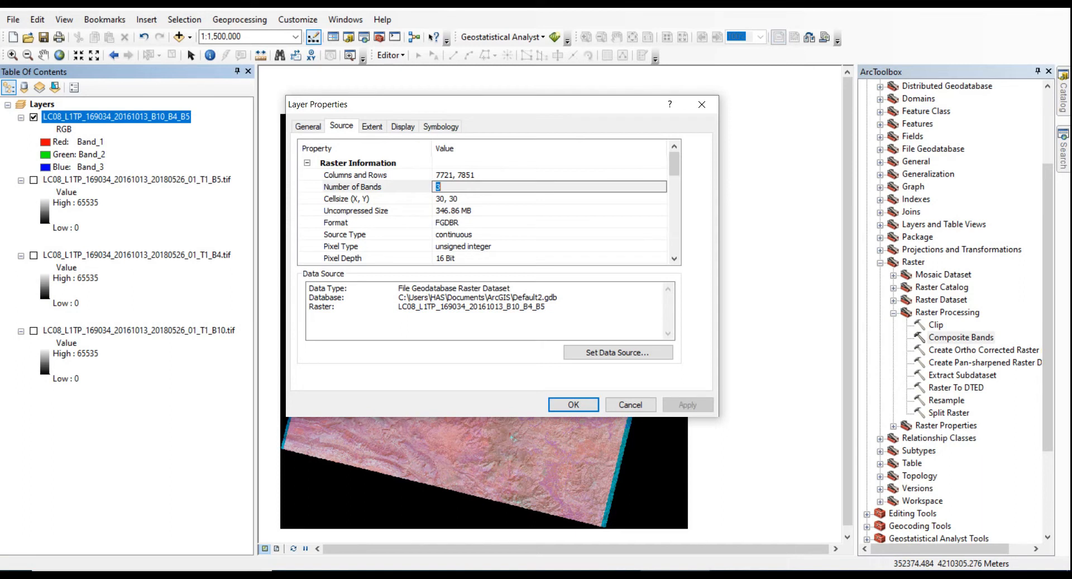
left_click(441, 187)
key("Return")
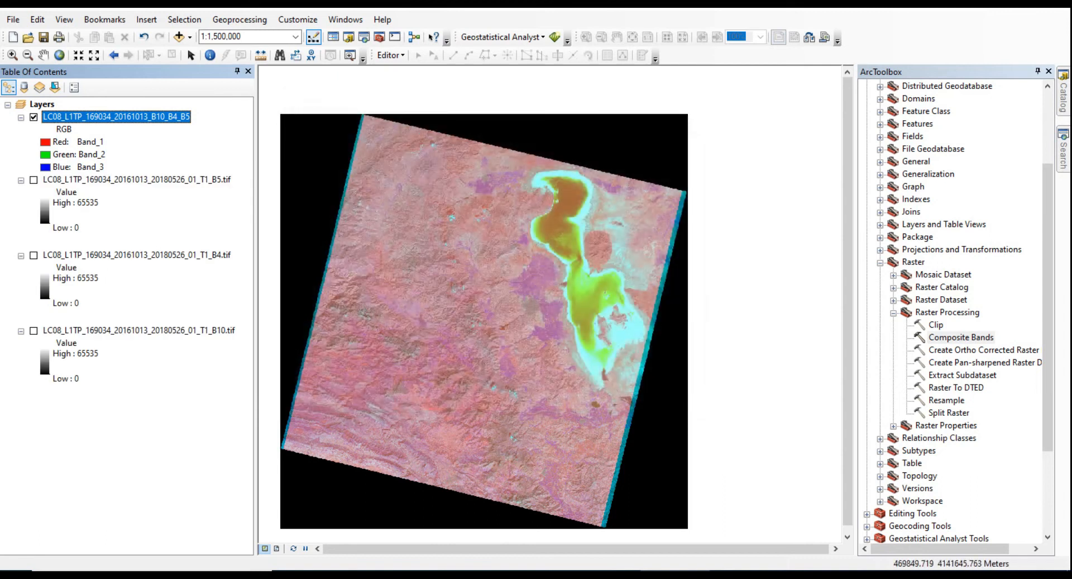
Step: Assign Band_3 to the red channel in the composite layer's RGB symbology and apply it
scroll(545, 288, "up", 2)
scroll(544, 287, "down", 2)
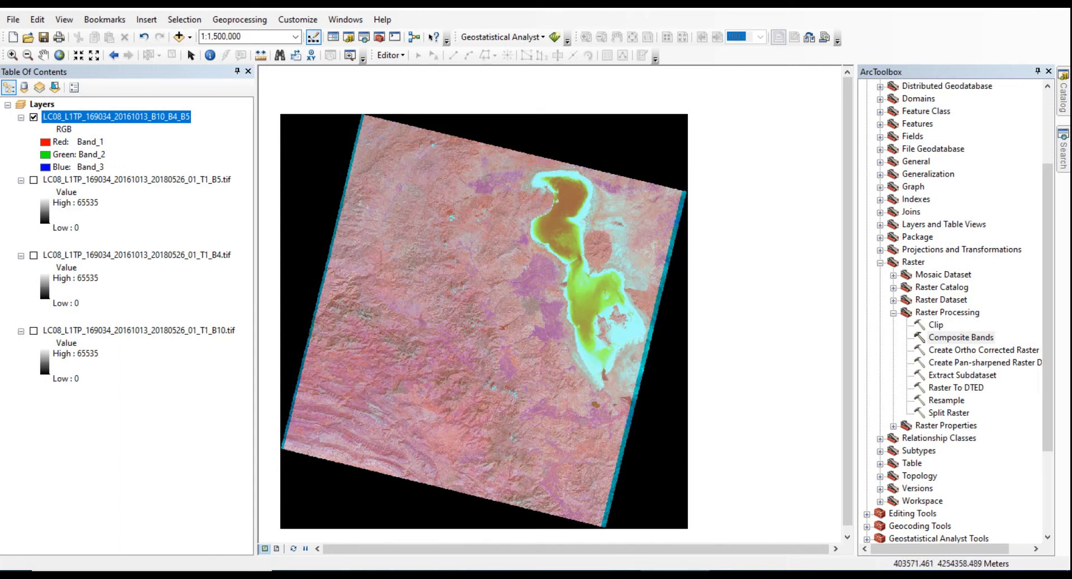
right_click(150, 116)
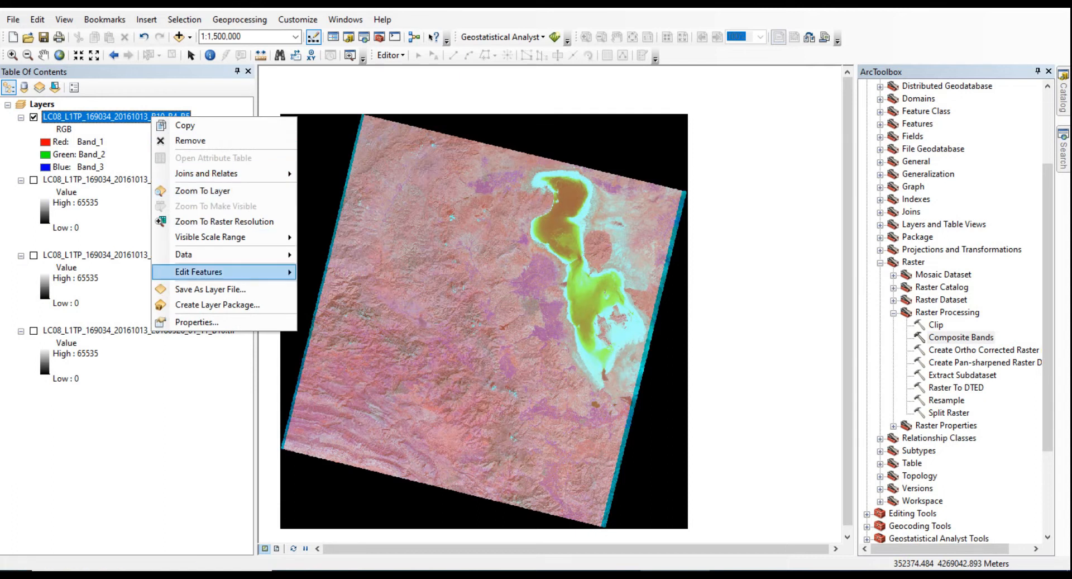
left_click(168, 322)
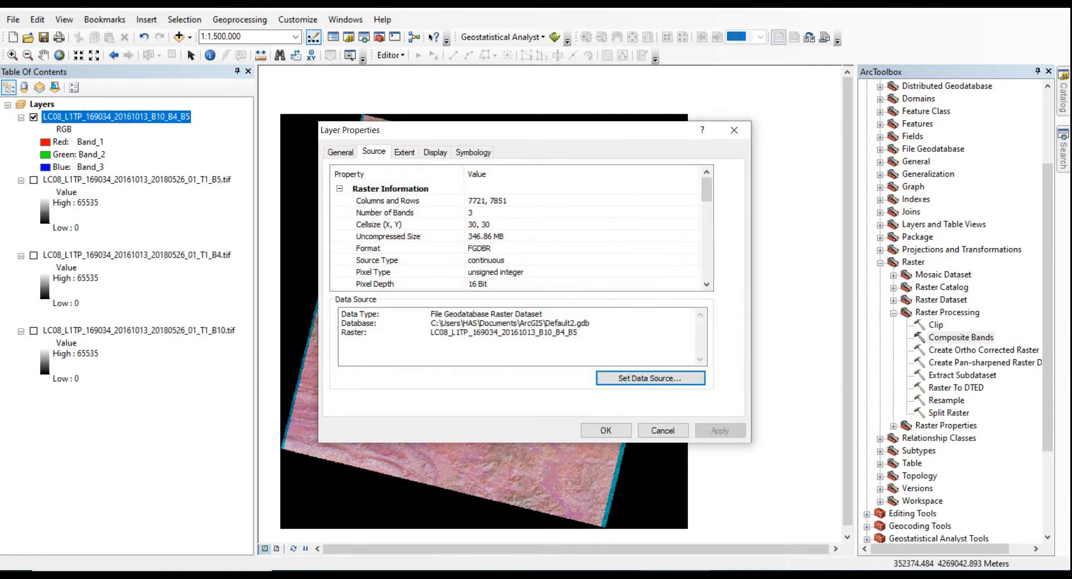
left_click(473, 152)
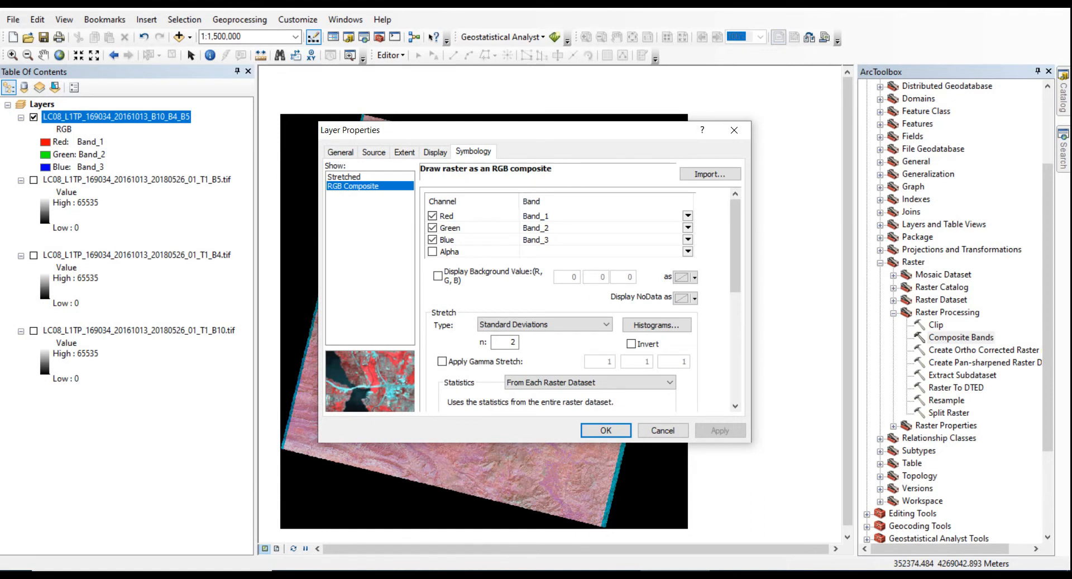
left_click_drag(447, 130, 780, 126)
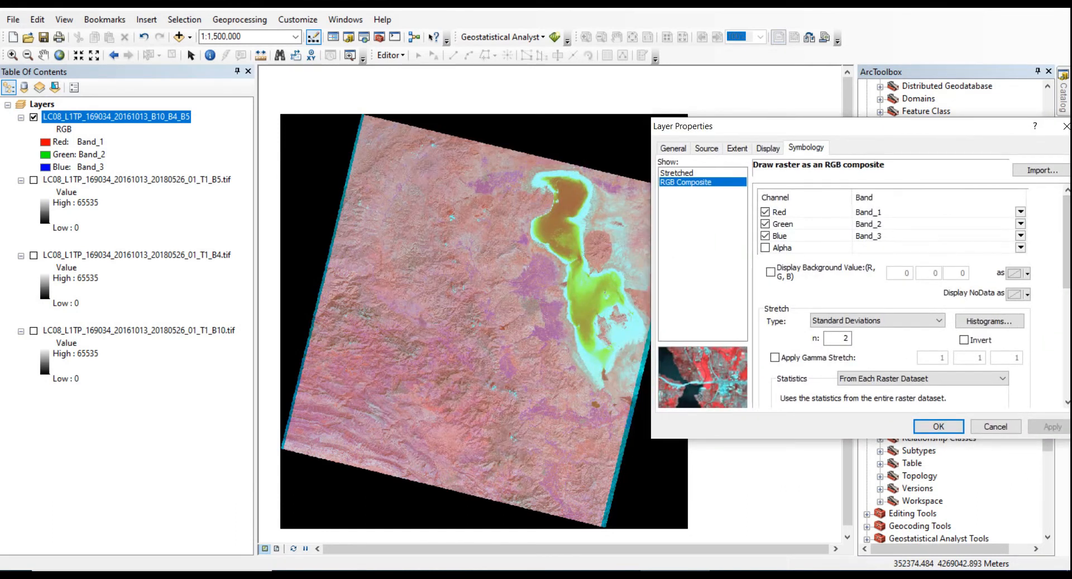
left_click(1021, 213)
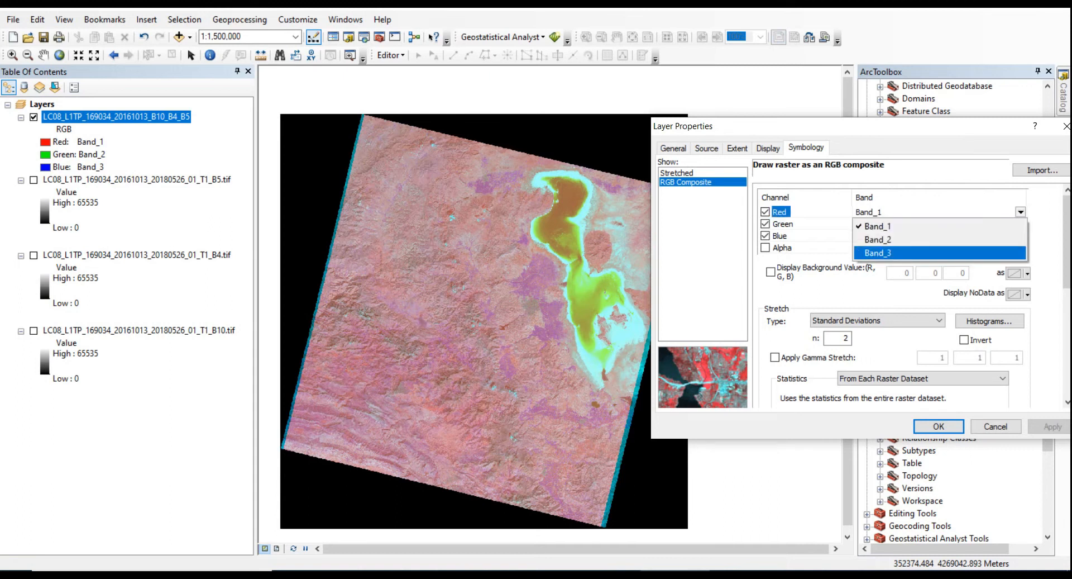
left_click(882, 252)
left_click(1053, 426)
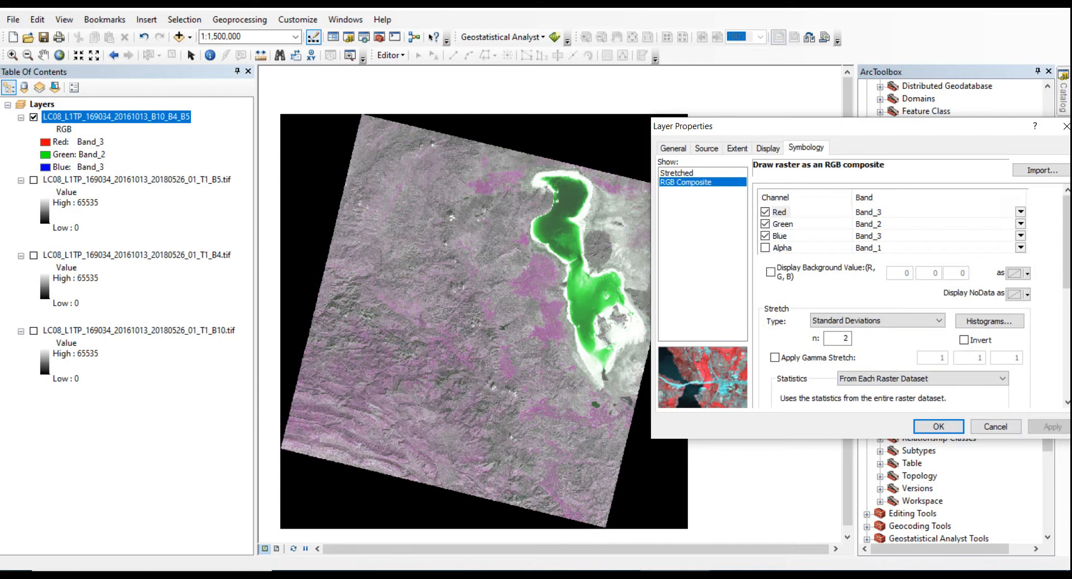
Step: Assign Band_1 to both the green and blue channels of the composite layer and apply the change
left_click(1021, 224)
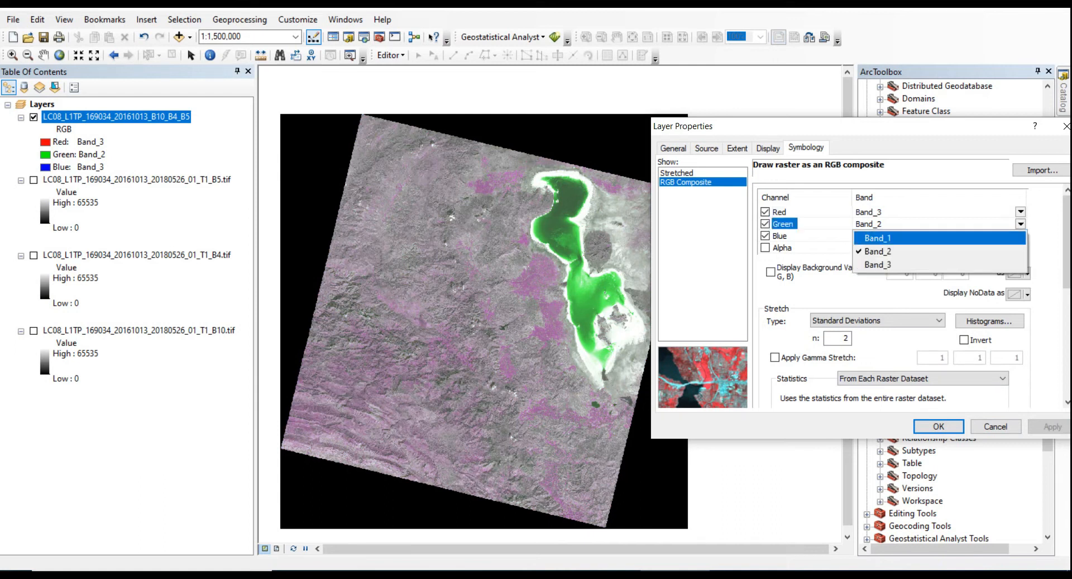
left_click(942, 237)
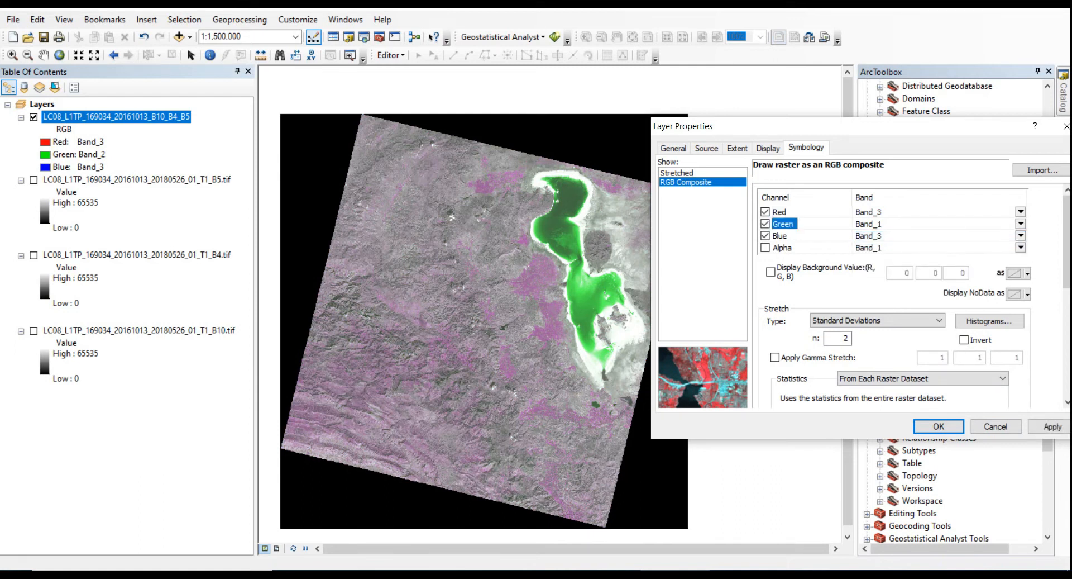
left_click(1021, 236)
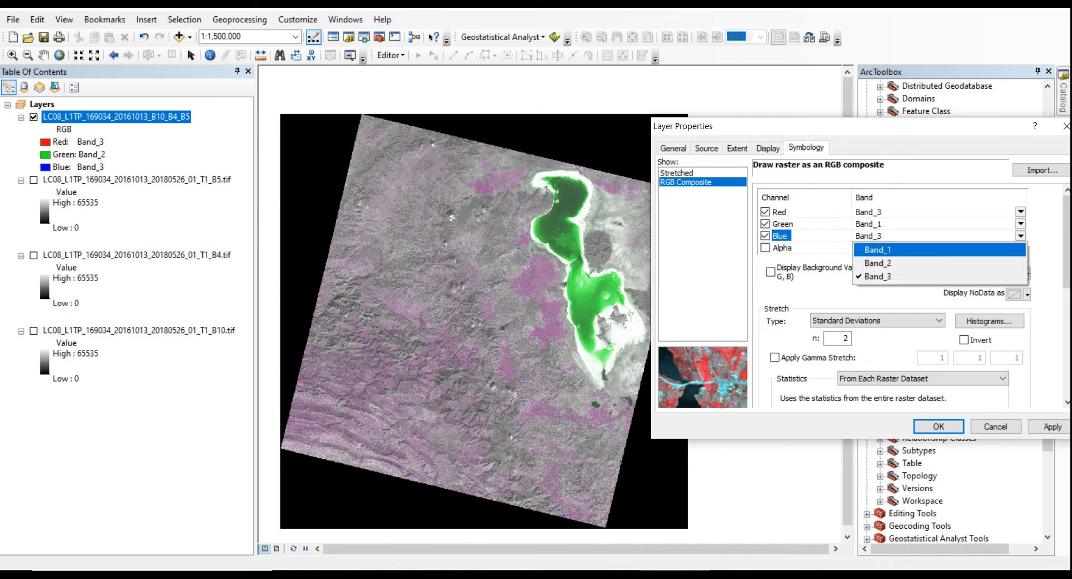
left_click(882, 249)
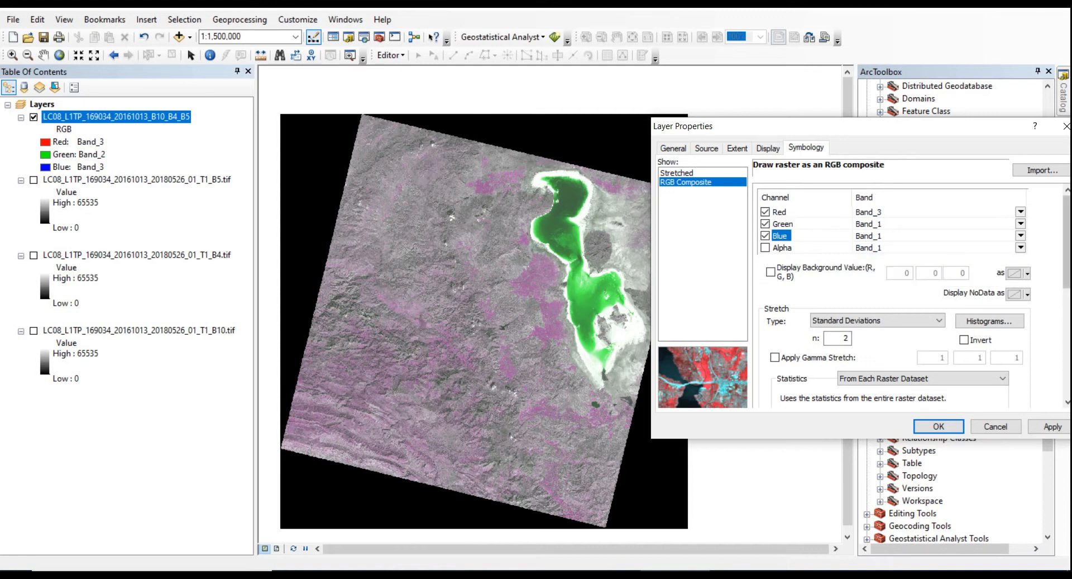
left_click(1052, 426)
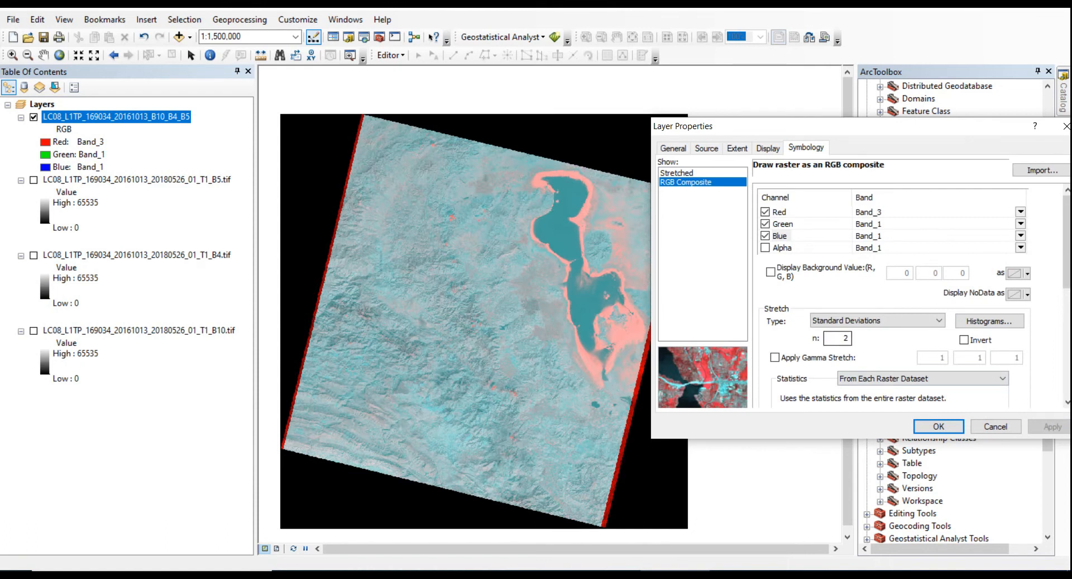
Step: Assign Band_2 to the red channel and to the green channel of the composite layer, applying each change
left_click(1021, 212)
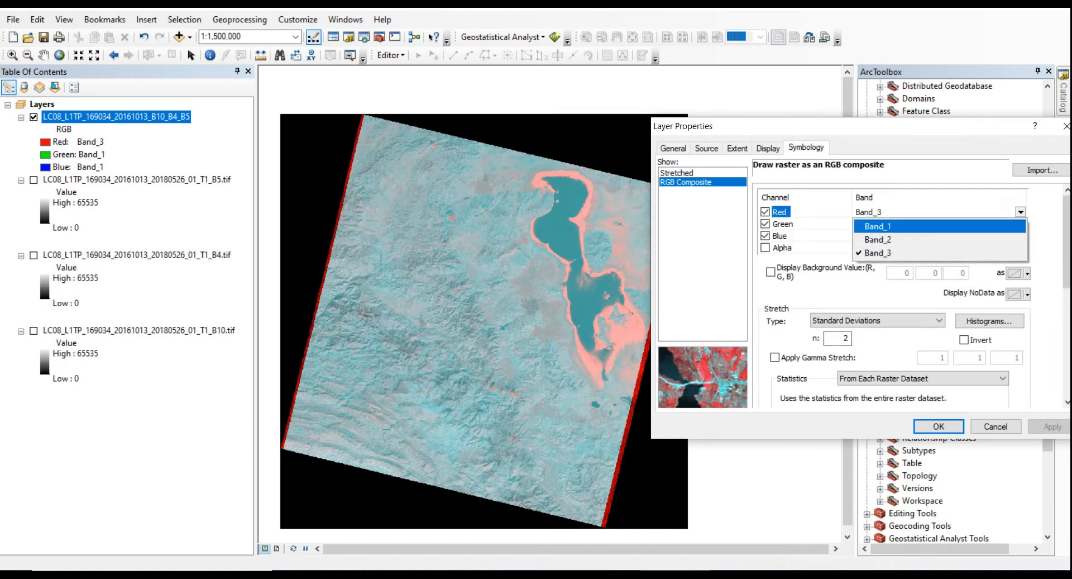
left_click(938, 239)
left_click(1053, 426)
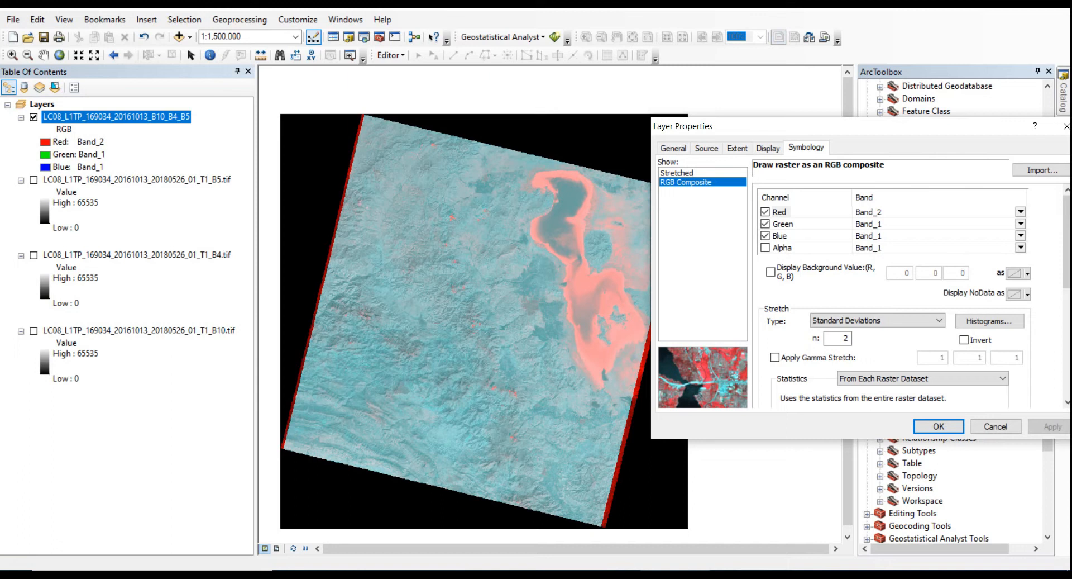
left_click(1021, 223)
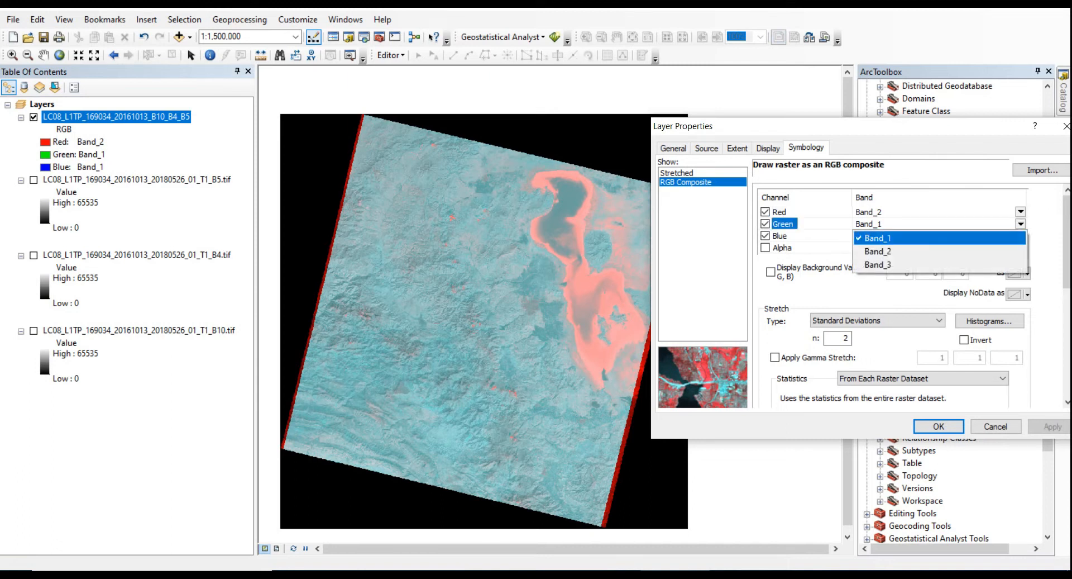
left_click(938, 251)
left_click(1053, 426)
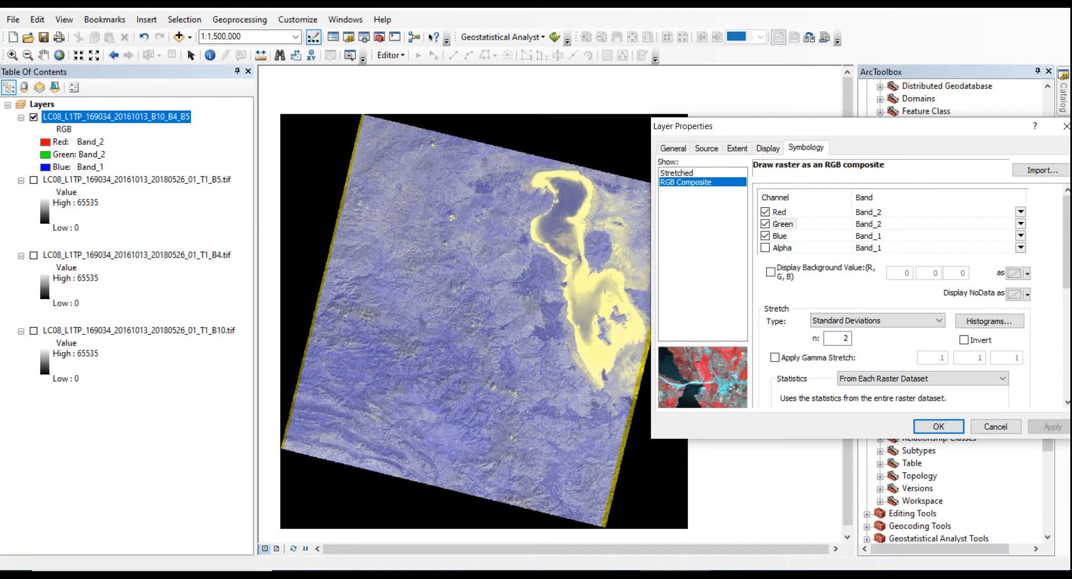
Step: Review the red, green and blue channel assignments of the composite layer and close its properties
left_click(780, 212)
left_click(783, 224)
left_click(781, 235)
left_click_drag(726, 125, 516, 92)
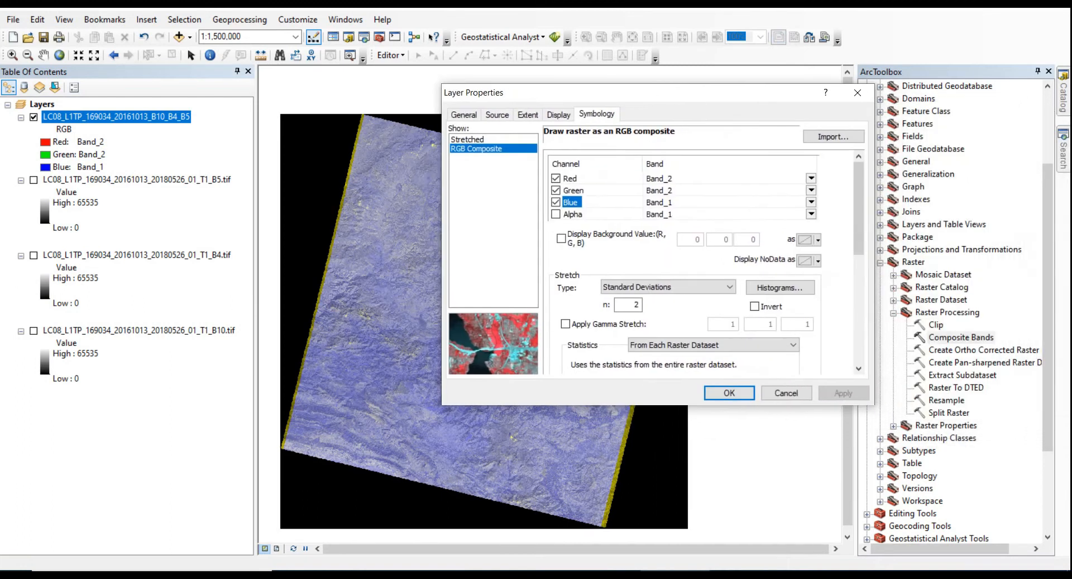
left_click(786, 392)
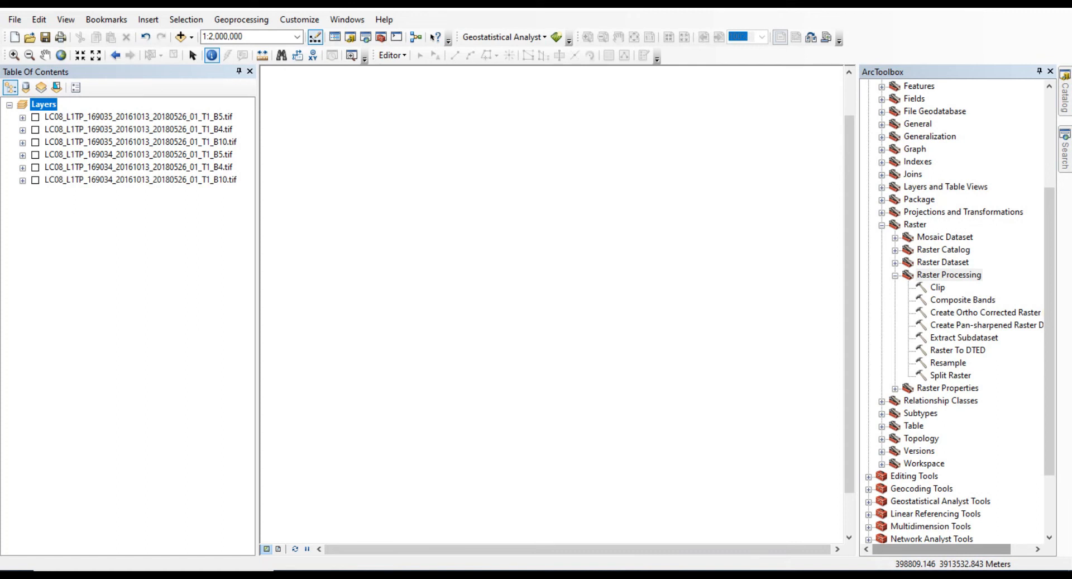
Step: Switch to File Explorer, examine the B1 to B11 band files in the LandSat 8 first scene 6_10_2019 folder, and return to ArcMap
key("alt+Tab")
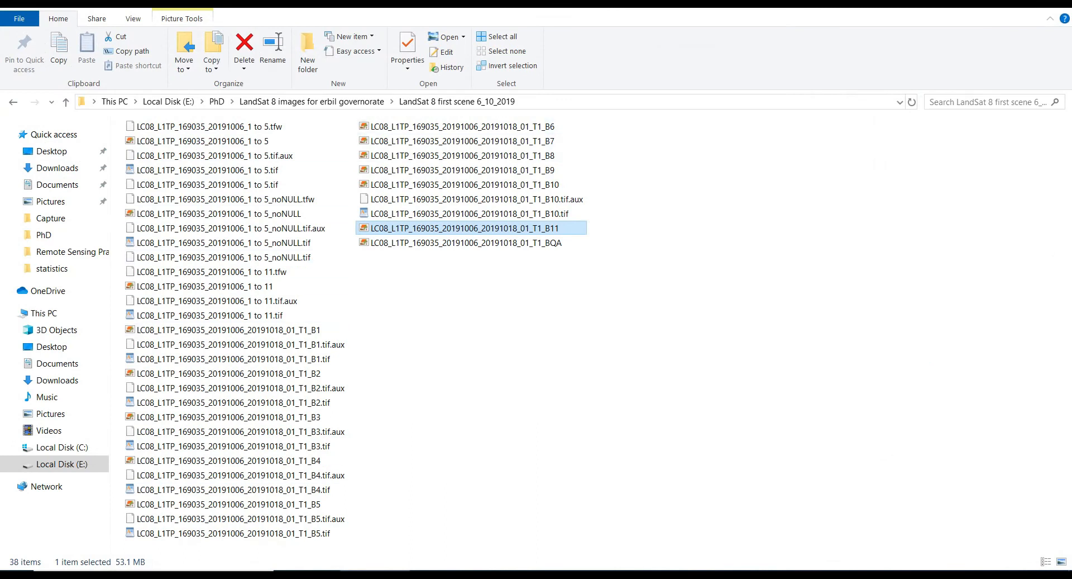
left_click(288, 330)
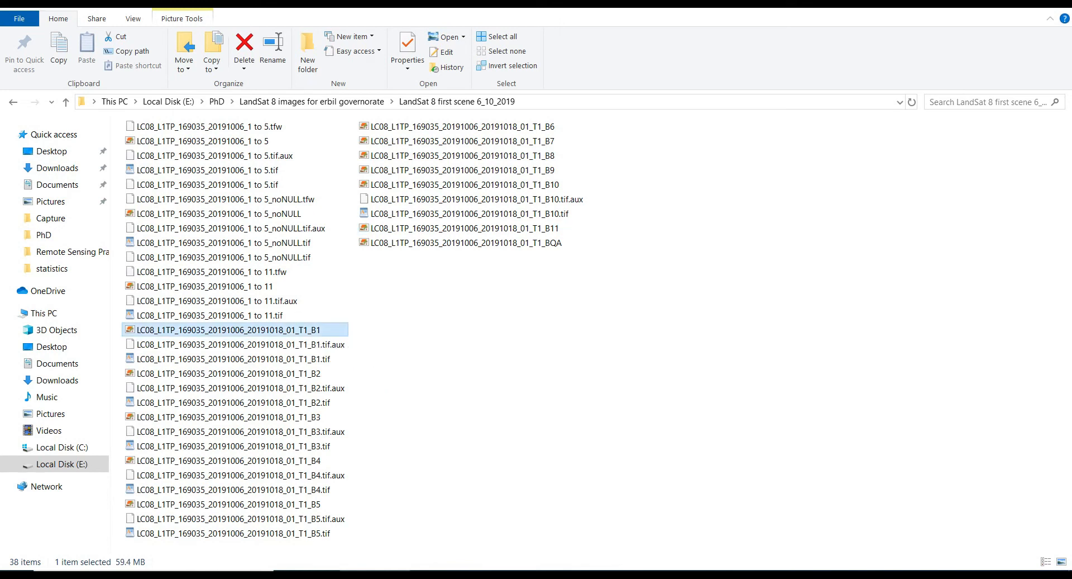
left_click(286, 359)
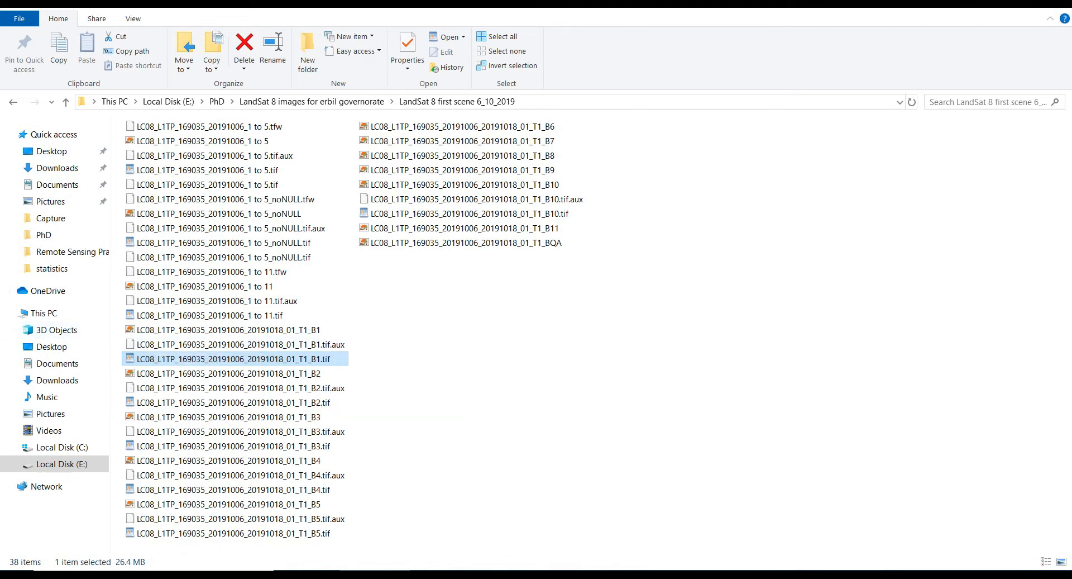
left_click(228, 330)
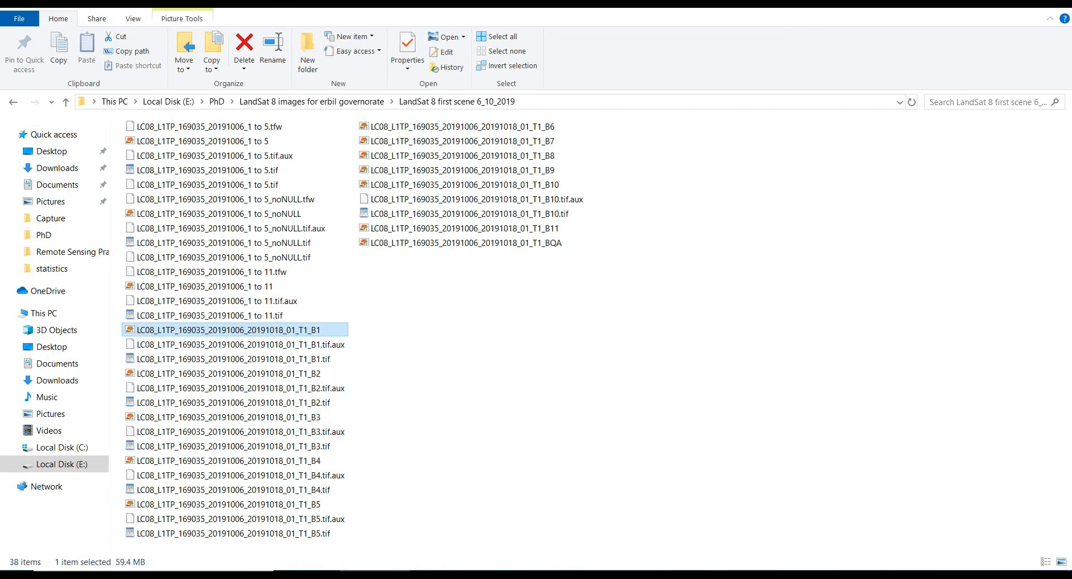
left_click(471, 229)
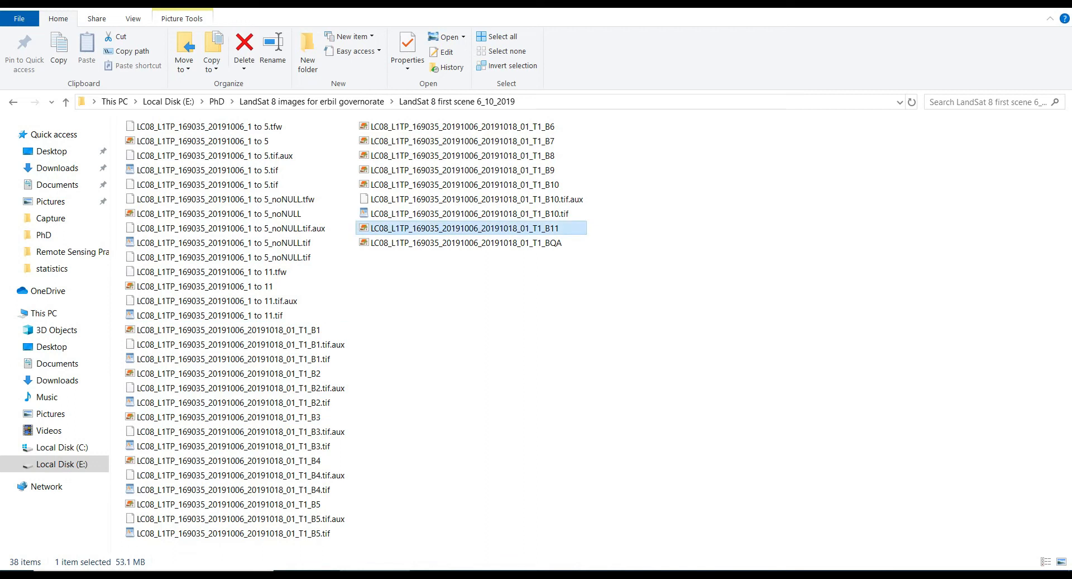
mouse_move(676, 576)
left_click(676, 530)
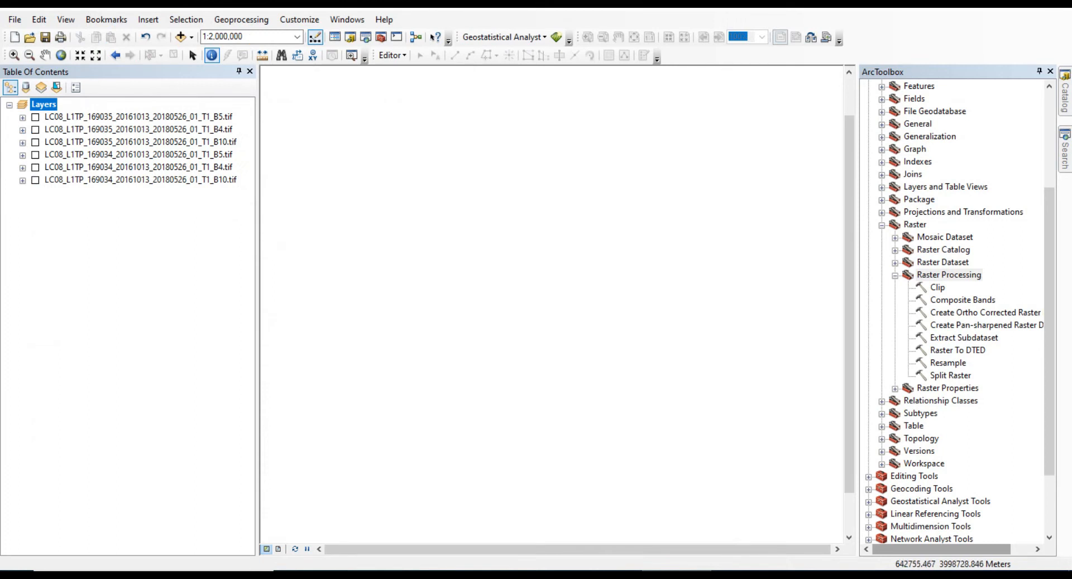
Step: Display the B5 layers of scenes 169034 and 169035 together to examine how the two scenes adjoin
double_click(963, 300)
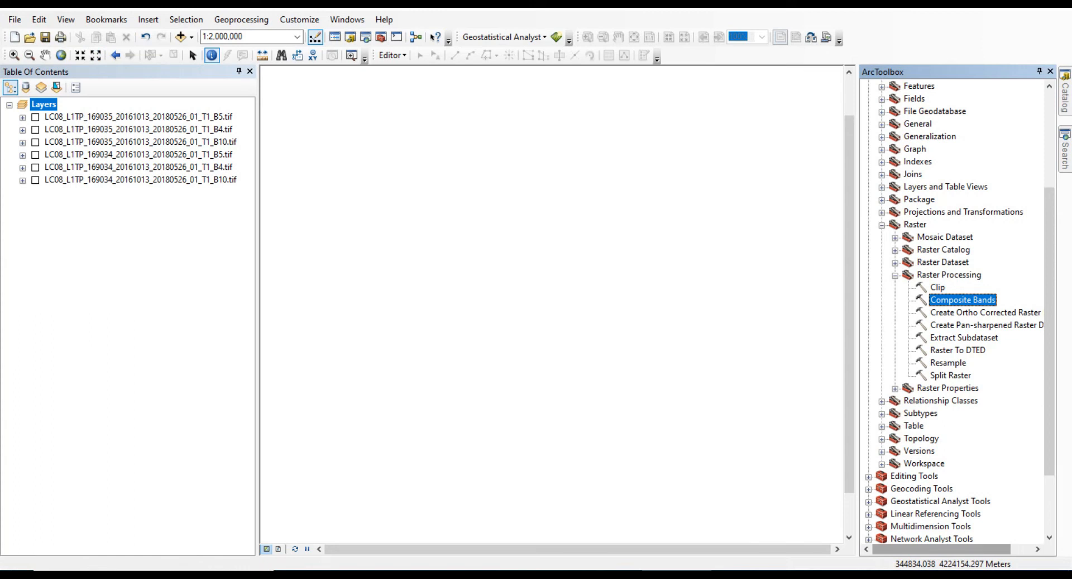
left_click(139, 155)
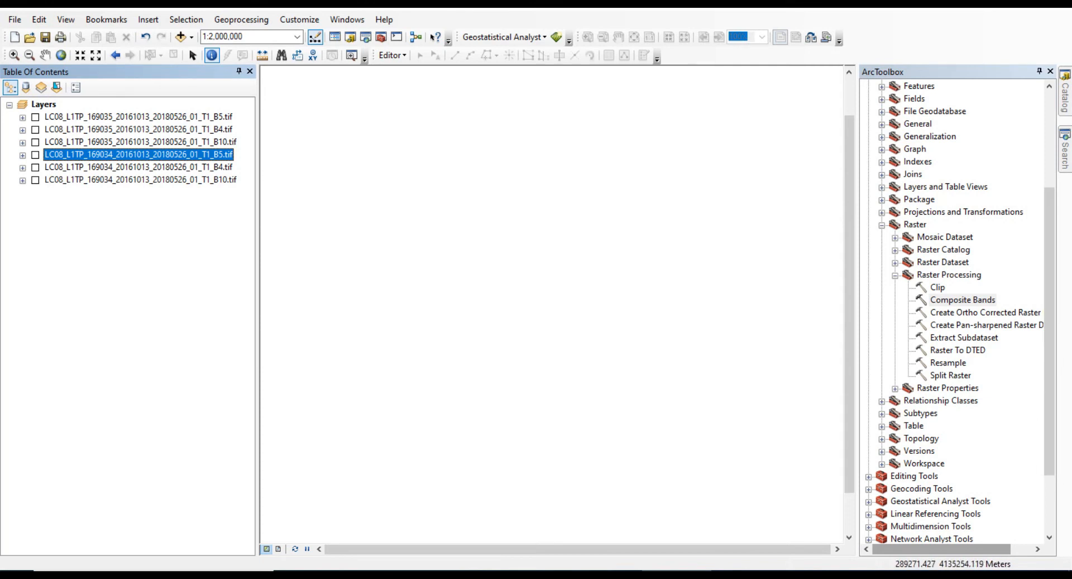
left_click(35, 155)
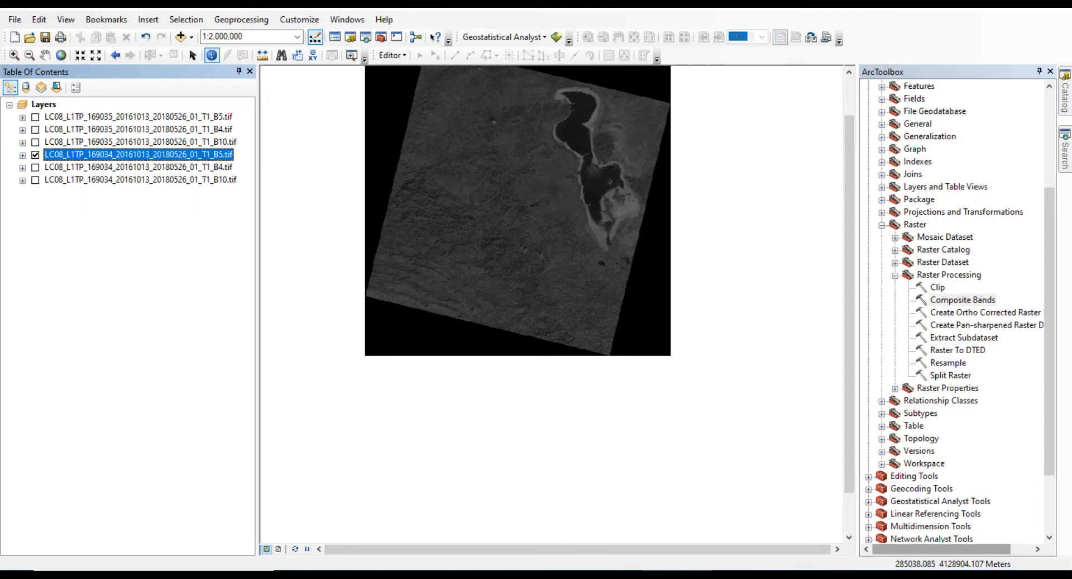
left_click(139, 117)
left_click(35, 118)
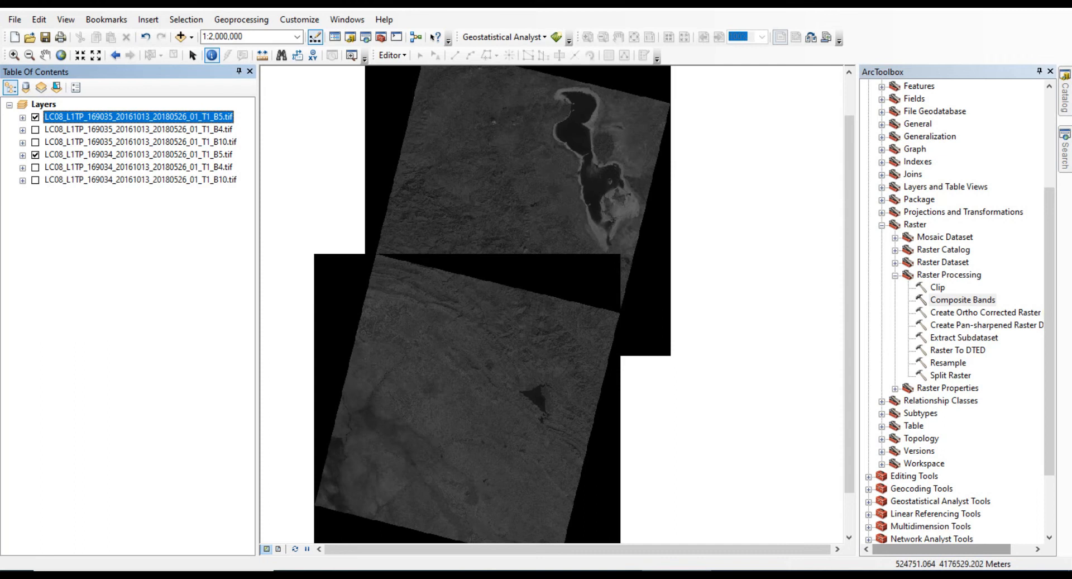
Step: Close the Identify results for the 169034 B5 raster and switch to the Select Elements tool
left_click(578, 161)
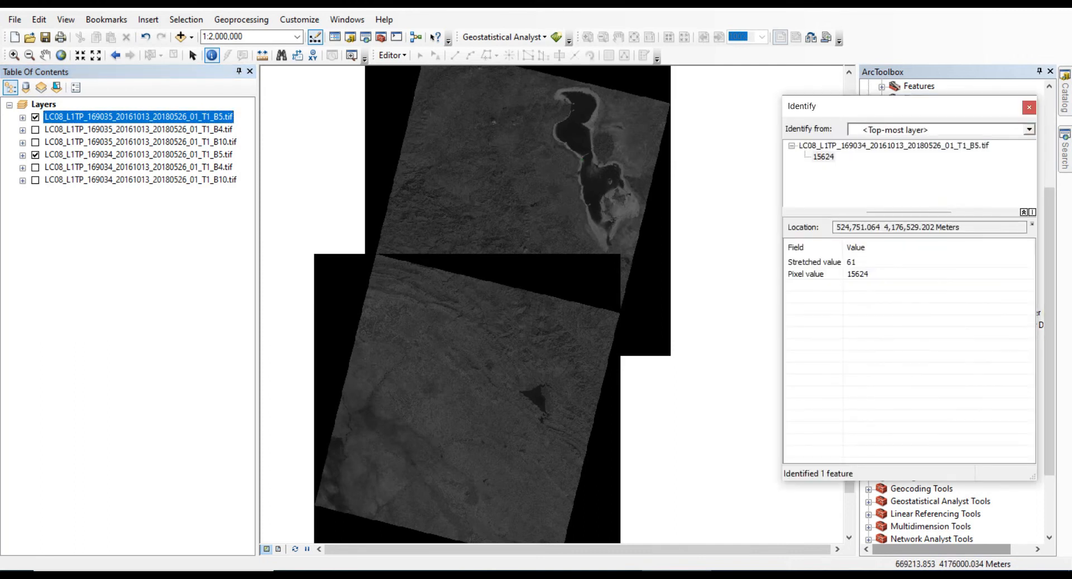
left_click(1029, 107)
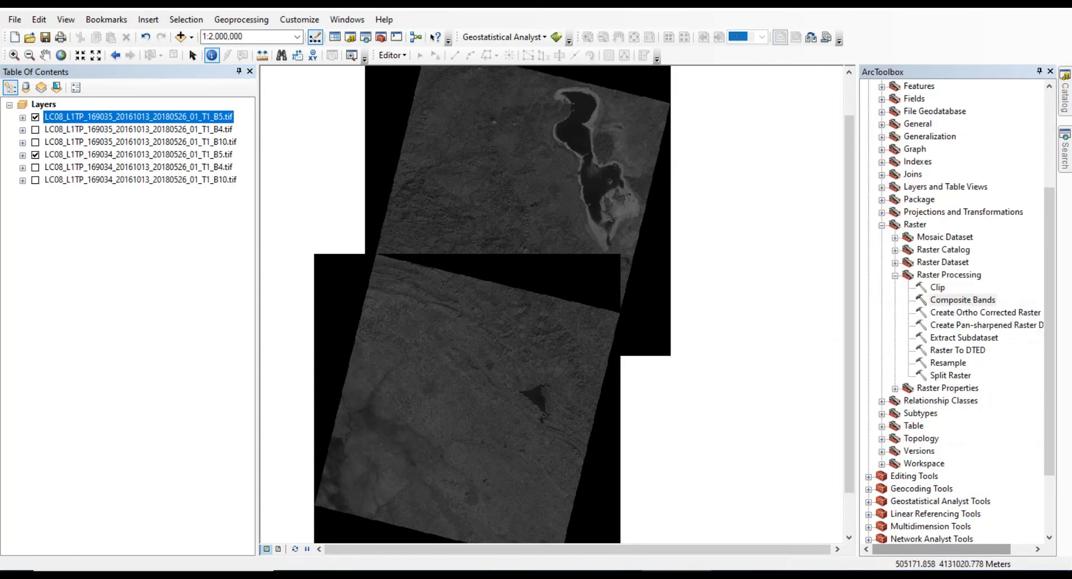
left_click(193, 54)
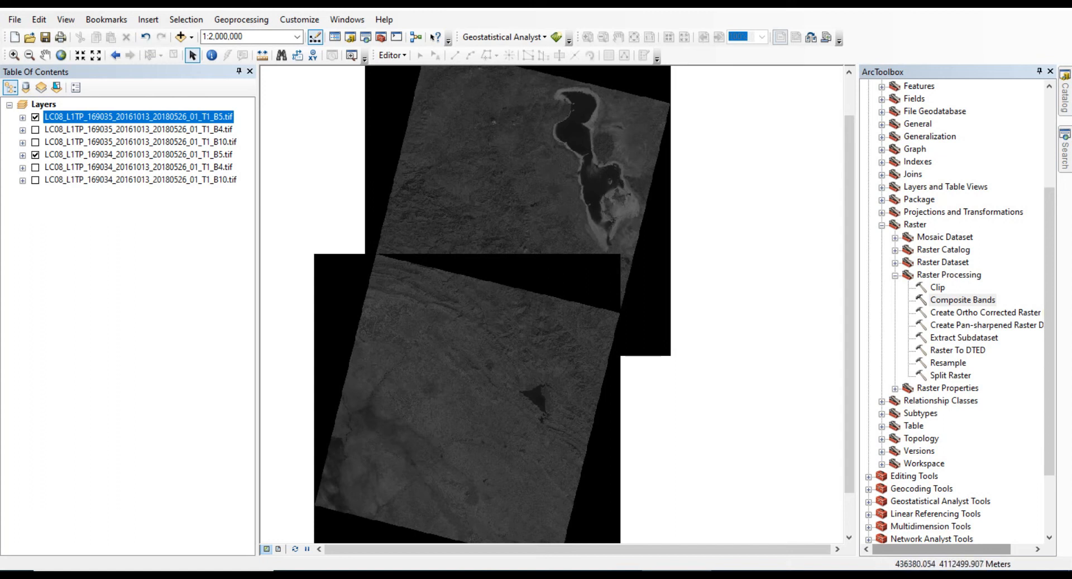
Step: Hide the B5 layers of both scenes and display only the B4 layer of scene 169035
left_click(35, 155)
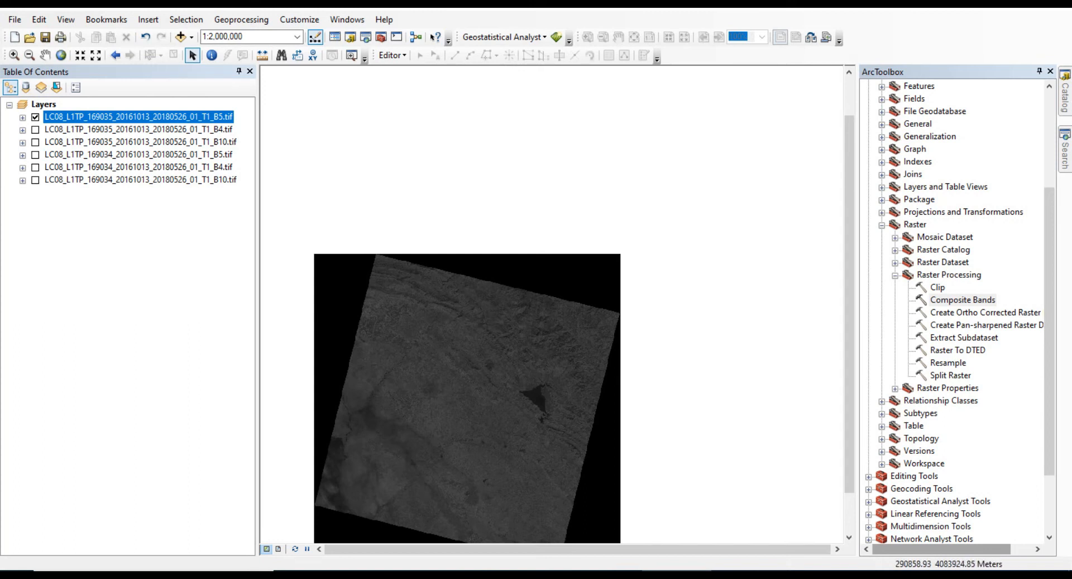
left_click(138, 129)
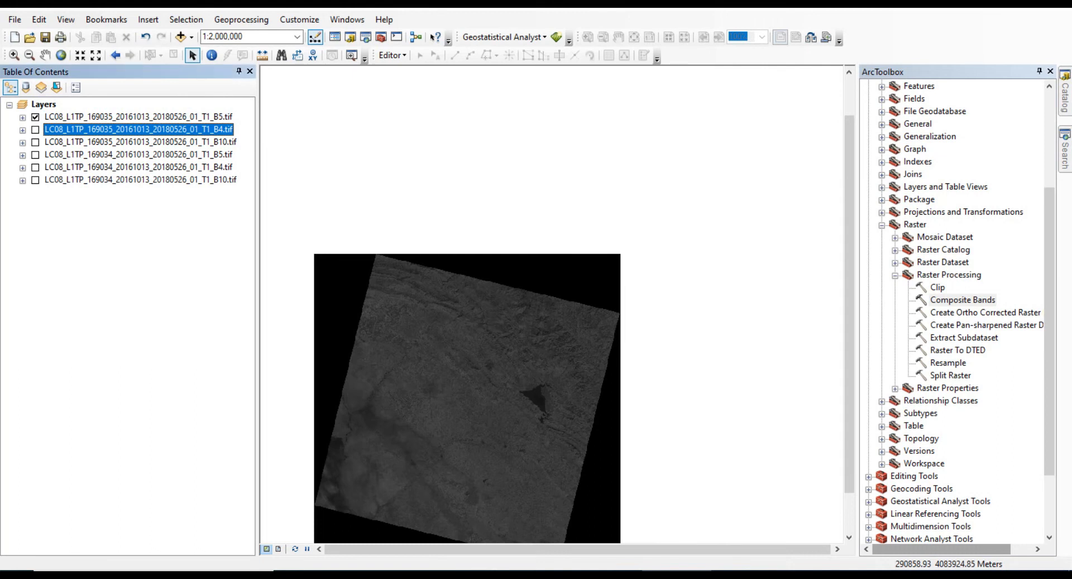
left_click(35, 129)
left_click_drag(849, 304, 850, 343)
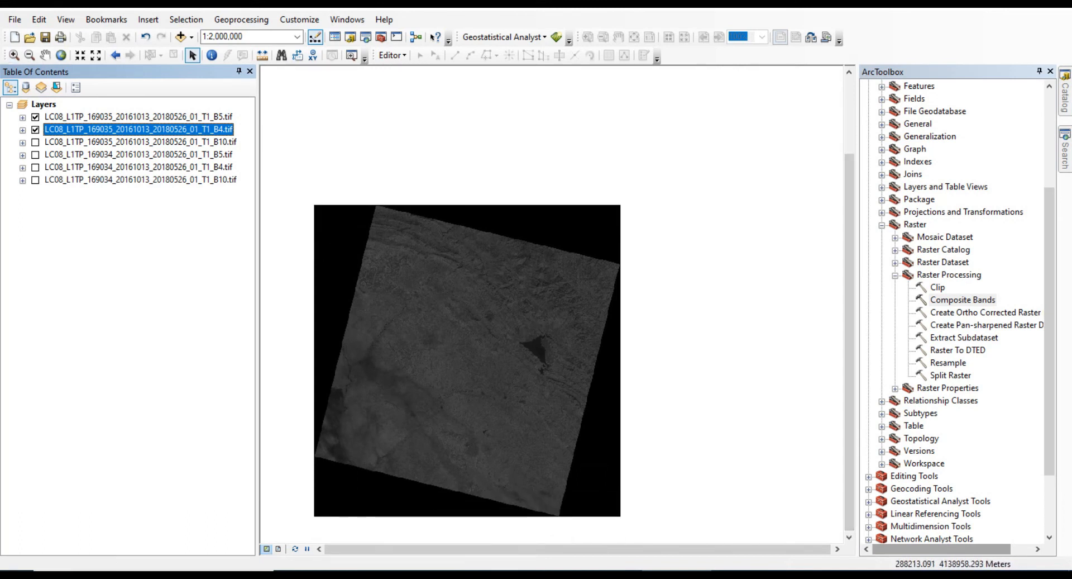
left_click(35, 117)
left_click(35, 129)
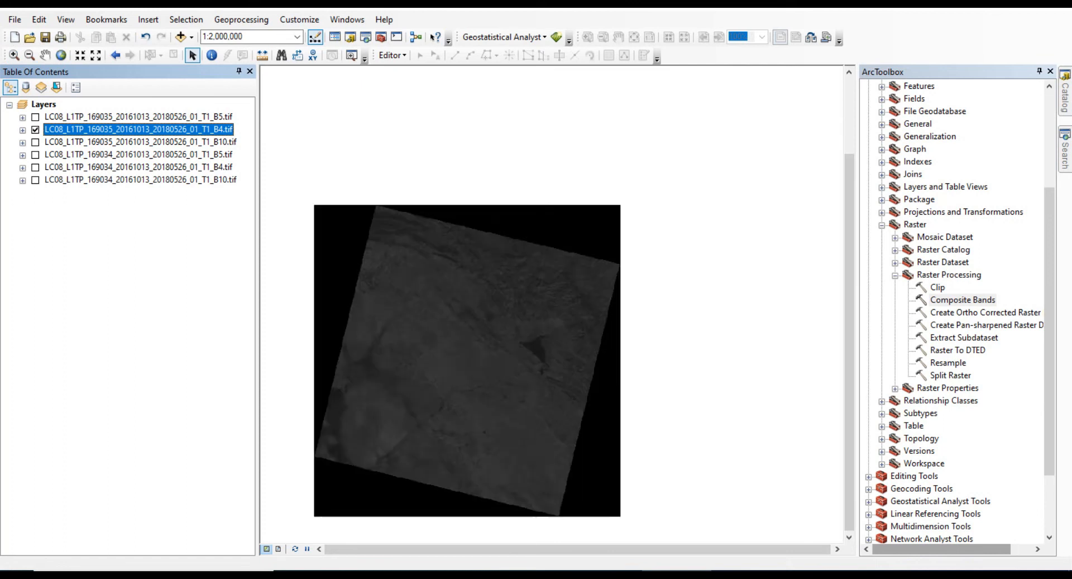
Step: Expand the Raster Dataset toolset within the Raster group of the Data Management Tools
left_click(963, 300)
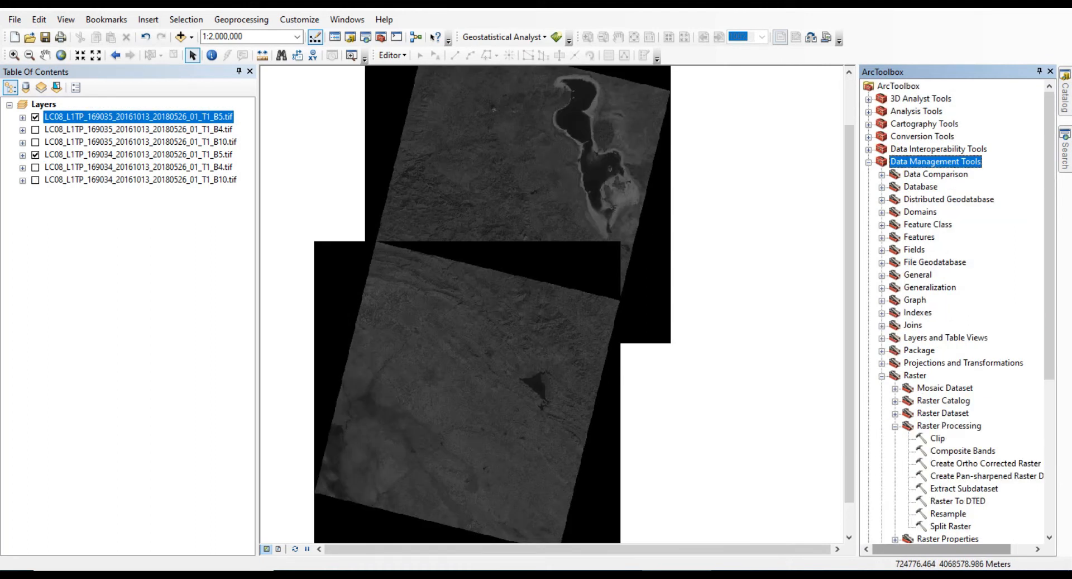
scroll(955, 308, "down", 5)
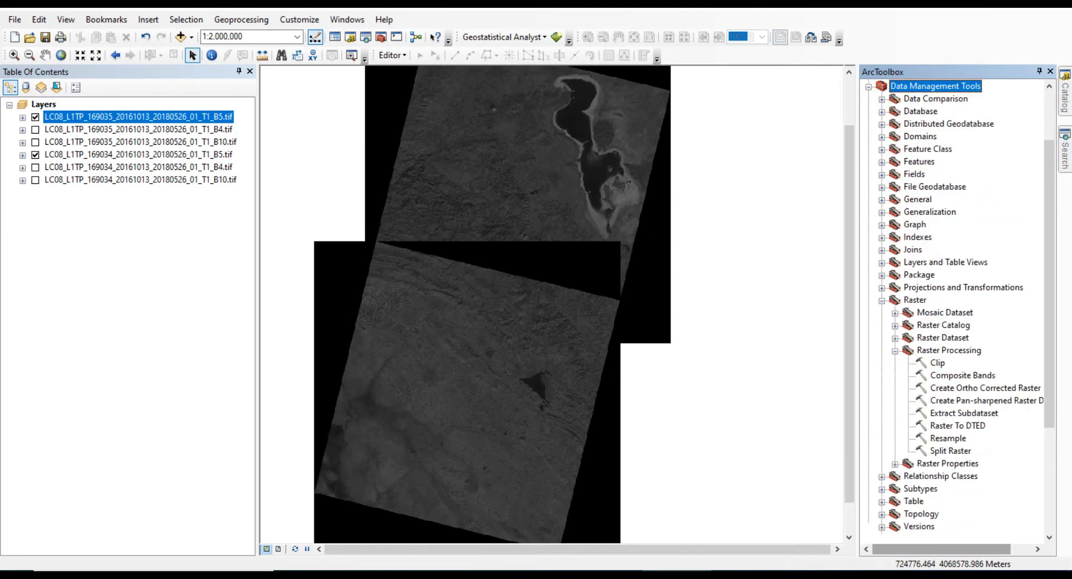
left_click(915, 186)
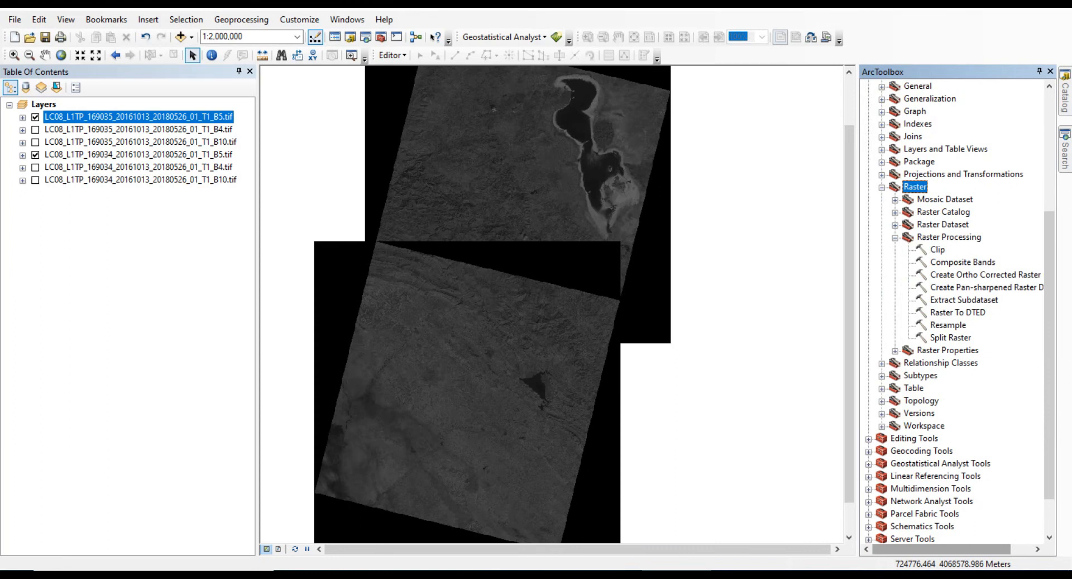
left_click(896, 225)
left_click(943, 225)
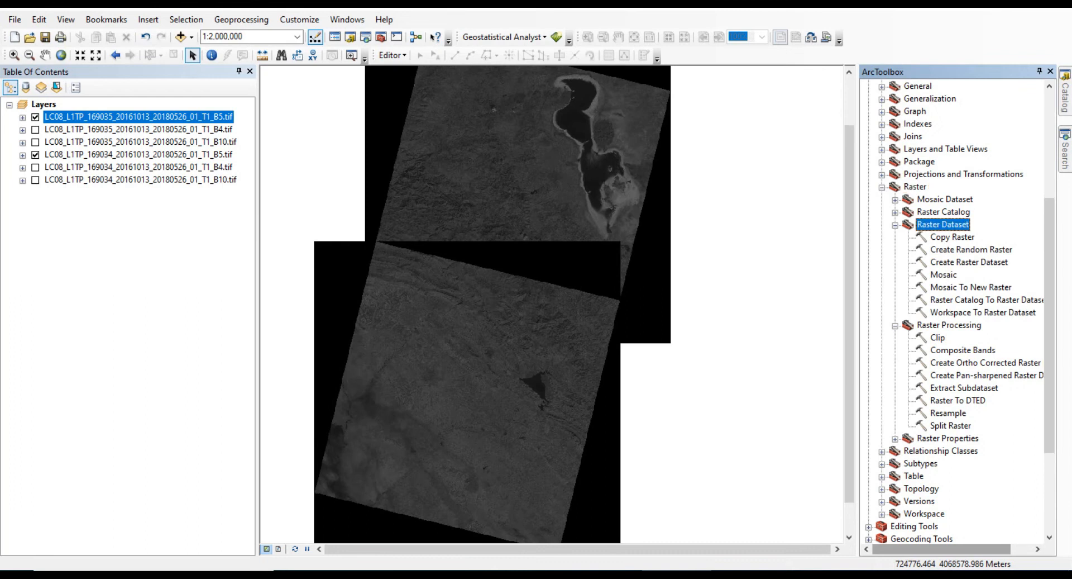
Step: Compare the descriptions of the Mosaic and Mosaic To New Raster tools and open the Mosaic tool
left_click(944, 274)
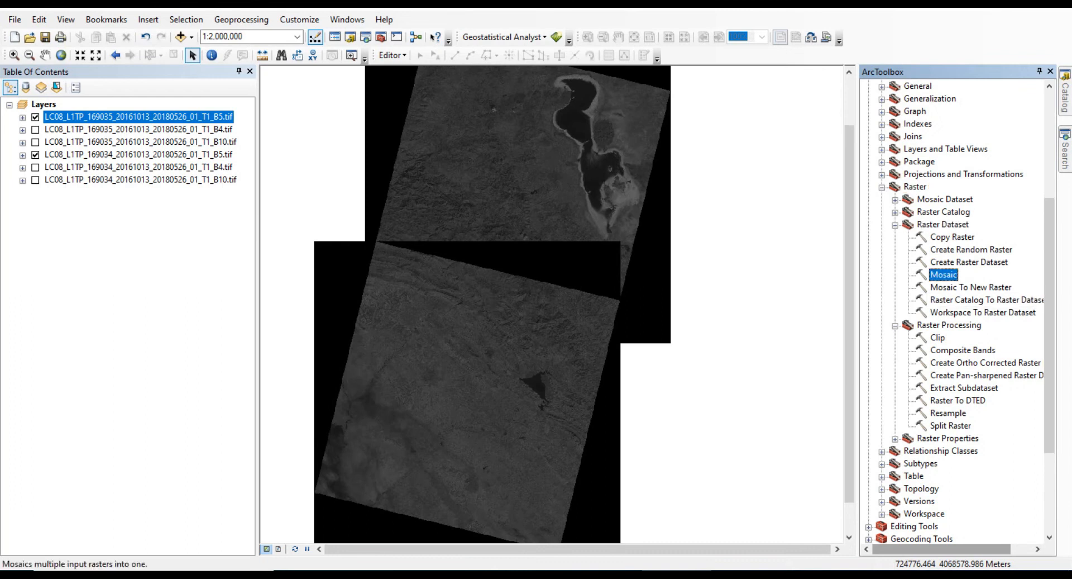
left_click(970, 287)
left_click(943, 275)
left_click(970, 287)
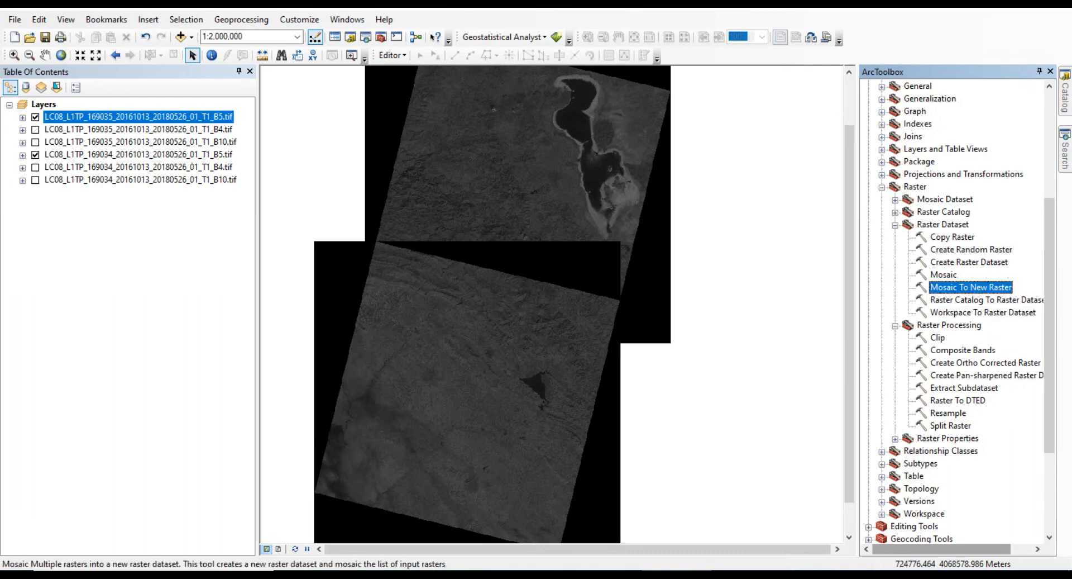
left_click(944, 274)
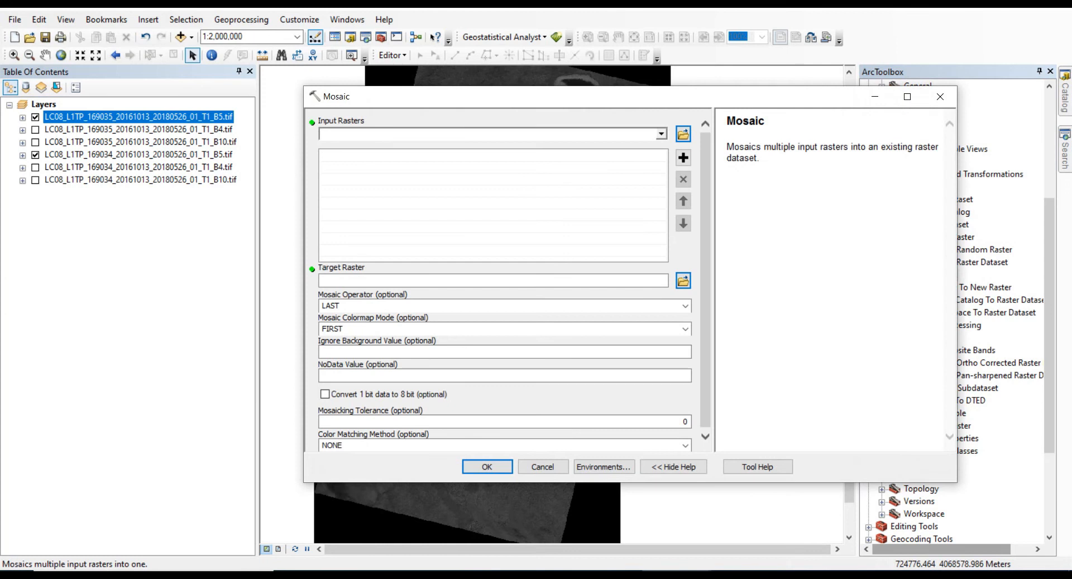
left_click_drag(536, 96, 650, 133)
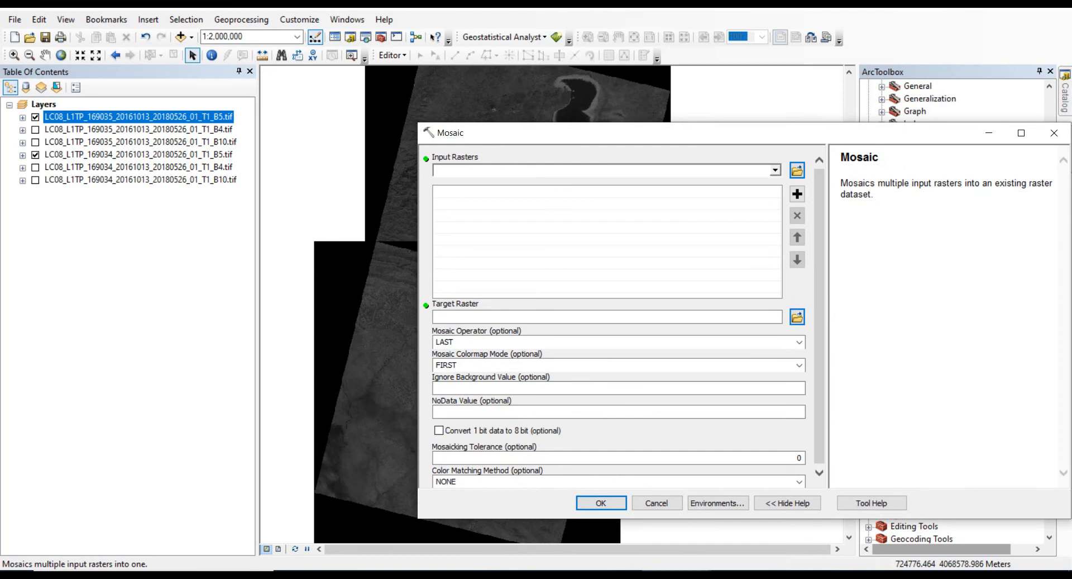
left_click_drag(651, 133, 674, 115)
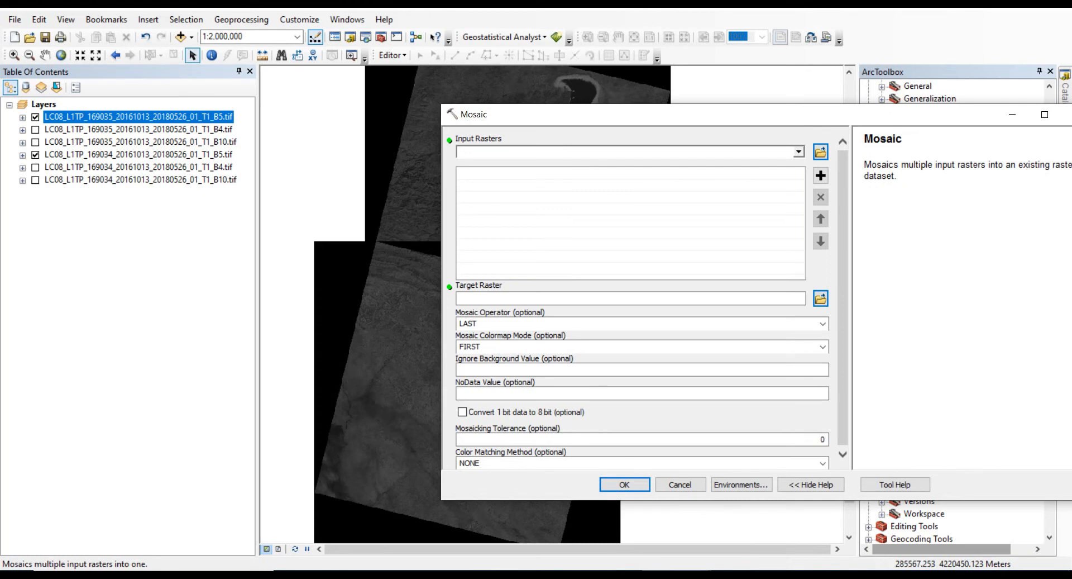
Step: Add the B5 rasters of scenes 169035 and 169034 as Mosaic inputs, ordering the 169034 raster first
left_click(799, 151)
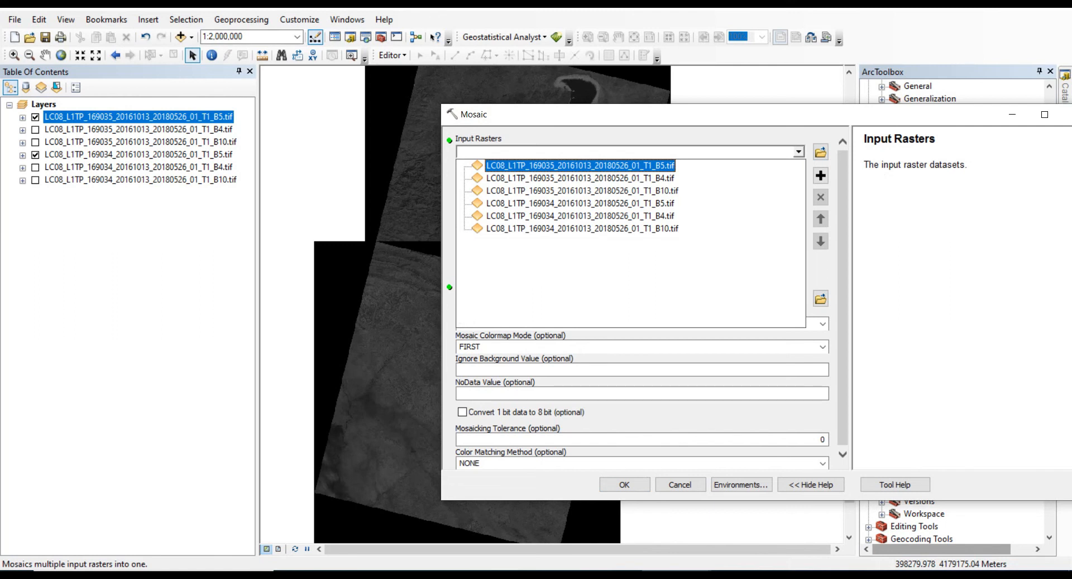
left_click(580, 166)
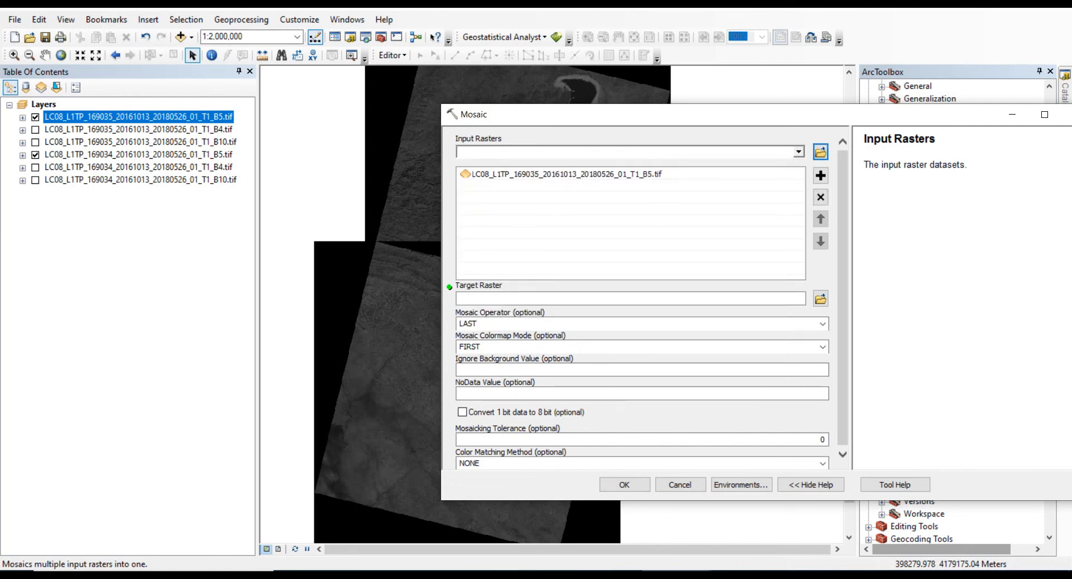
left_click(798, 152)
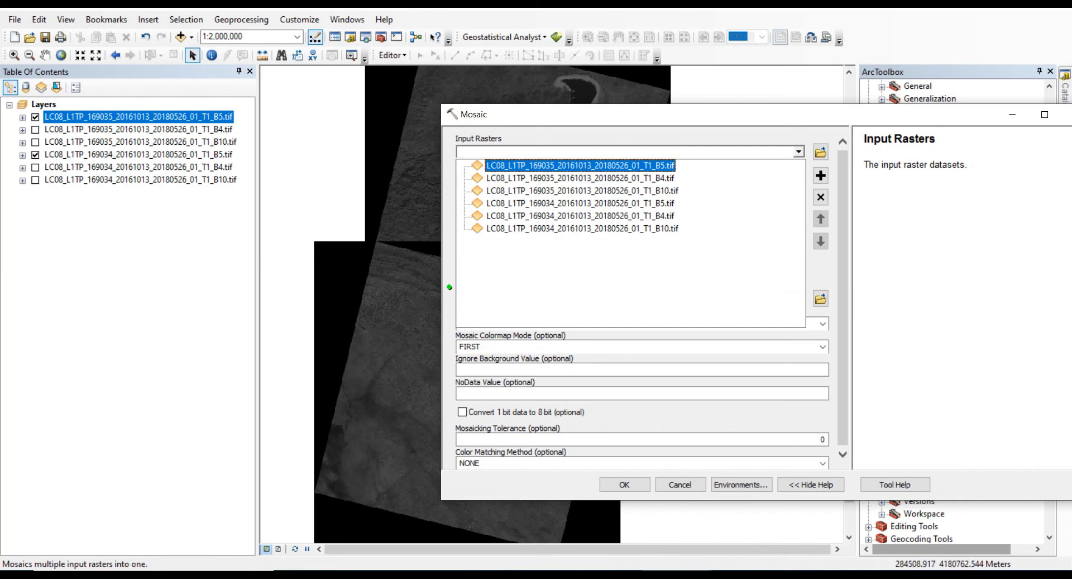
key("Down")
key("Down")
key("Down")
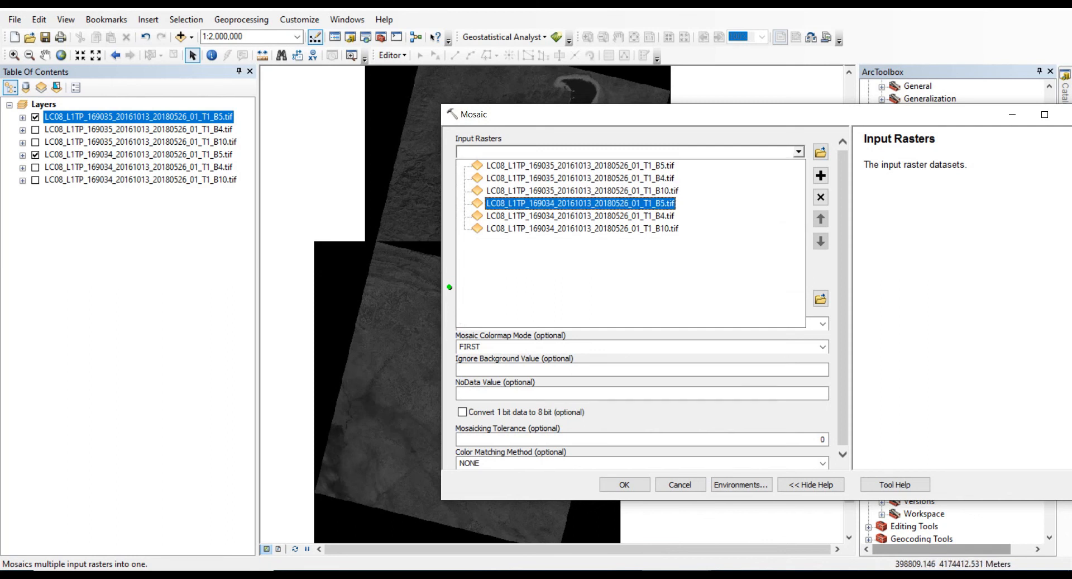
key("Return")
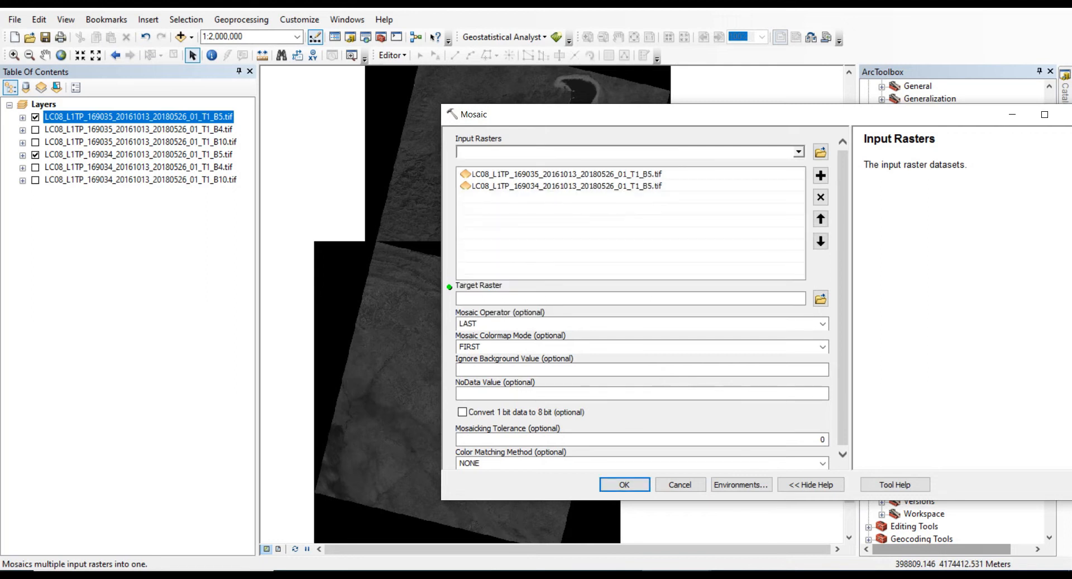
left_click(566, 186)
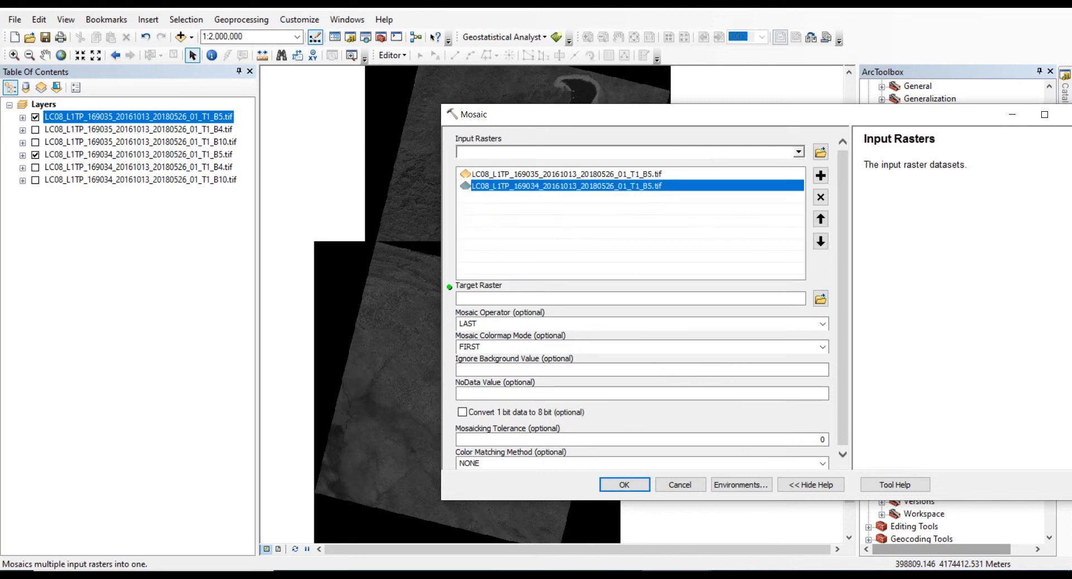
left_click(820, 219)
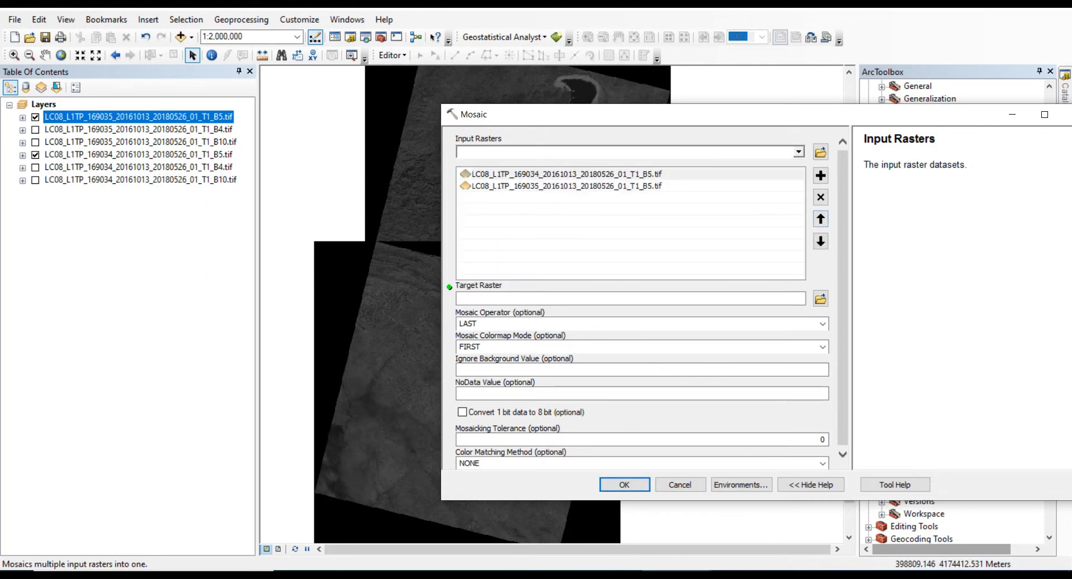
Step: Examine the order of the two B5 input rasters against the target raster requirement and the scenes on the map
left_click(566, 174)
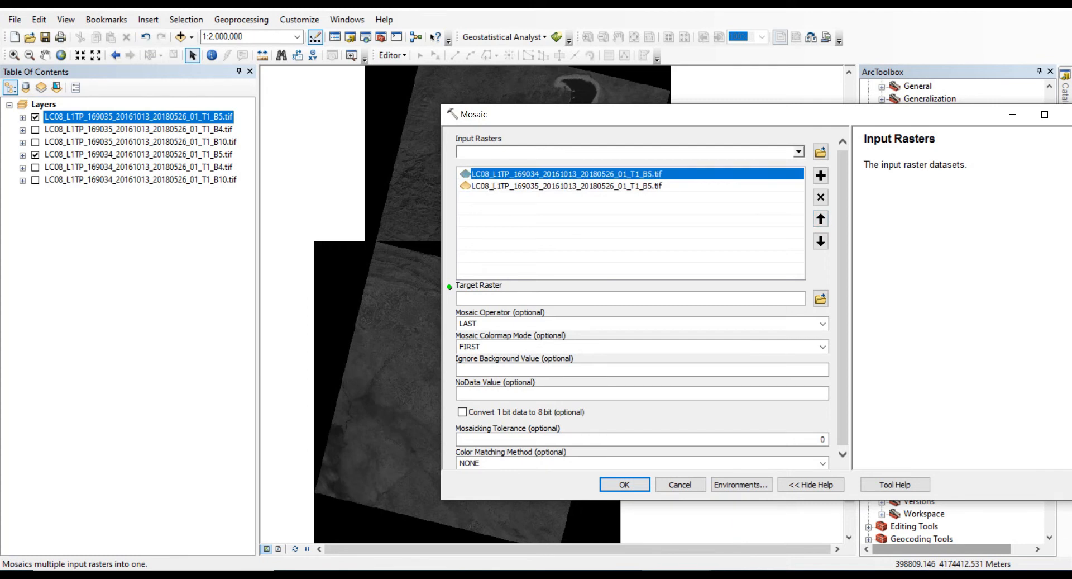
left_click(566, 186)
left_click(567, 174)
left_click(566, 186)
left_click(566, 175)
left_click(566, 298)
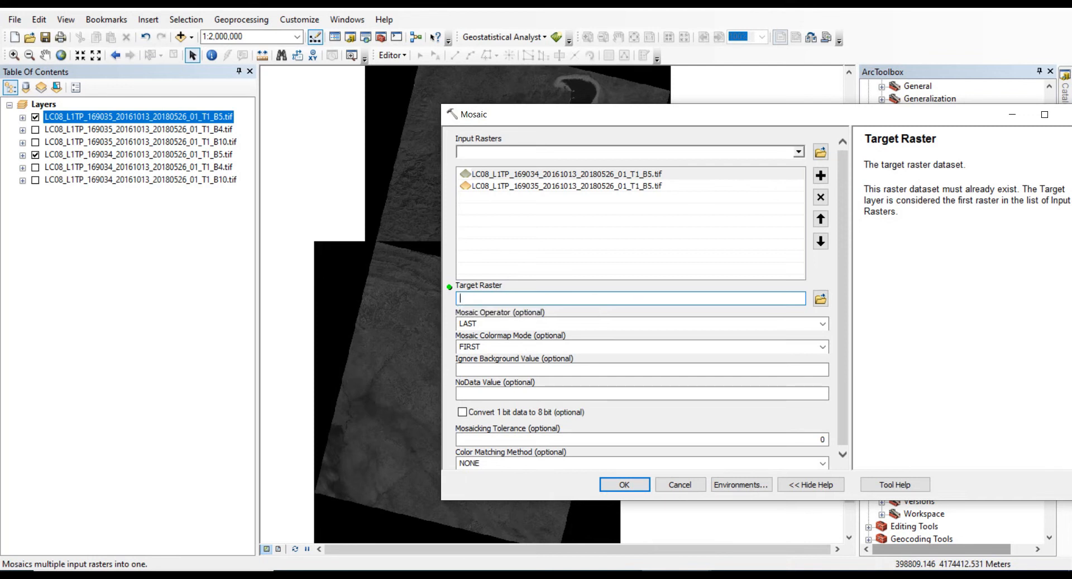
left_click(567, 186)
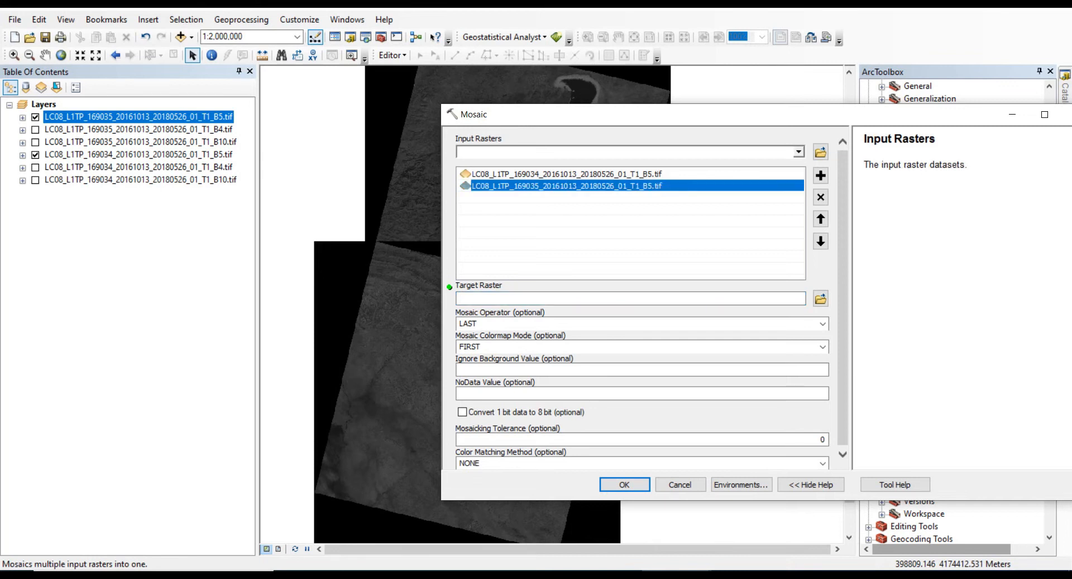
left_click(566, 174)
left_click(566, 186)
left_click(566, 174)
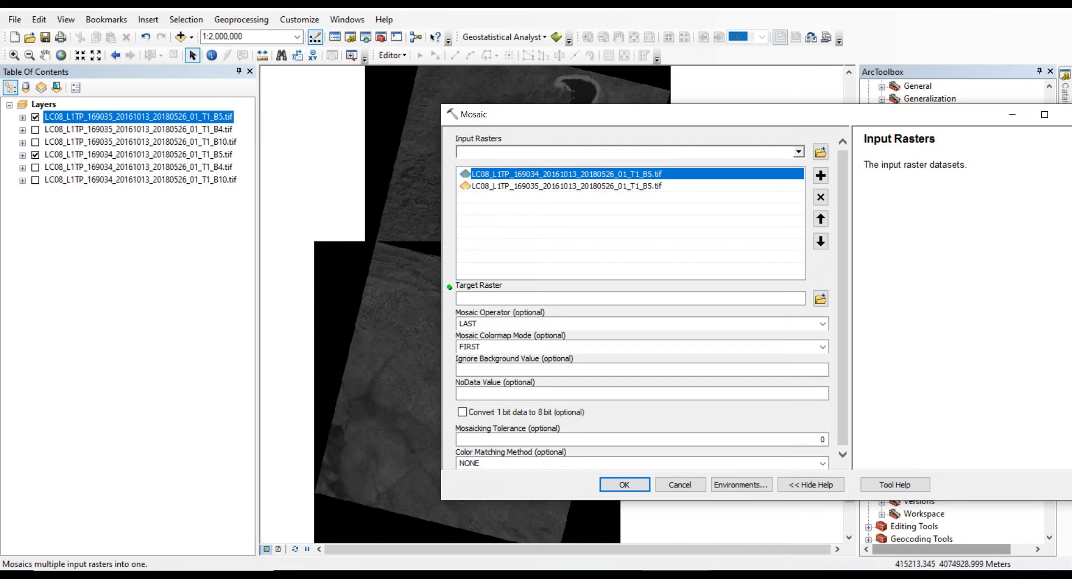
left_click(511, 299)
left_click(567, 186)
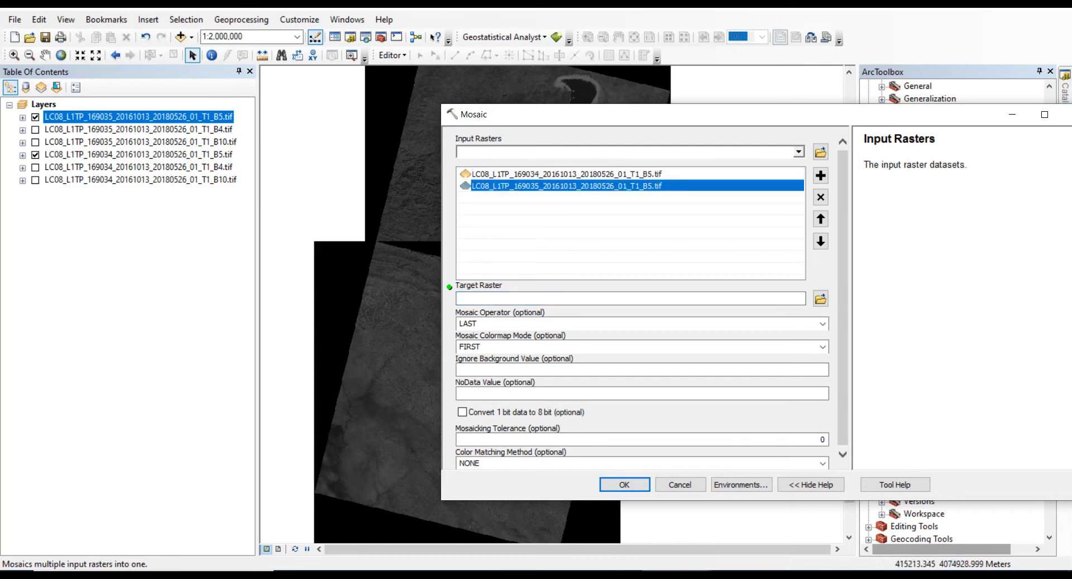
left_click(566, 174)
left_click(531, 298)
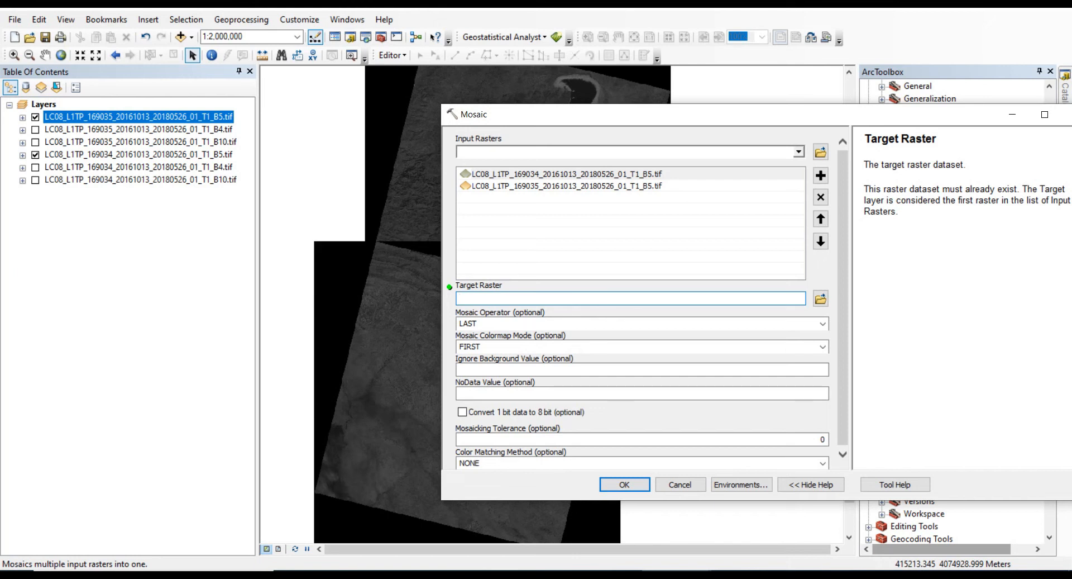
left_click_drag(643, 115, 864, 130)
left_click(788, 190)
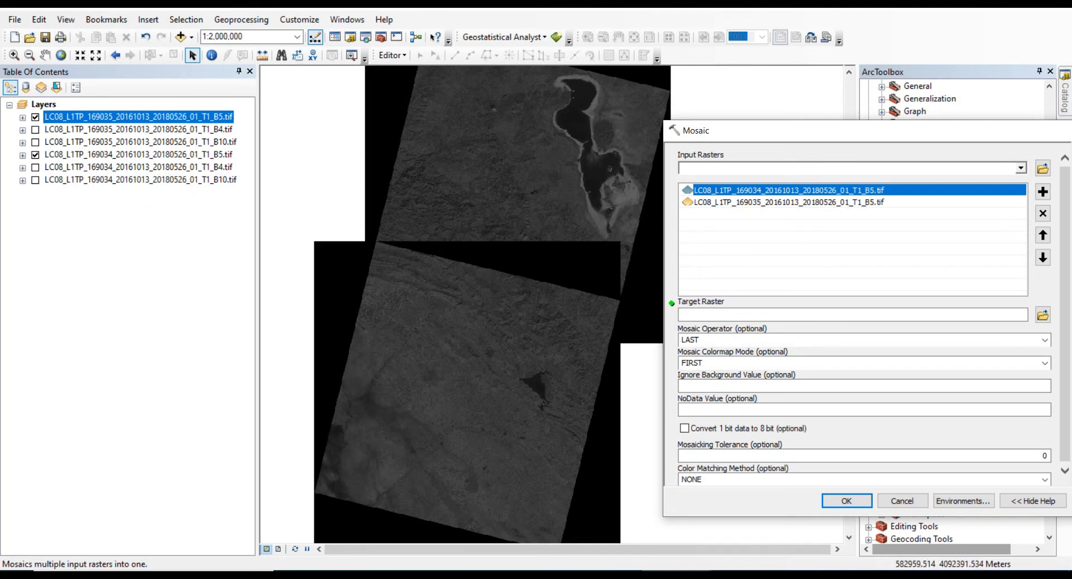
left_click(788, 202)
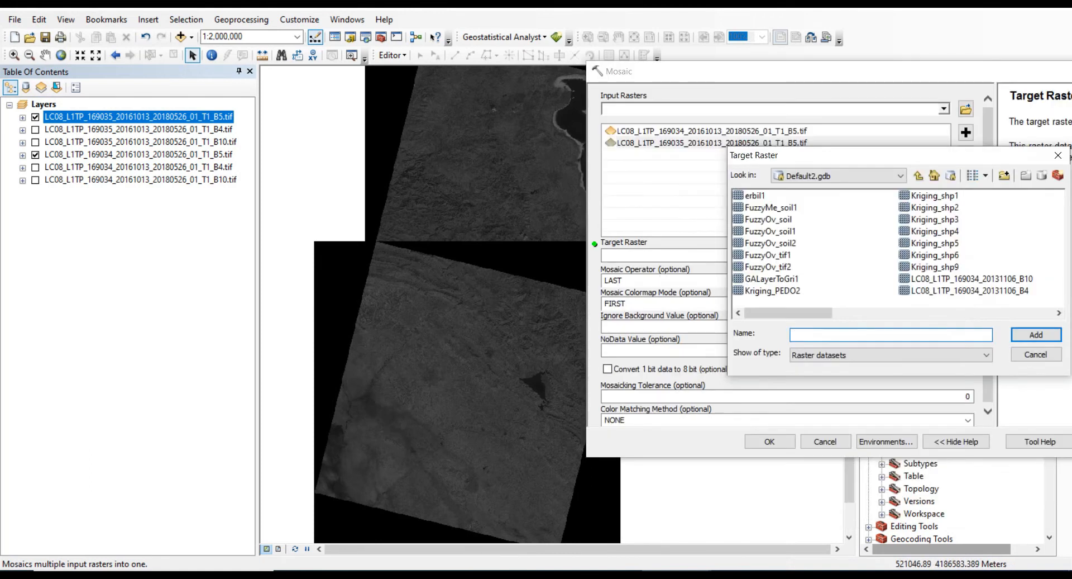
Step: Set the target raster to LC08_L1TP_169034_20161013_20180526_01_T1_B5.tif from the LandSat 8 first scene 13_10_2016 folder
left_click_drag(872, 155, 692, 131)
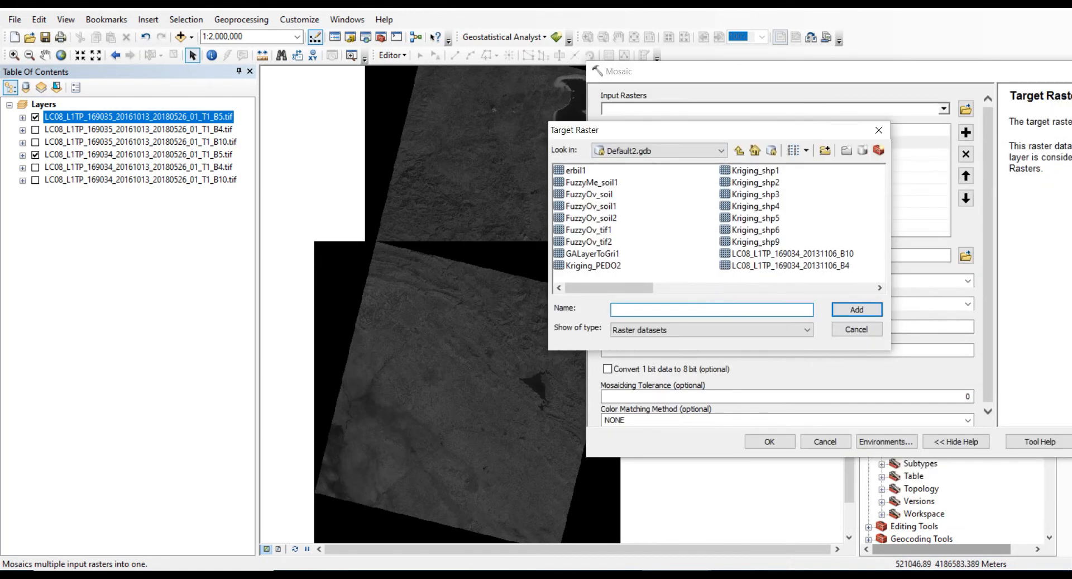
left_click(710, 151)
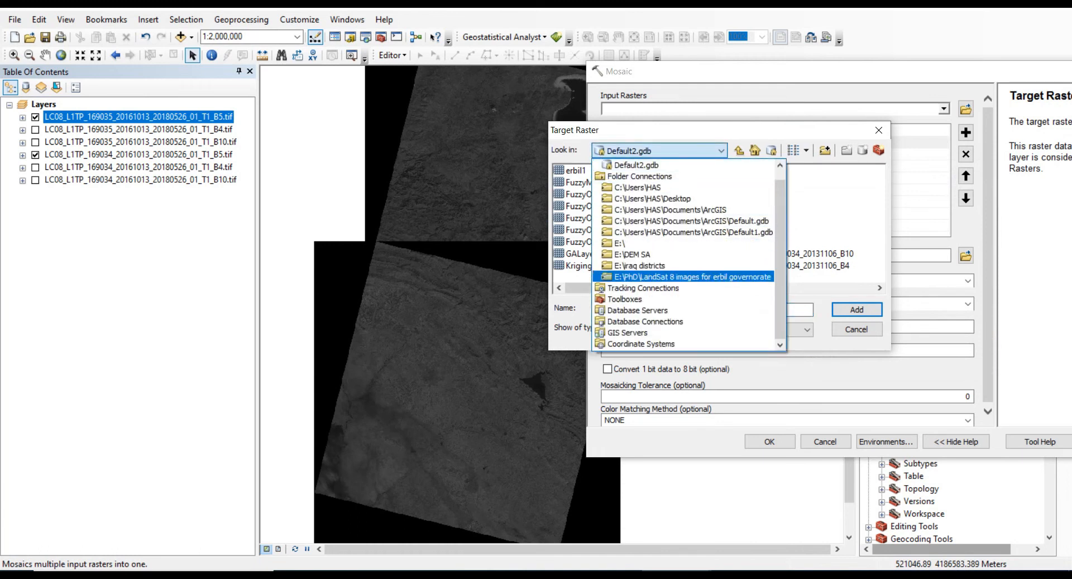
left_click(682, 276)
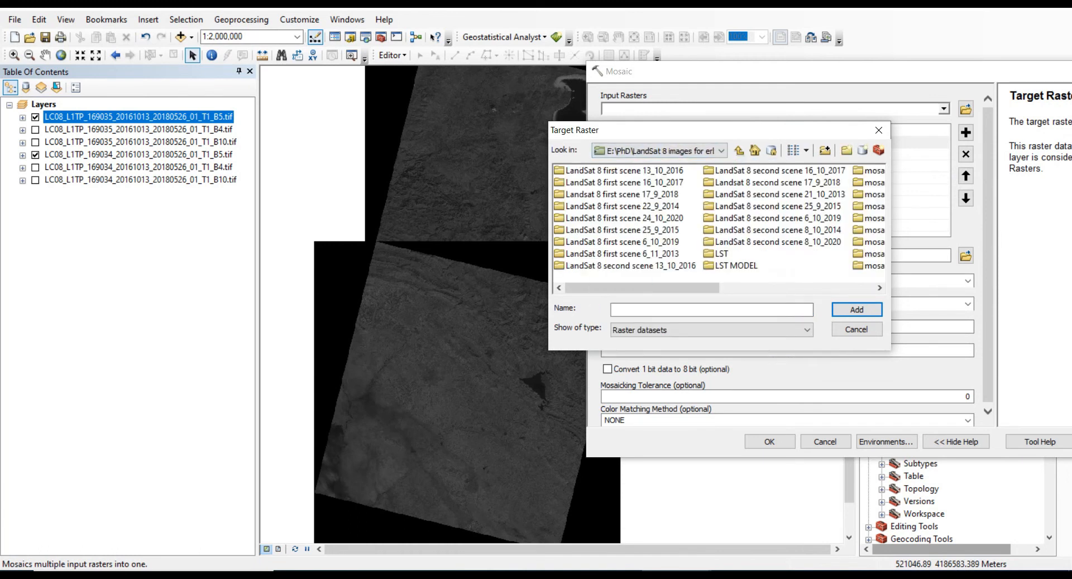
left_click_drag(692, 131, 687, 159)
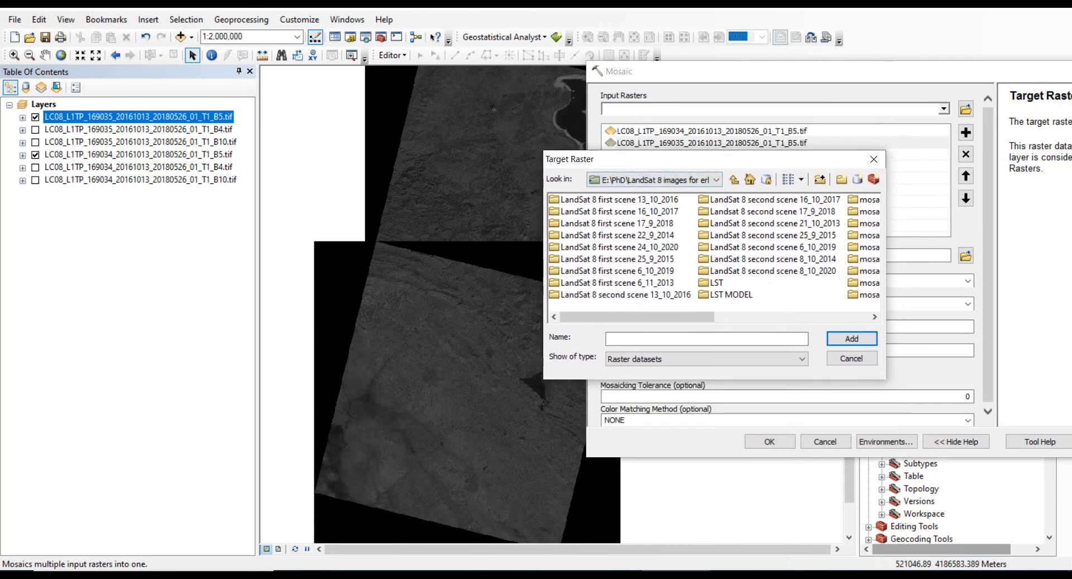
double_click(619, 200)
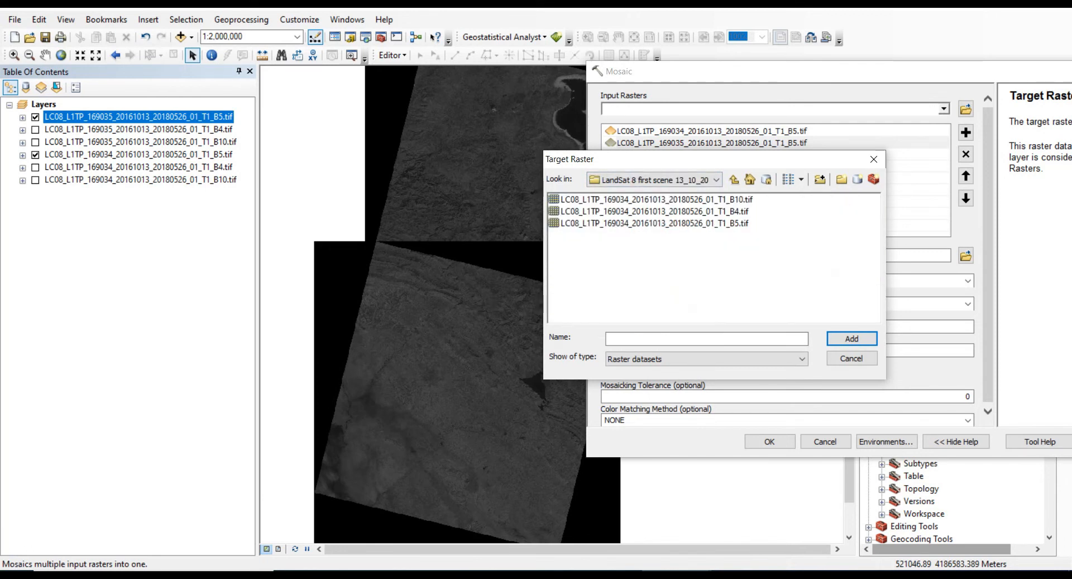
left_click(654, 223)
left_click(852, 338)
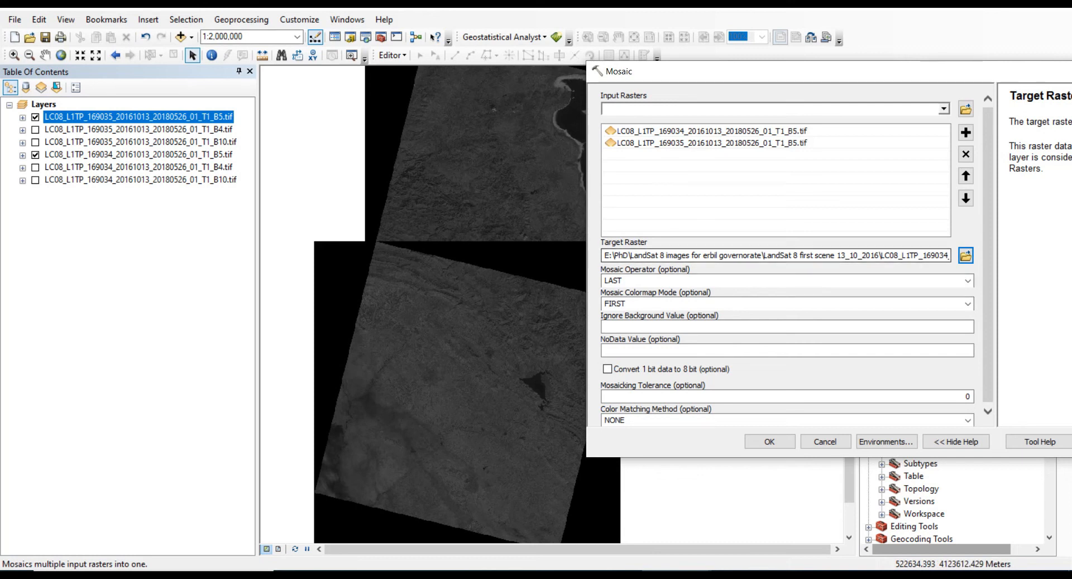
mouse_move(945, 256)
left_mouse_down()
mouse_move(883, 256)
mouse_move(964, 256)
left_mouse_up()
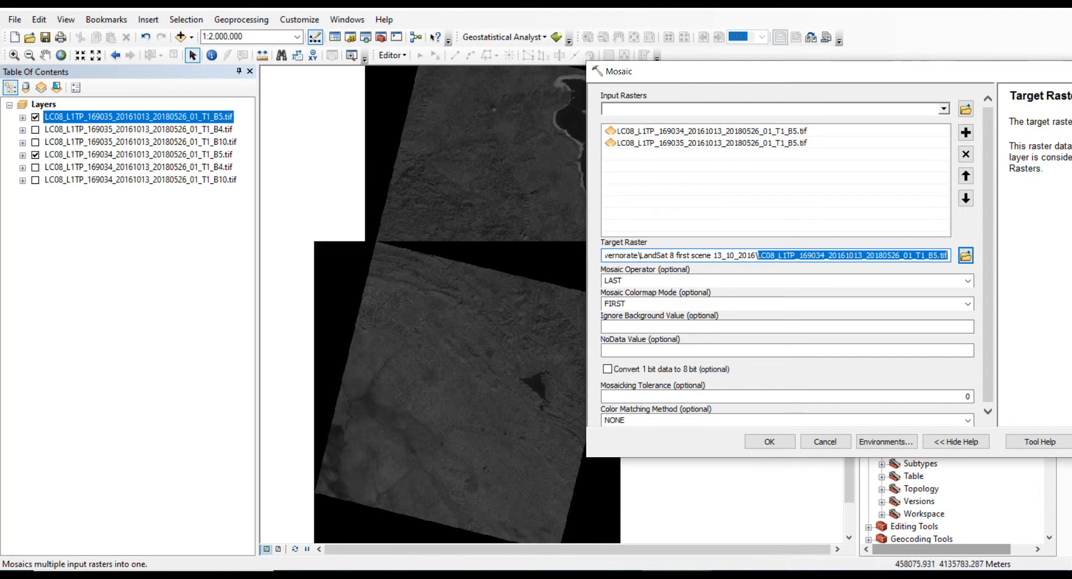
Step: Set the Mosaic tool's ignore background value to 0 after reading its description and viewing the black scene borders
left_click_drag(782, 70, 745, 232)
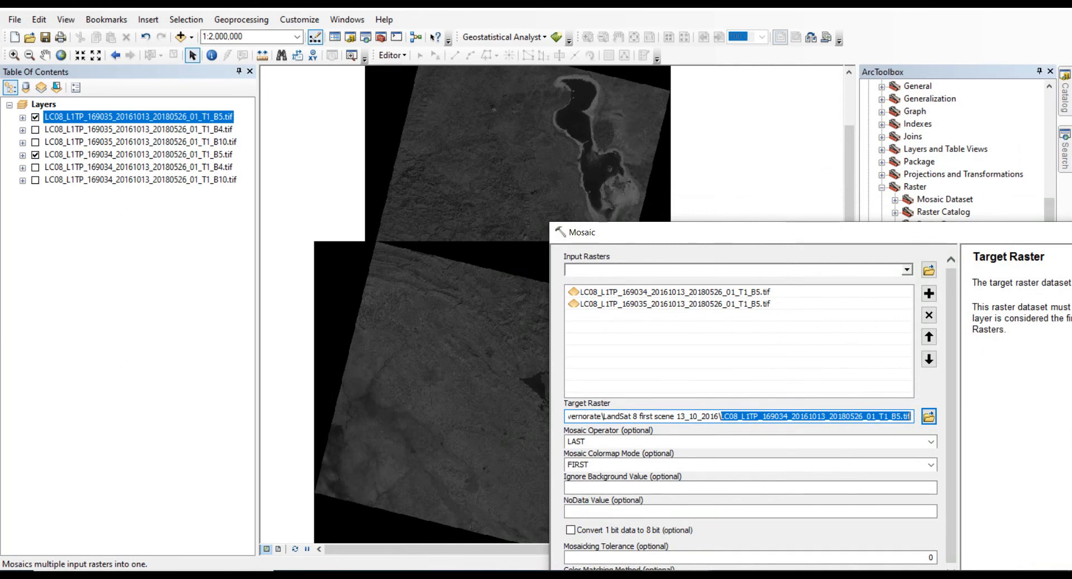
left_click_drag(745, 232, 686, 150)
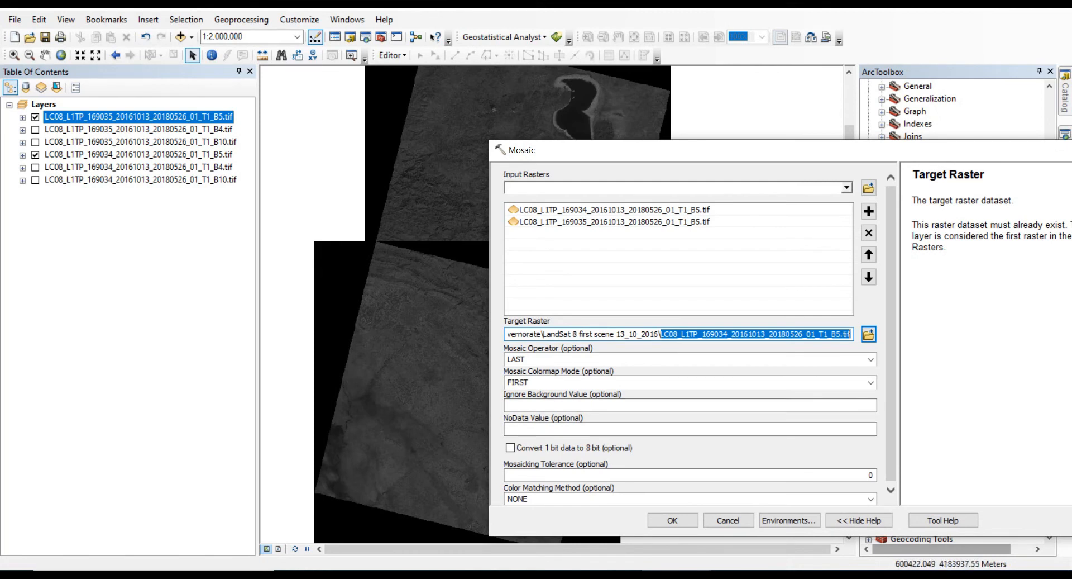
left_click_drag(686, 150, 500, 35)
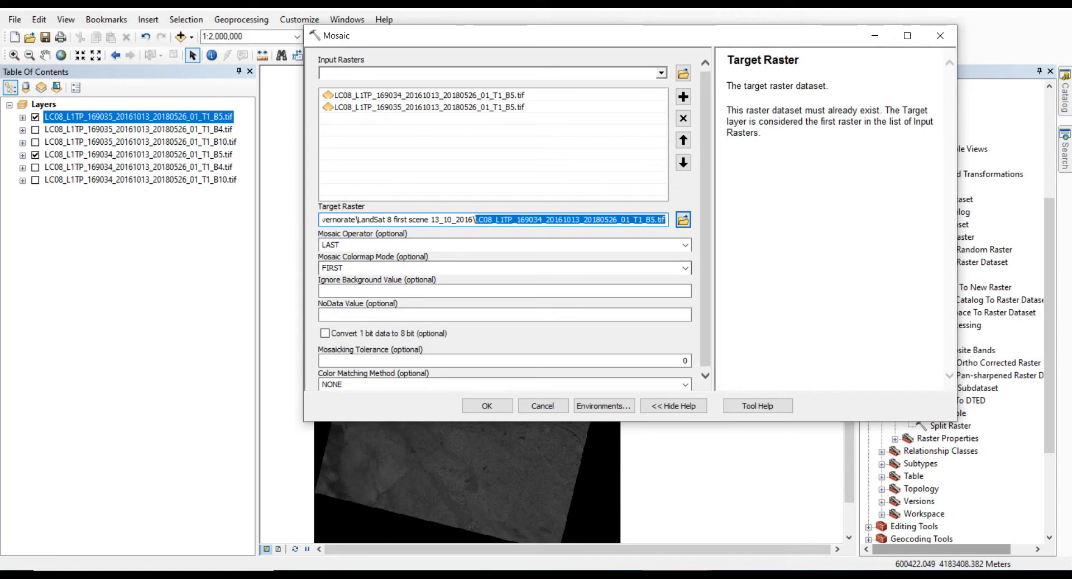
left_click(504, 291)
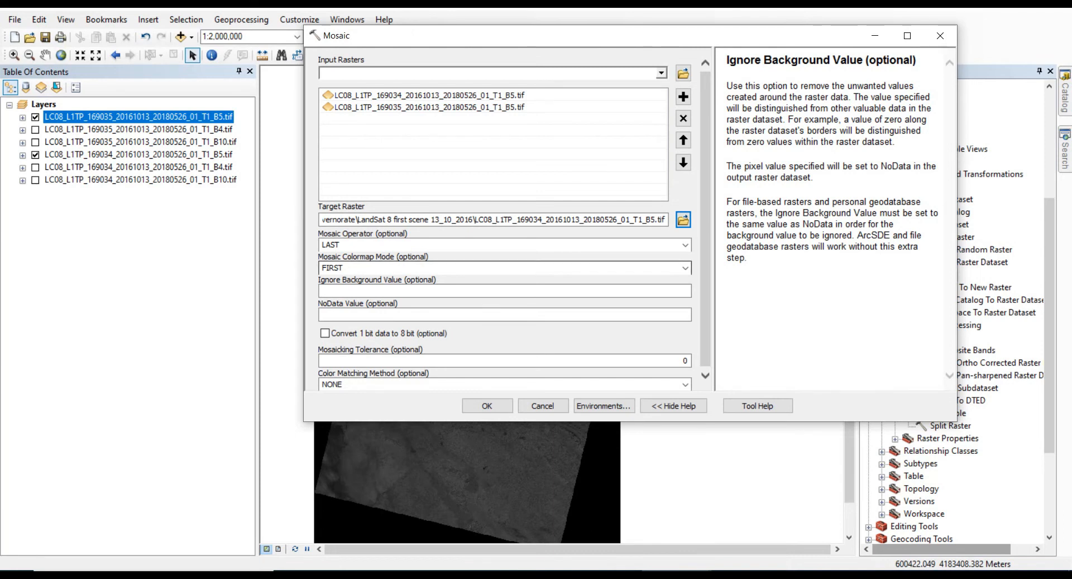
left_click_drag(559, 35, 850, 130)
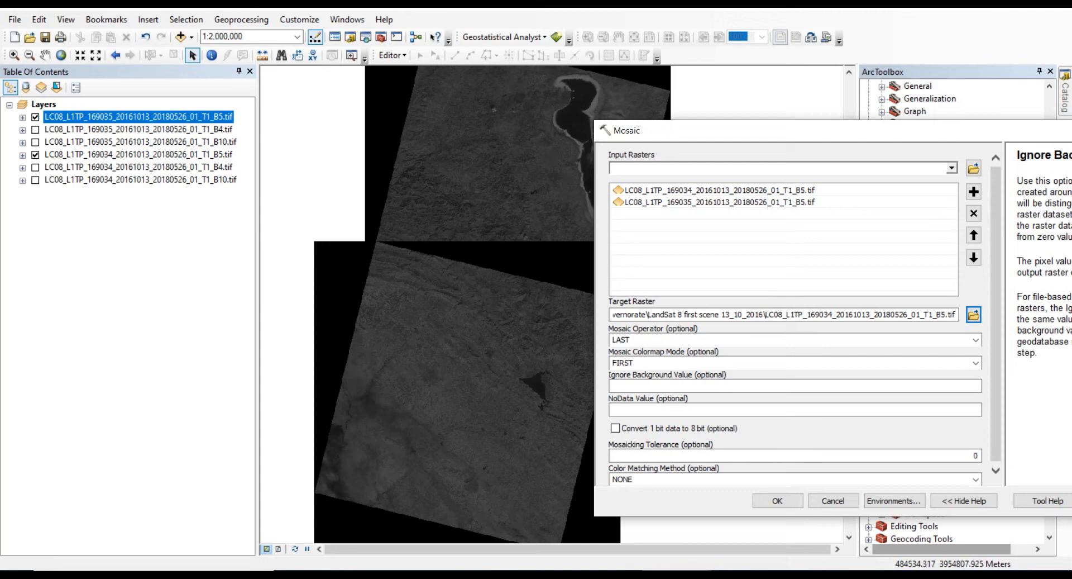
left_click(760, 385)
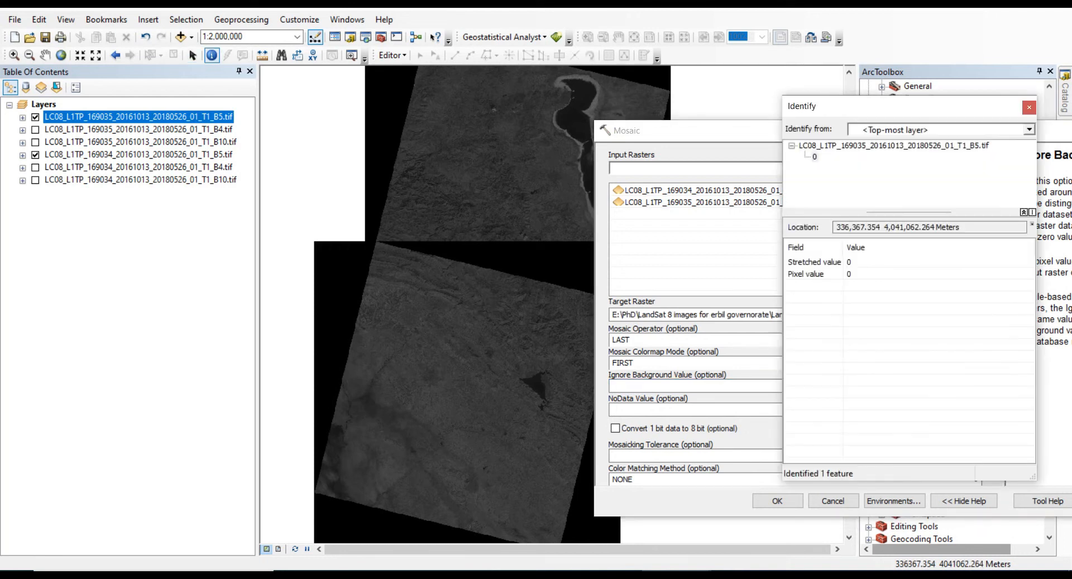
Step: Identify the stretched and pixel values of the black border and the image area in the 169035 B5 raster
left_click(816, 262)
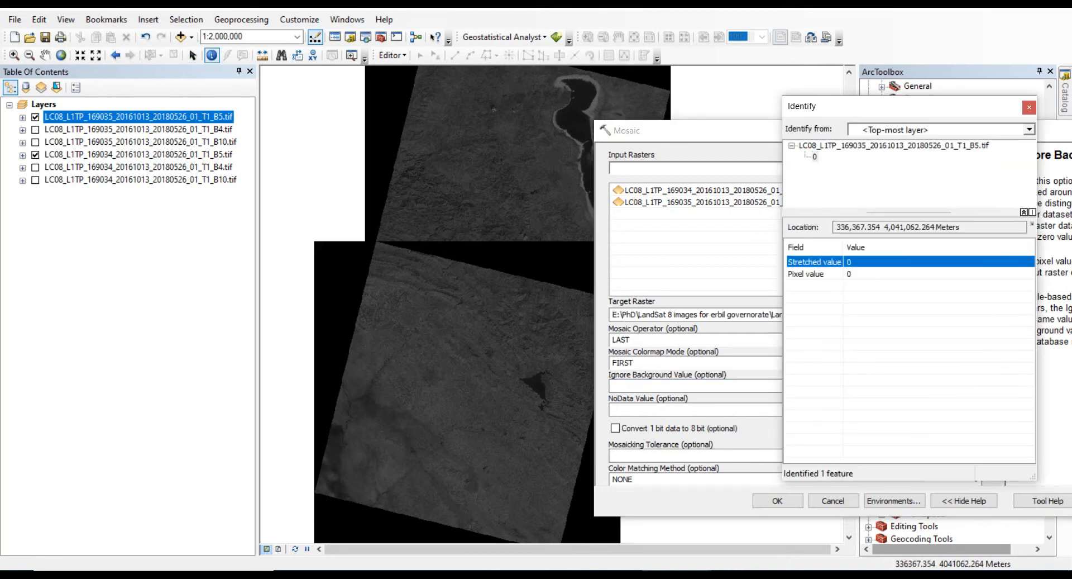
left_click(815, 273)
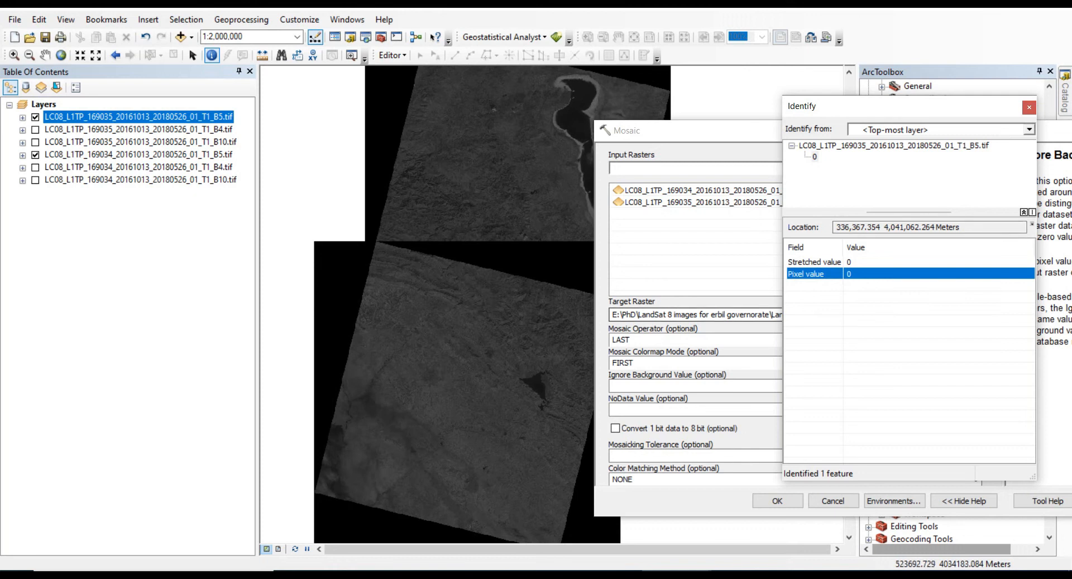
left_click(510, 354)
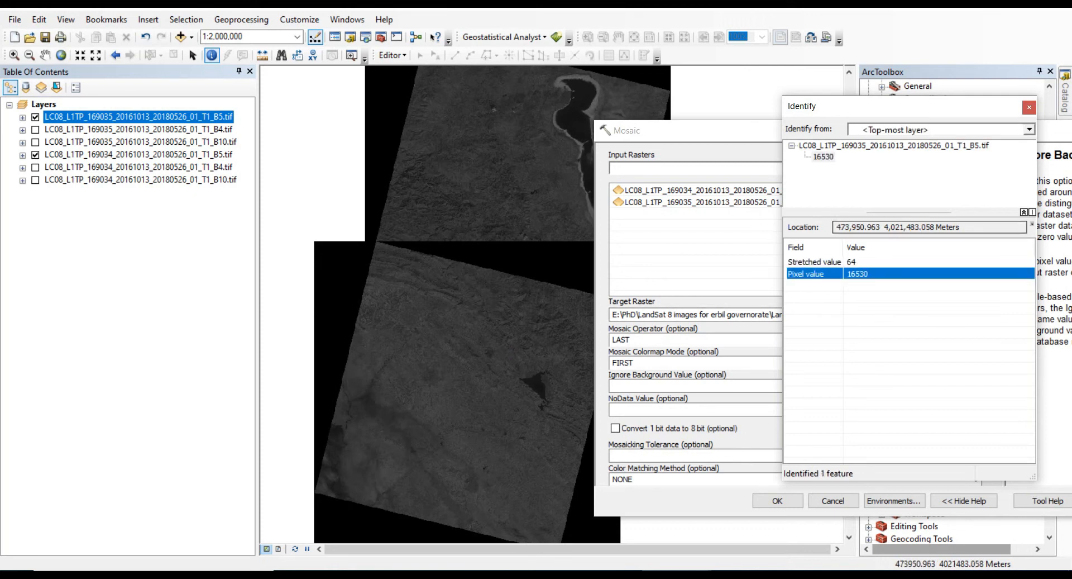
left_click(1029, 107)
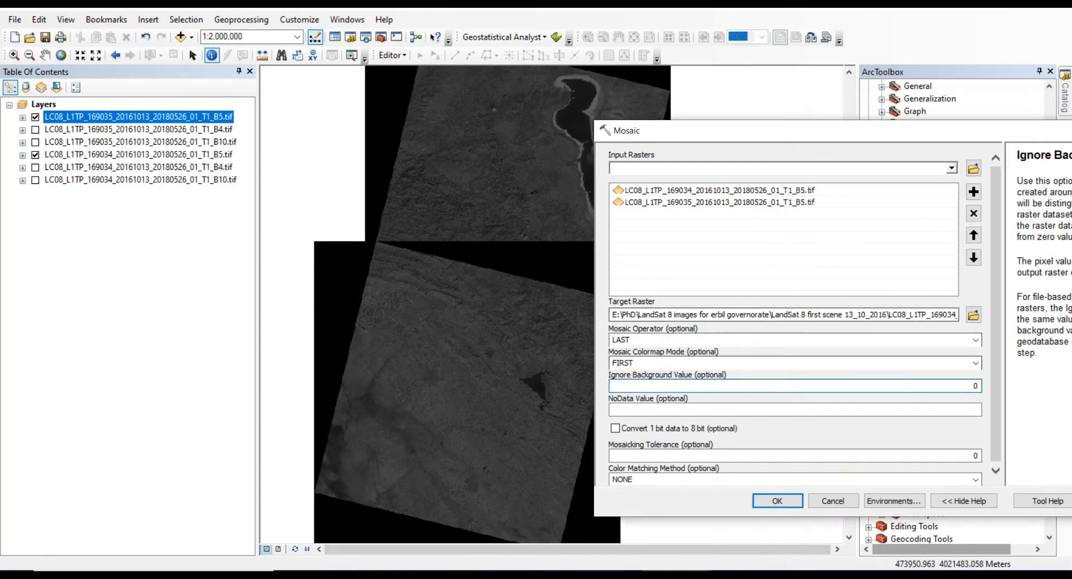
Step: Set the Mosaic tool's NoData value to 0 and inspect the black scene border on the map
left_click_drag(837, 131, 773, 36)
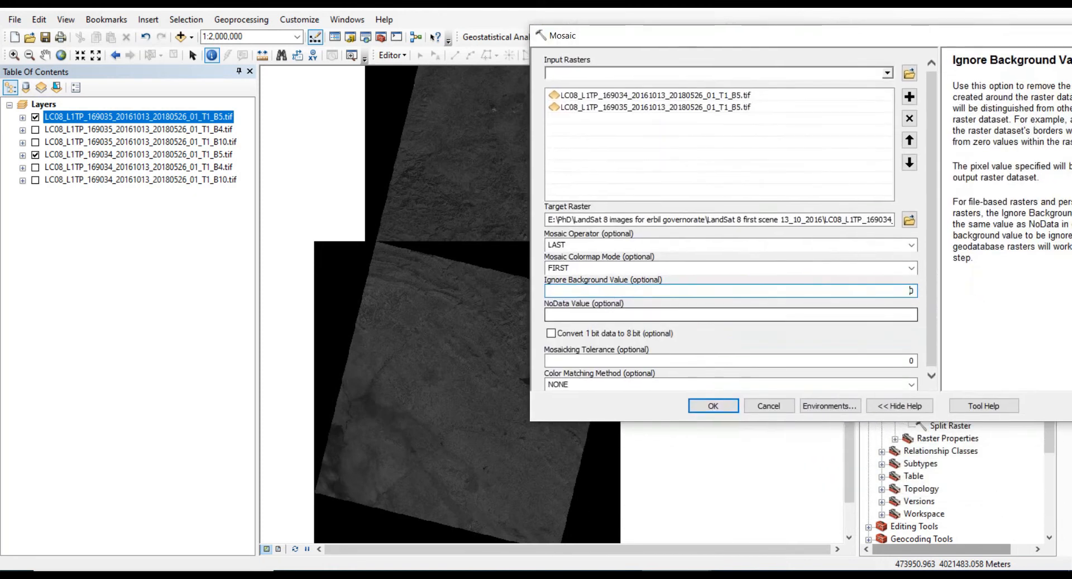
left_click(782, 315)
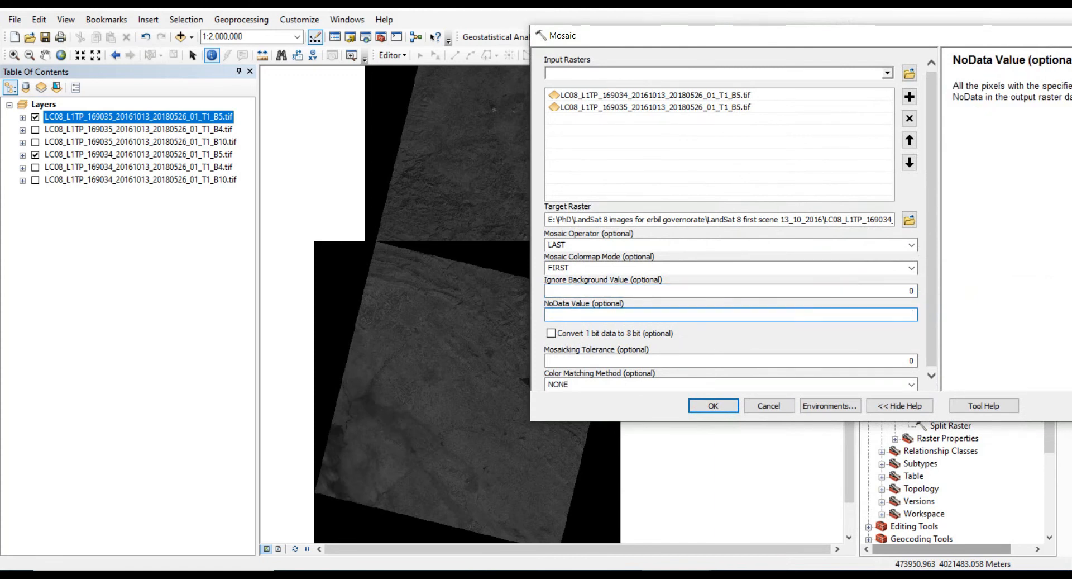
type("0")
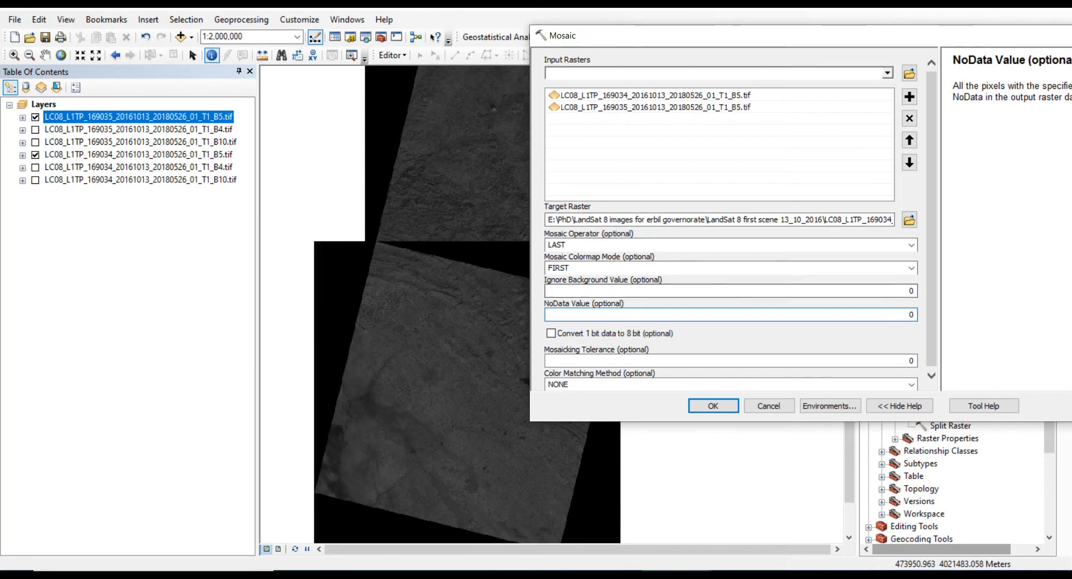
left_click_drag(726, 36, 697, 32)
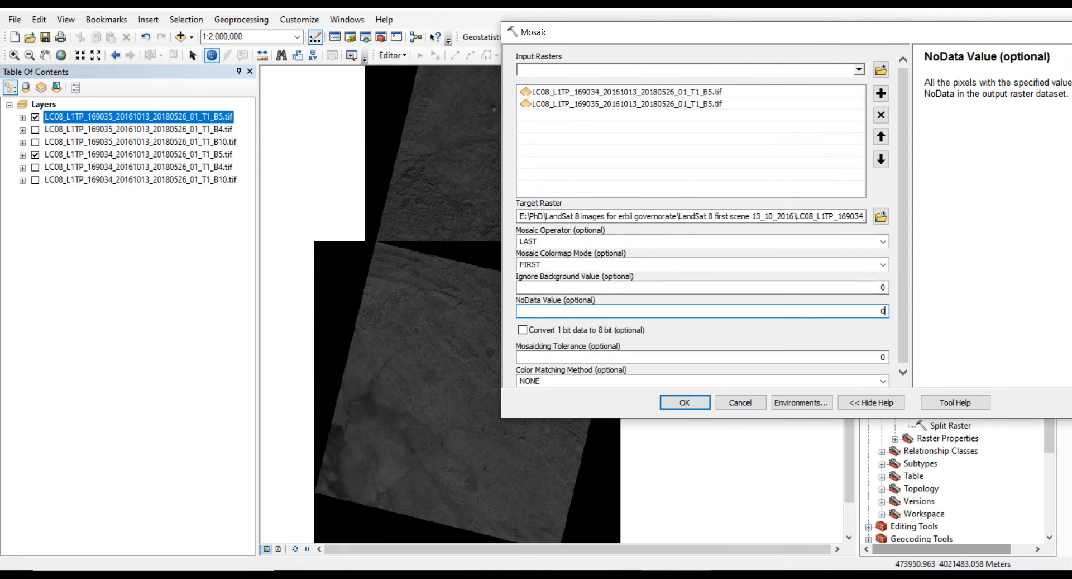
double_click(883, 311)
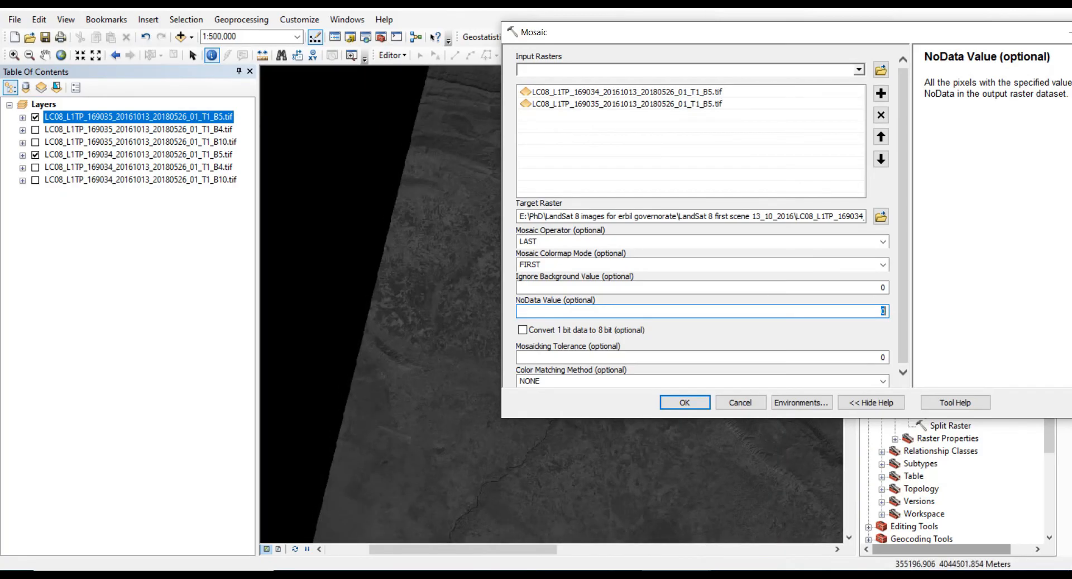
scroll(361, 335, "up", 2)
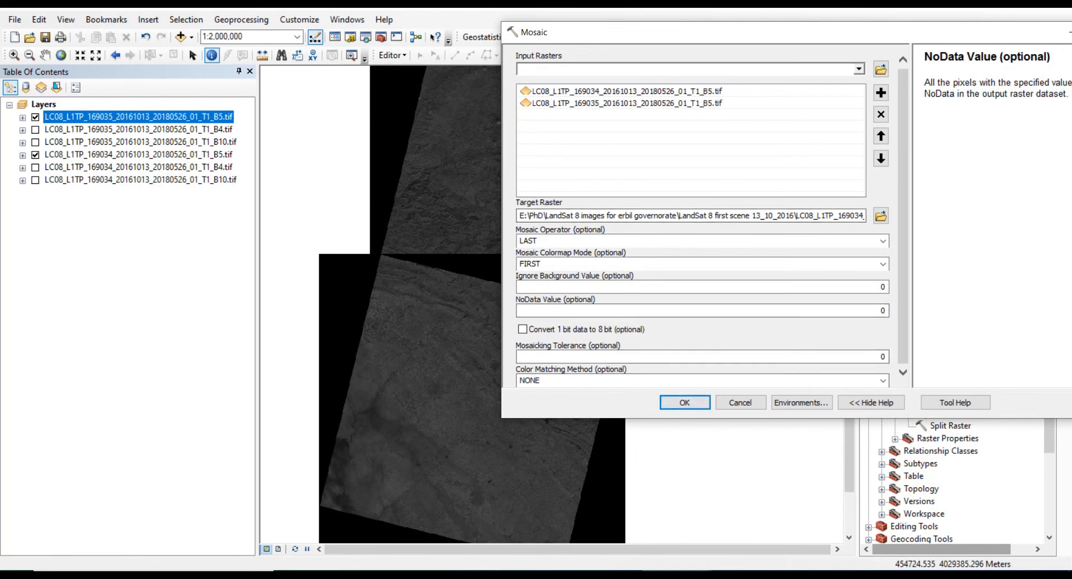
Step: Close the Mosaic tool without running it and open the Mosaic To New Raster tool
left_click_drag(558, 31, 471, 199)
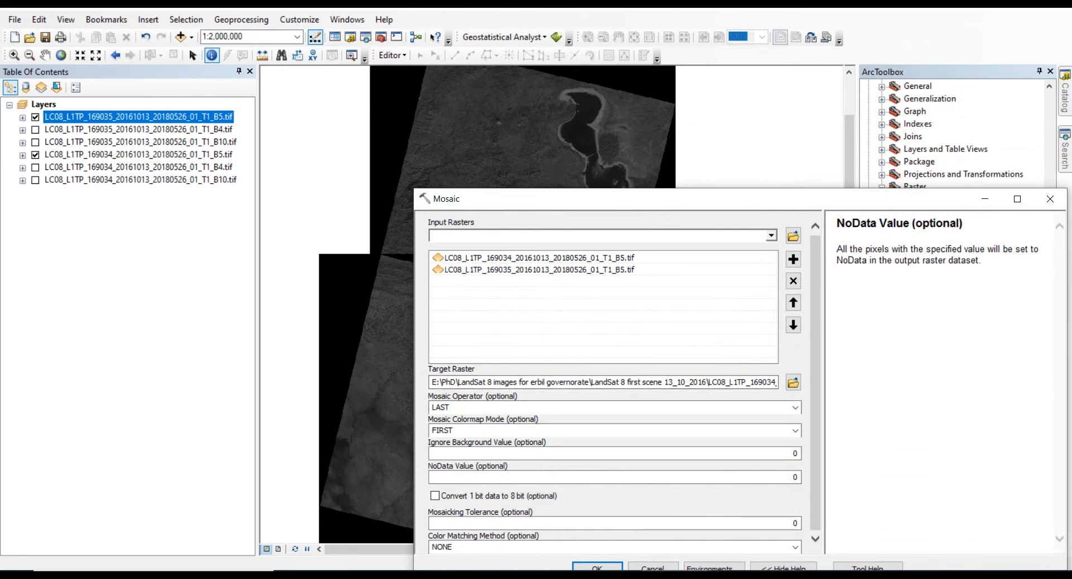
left_click_drag(471, 198, 202, 150)
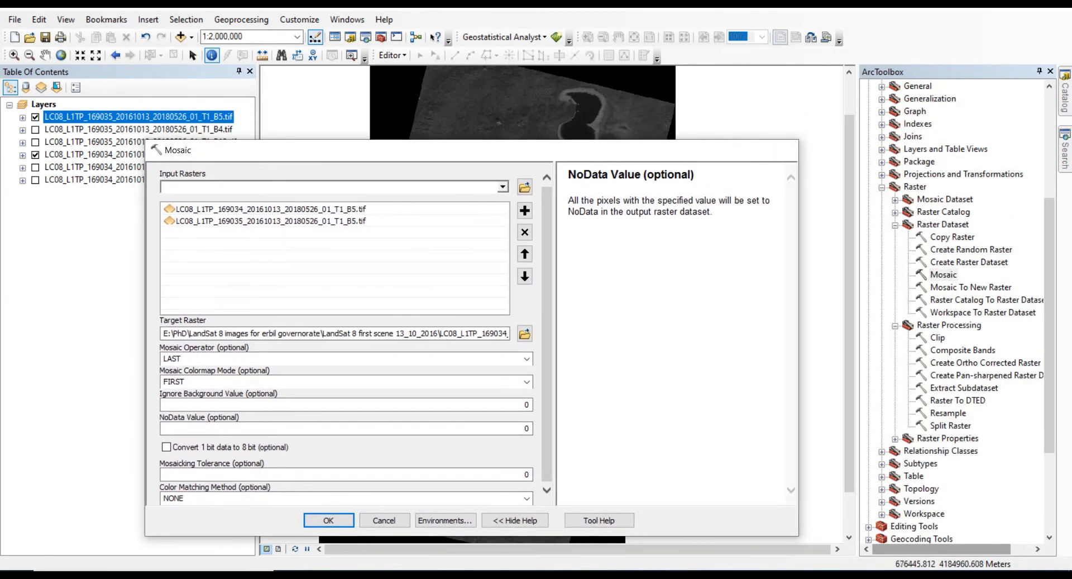
left_click(785, 150)
double_click(971, 287)
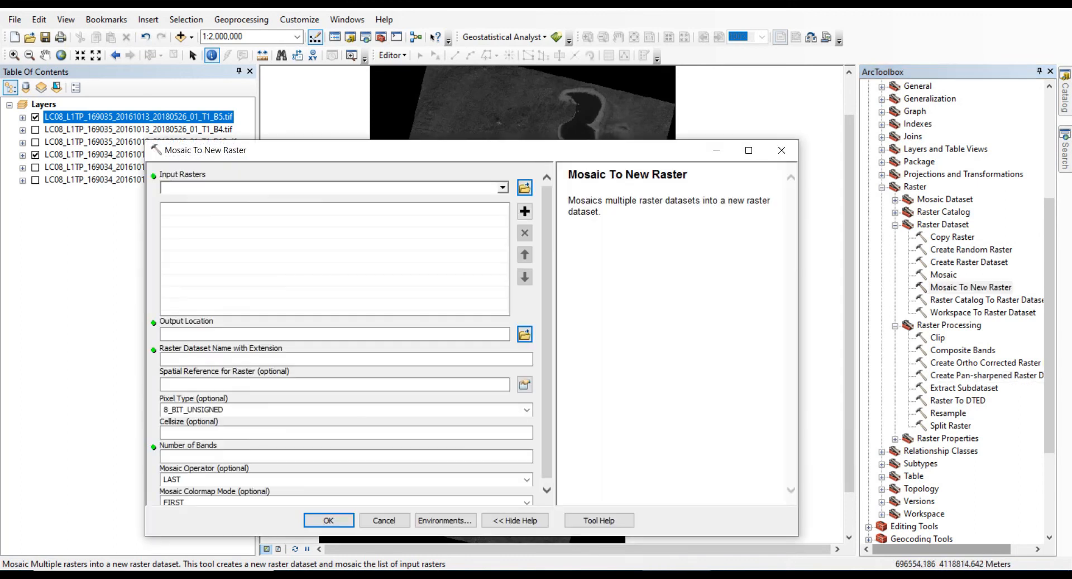
left_click_drag(562, 148, 551, 116)
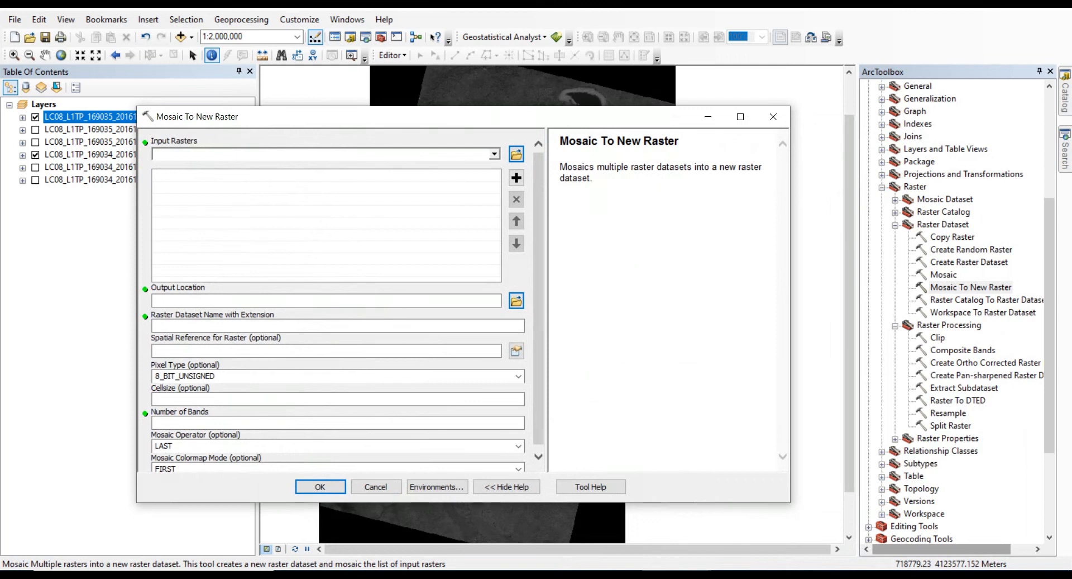
Step: Compare the purposes of the Mosaic and Mosaic To New Raster tools with the loaded band layers in view
left_click(944, 275)
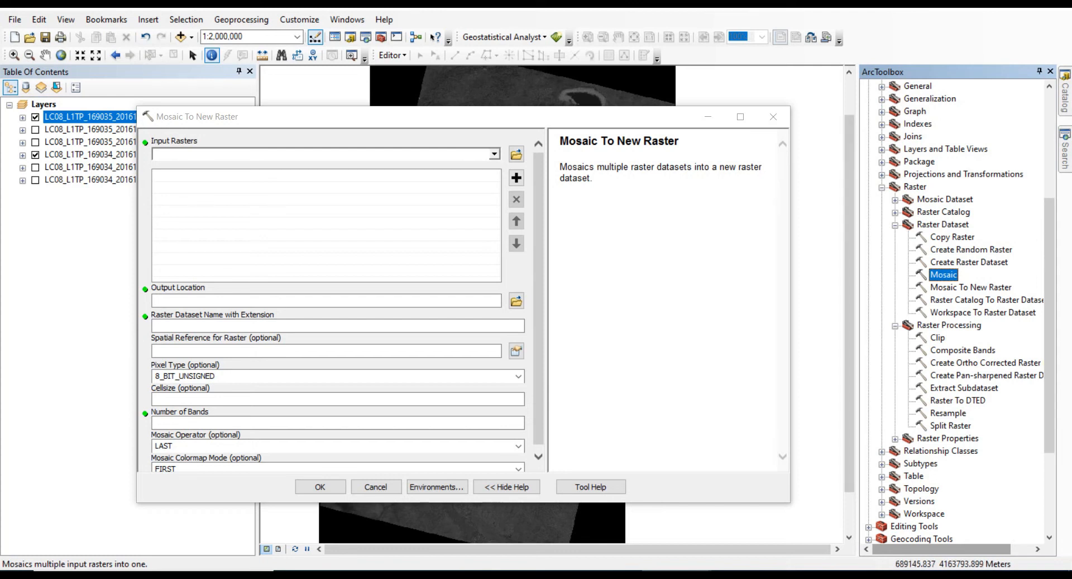
left_click_drag(358, 117, 474, 118)
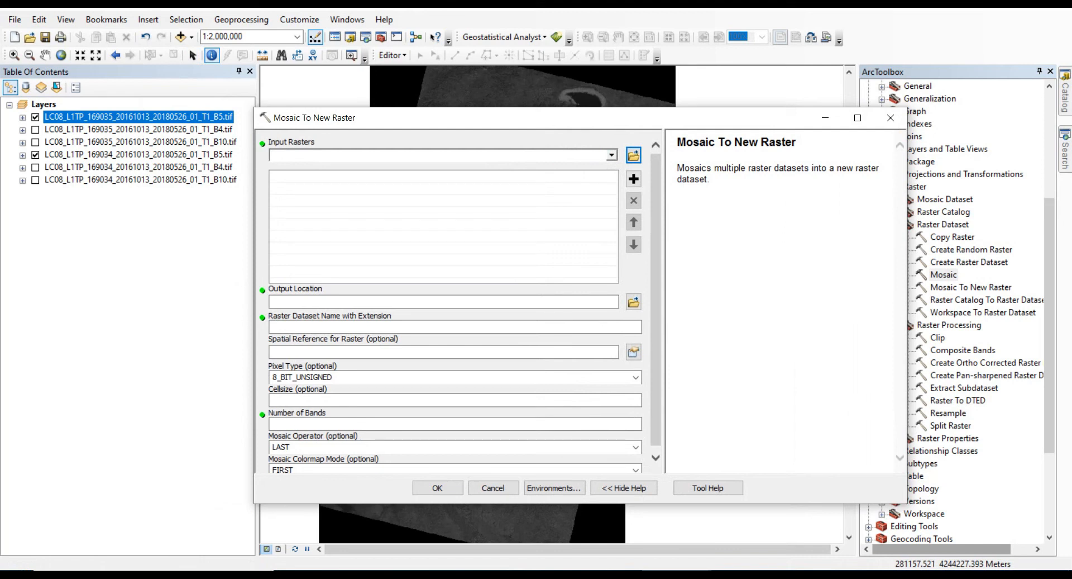
left_click(140, 179)
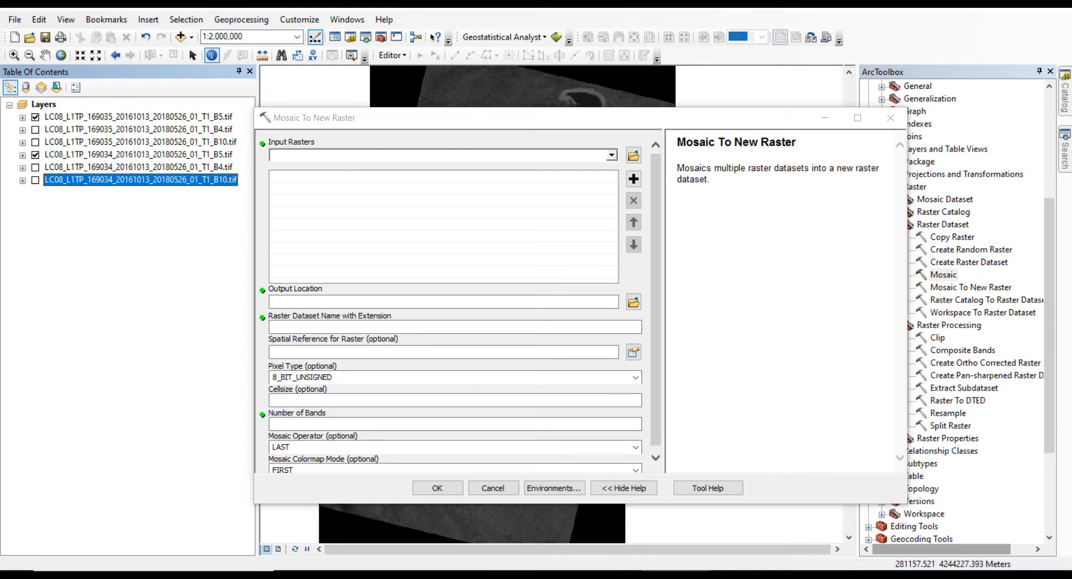
left_click(943, 275)
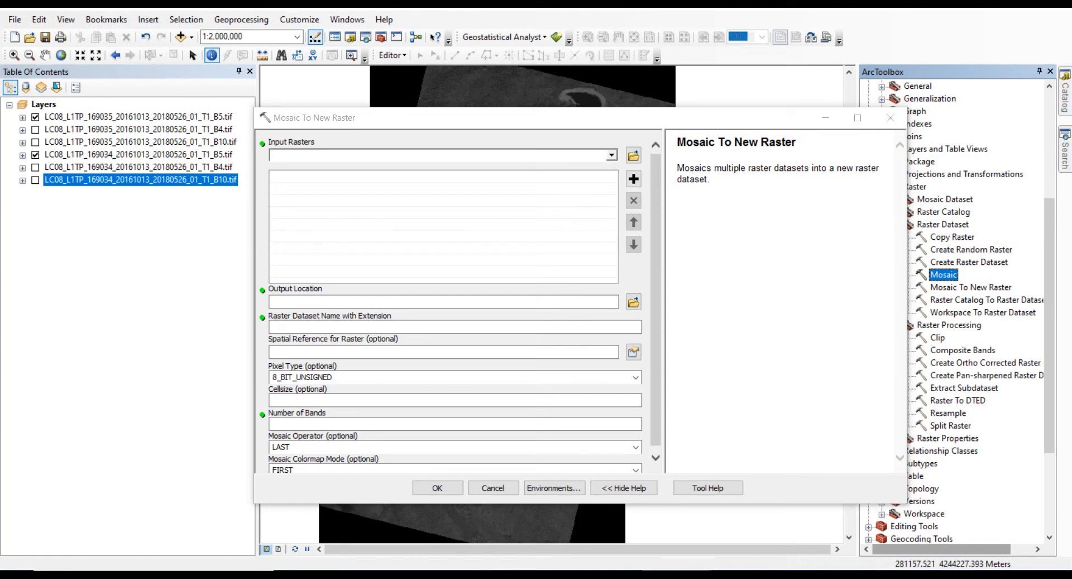
left_click_drag(581, 118, 514, 98)
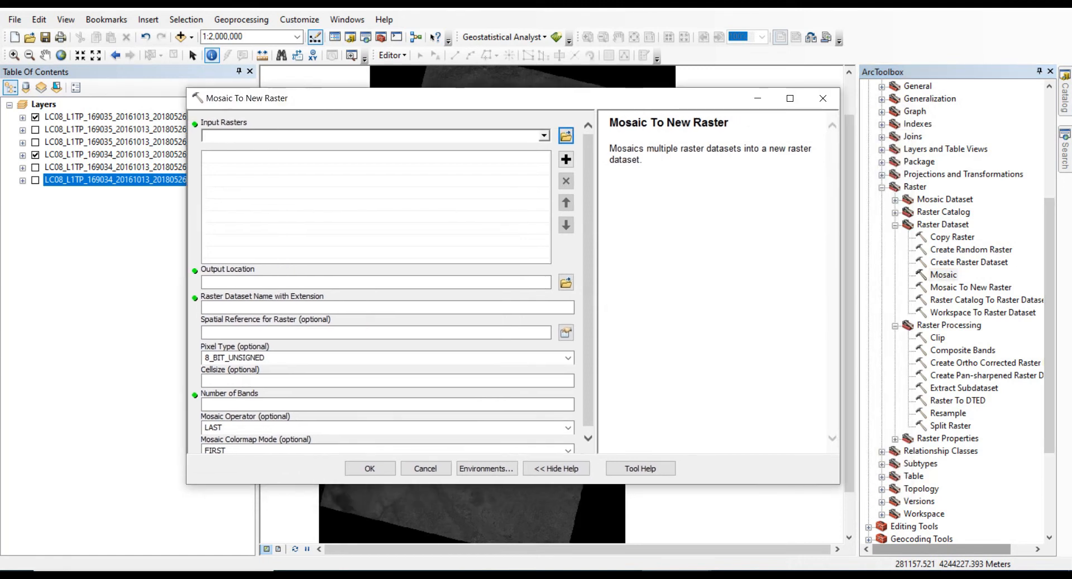
left_click(944, 275)
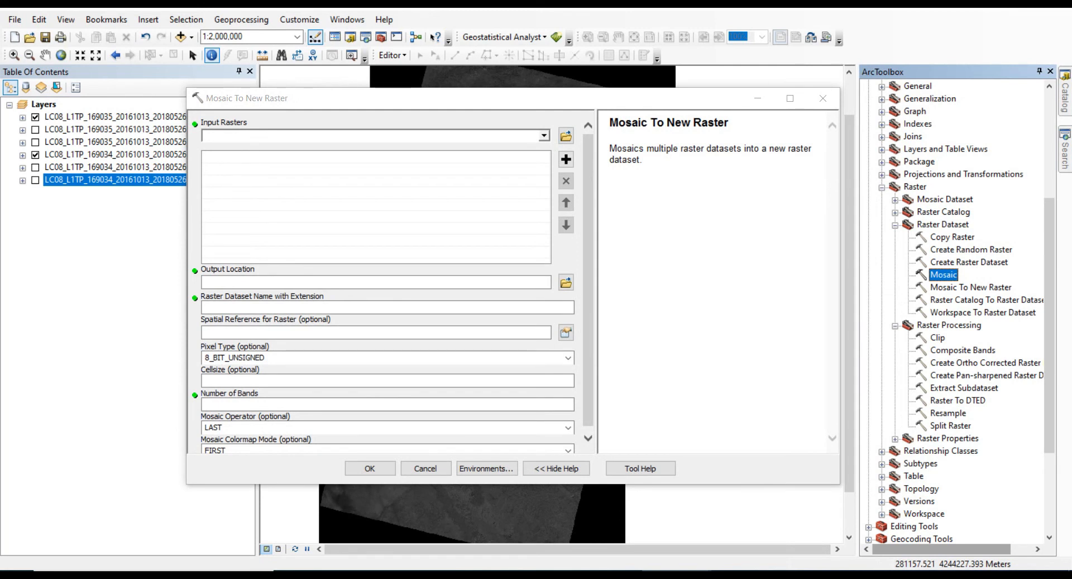
left_click(970, 287)
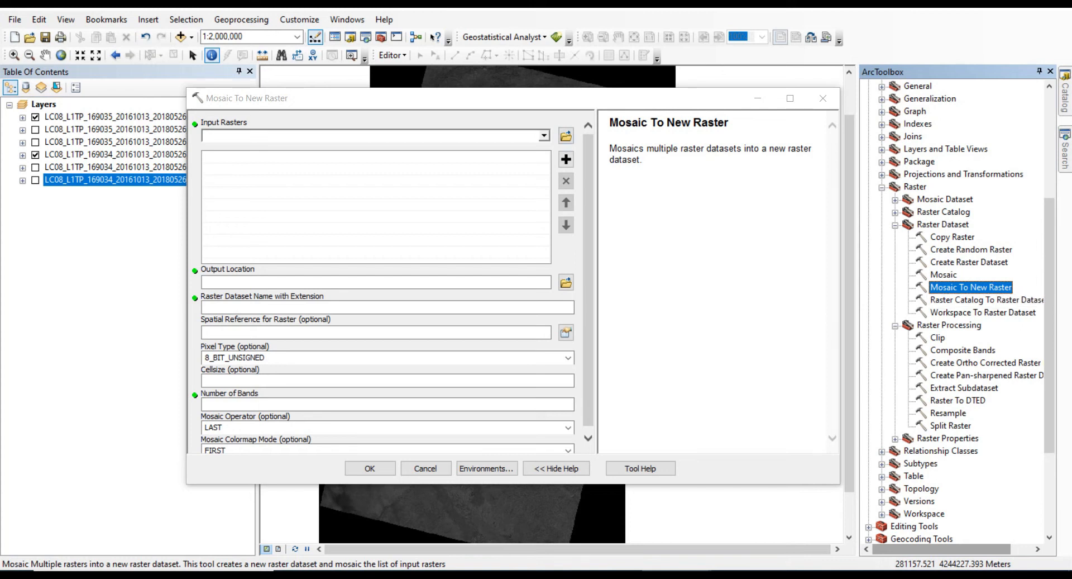
Step: Add the B5 rasters of scenes 169035 and 169034 as Mosaic To New Raster inputs, moving the 169034 raster to first place
left_click(544, 135)
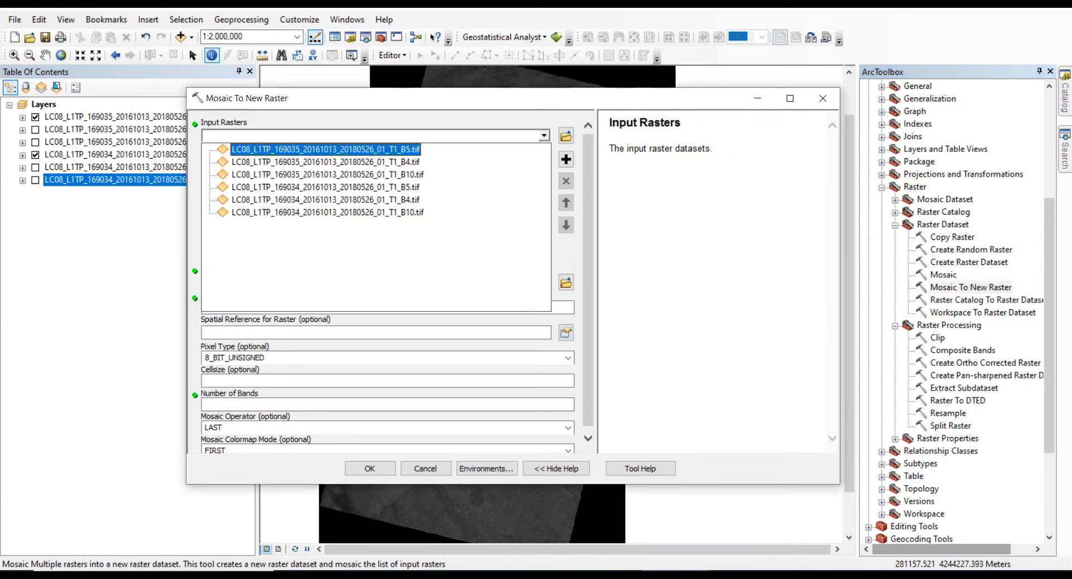
left_click(326, 149)
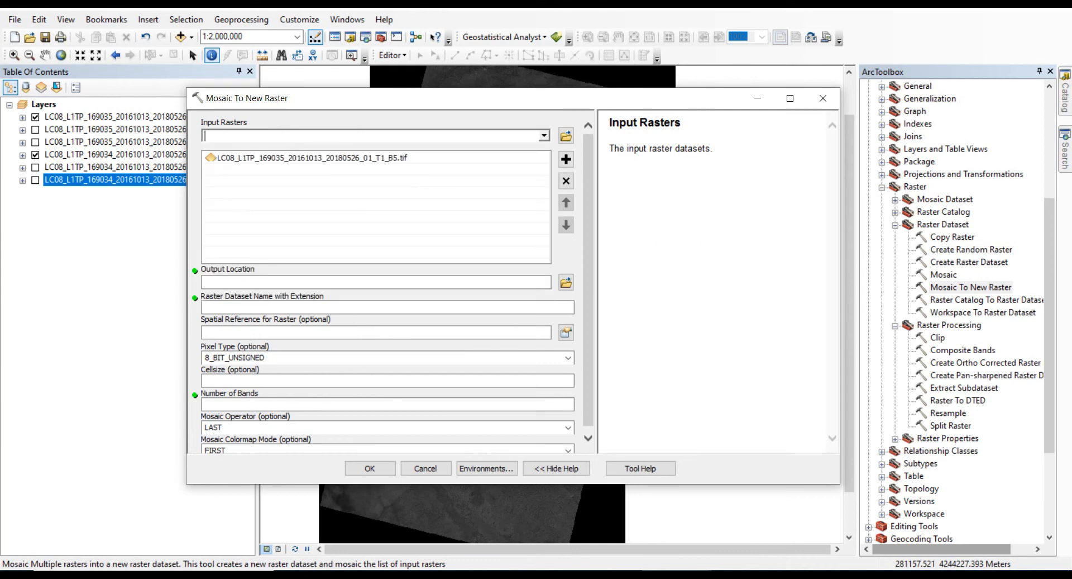
left_click(544, 135)
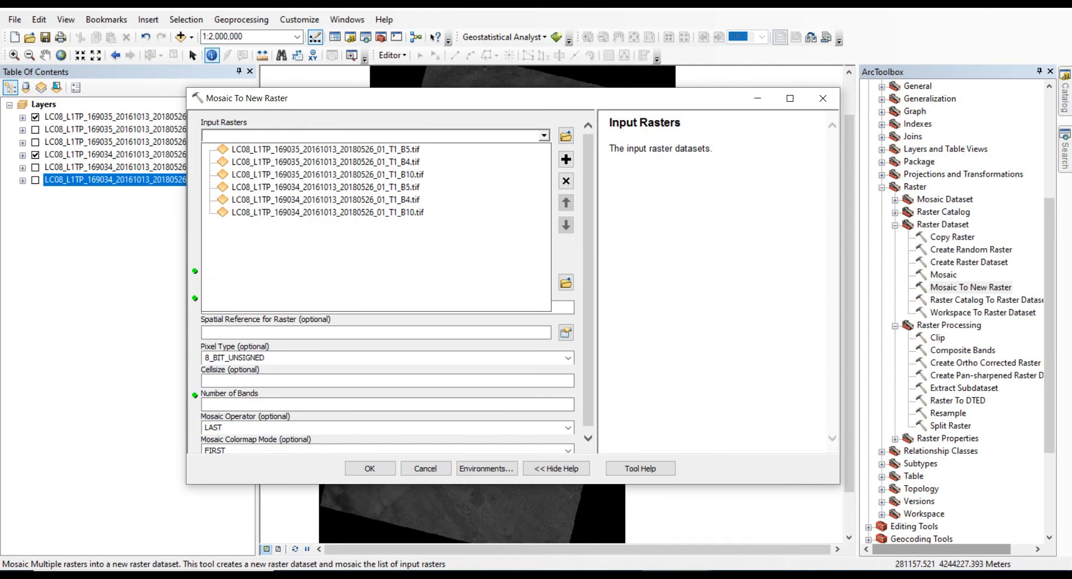
left_click(326, 187)
left_click_drag(380, 98, 735, 249)
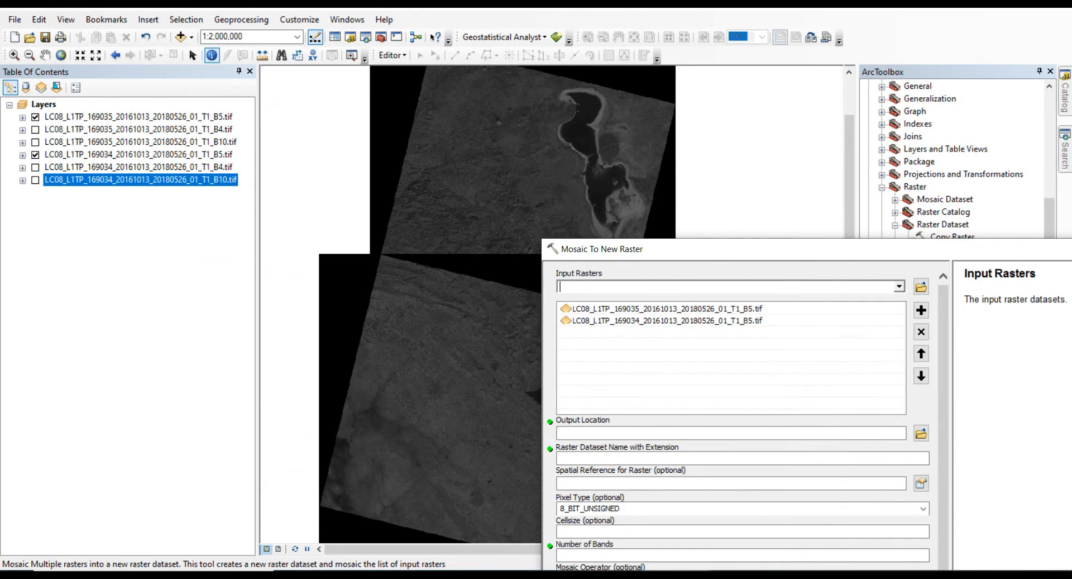
left_click_drag(735, 249, 632, 134)
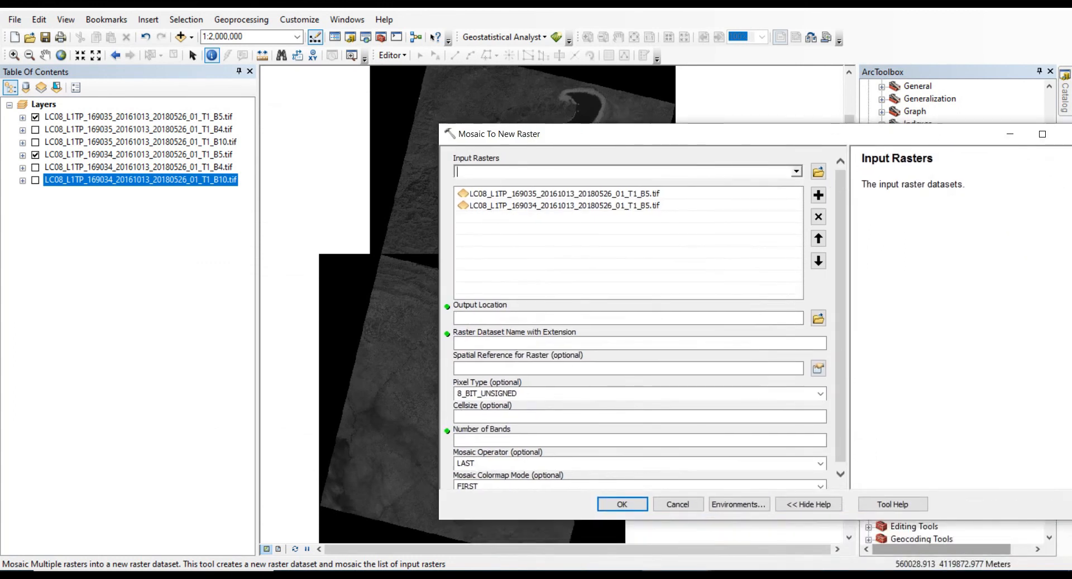
left_click(615, 206)
left_click(818, 238)
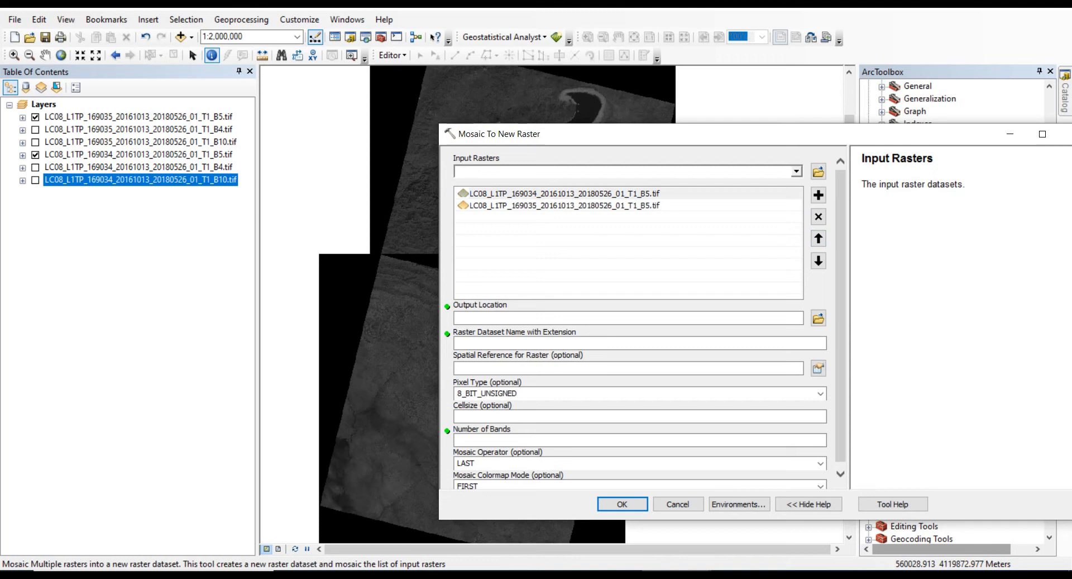
Step: Create a TEST folder on the Desktop and set it as the Mosaic To New Raster output location
left_click_drag(749, 134, 689, 42)
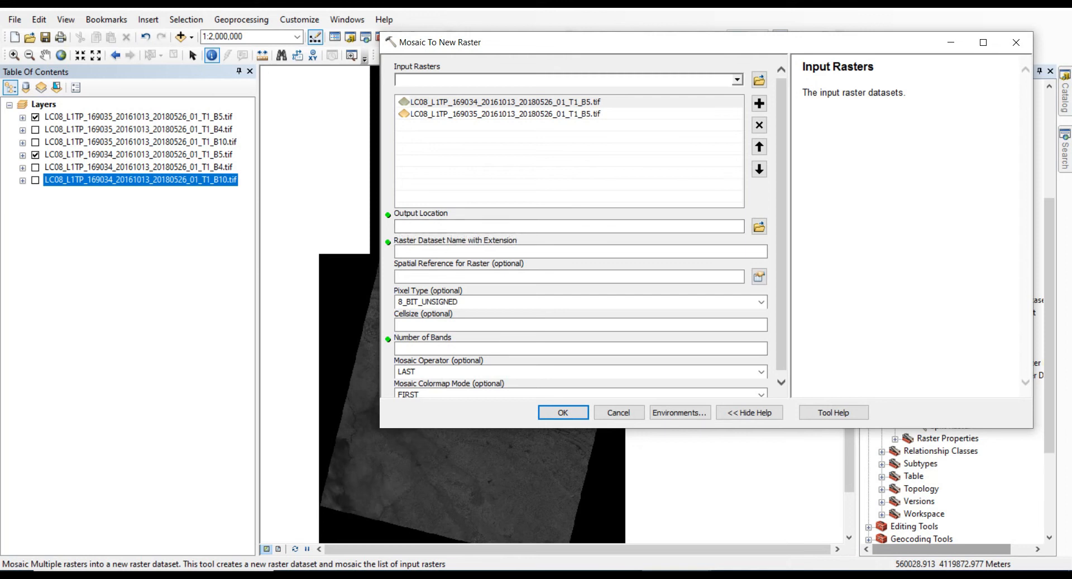
left_click(569, 226)
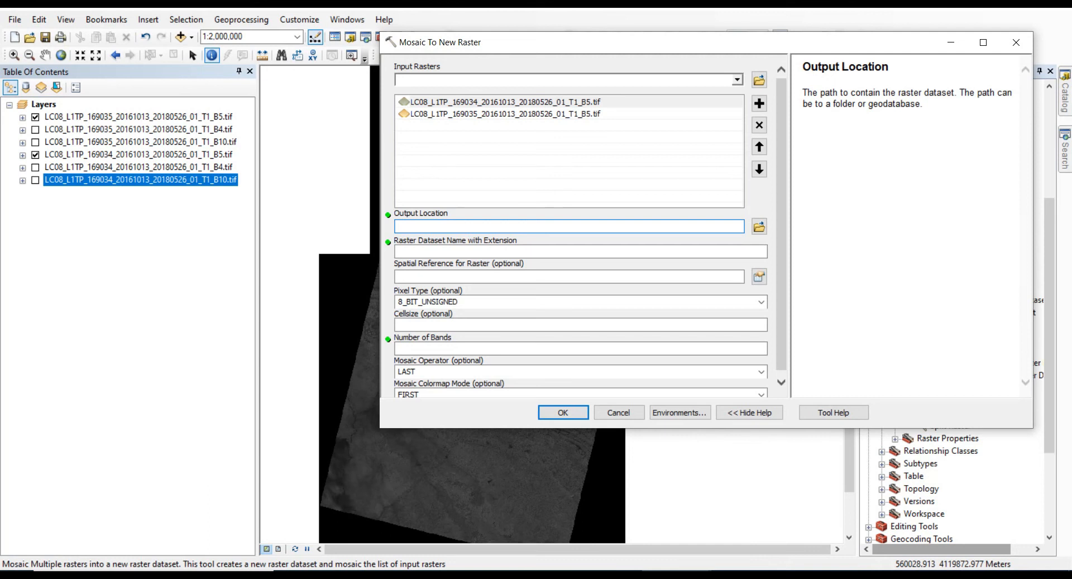
left_click_drag(818, 93, 839, 93)
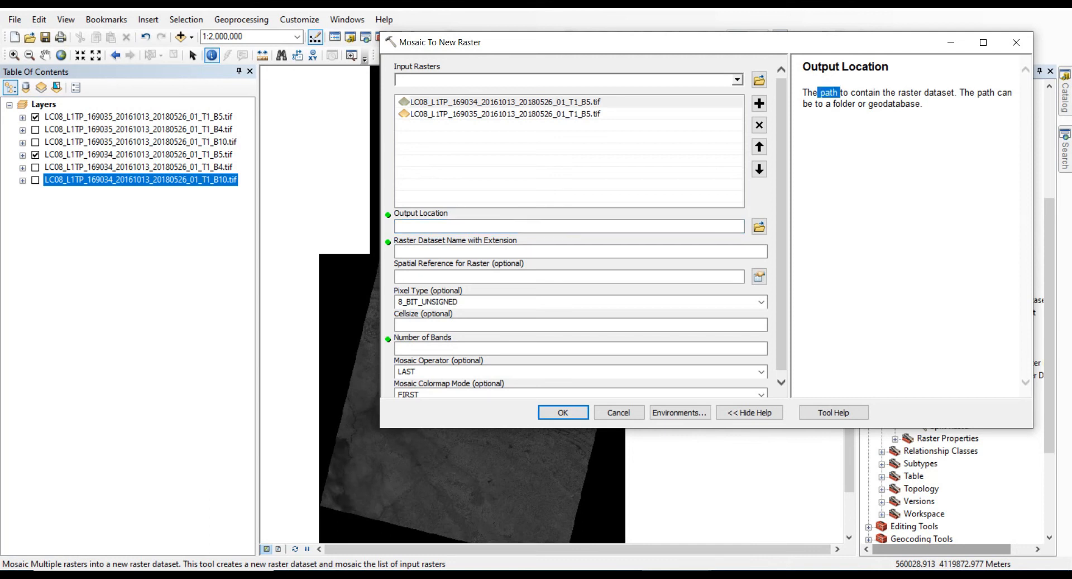
left_click(759, 227)
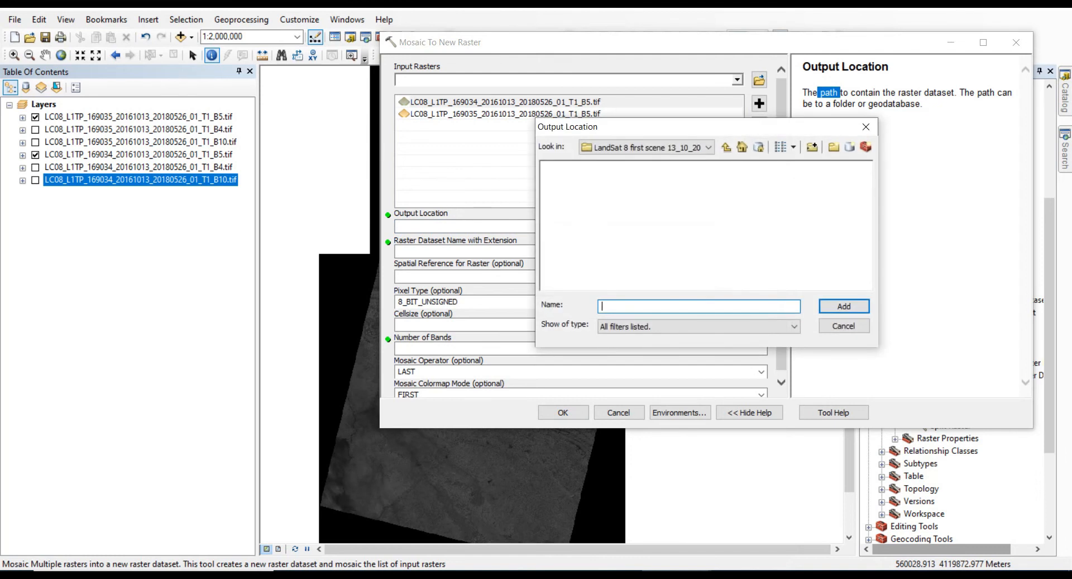
left_click(726, 147)
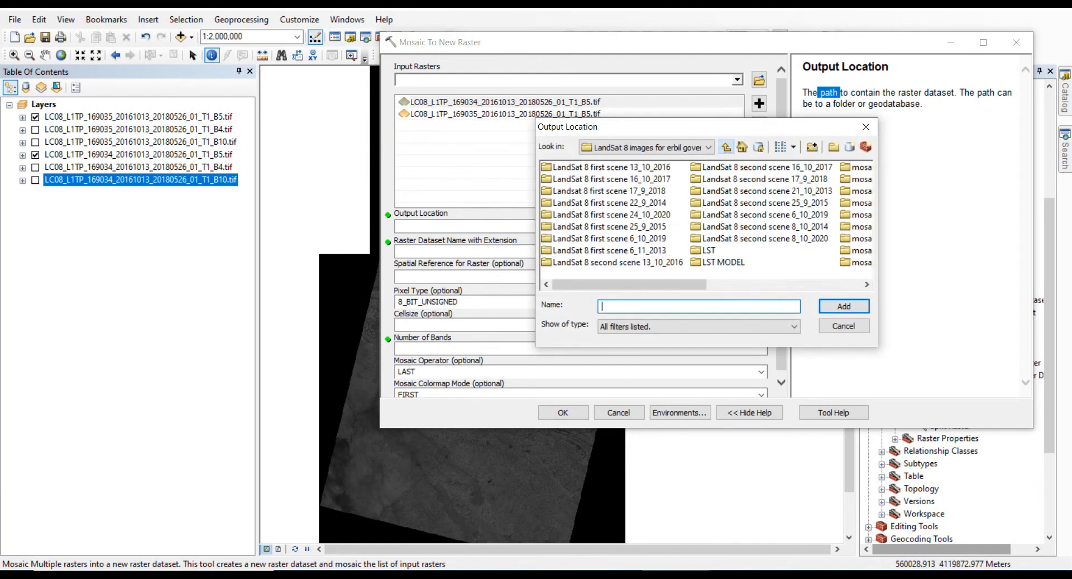
left_click(726, 147)
left_click(708, 147)
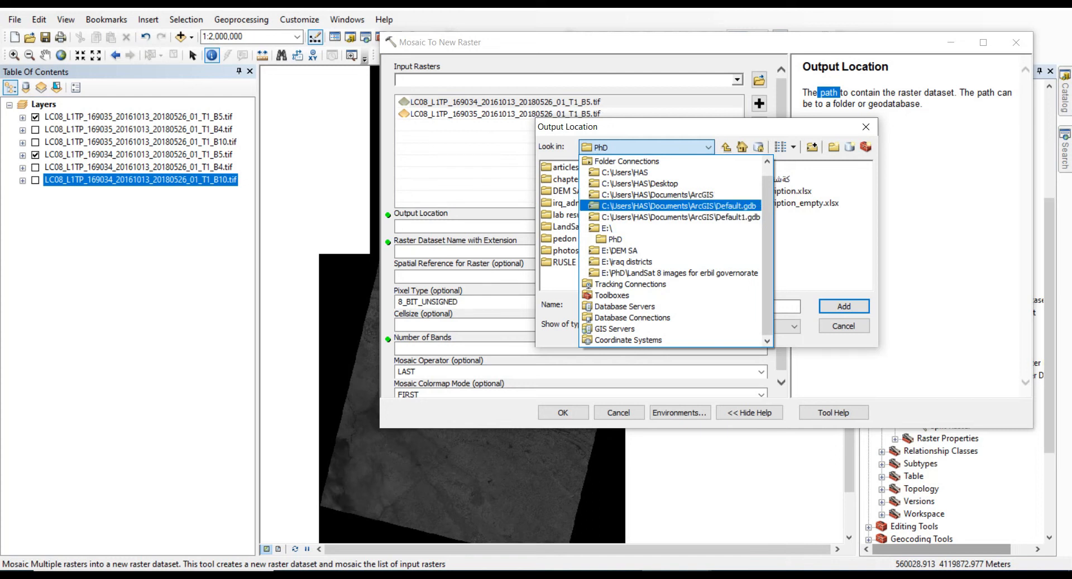
left_click(640, 184)
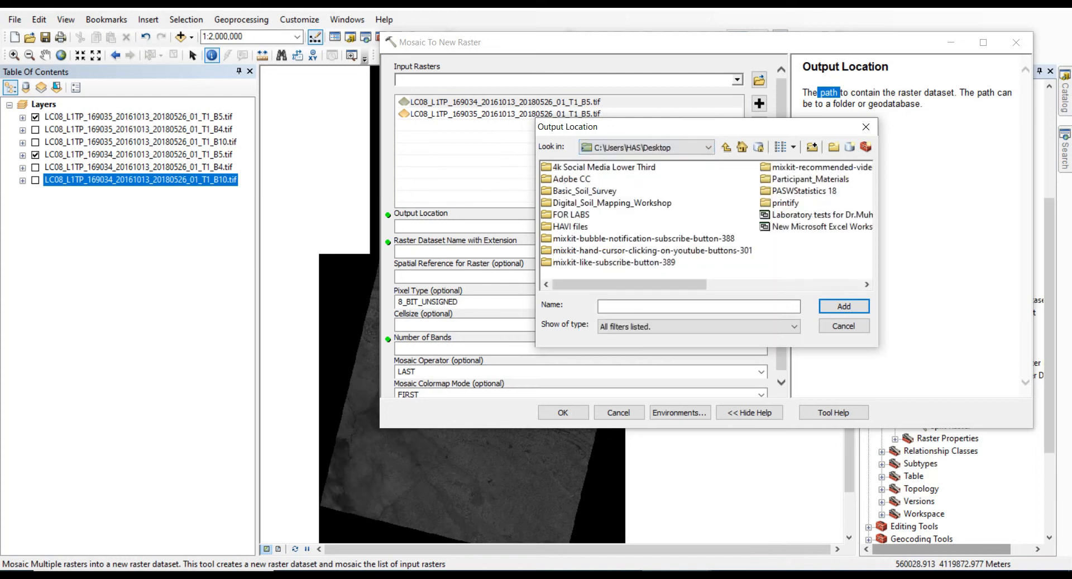
left_click(834, 146)
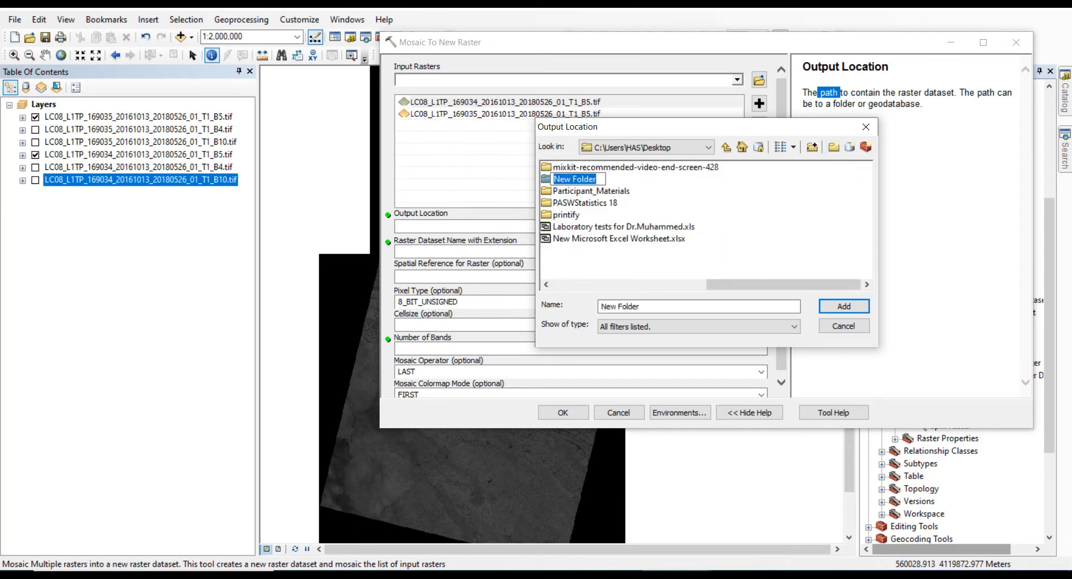
type("TEST")
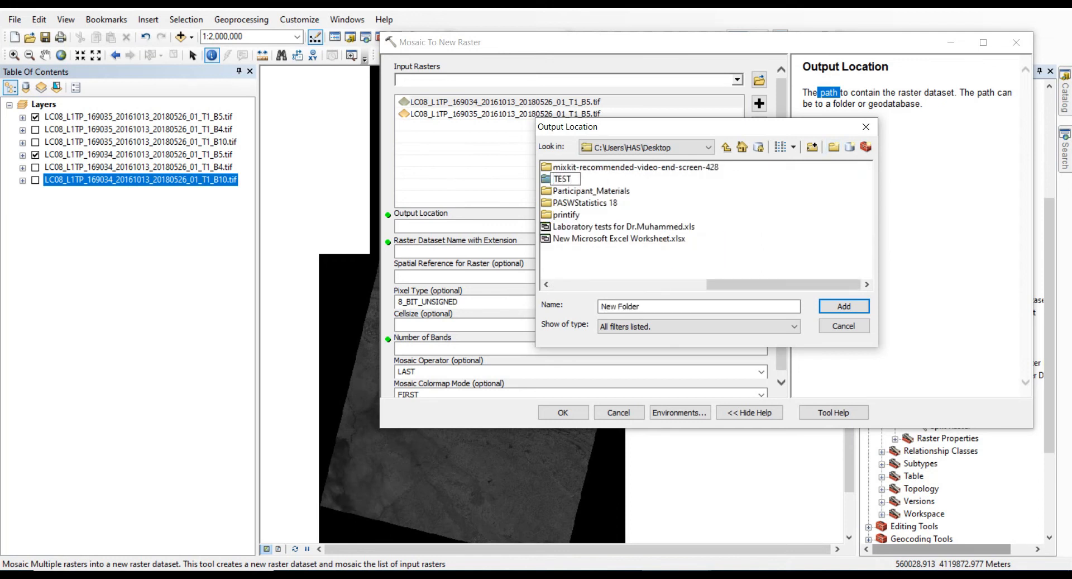
key("Return")
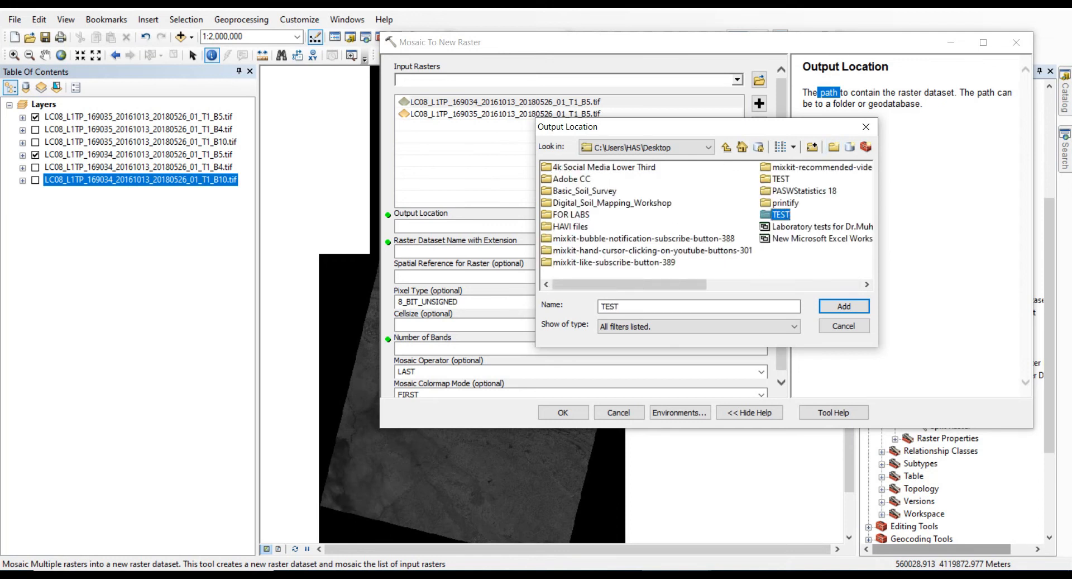
left_click(844, 306)
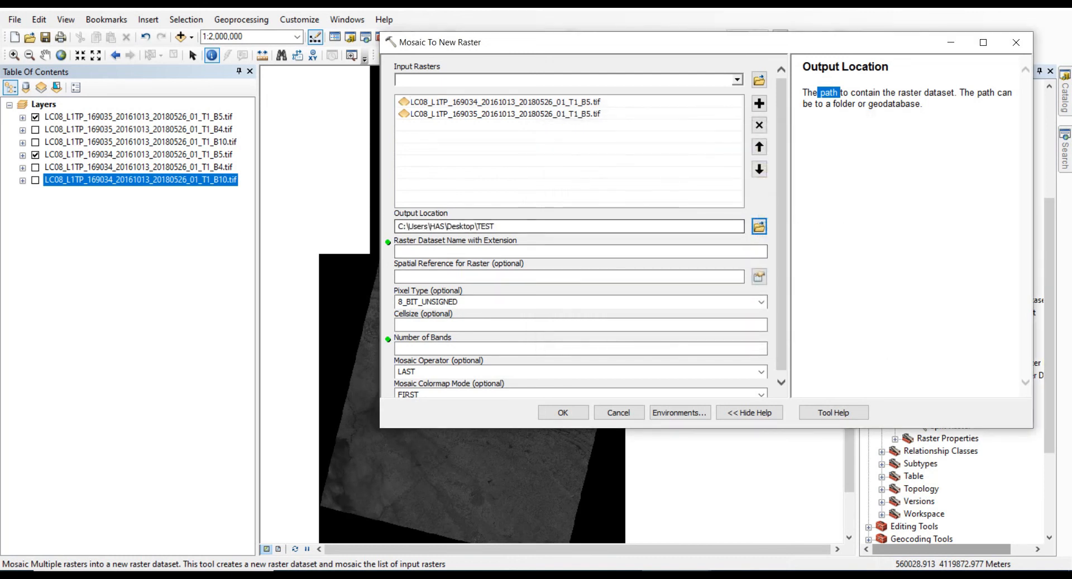
Step: Name the output raster dataset TESTLAB_L08_B5.TIF
left_click(580, 251)
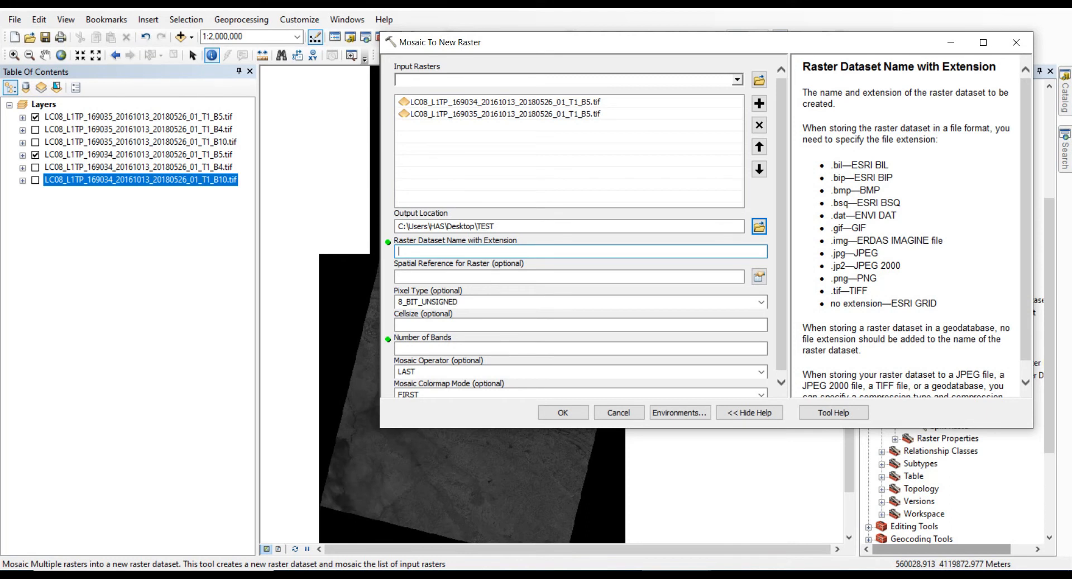
type("TESTLAB_L0808")
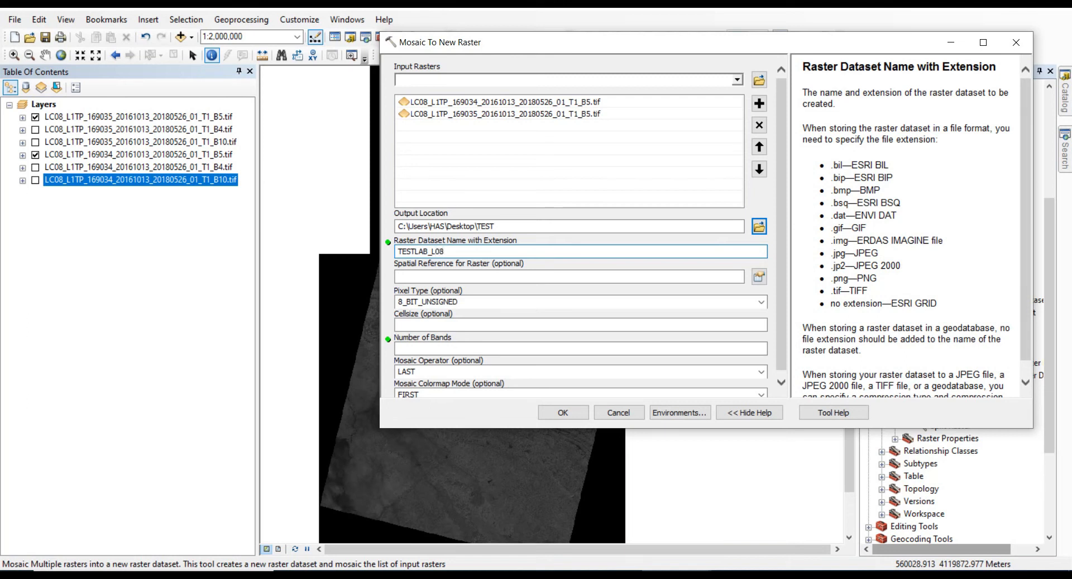
type("_b")
key("BackSpace")
type("B5.")
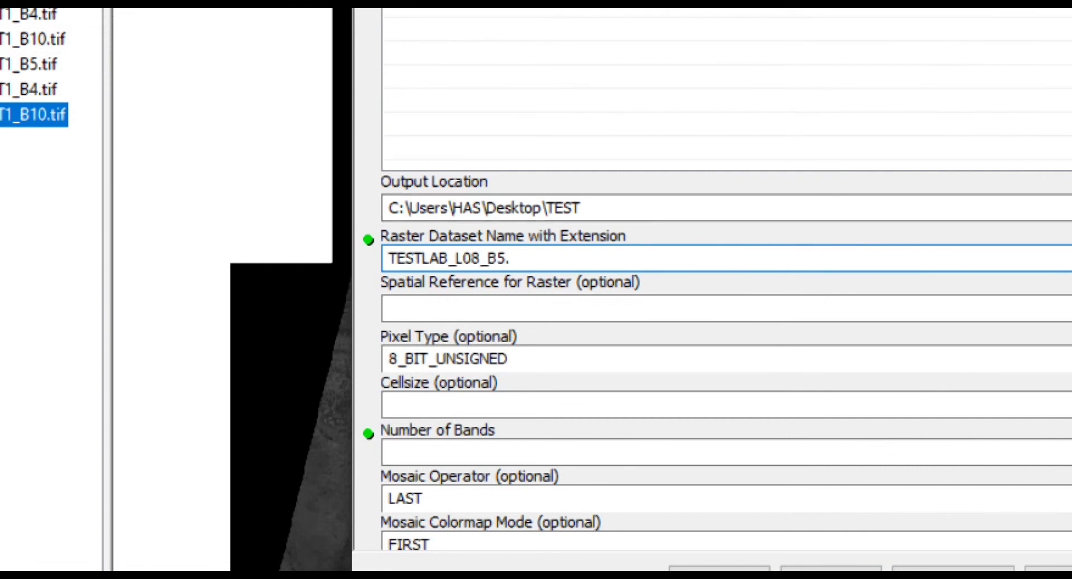
type("TIF")
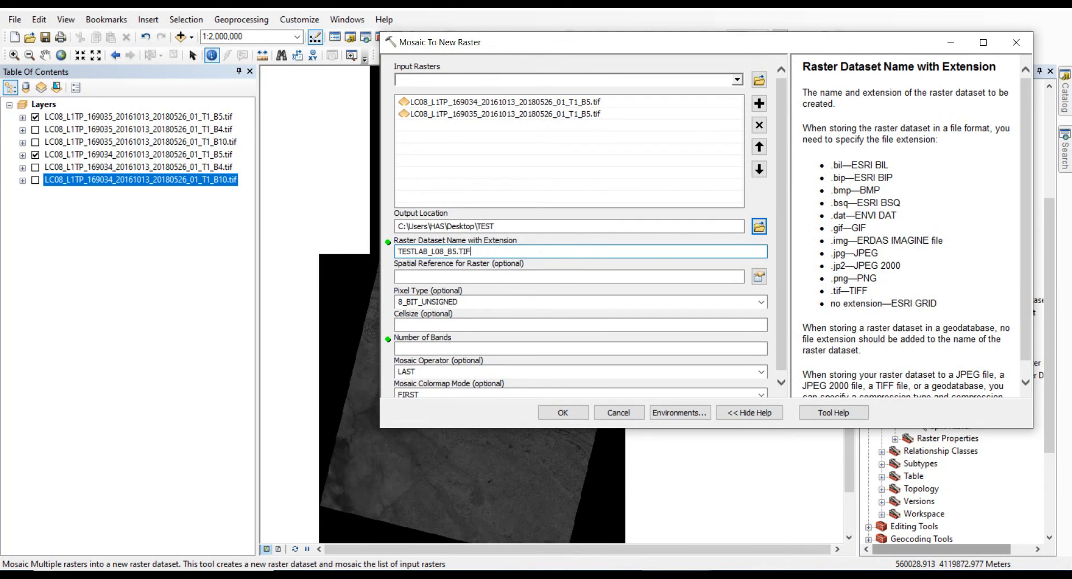
Step: Review the optional spatial reference setting against the two B5 input rasters, leaving it blank
left_click(569, 277)
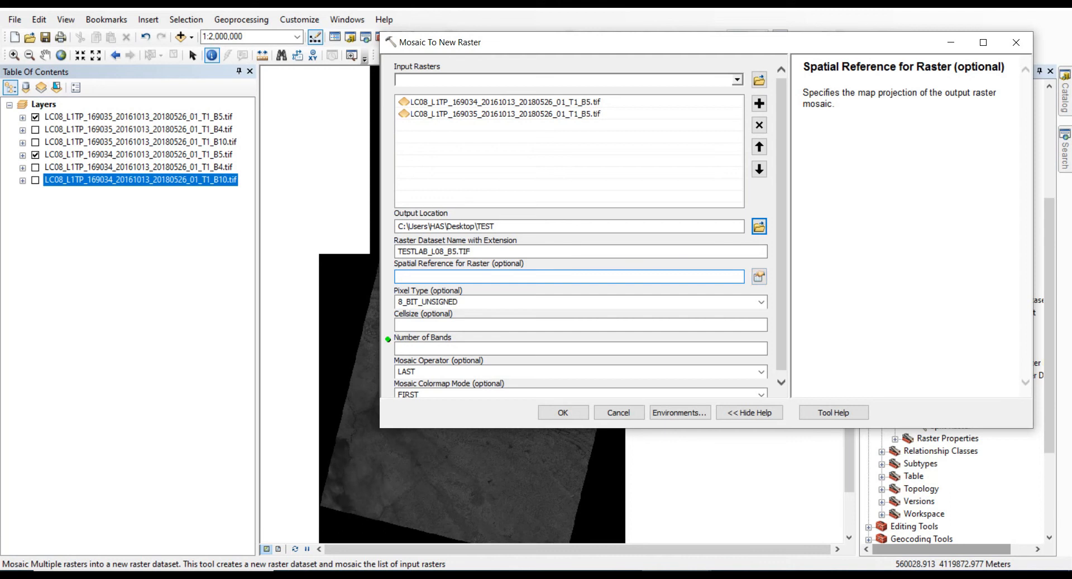
scroll(581, 230, "down", 1)
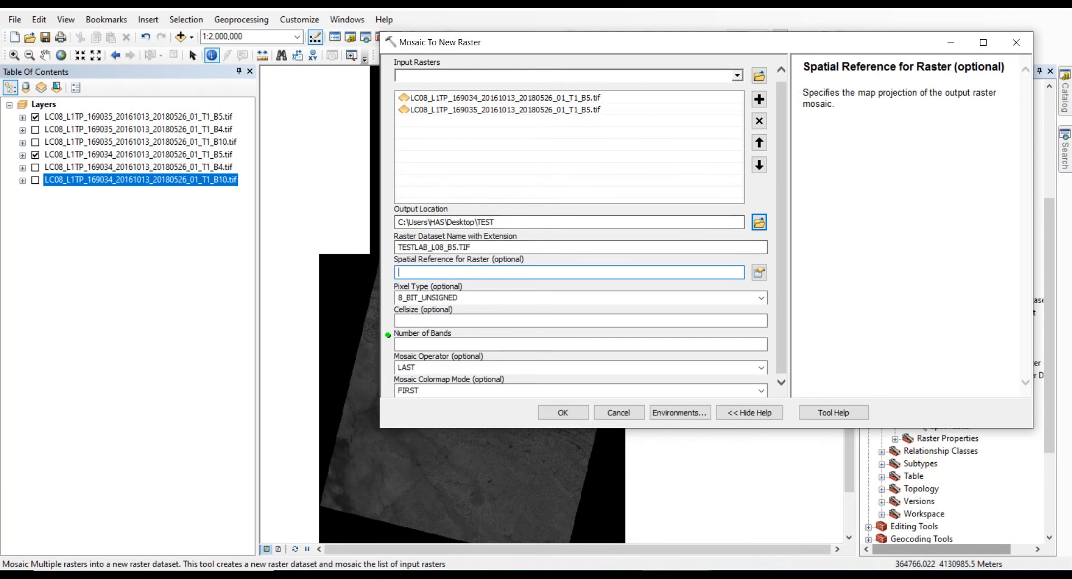
left_click(505, 97)
left_click(505, 109)
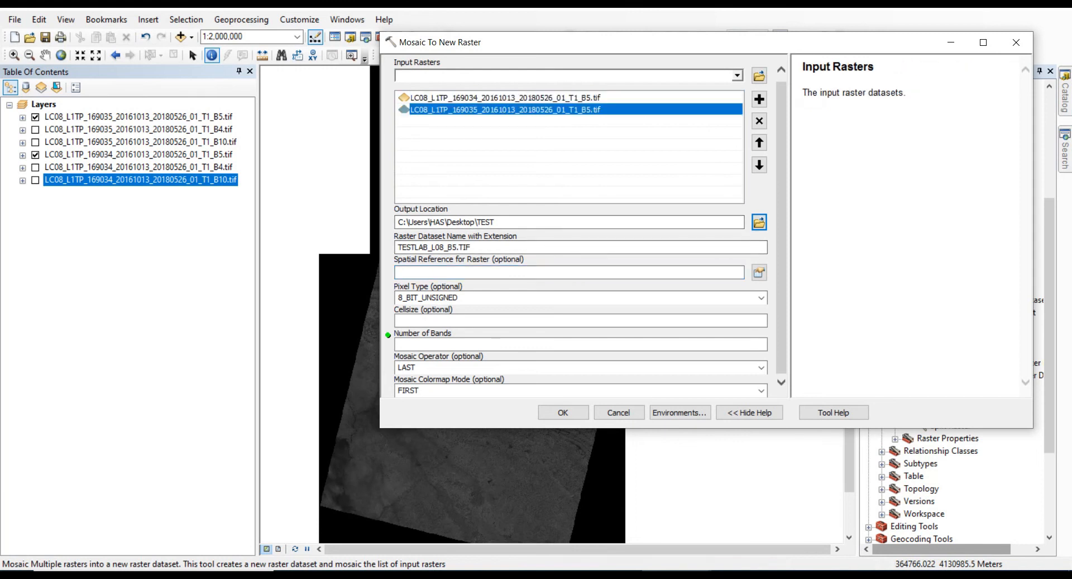
left_click(505, 98)
left_click(506, 109)
left_click(506, 98)
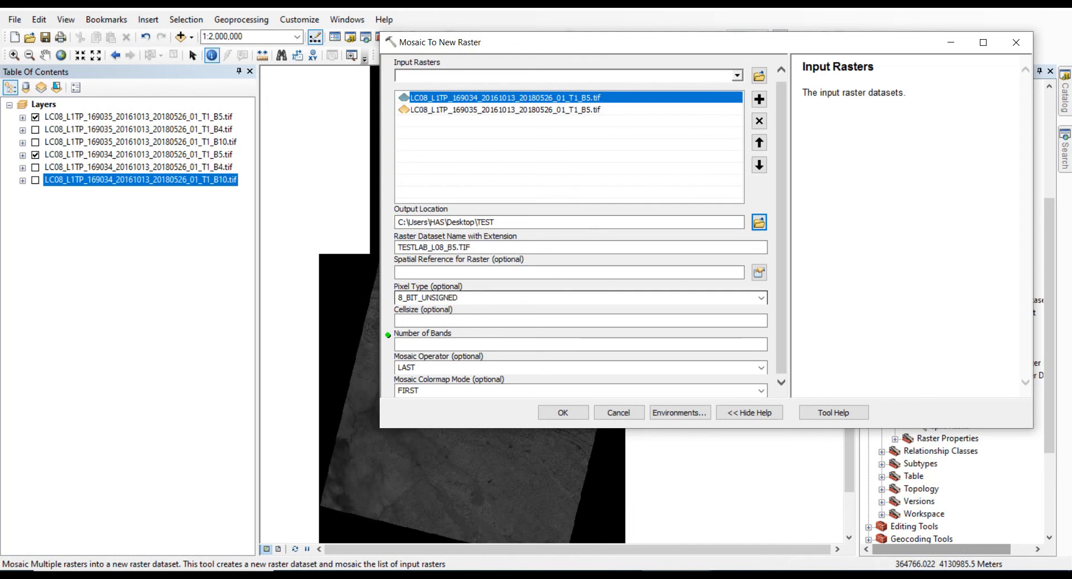
Step: Check the pixel type and pixel depth in the source properties of the 169035 B5 layer
right_click(200, 117)
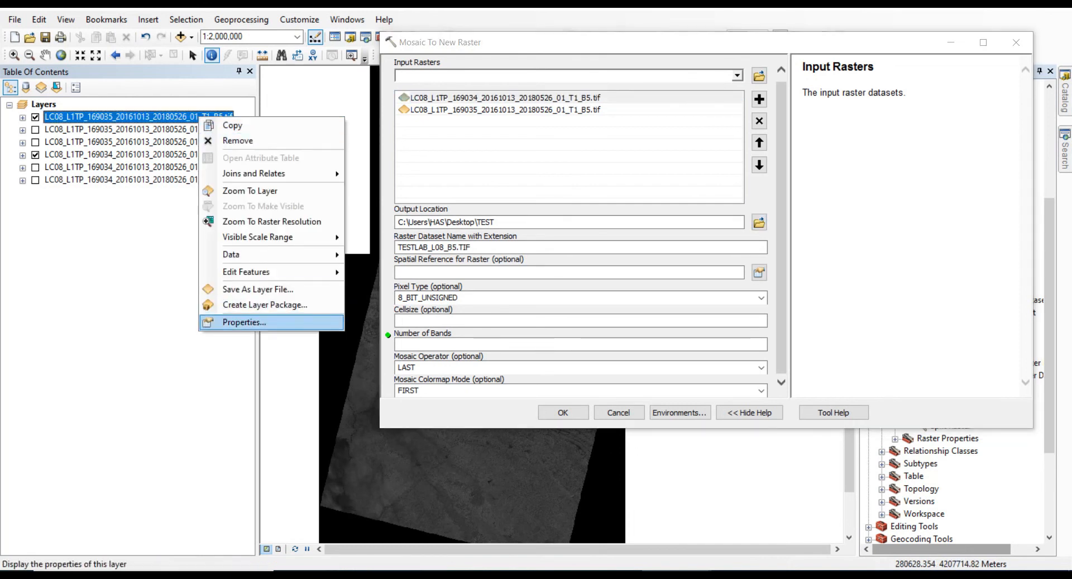
left_click(244, 323)
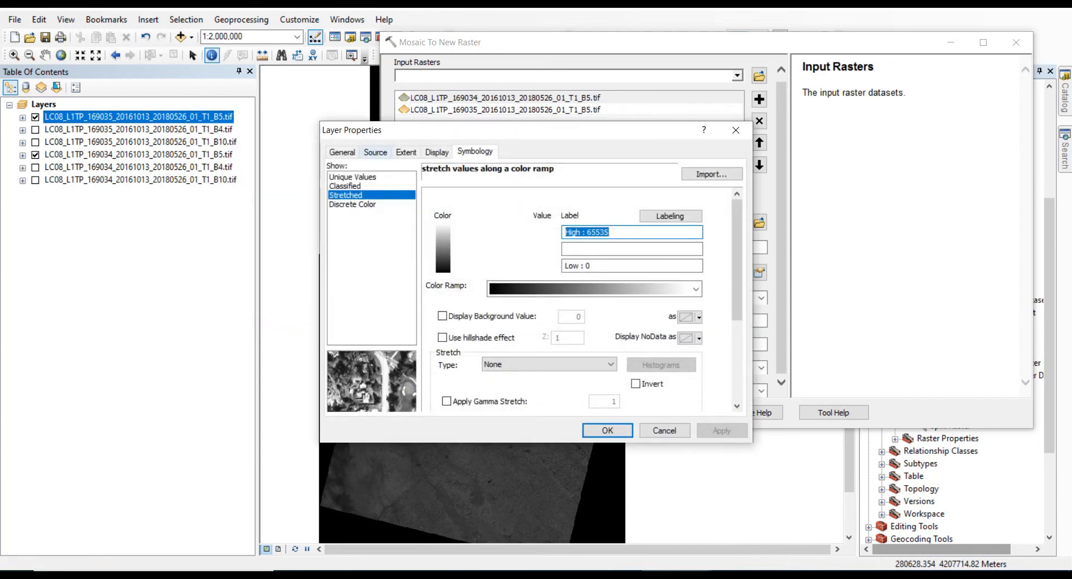
left_click(375, 152)
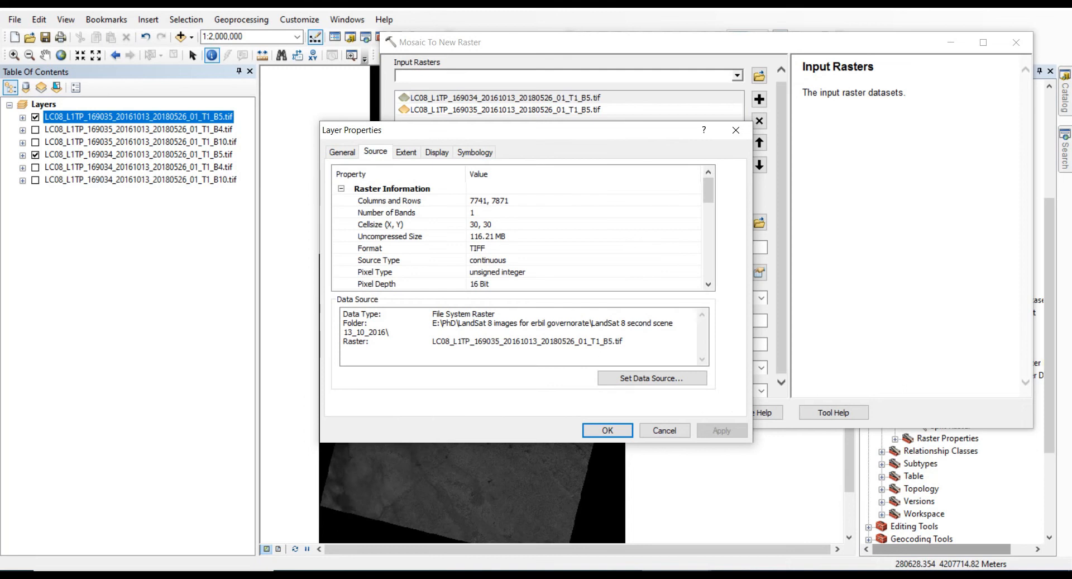
scroll(520, 234, "down", 1)
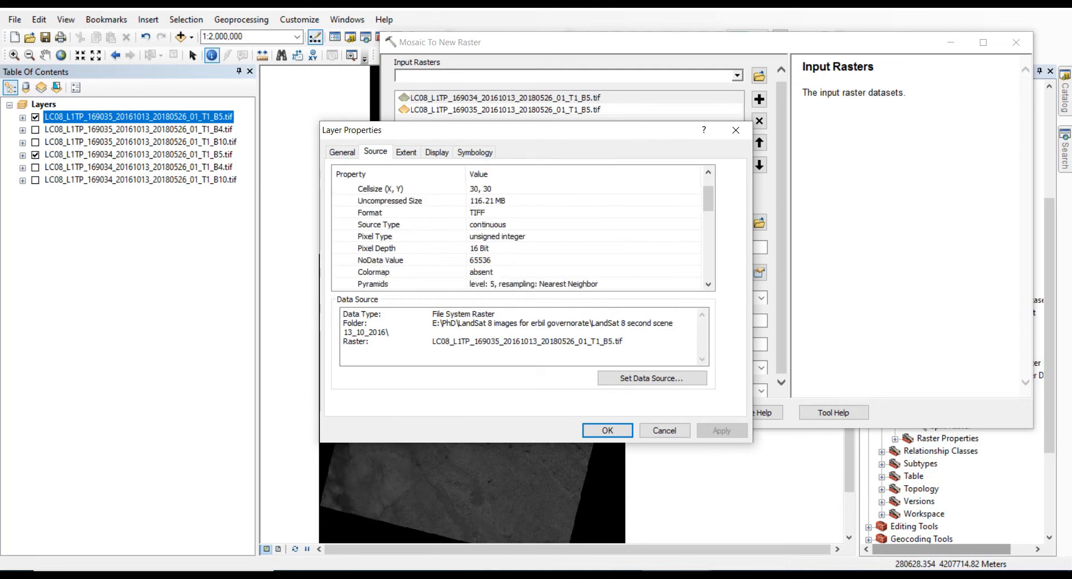
left_click(498, 237)
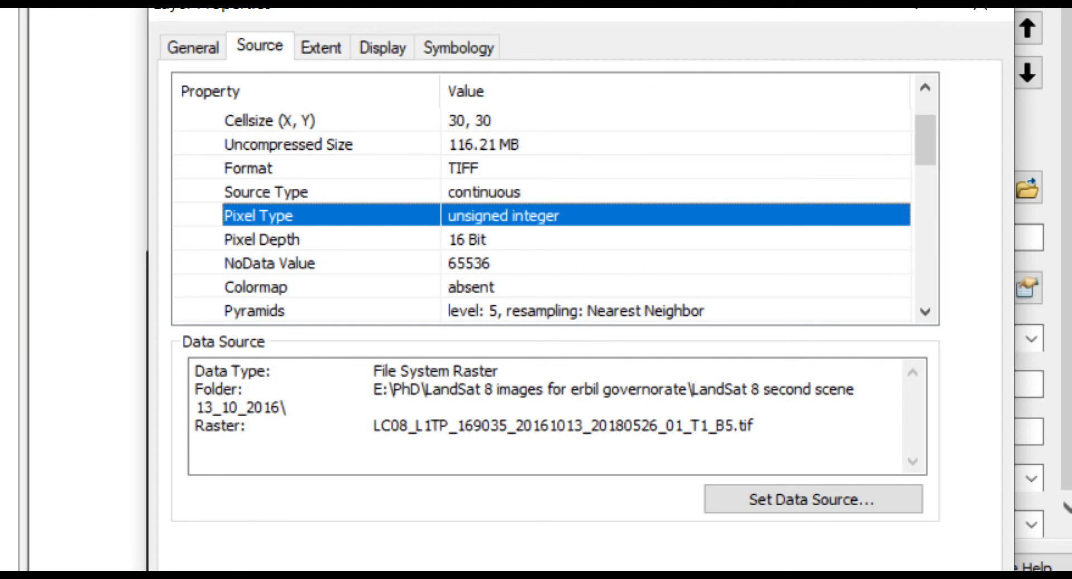
left_click(262, 239)
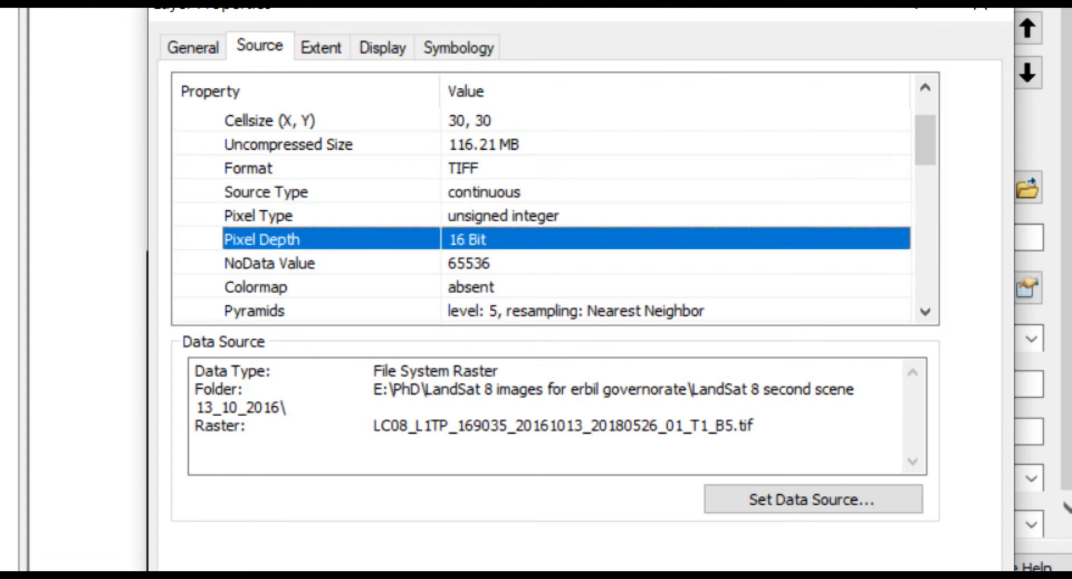
left_click(503, 216)
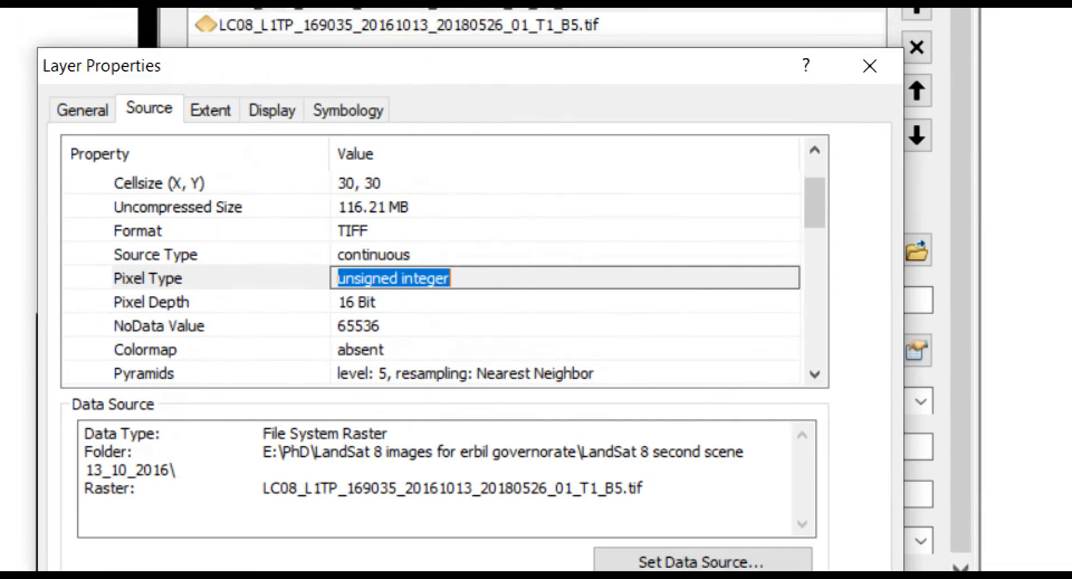
left_click(868, 67)
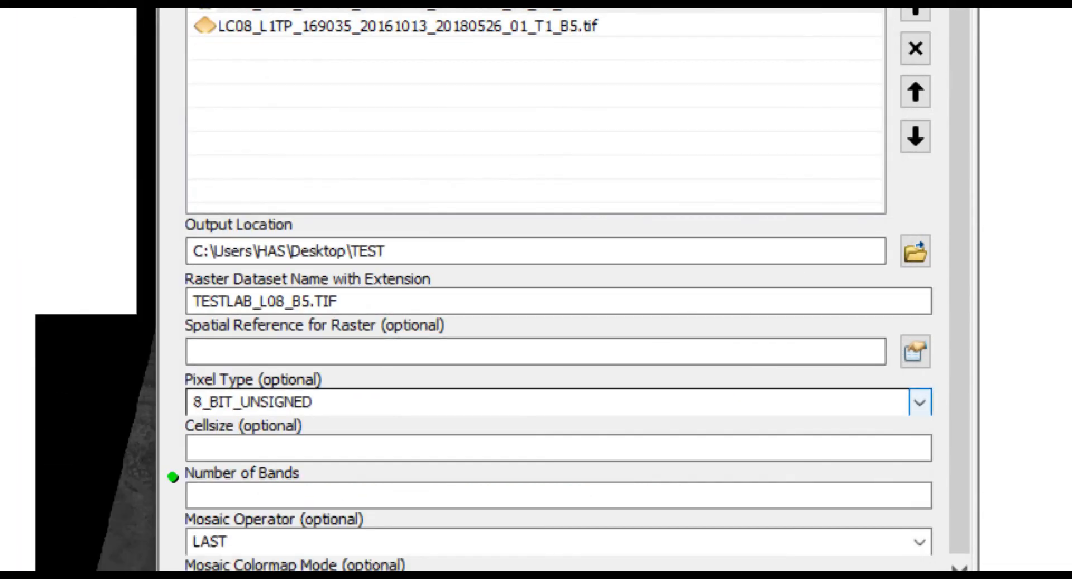
Step: Set the mosaic's pixel type to 16_BIT_UNSIGNED and its number of bands to 1
left_click(919, 402)
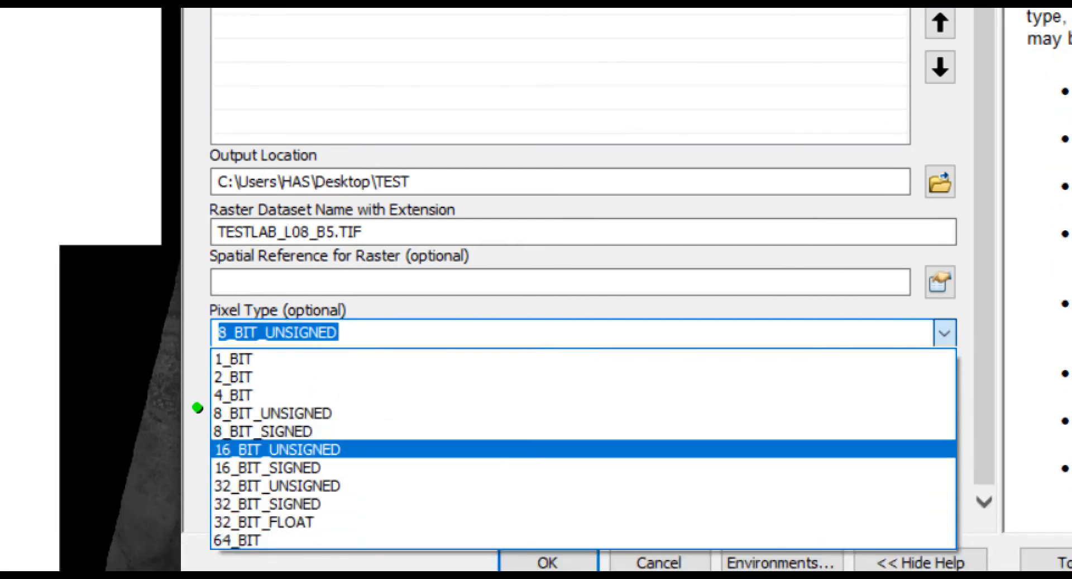
left_click(278, 449)
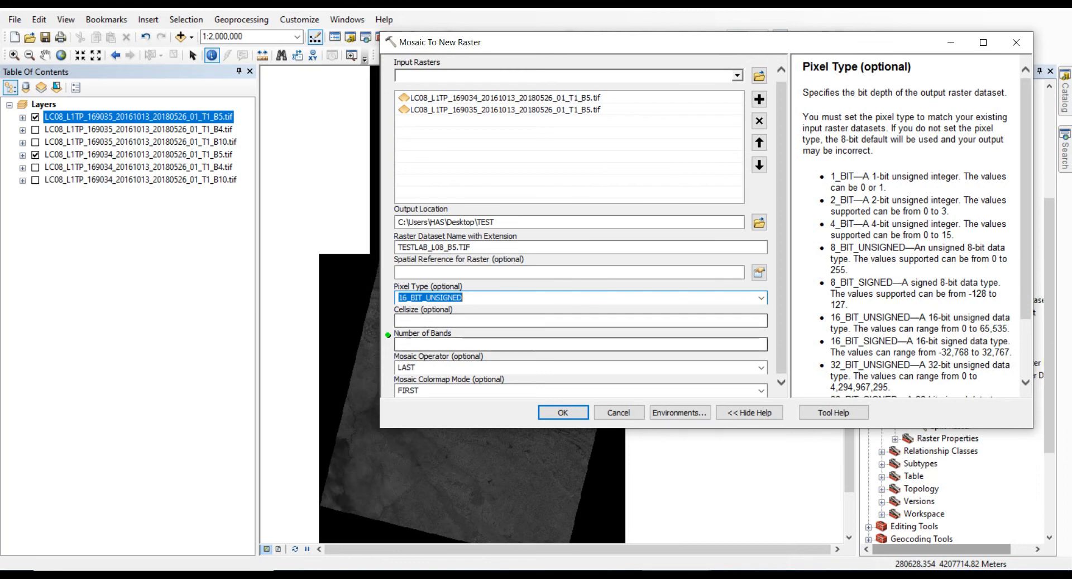
left_click(580, 344)
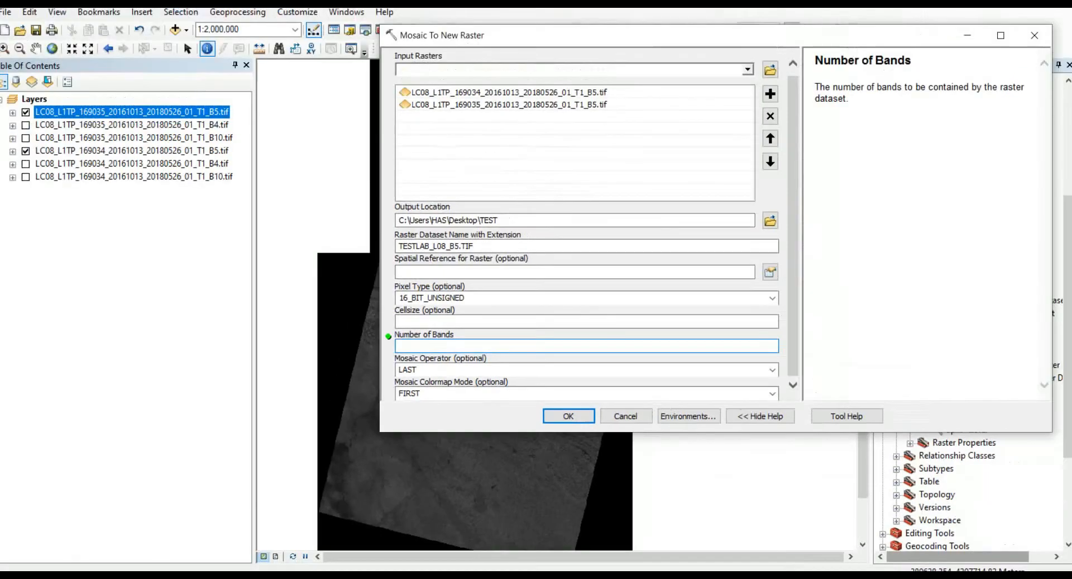
left_click(505, 98)
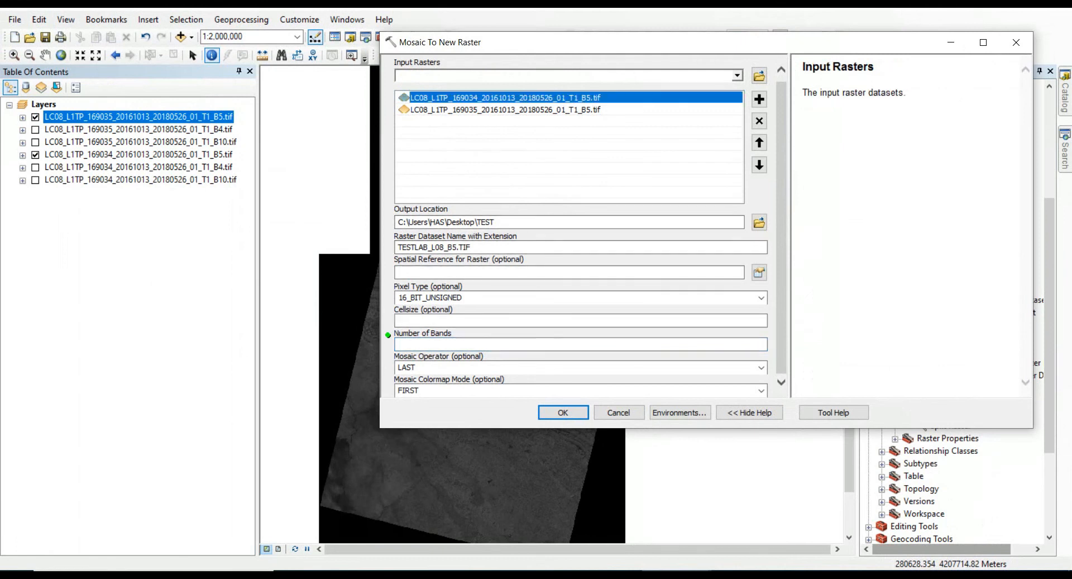
left_click(506, 110)
left_click(506, 98)
left_click(506, 110)
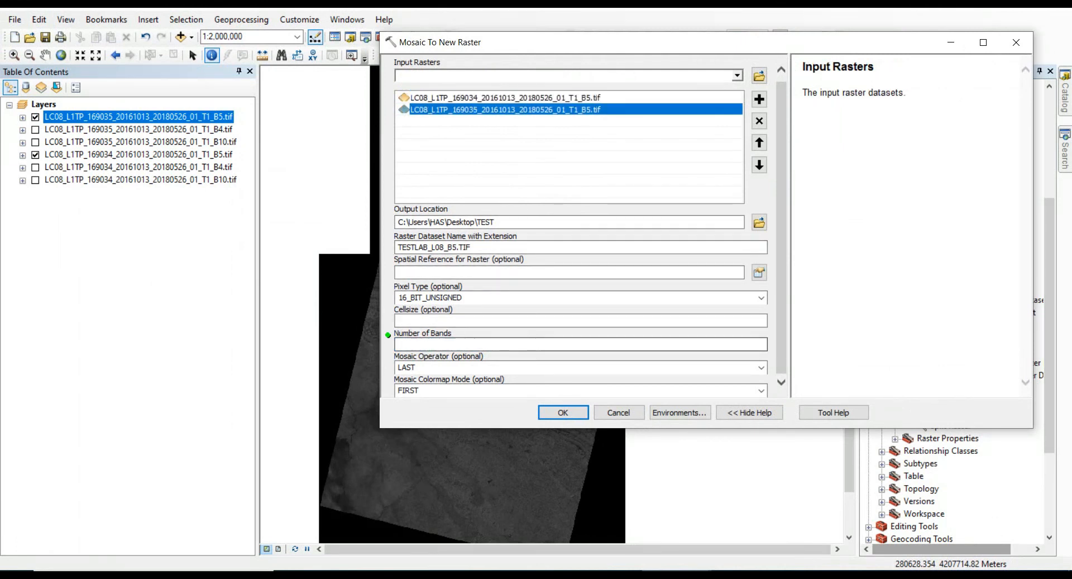
left_click(763, 344)
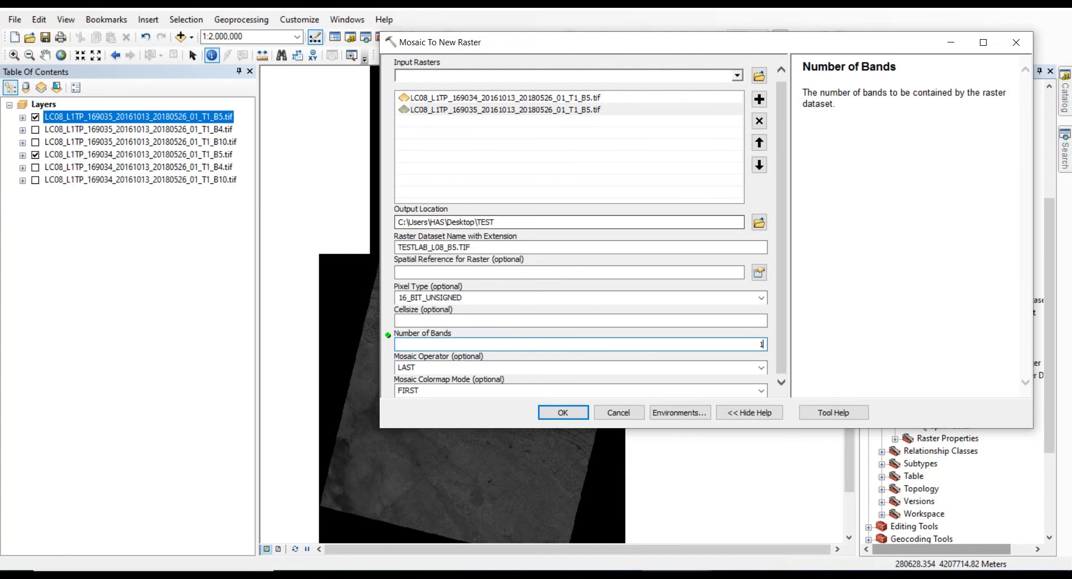
Step: Review the output location and the raster dataset name with its file extension
left_click(558, 222)
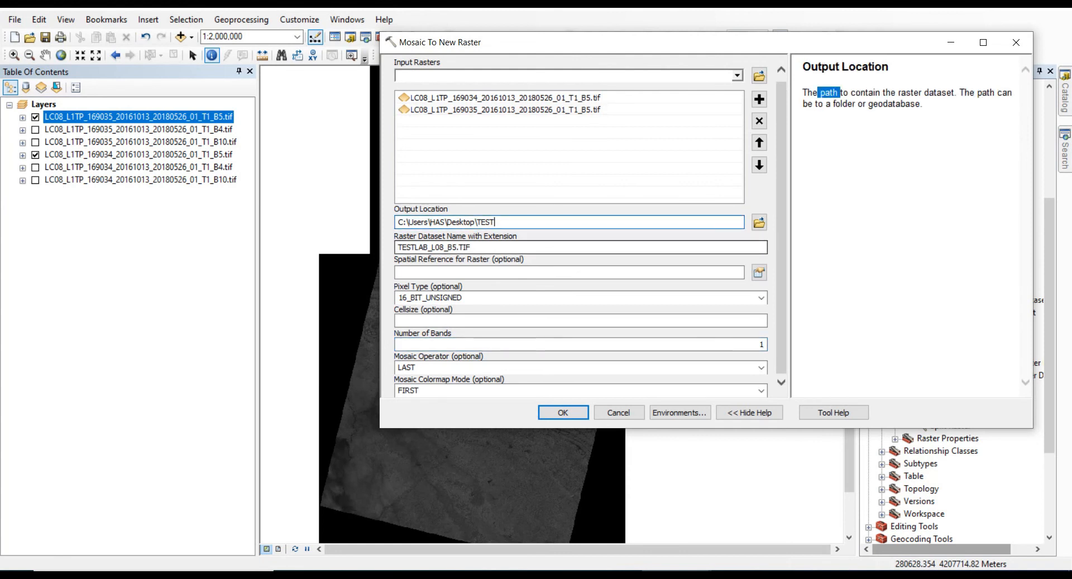
left_click(520, 247)
key("shift+Left")
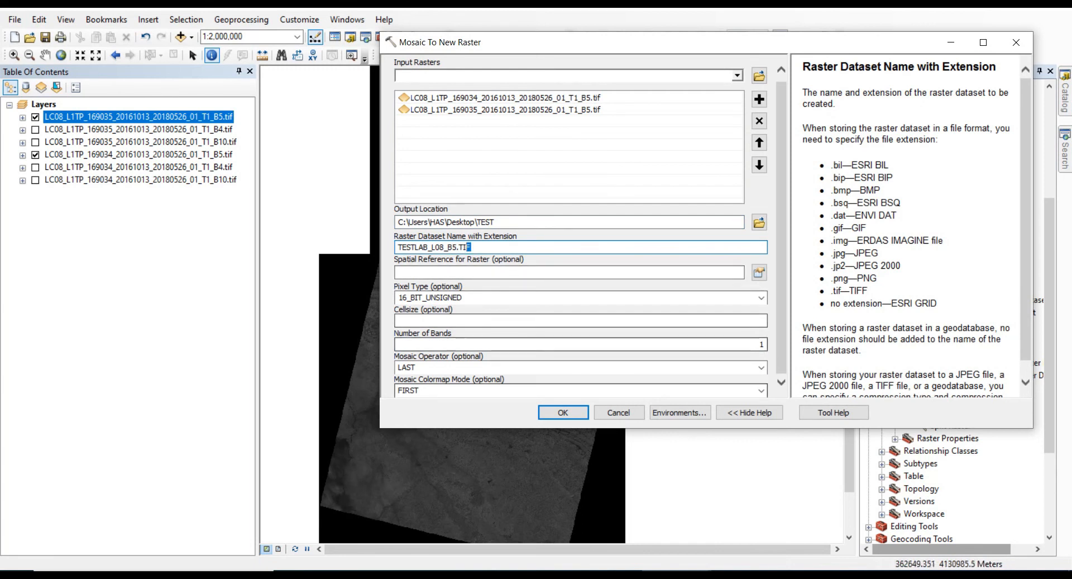
Step: Run the mosaic of the two B5 rasters and turn off the display of both B5 source layers
left_click(563, 412)
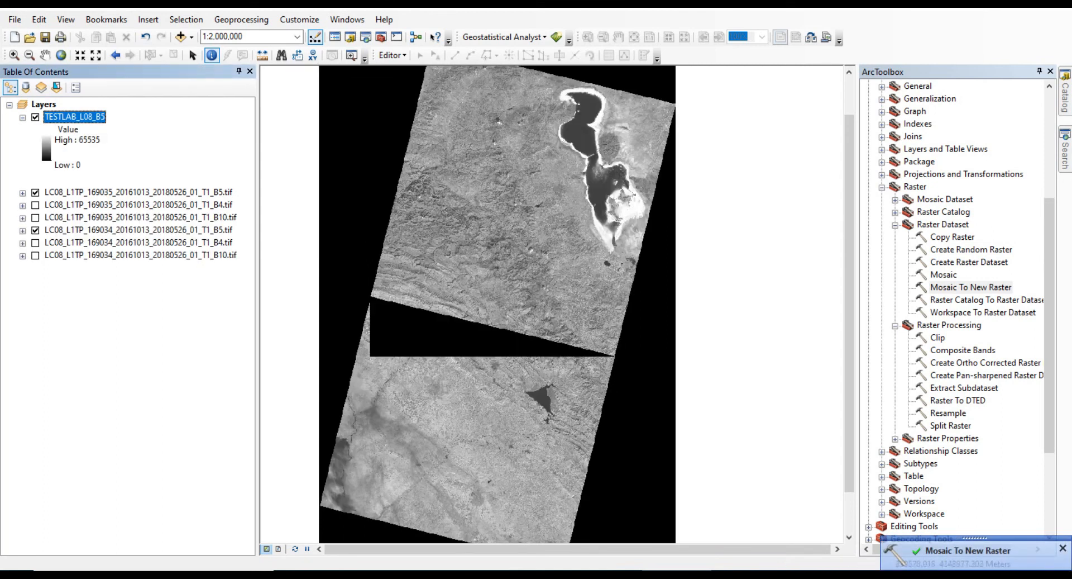
left_click(36, 192)
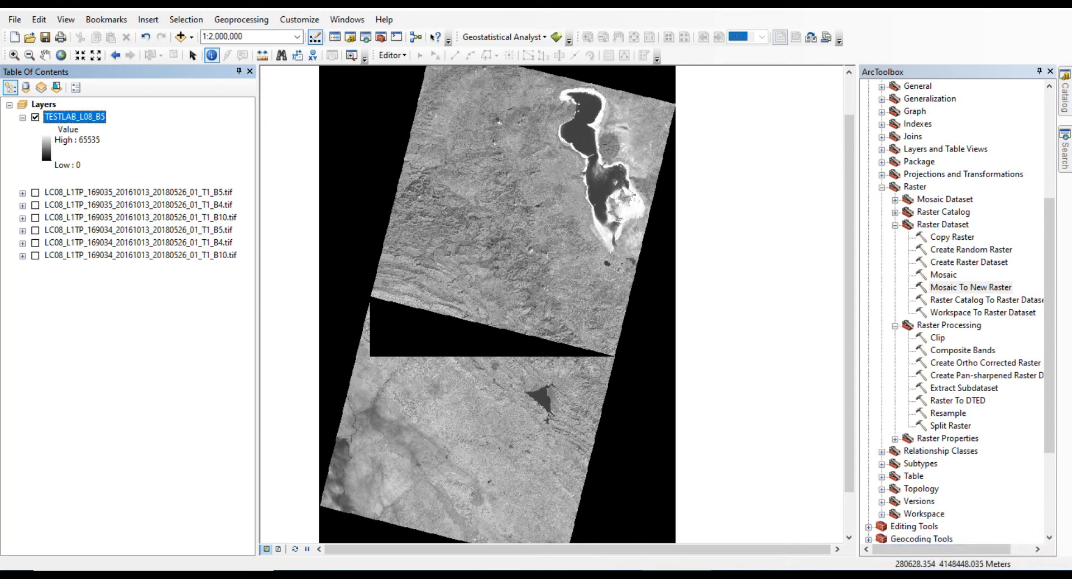
scroll(397, 269, "down", 1)
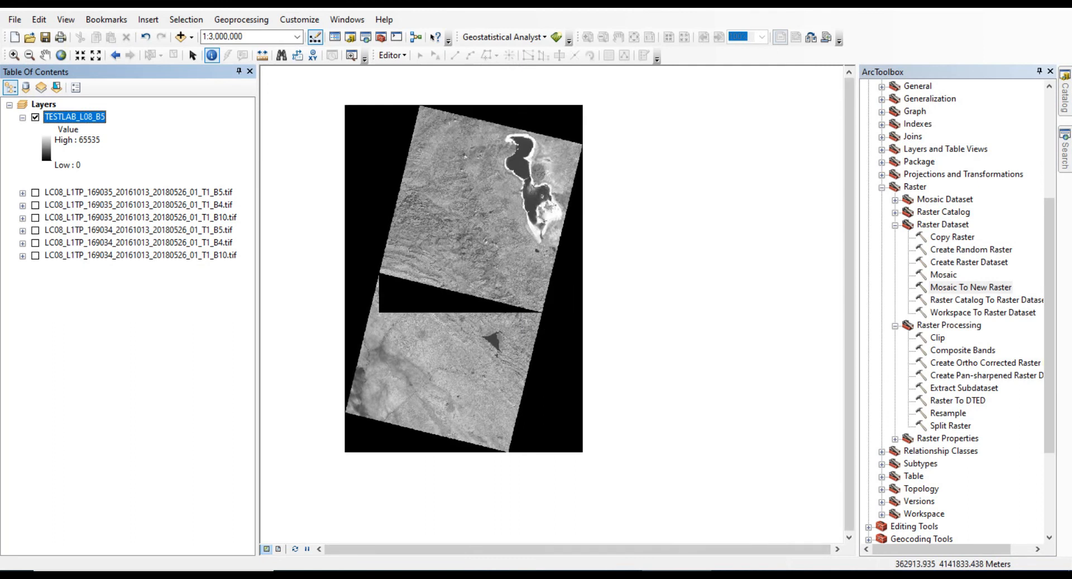
scroll(293, 180, "up", 1)
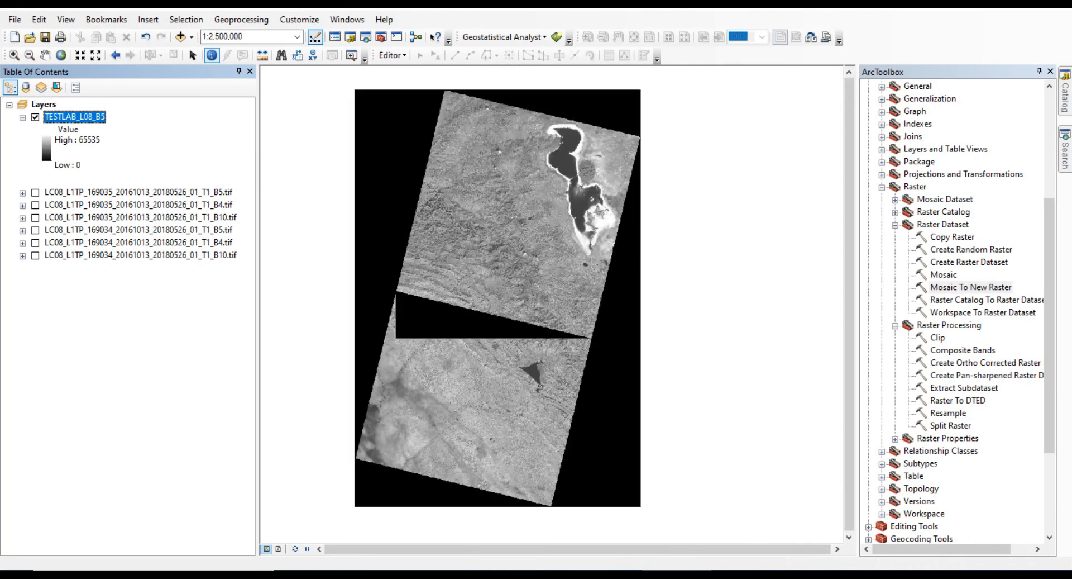
Step: Examine the TESTLAB_L08_B5 mosaic by toggling its visibility and inspecting the seam between the two scenes
left_click(35, 117)
left_click(35, 117)
left_click(35, 117)
left_click(35, 117)
left_click(35, 117)
left_click(35, 117)
left_click(35, 118)
left_click(35, 117)
scroll(413, 293, "up", 1)
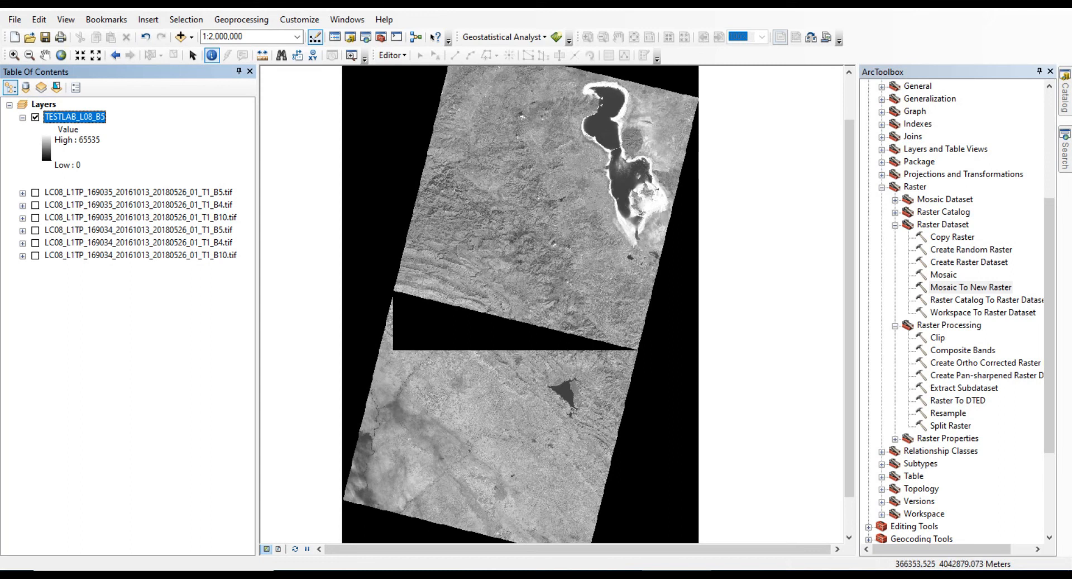
scroll(399, 338, "up", 4)
scroll(491, 295, "down", 3)
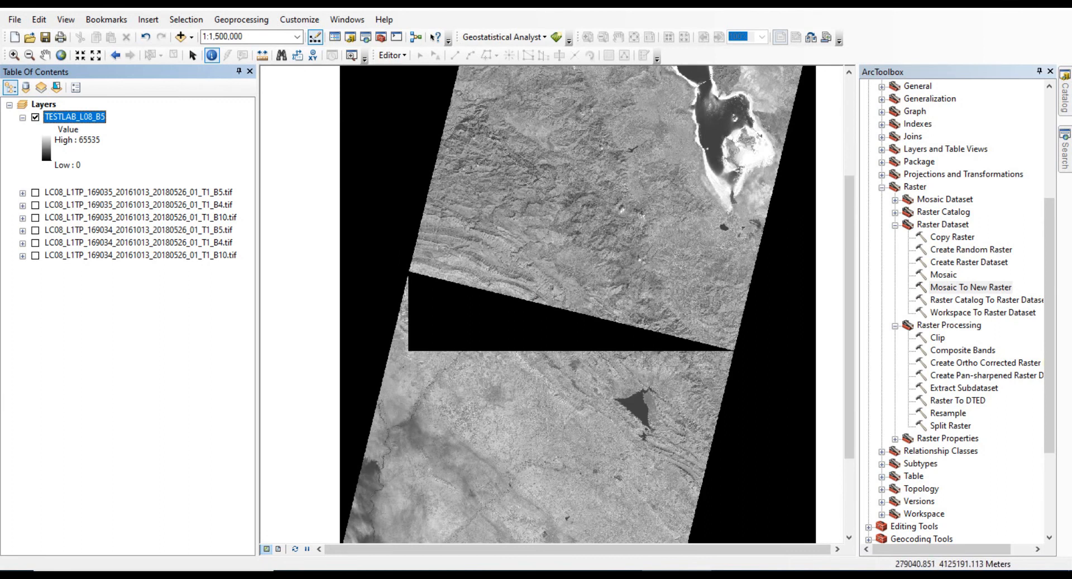
Step: Compare the 169035 and 169034 B5 source rasters one at a time, then show the mosaic alone again
left_click(35, 117)
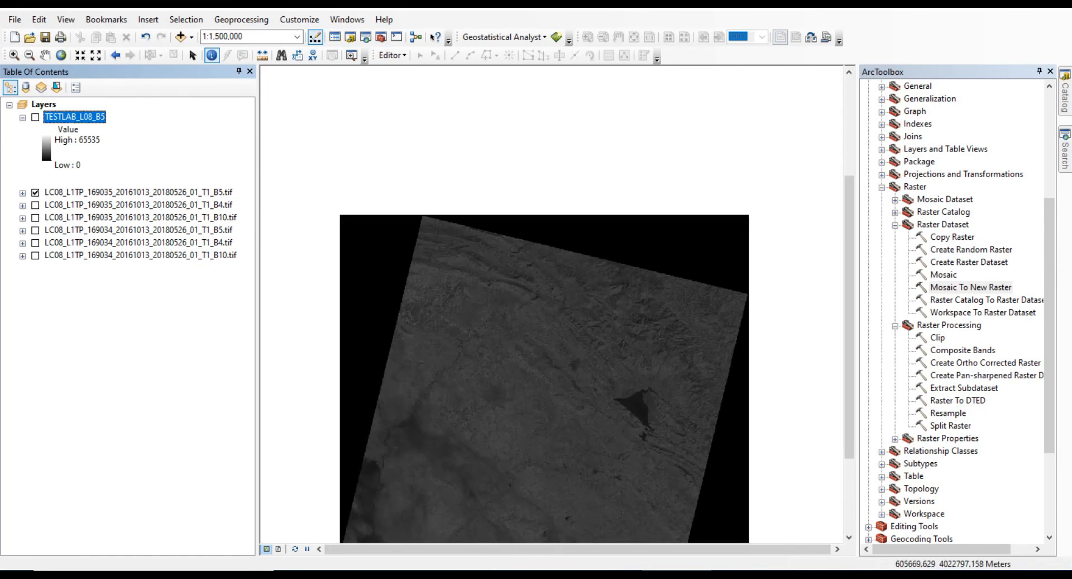
left_click(35, 193)
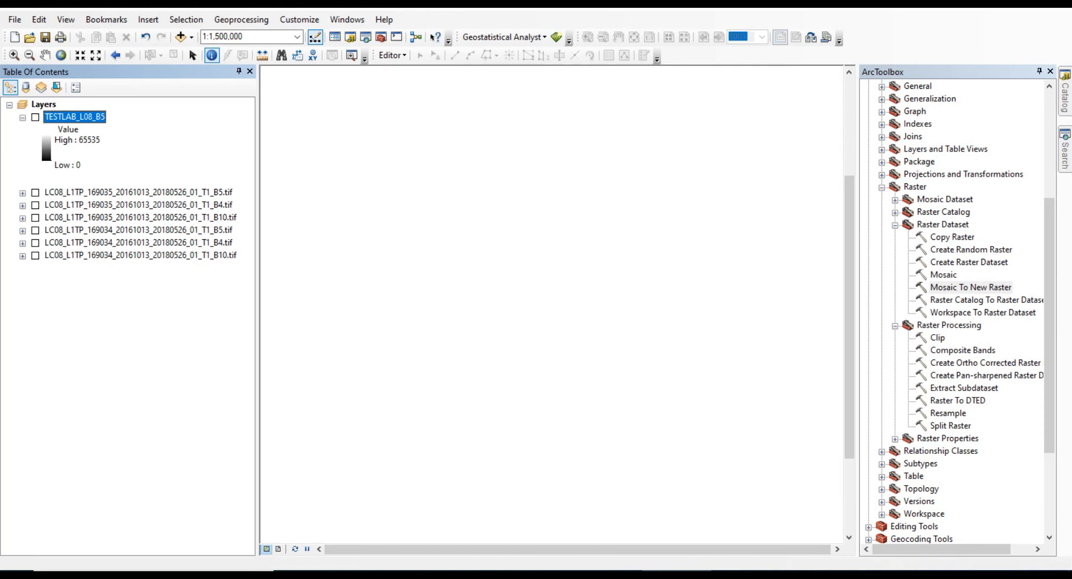
left_click(35, 230)
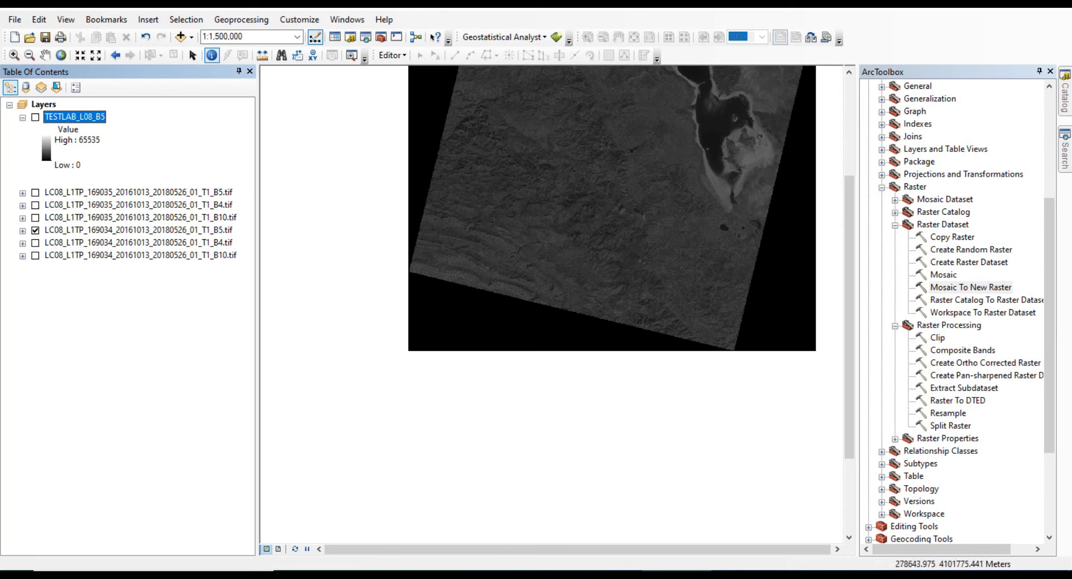
left_click(35, 117)
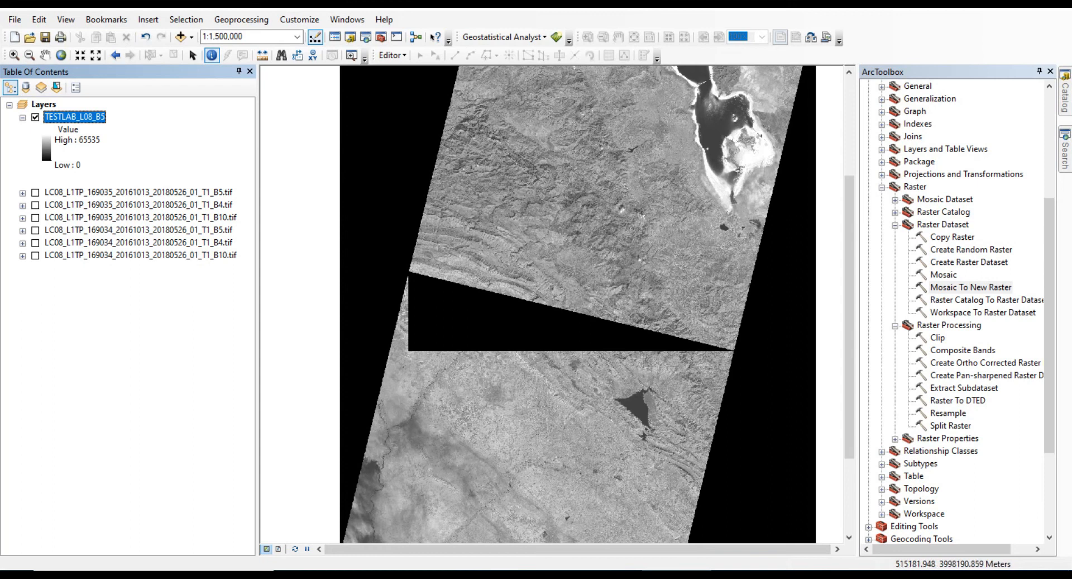
Step: Identify the pixel value inside the black gap between the mosaic's two scenes
scroll(471, 345, "up", 2)
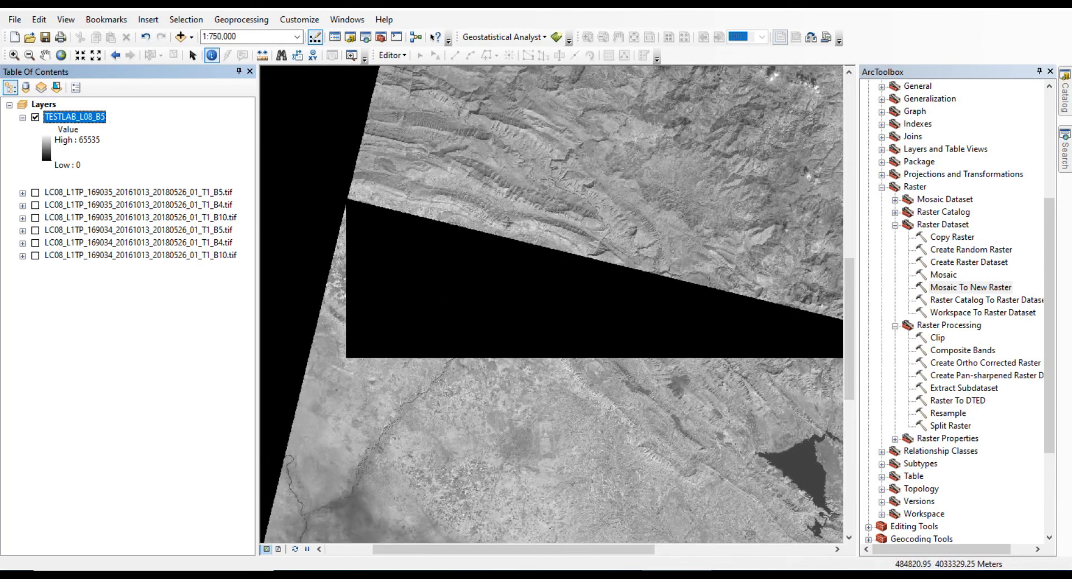
left_click(508, 319)
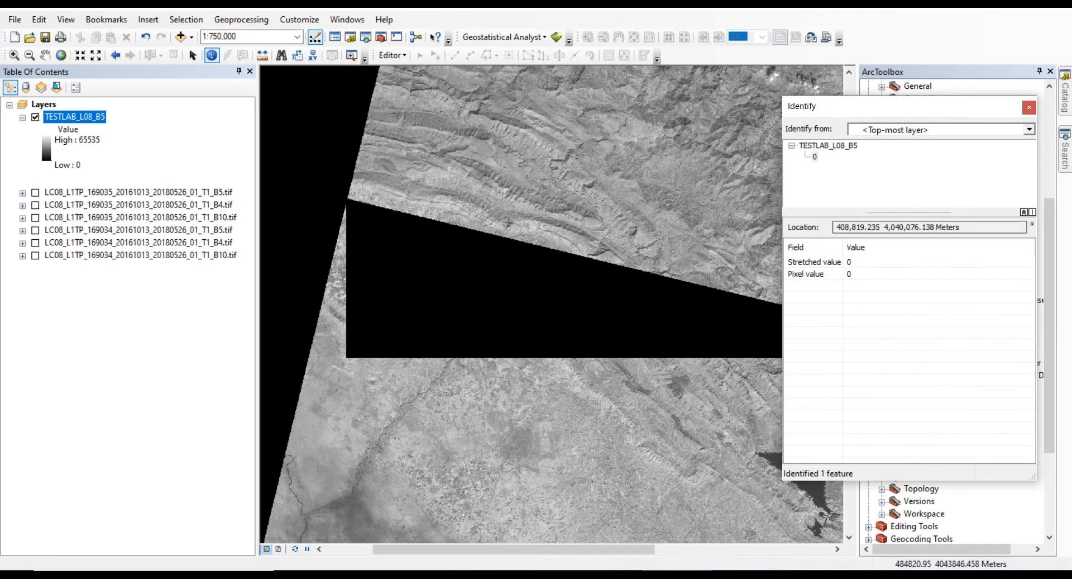
left_click(1029, 107)
Step: Review the whole mosaic and remove the TESTLAB_L08_B5 layer from the map
scroll(552, 294, "down", 1)
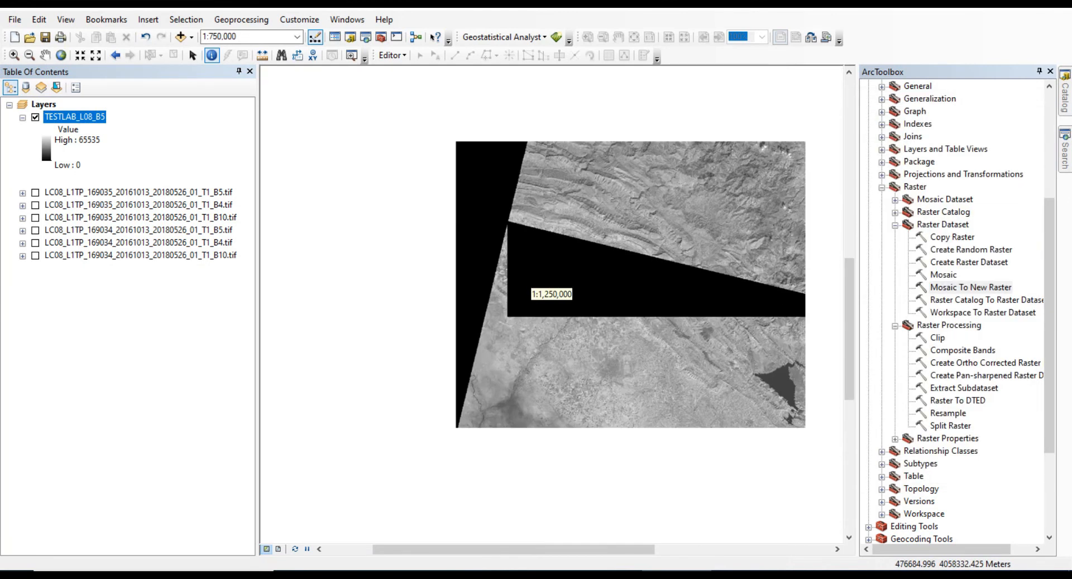
left_click_drag(686, 549, 795, 549)
scroll(552, 293, "down", 1)
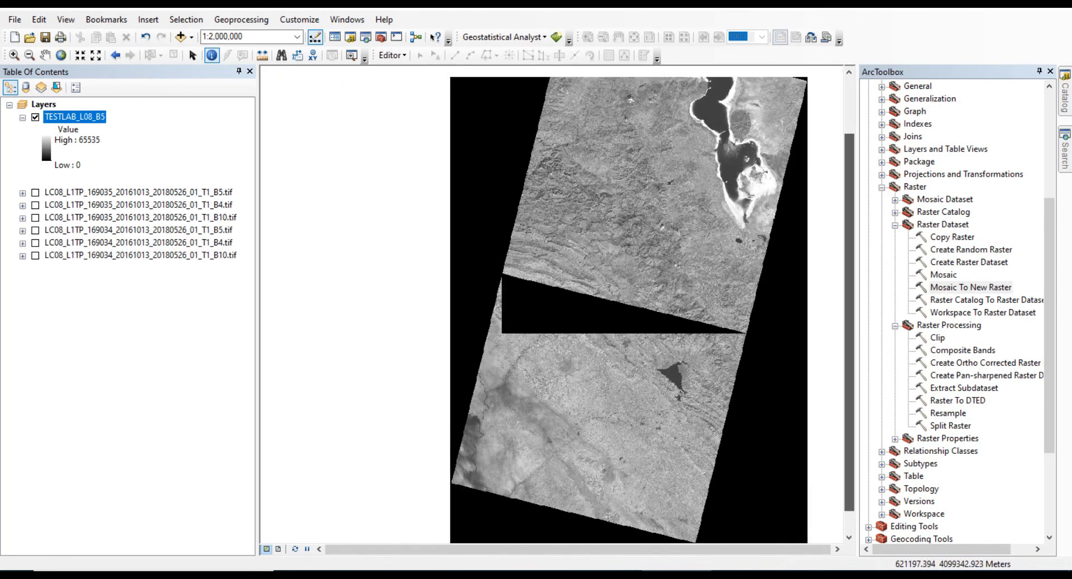
left_click_drag(849, 180, 850, 158)
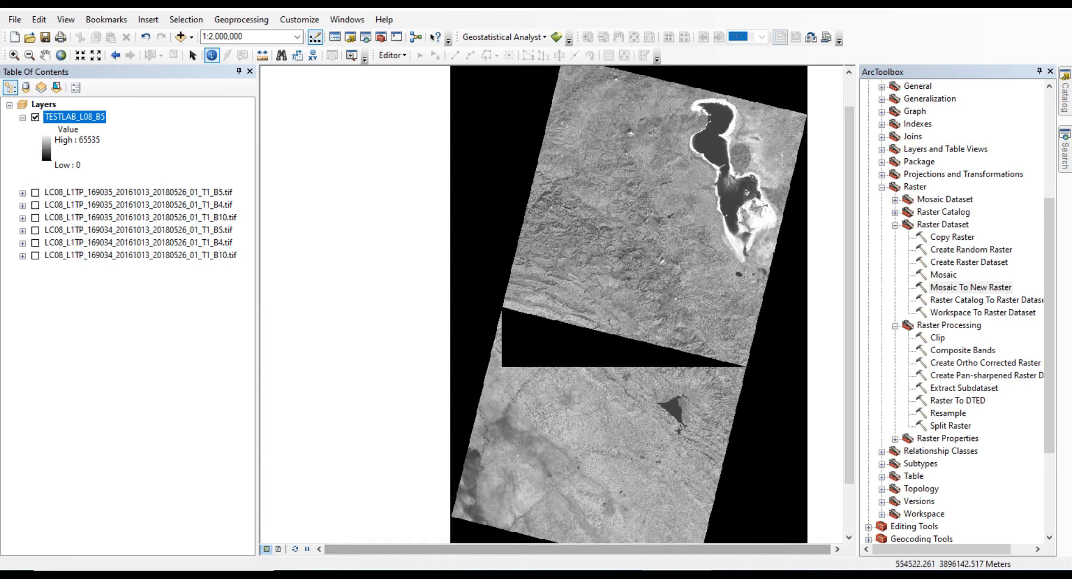
scroll(552, 294, "down", 1)
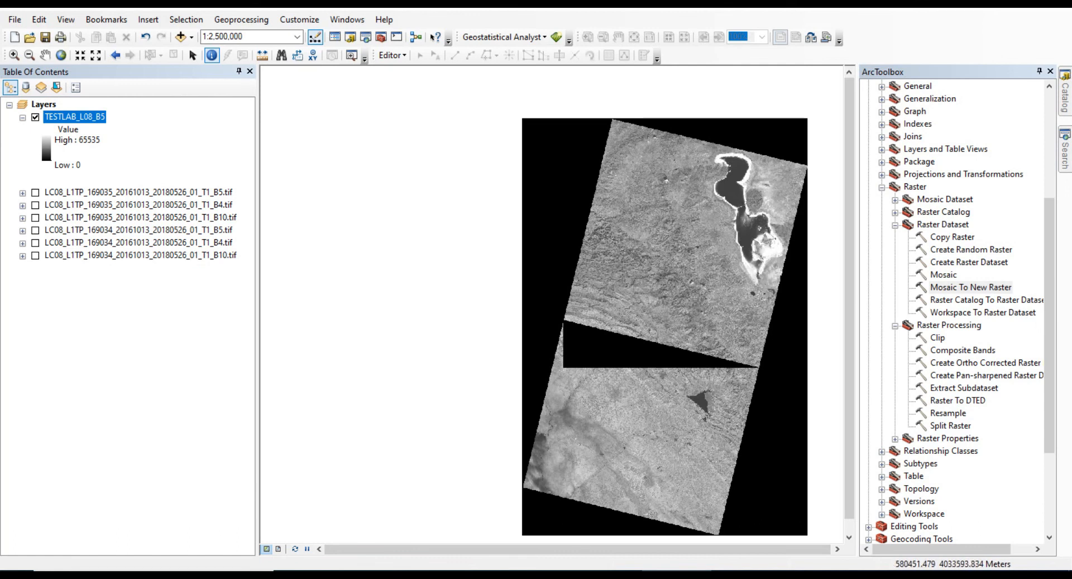
right_click(81, 118)
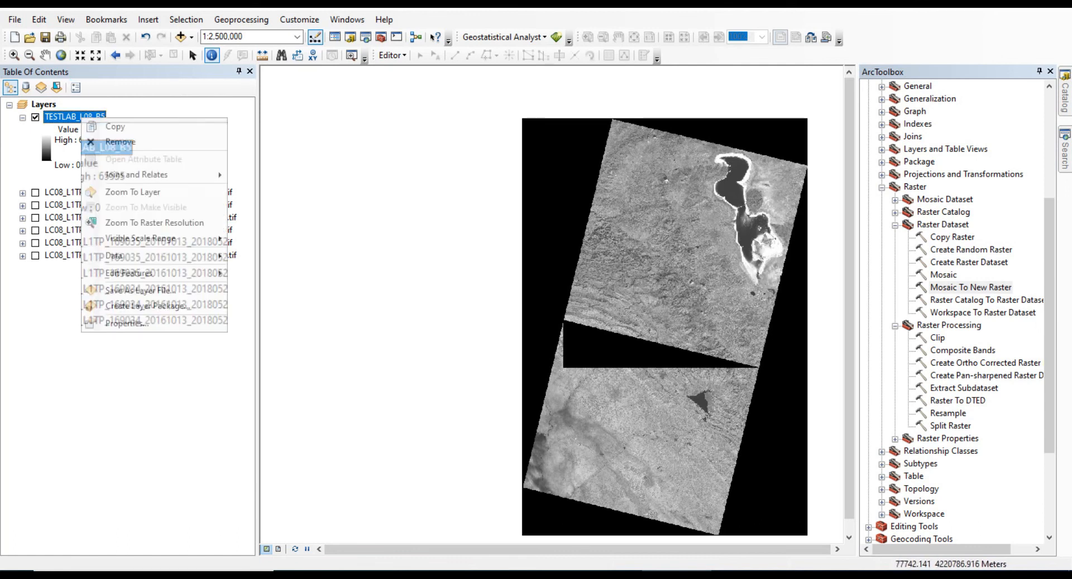
left_click(120, 142)
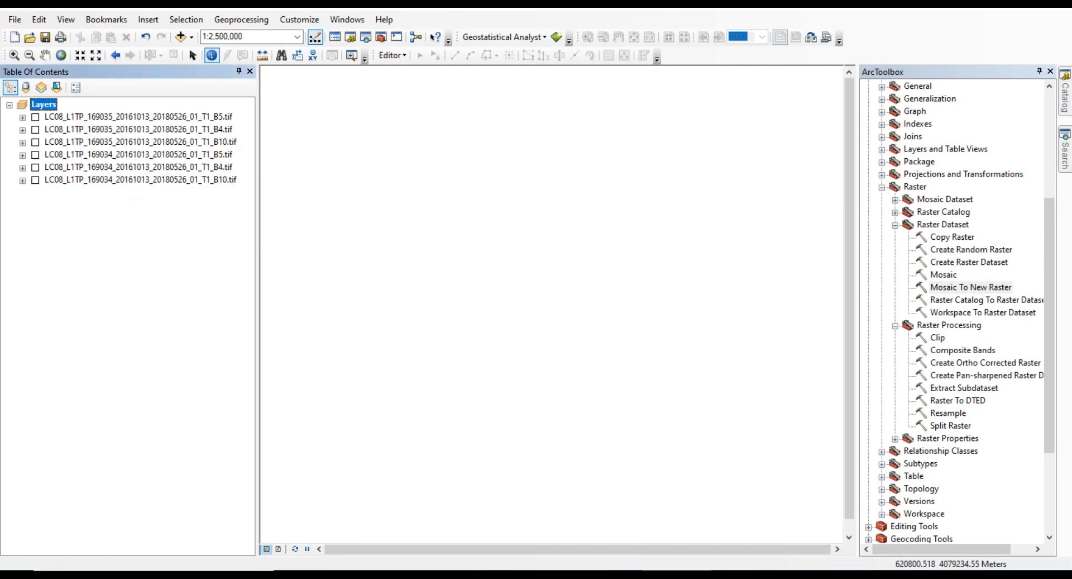
left_click(971, 287)
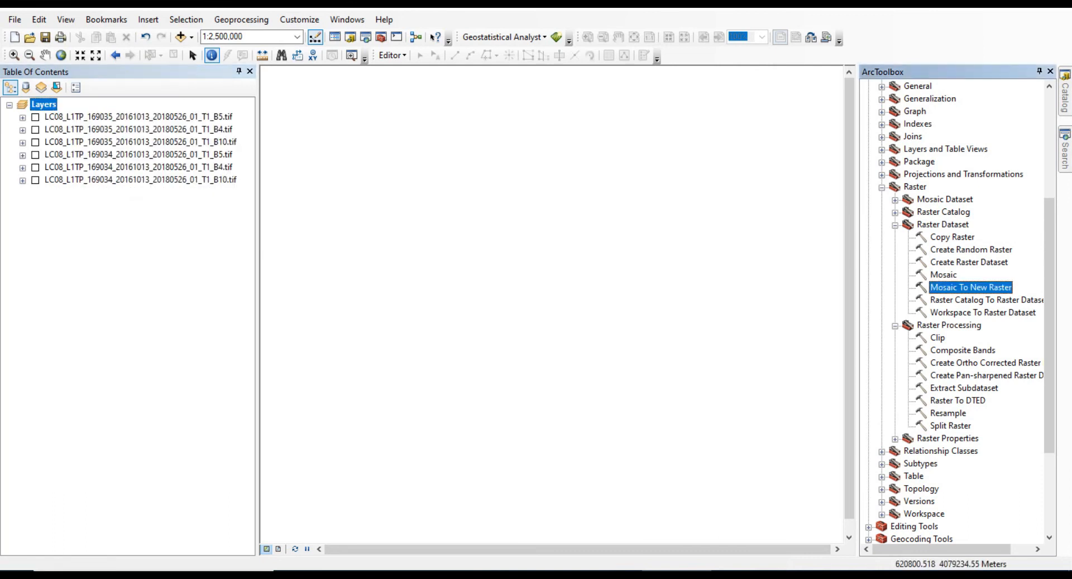
left_click(944, 275)
left_click(970, 287)
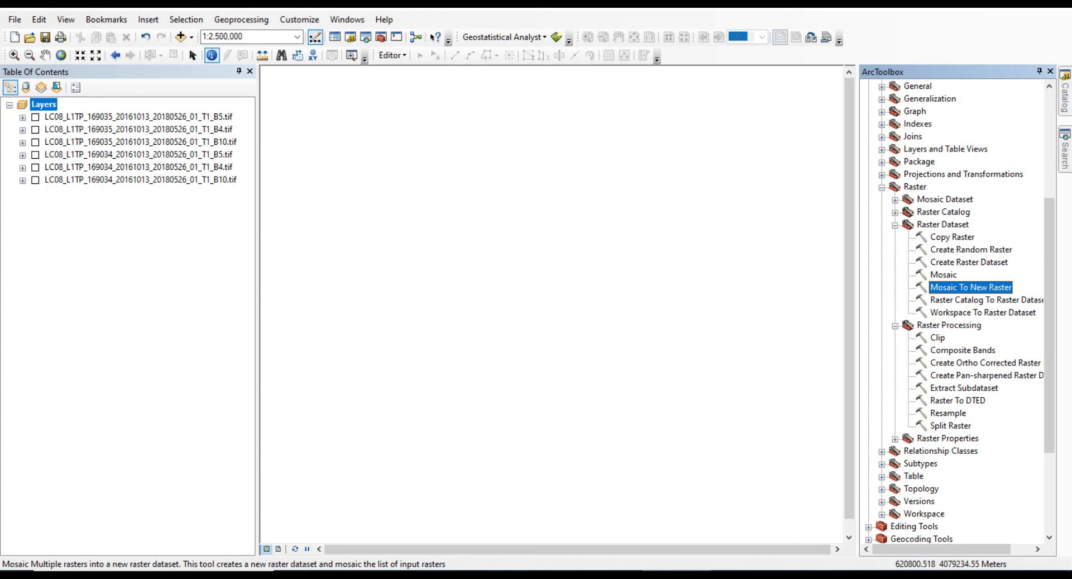
left_click(953, 237)
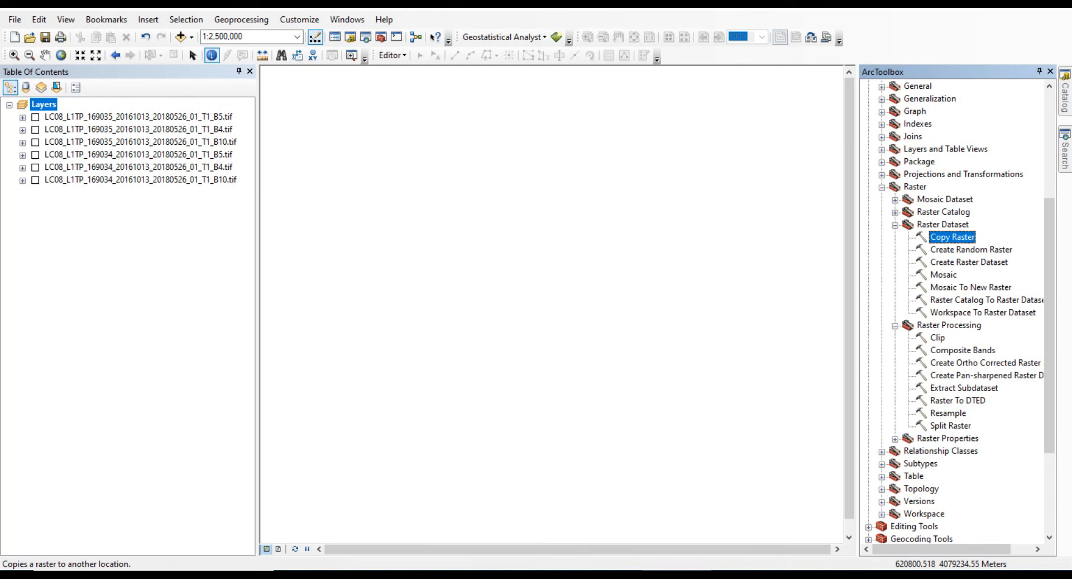
left_click(970, 288)
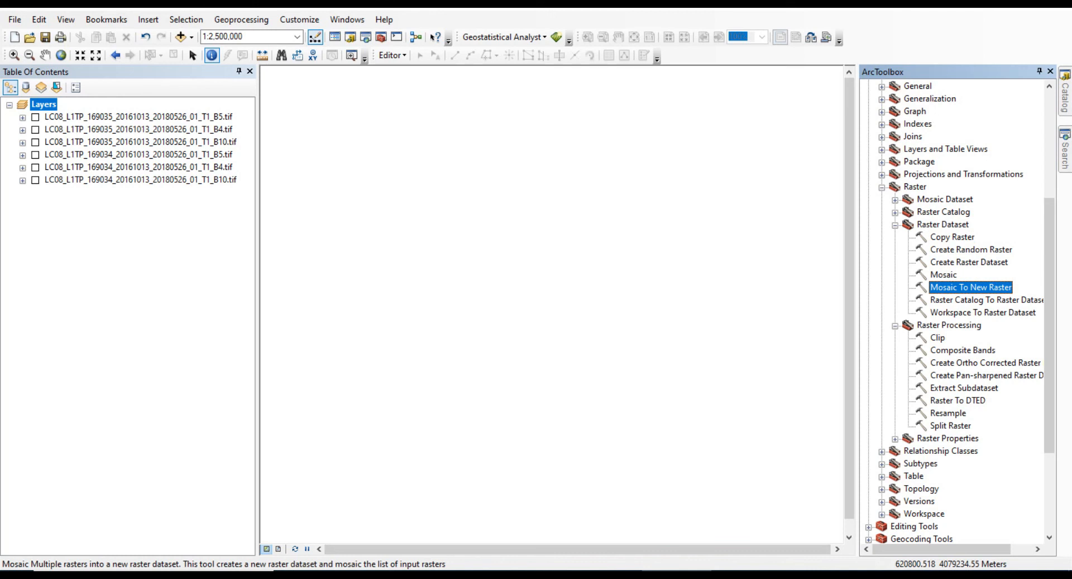
Step: Start the Copy Raster tool with LC08_L1TP_169035_20161013_20180526_01_T1_B5.tif as the input raster
left_click(952, 237)
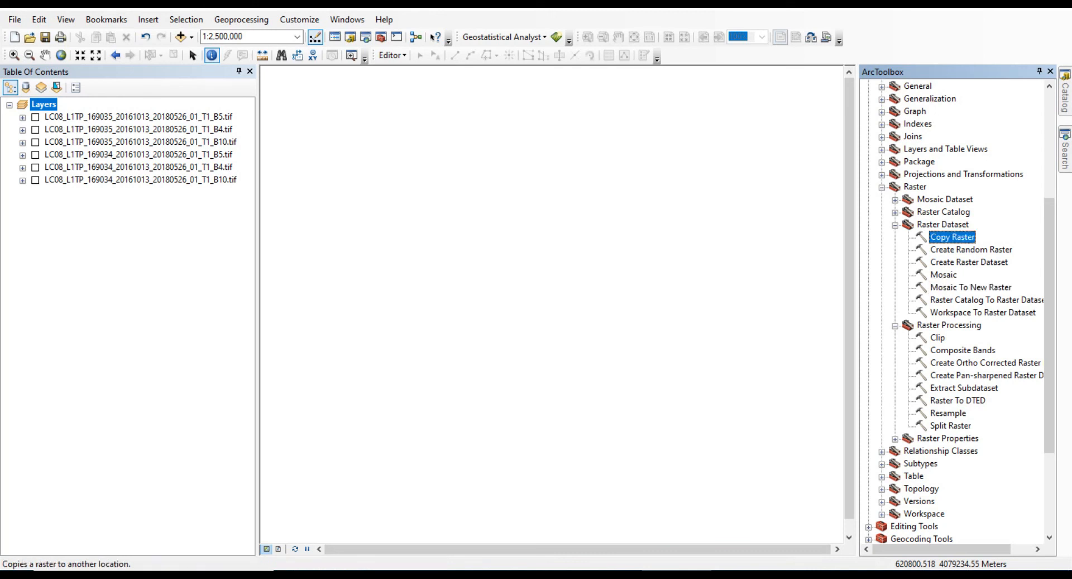
double_click(953, 237)
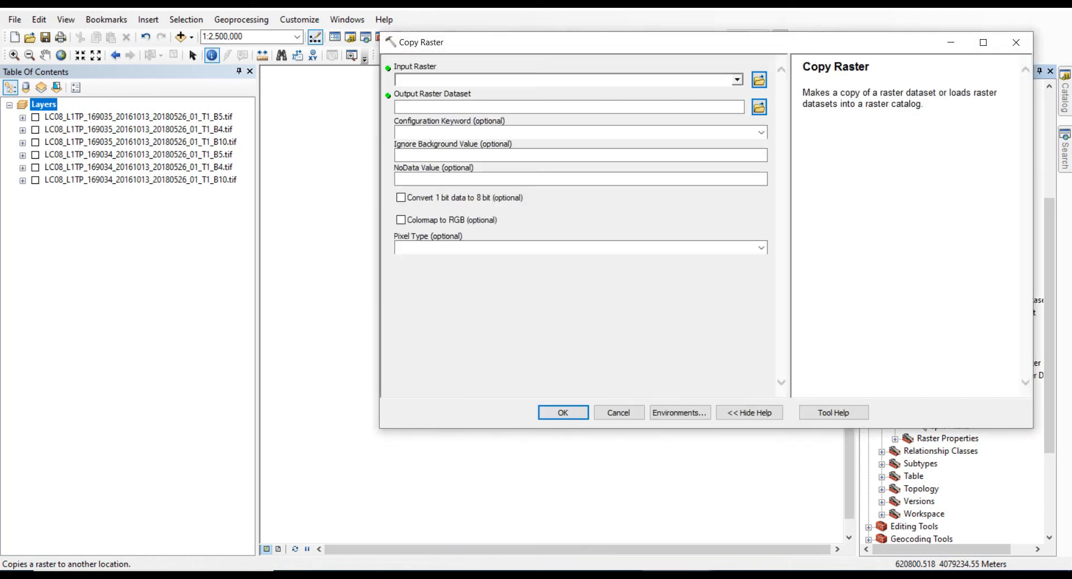
left_click_drag(692, 41, 571, 123)
left_click_drag(369, 149, 405, 142)
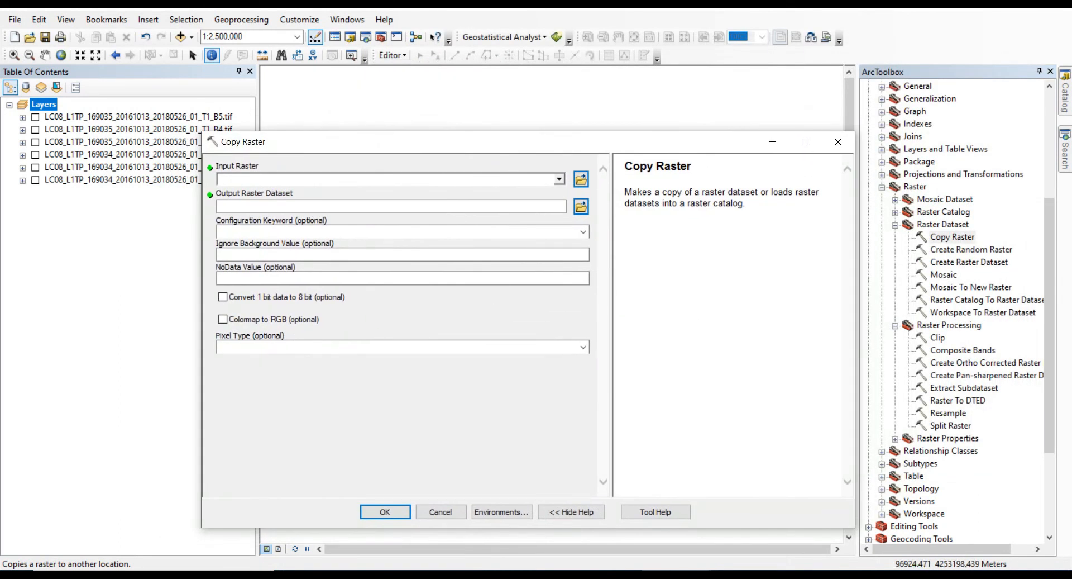
left_click_drag(202, 132, 248, 132)
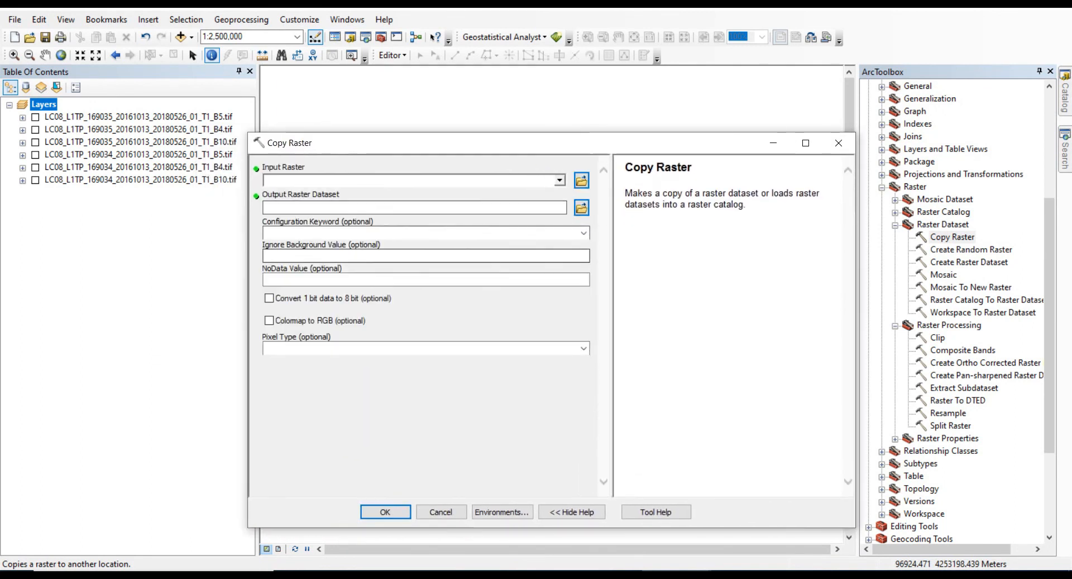
left_click_drag(612, 329, 769, 329)
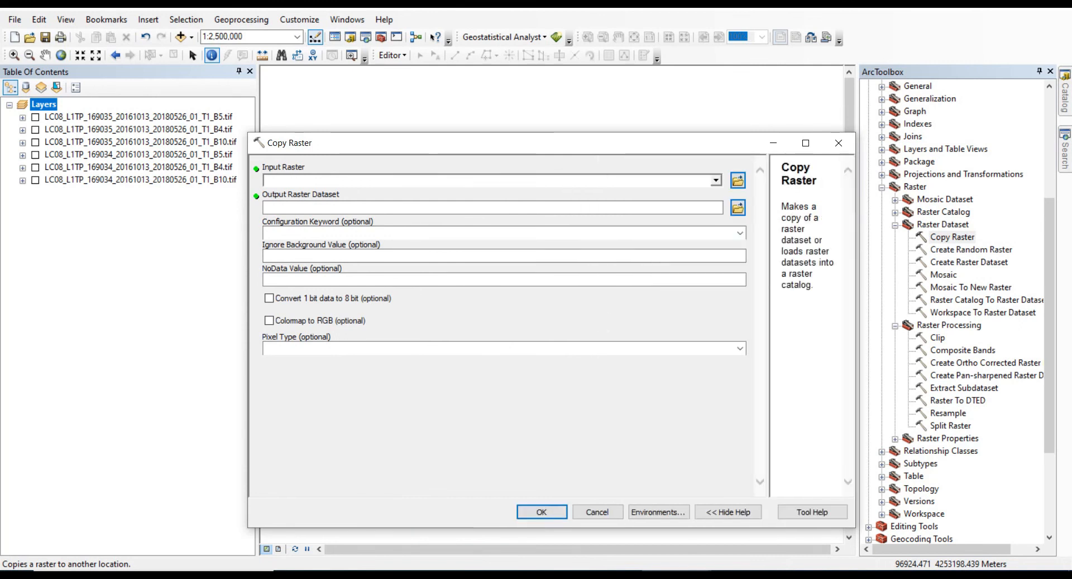
left_click_drag(581, 143, 604, 70)
left_click(739, 107)
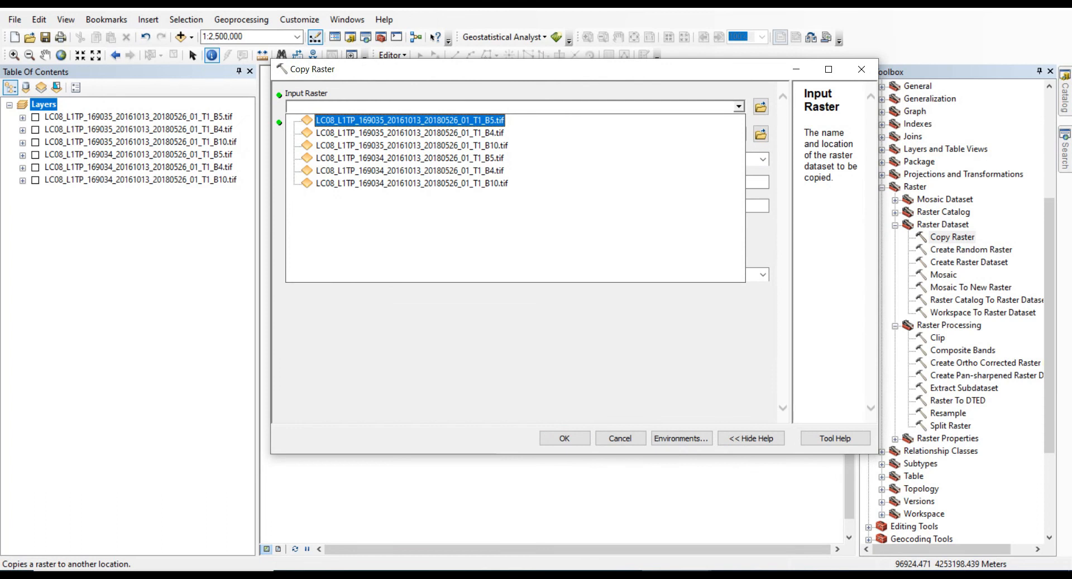
left_click(410, 120)
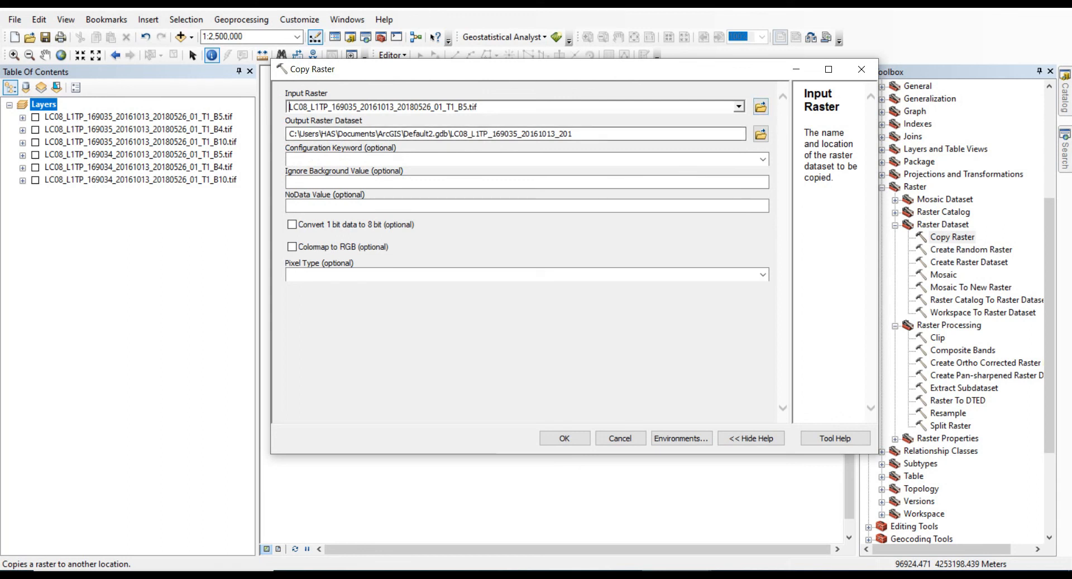
Step: Name the output raster dataset LC08_L1TP_169035_20161013_B5 in the Default2.gdb geodatabase
left_click(575, 134)
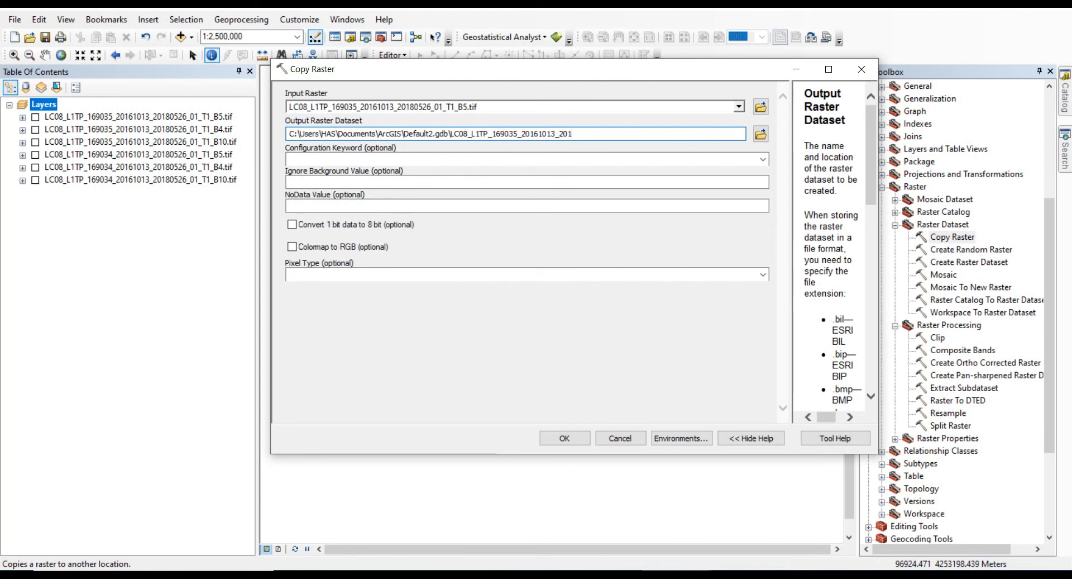
key("BackSpace")
key("BackSpace")
key("BackSpace")
type("B5")
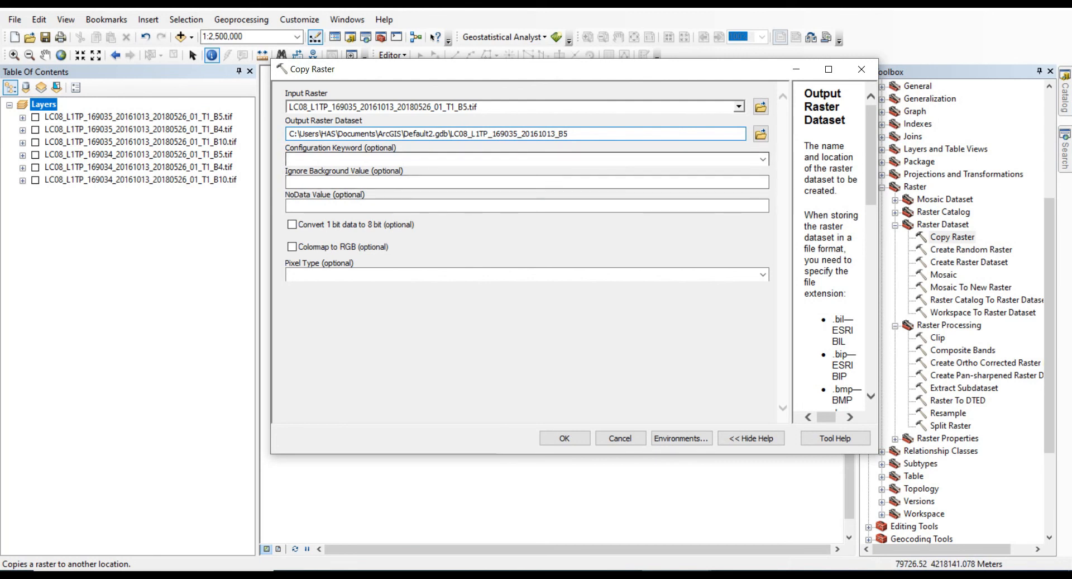
Step: Set both the ignored background value and the NoData value to 0 for the 169035 B5 copy
left_click(527, 182)
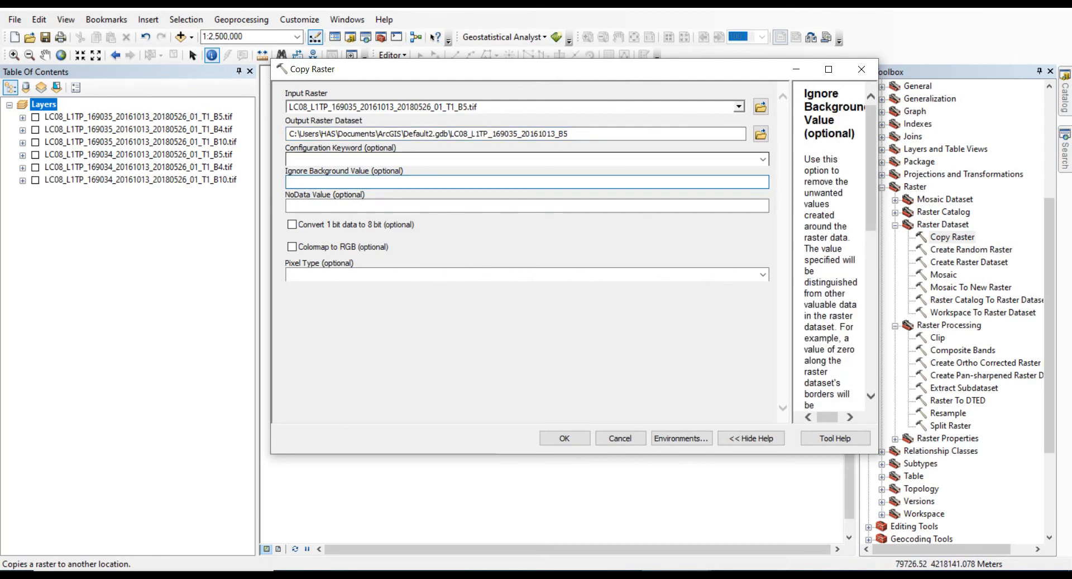
left_click(519, 160)
left_click(765, 181)
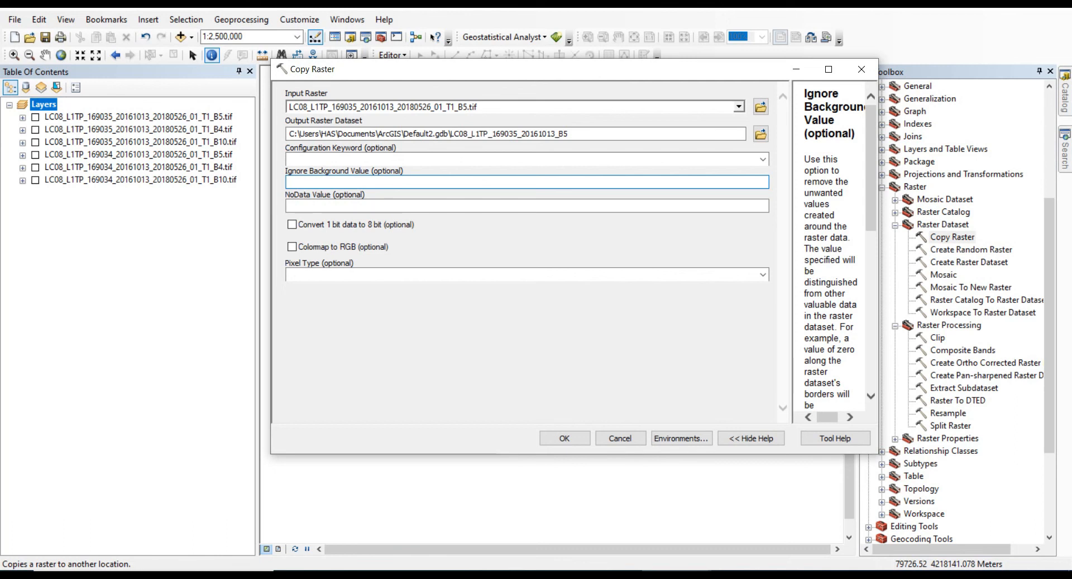
type("0")
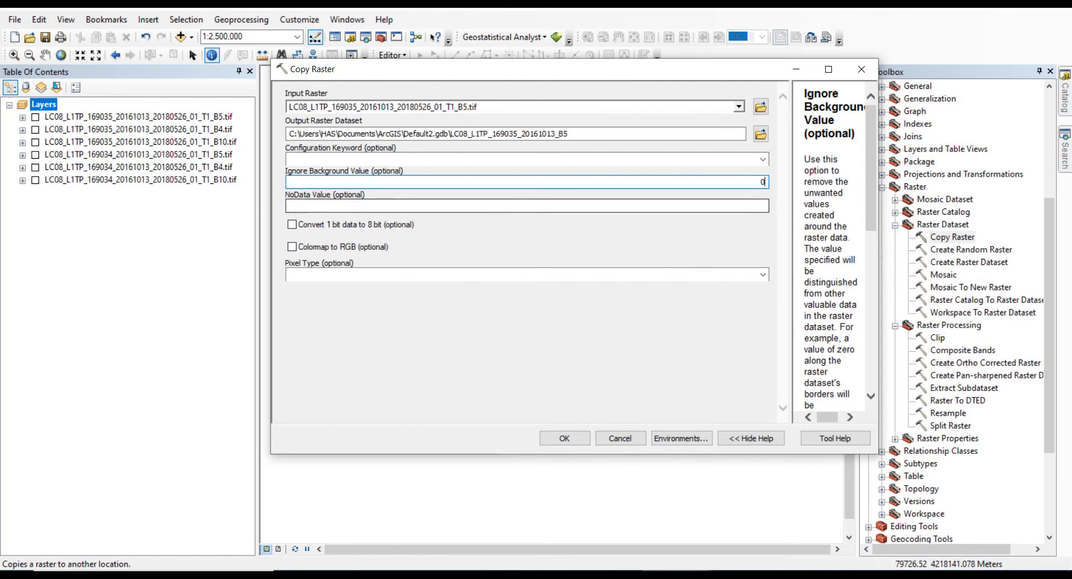
left_click(765, 205)
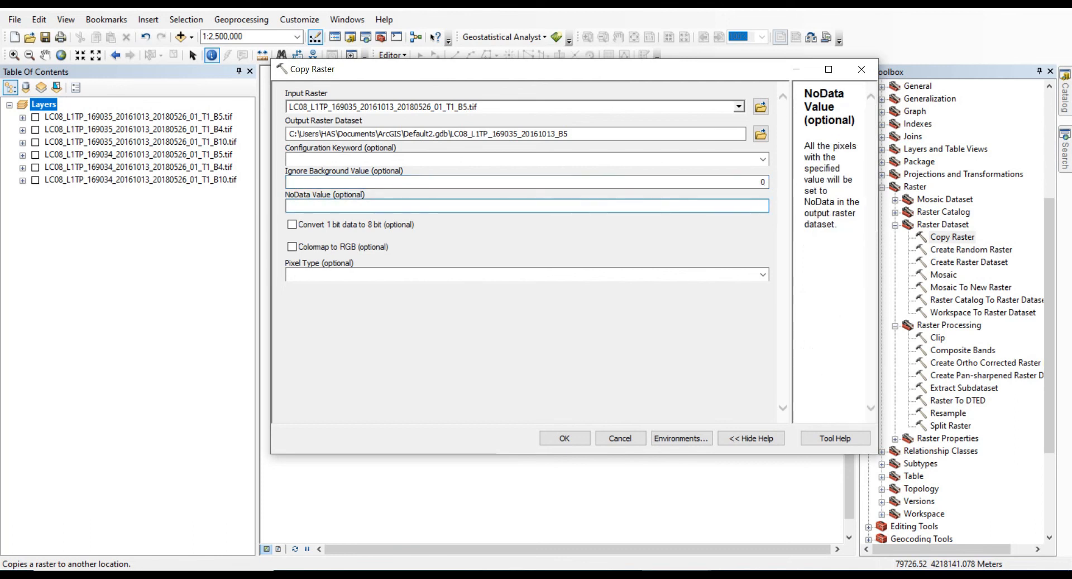
type("0")
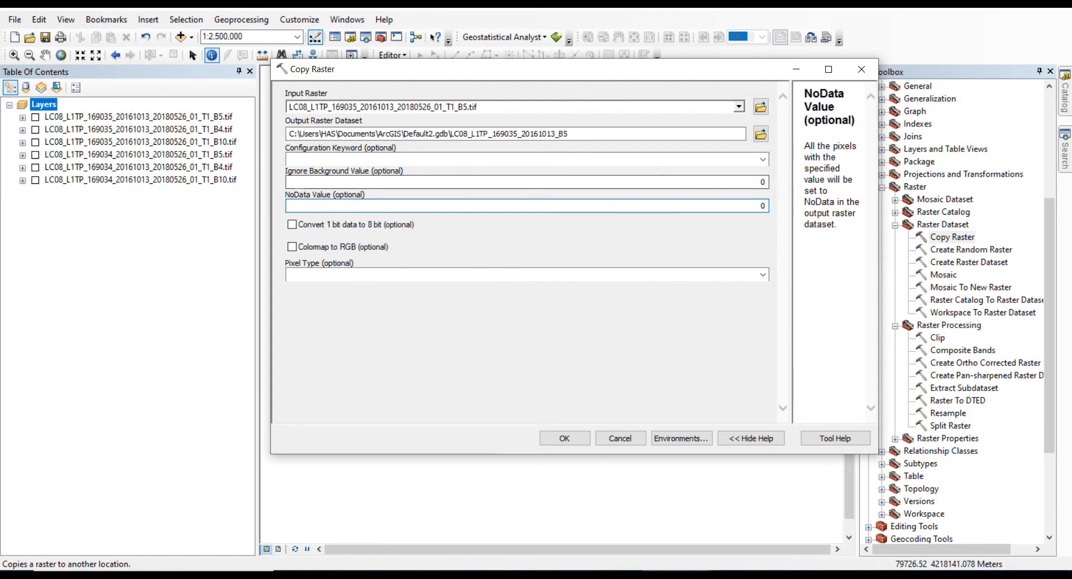
key("shift+Tab")
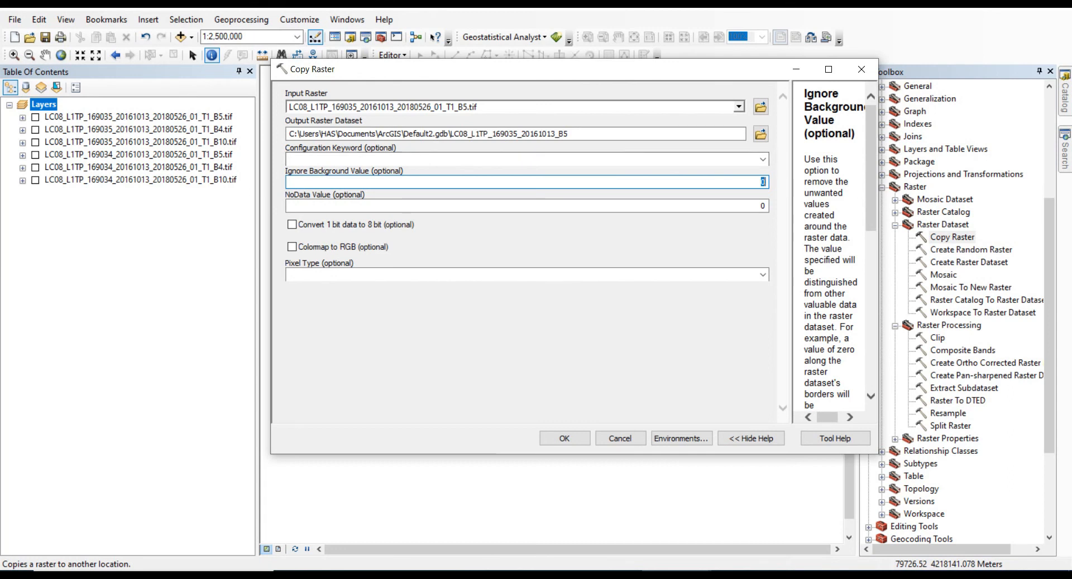
key("Tab")
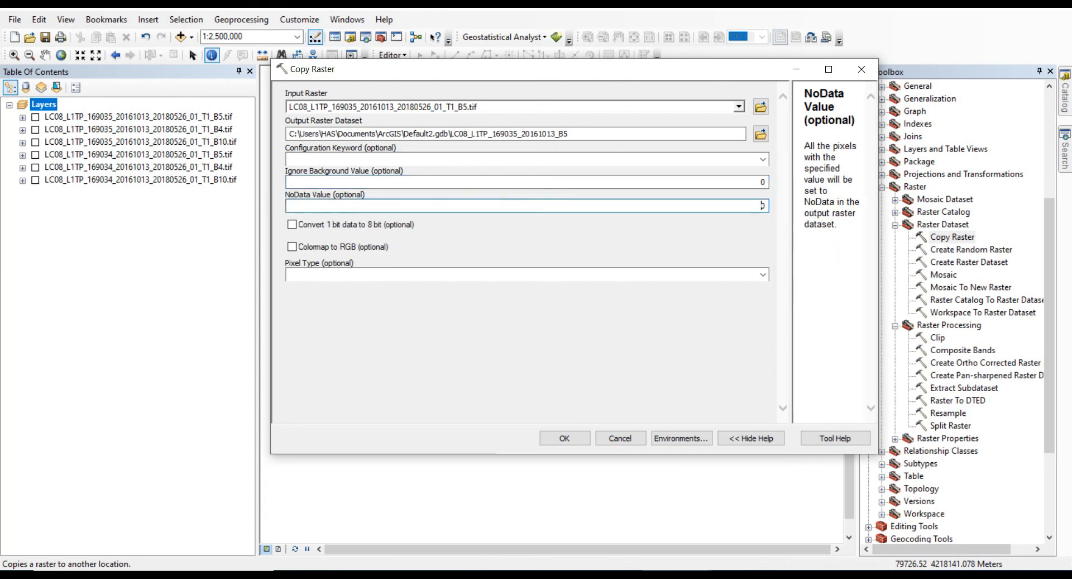
Step: Set the pixel type to 16_BIT_UNSIGNED and run Copy Raster for the 169035 B5 scene
left_click(762, 274)
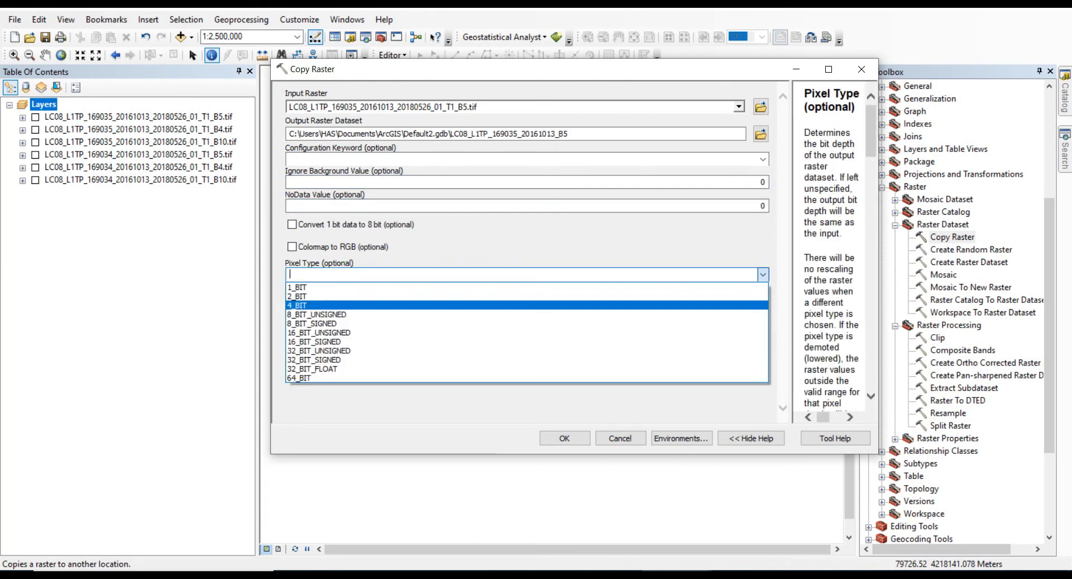
key("Return")
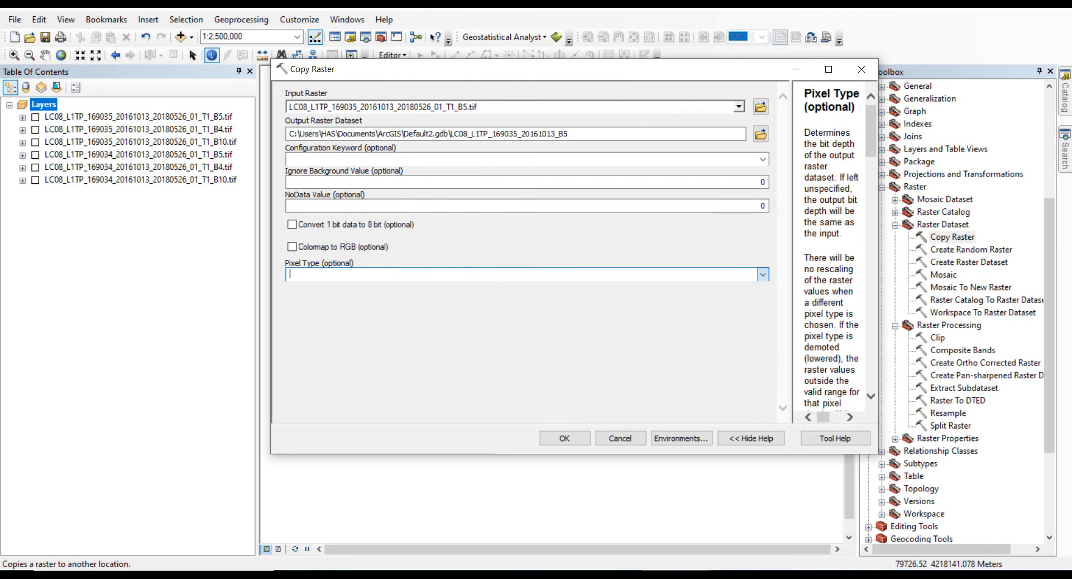
key("Return")
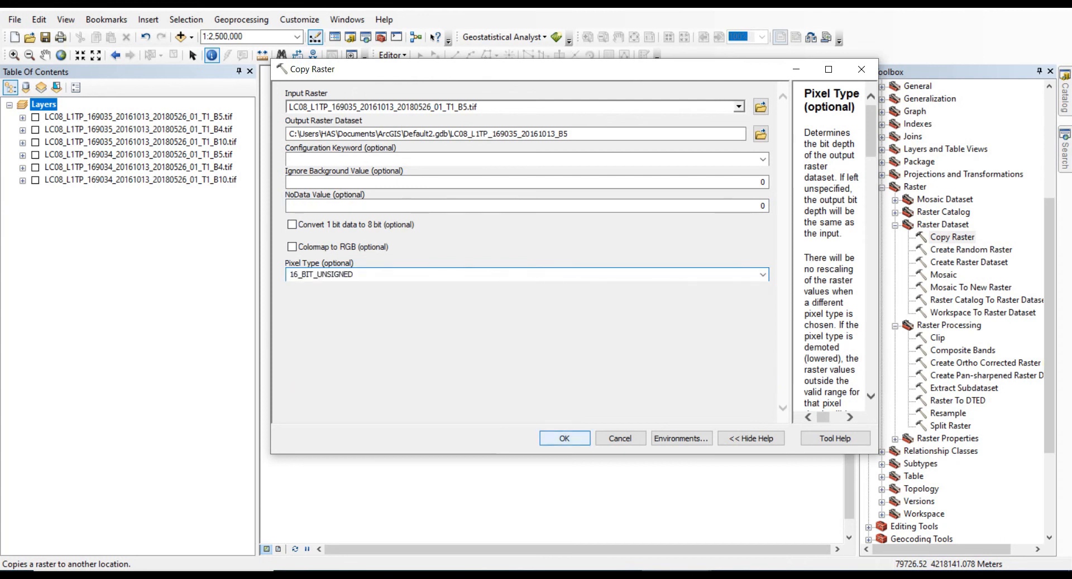
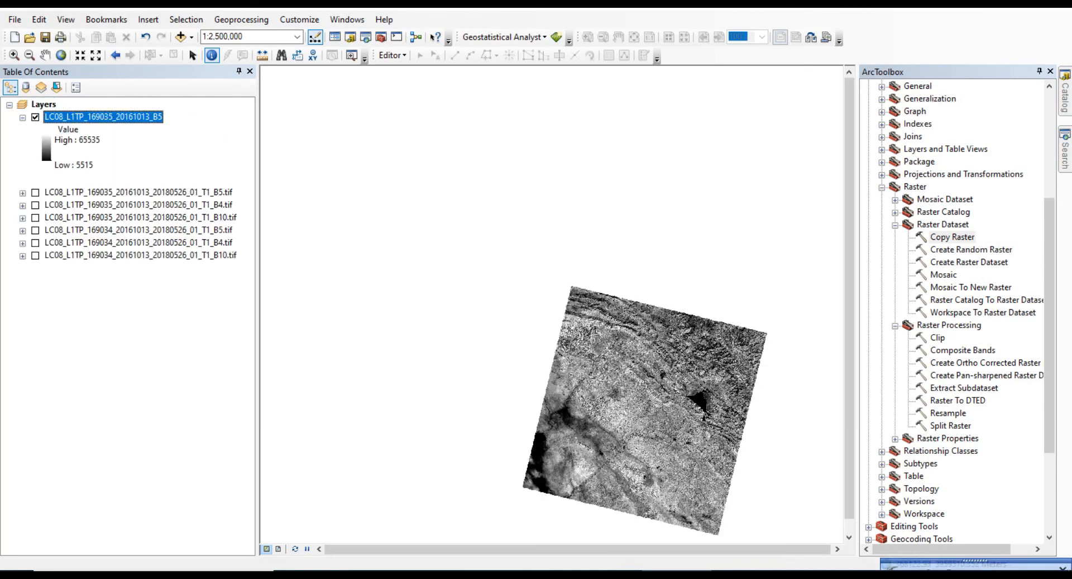
Step: Compare the copied 169035 B5 raster with its original TIFF by toggling both layers' visibility, leaving only the copy visible
scroll(671, 520, "up", 1)
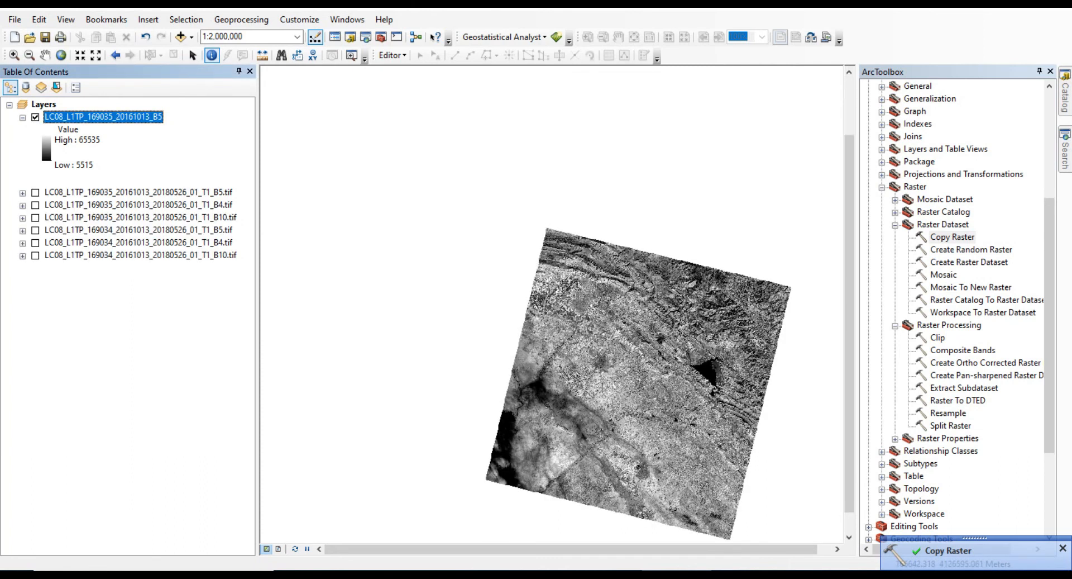
left_click(35, 117)
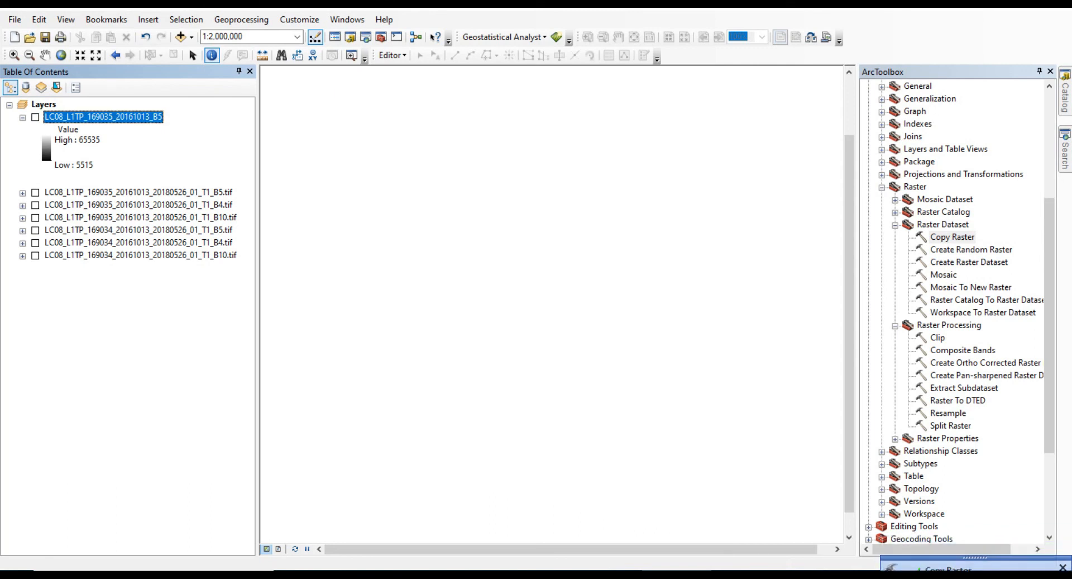
left_click(35, 192)
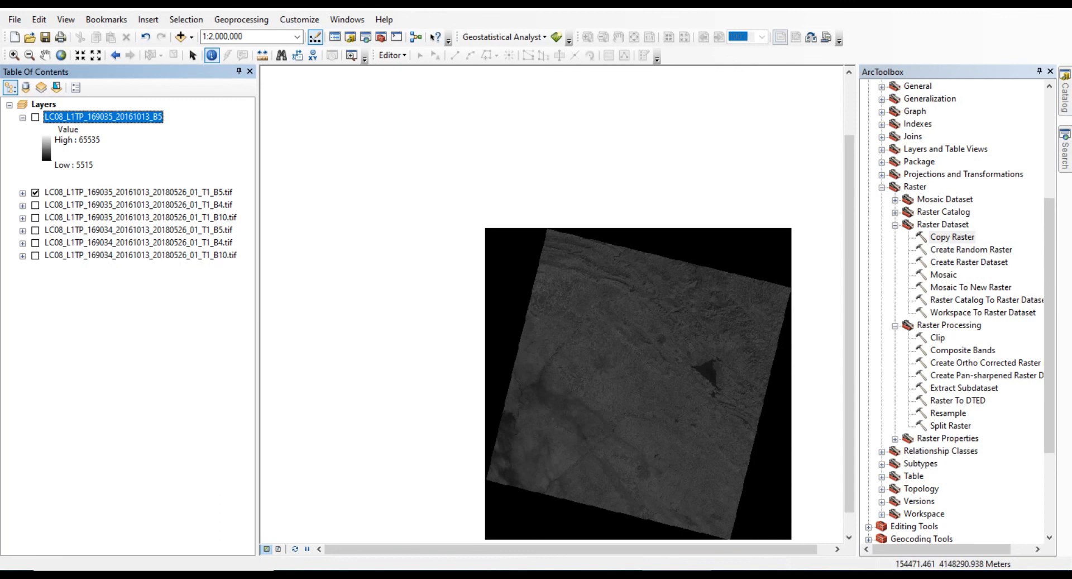
left_click(35, 117)
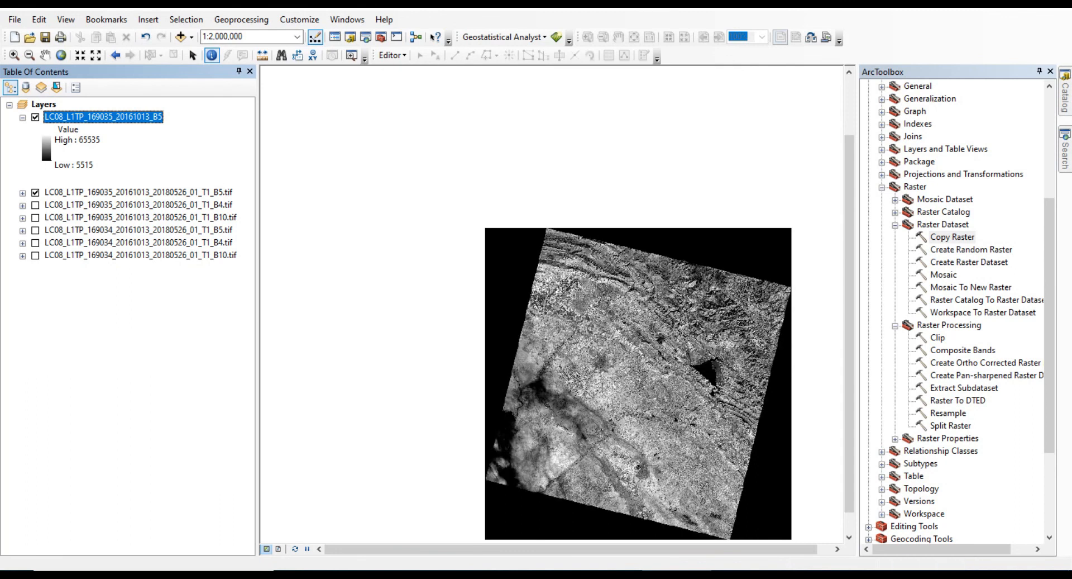
left_click(35, 192)
left_click(35, 192)
left_click(35, 192)
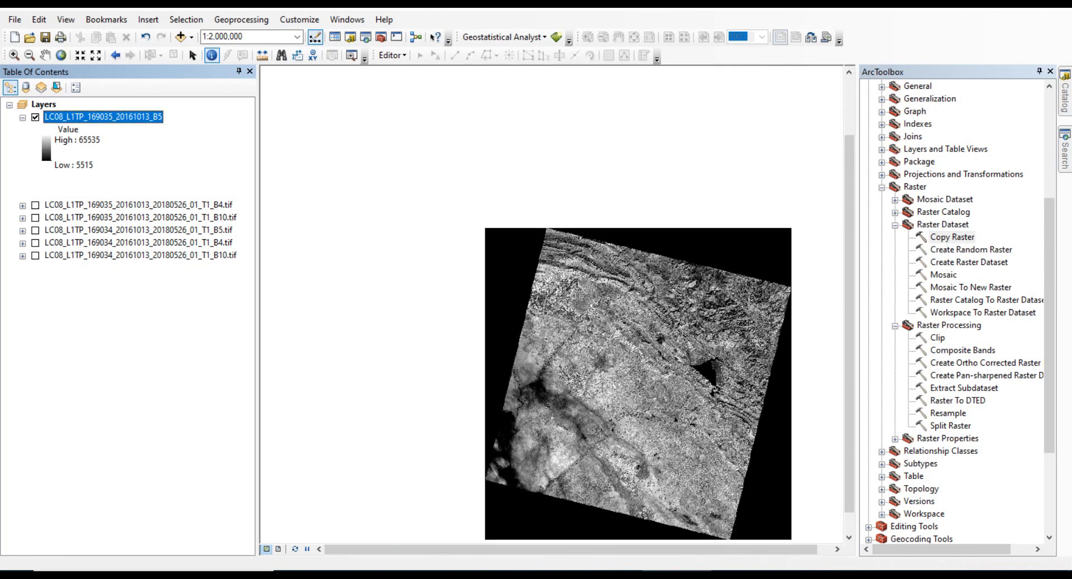
left_click(35, 192)
left_click(35, 192)
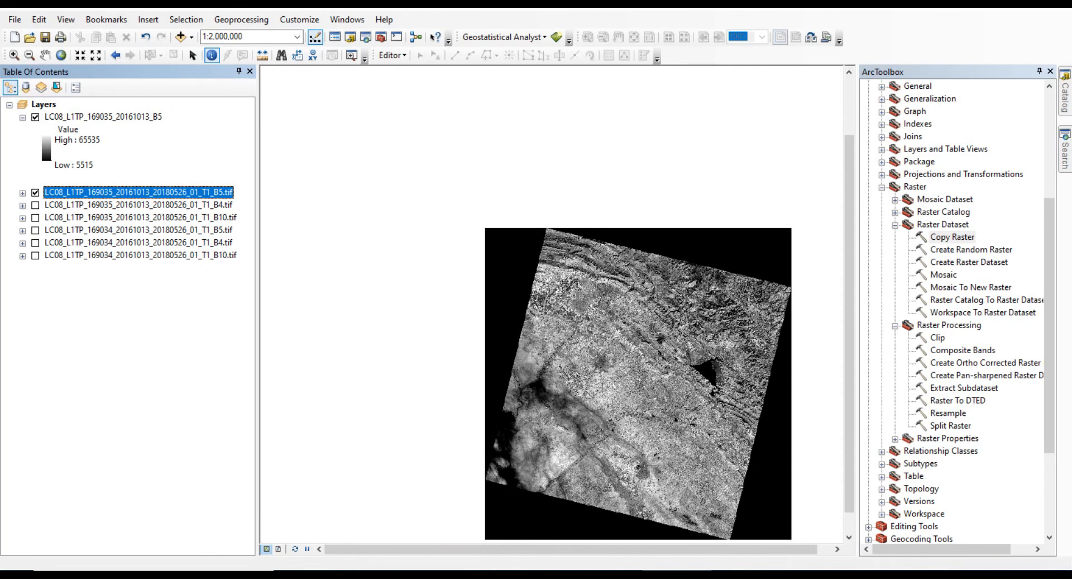
left_click(36, 192)
Step: Start the Copy Raster tool again with LC08_L1TP_169034_20161013_20180526_01_T1_B5.tif as the input raster
left_click(953, 237)
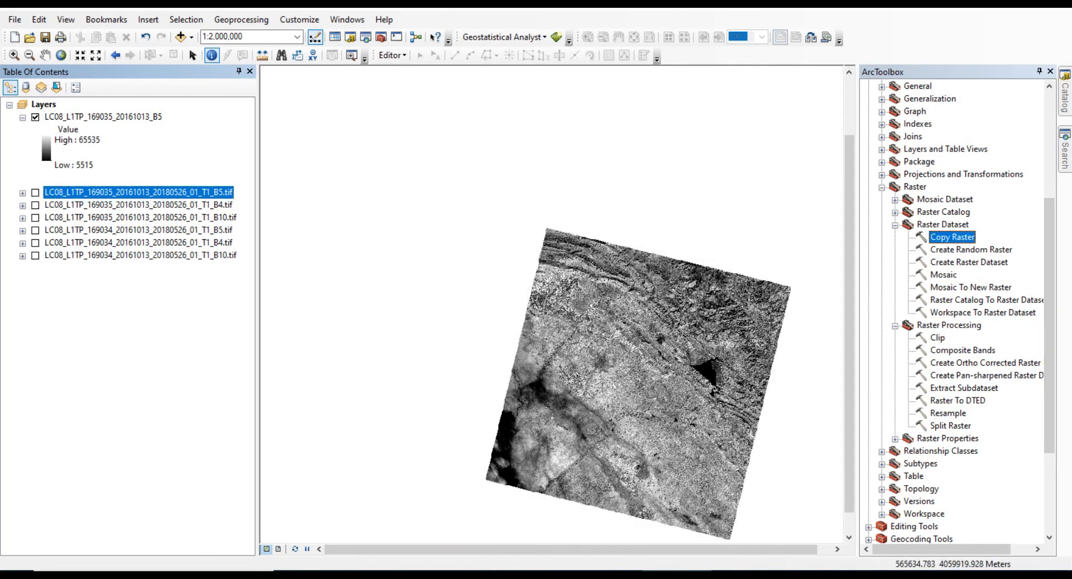
double_click(952, 236)
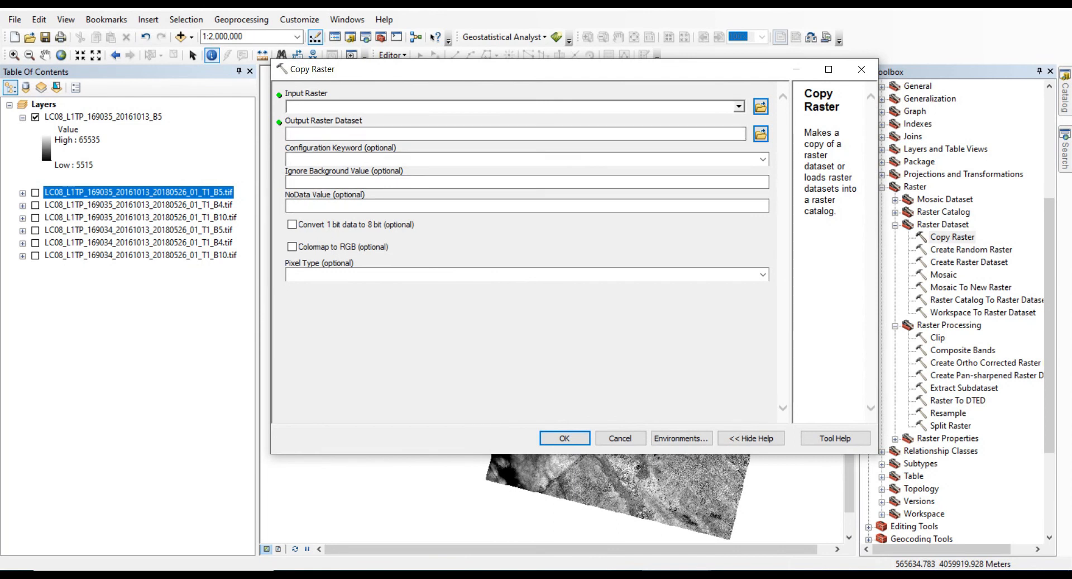
left_click(739, 107)
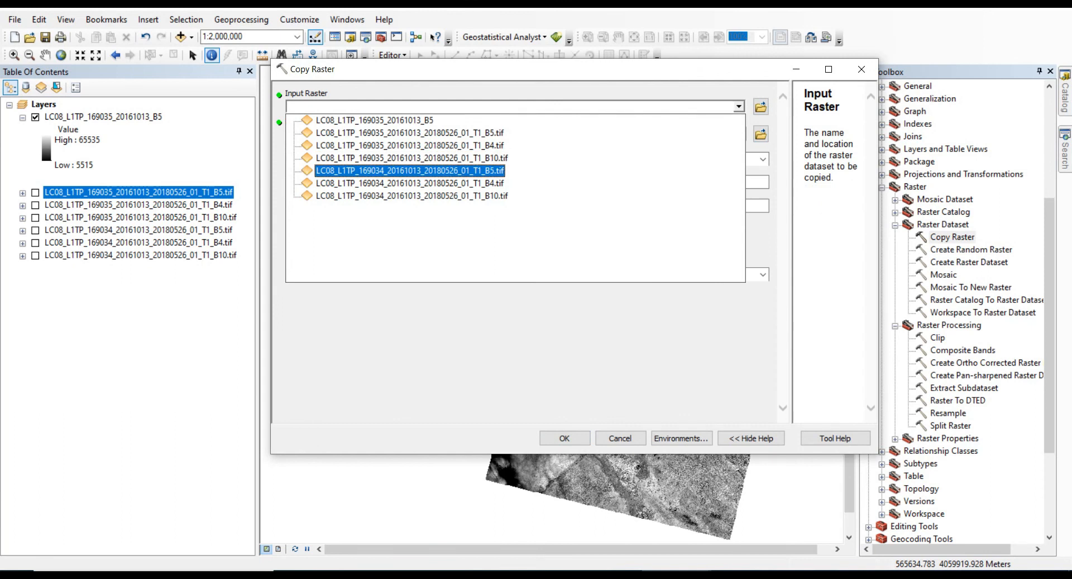
key("Return")
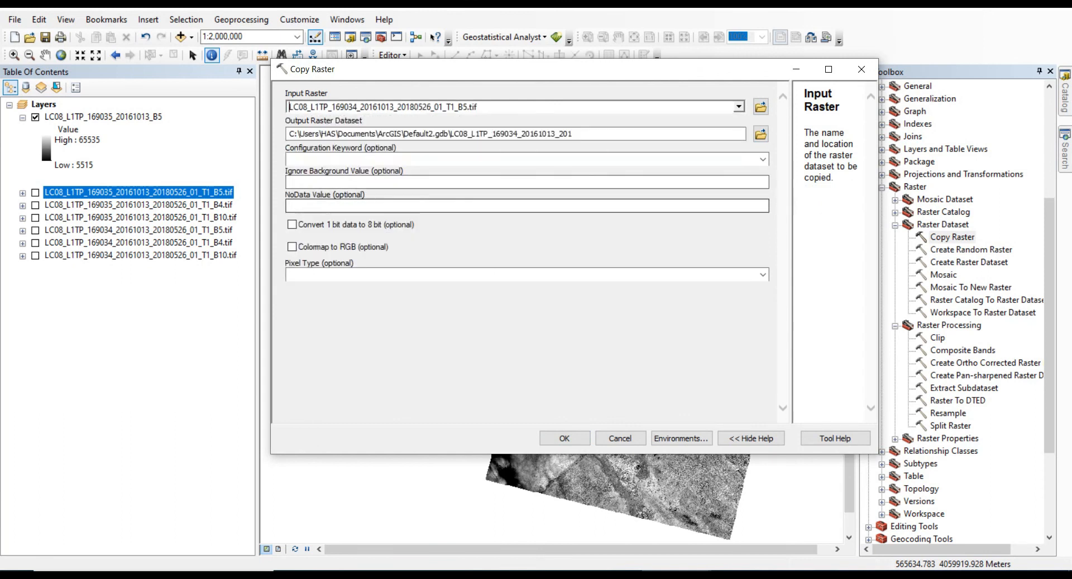
Step: Name the output raster dataset LC08_L1TP_169034_20161013_B5 in the Default2.gdb geodatabase
left_click(592, 134)
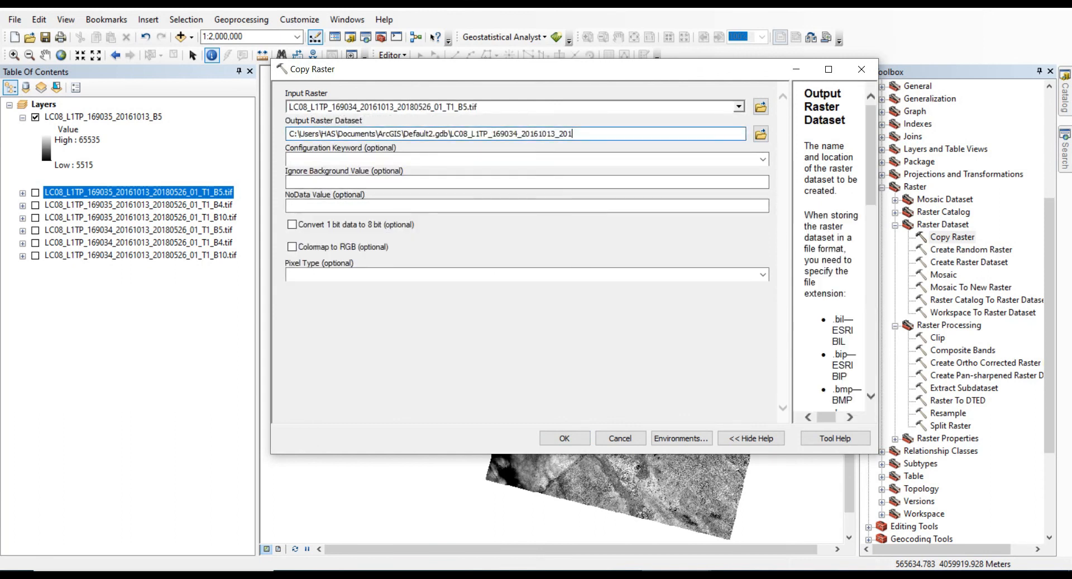
key("BackSpace")
key("BackSpace")
key("BackSpace")
type("B5")
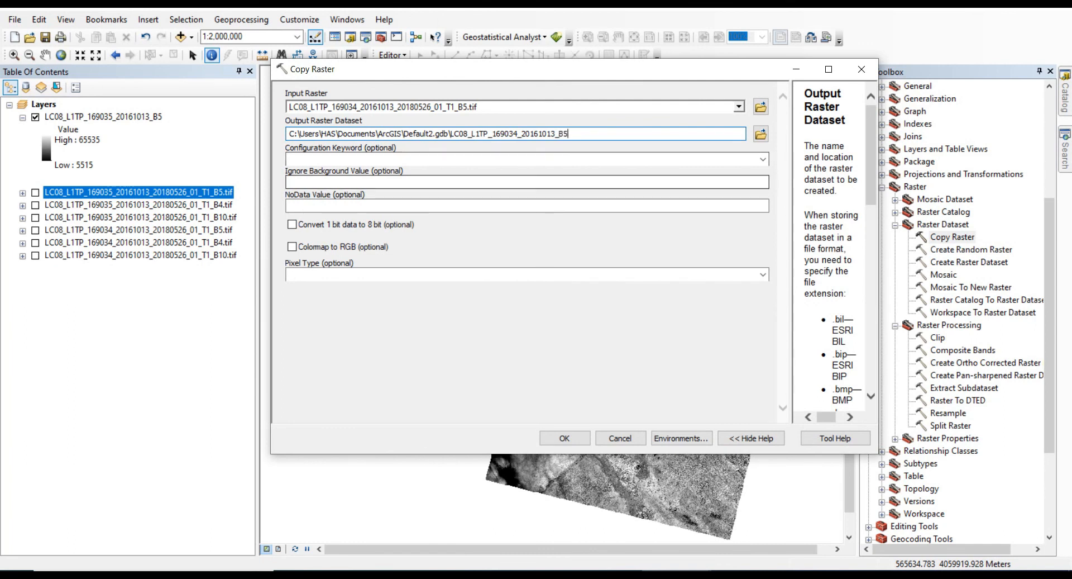
Step: Set the ignored background value and the NoData value to 0 for the 169034 B5 copy
left_click(765, 181)
type("0")
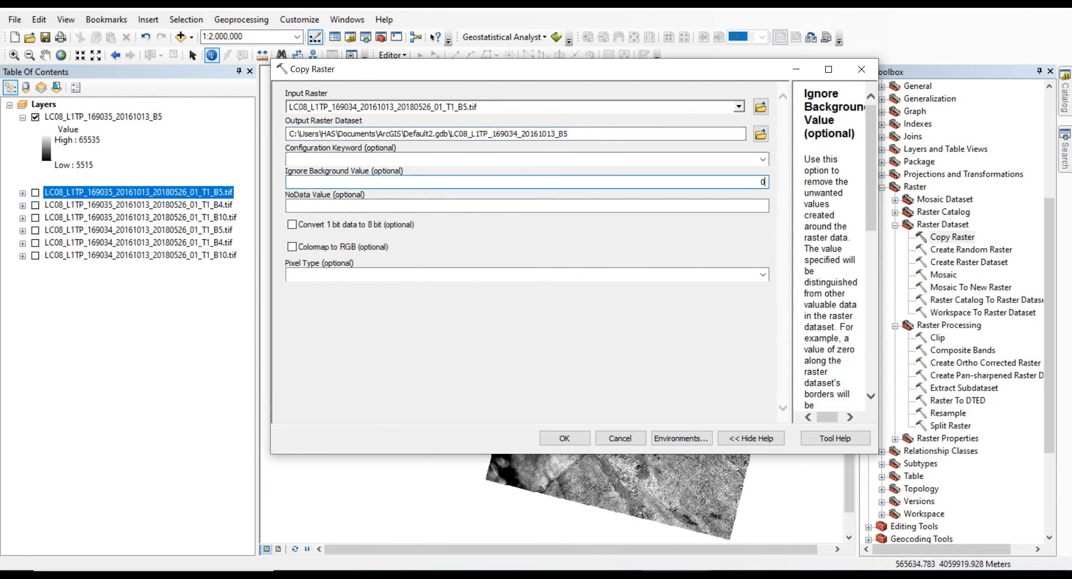
left_click(765, 205)
type("0")
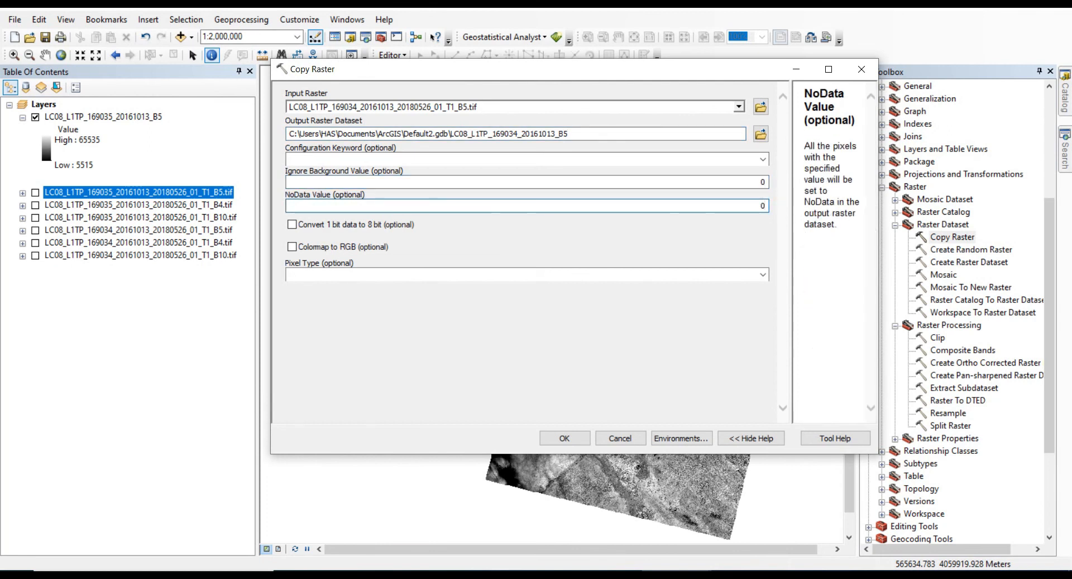
Step: Choose 16_BIT_UNSIGNED as the pixel type and run Copy Raster for the 169034 B5 scene
left_click(763, 274)
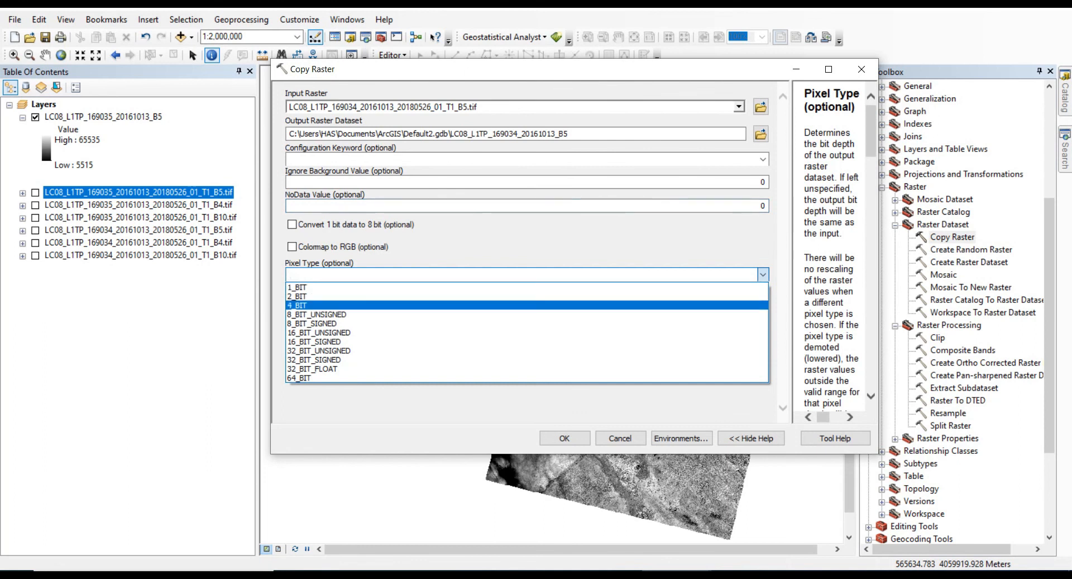
key("Down")
key("Return")
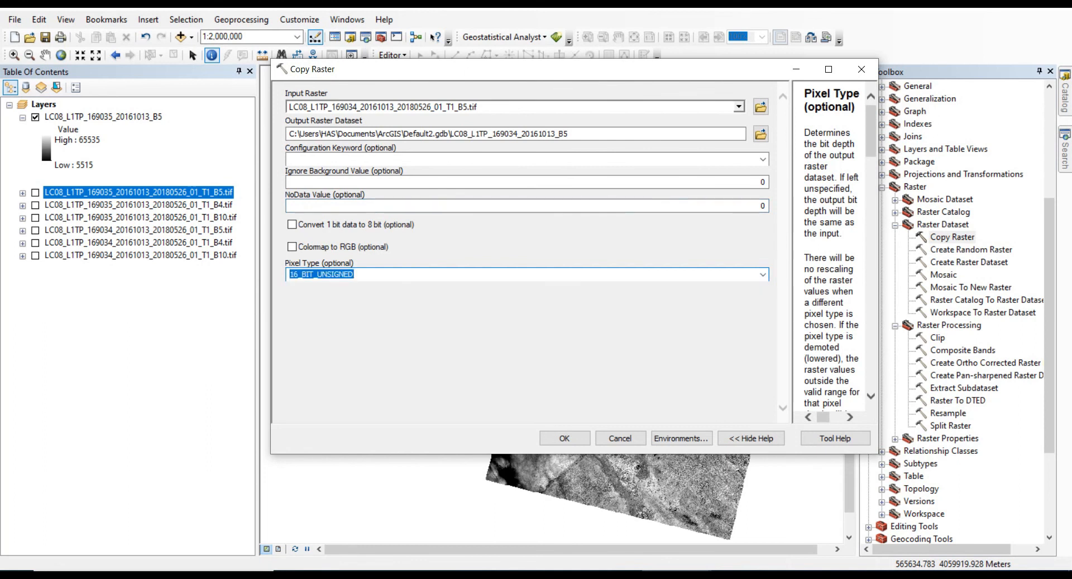
key("Return")
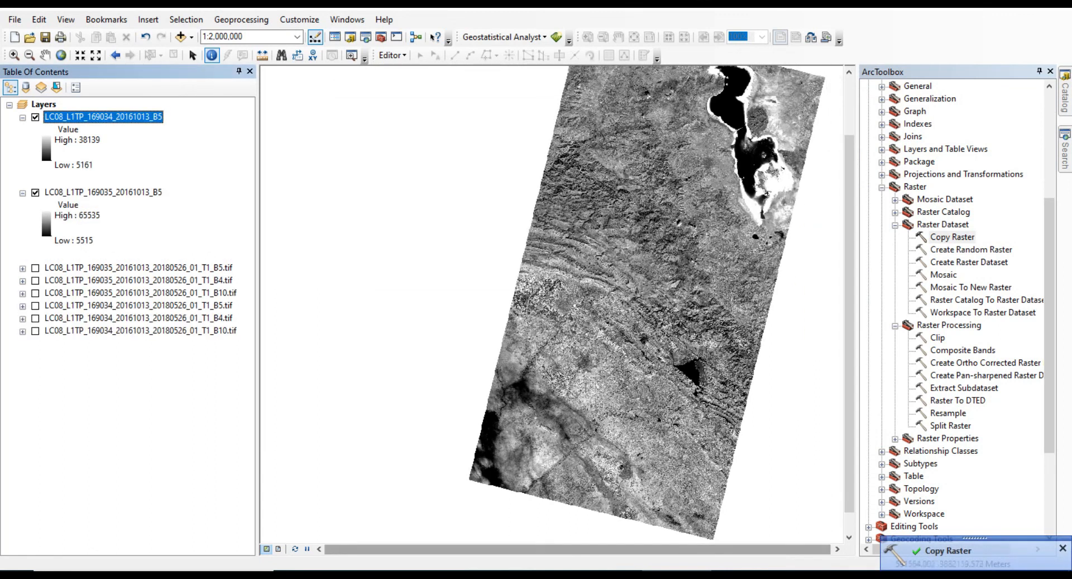
Step: Examine the overlap and borders of the two copied B5 rasters by switching them and the original 169034 B5 layer on and off
left_click_drag(850, 246, 849, 225)
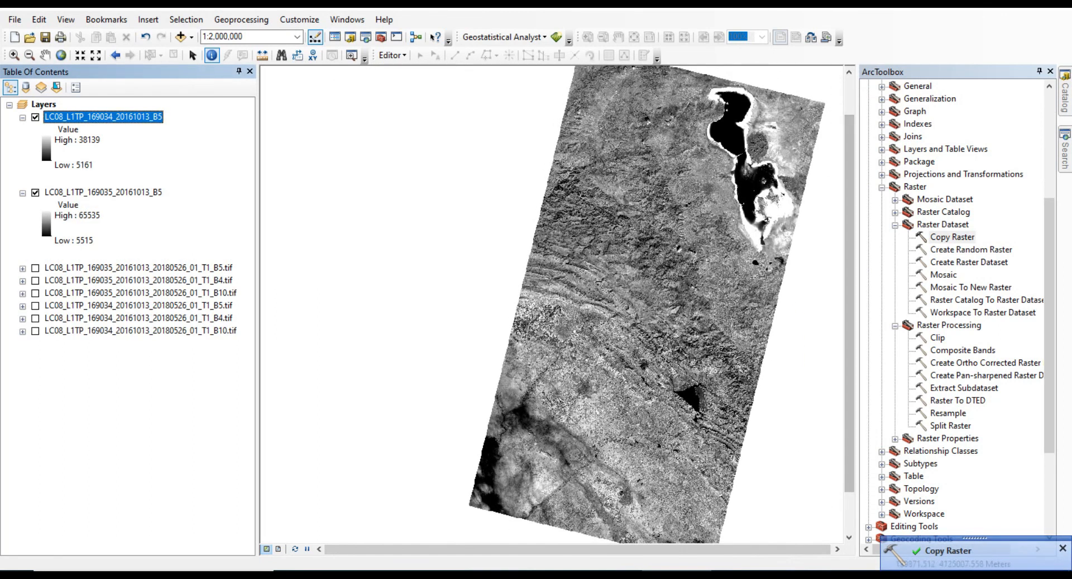
left_click(35, 118)
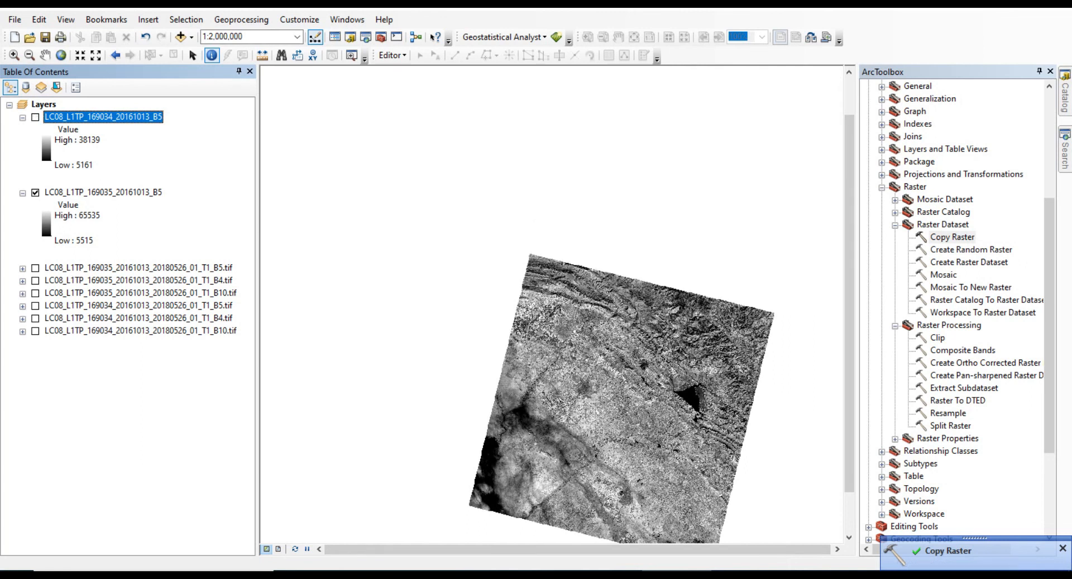
left_click(35, 117)
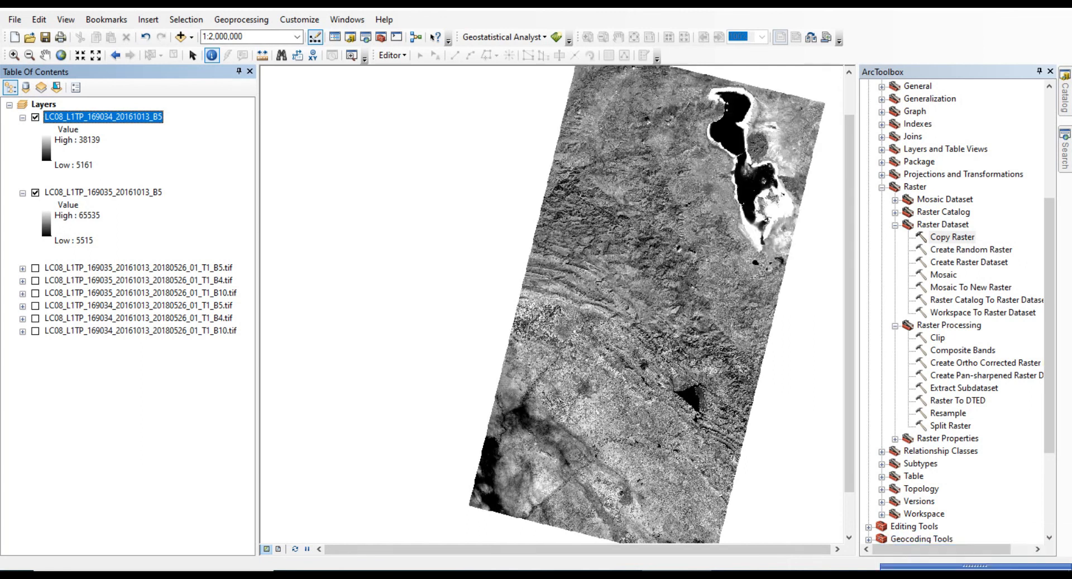
left_click(36, 193)
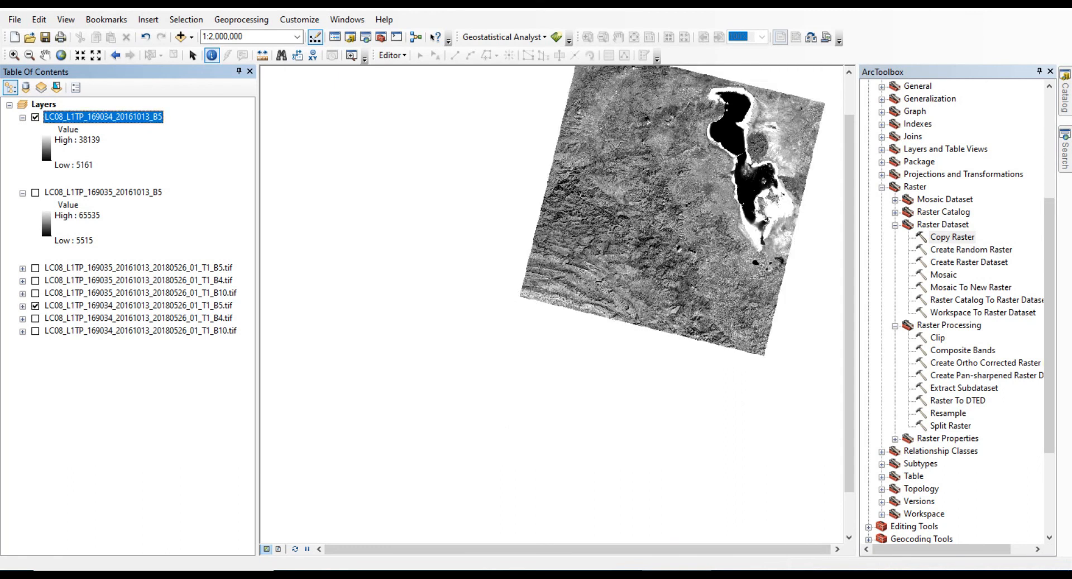
left_click(35, 306)
left_click(138, 306)
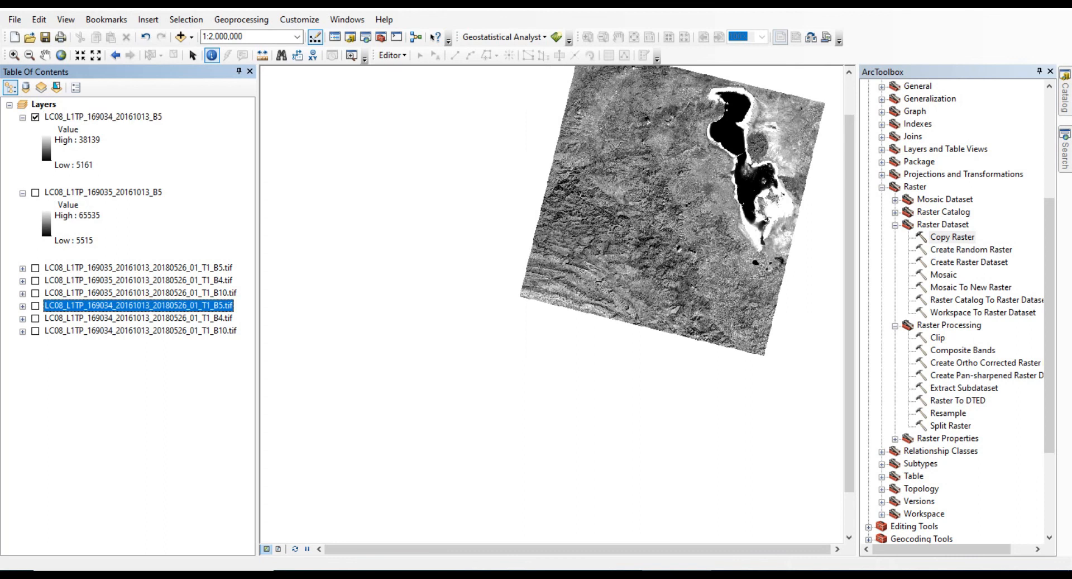
left_click(35, 192)
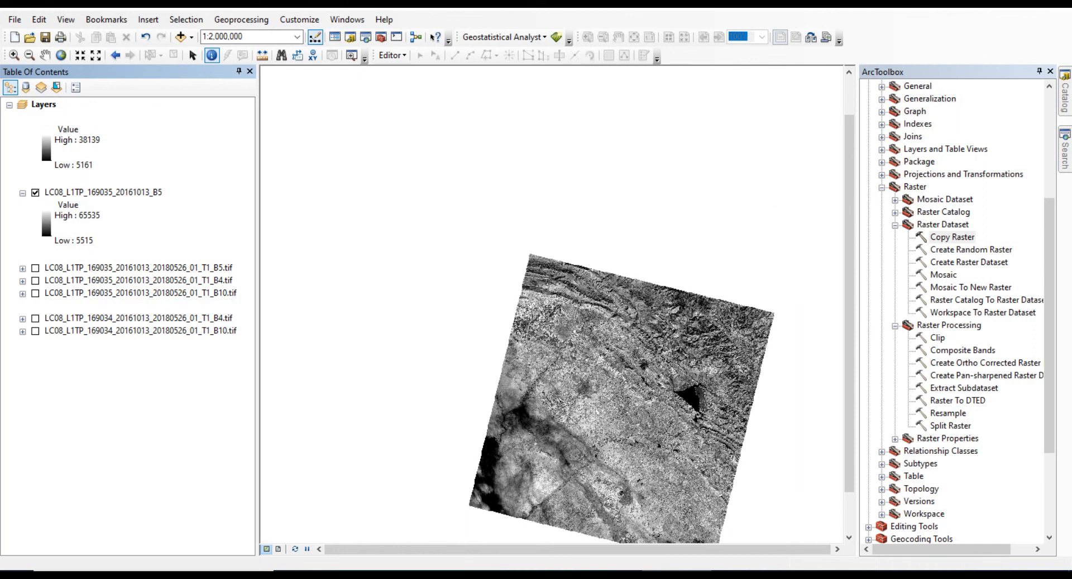
left_click(35, 193)
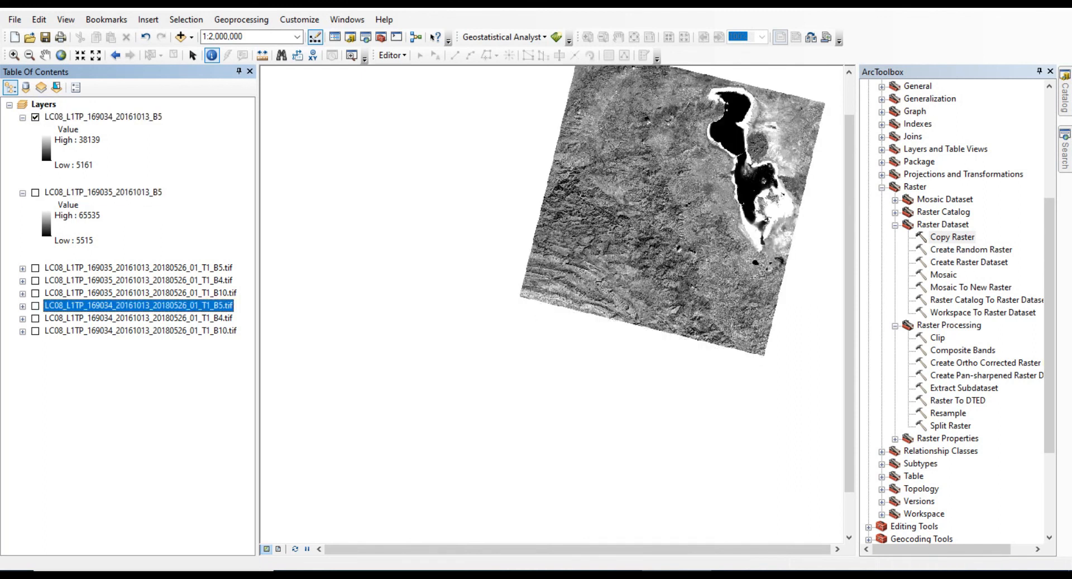
Step: Show the copied 169035 B5 layer and add both copied B5 rasters, 169034 and 169035, as inputs of Mosaic To New Raster
left_click(35, 193)
left_click(35, 192)
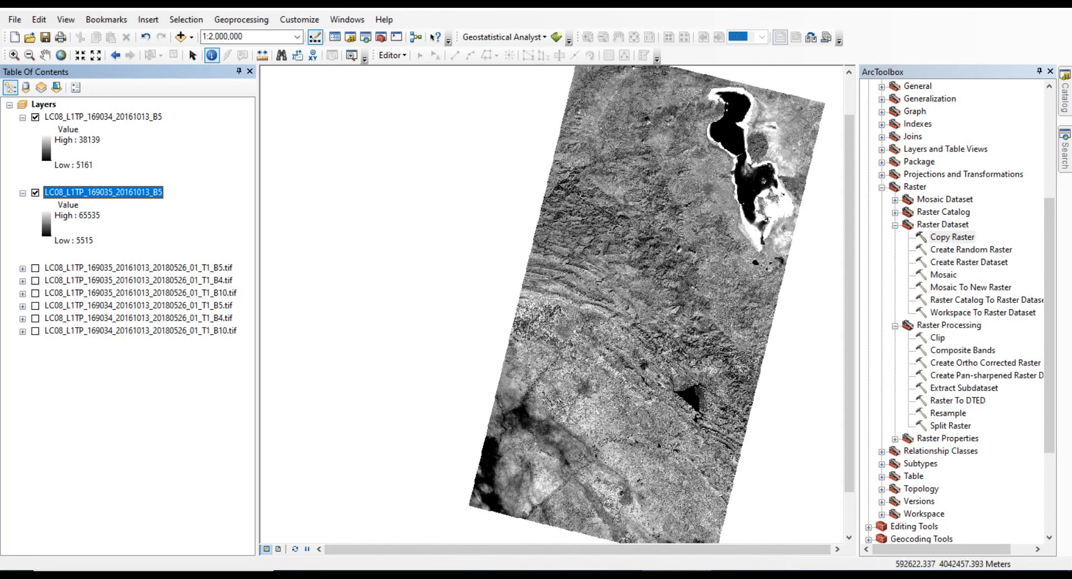
left_click(971, 287)
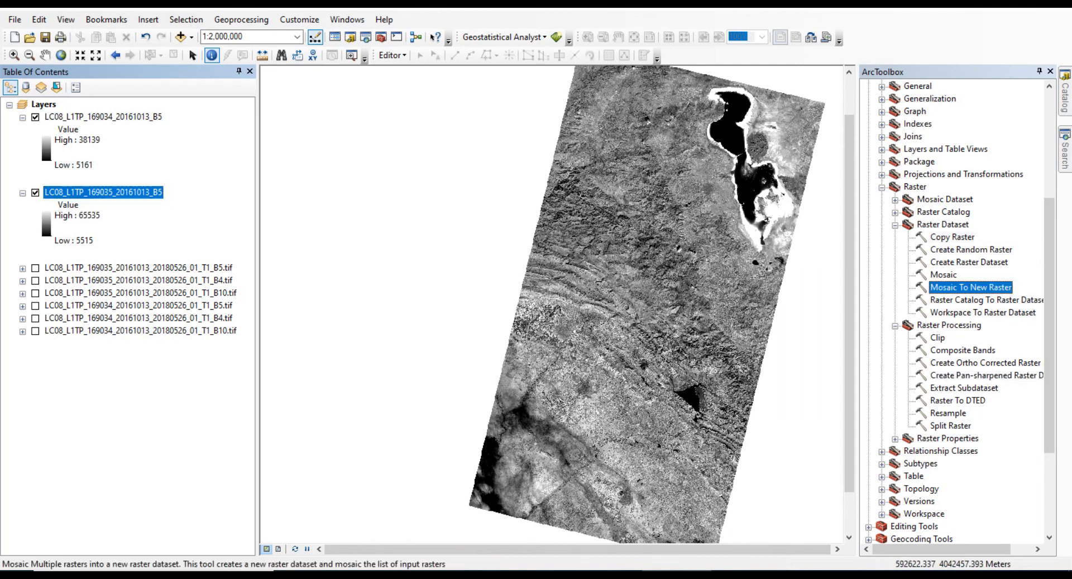
double_click(971, 287)
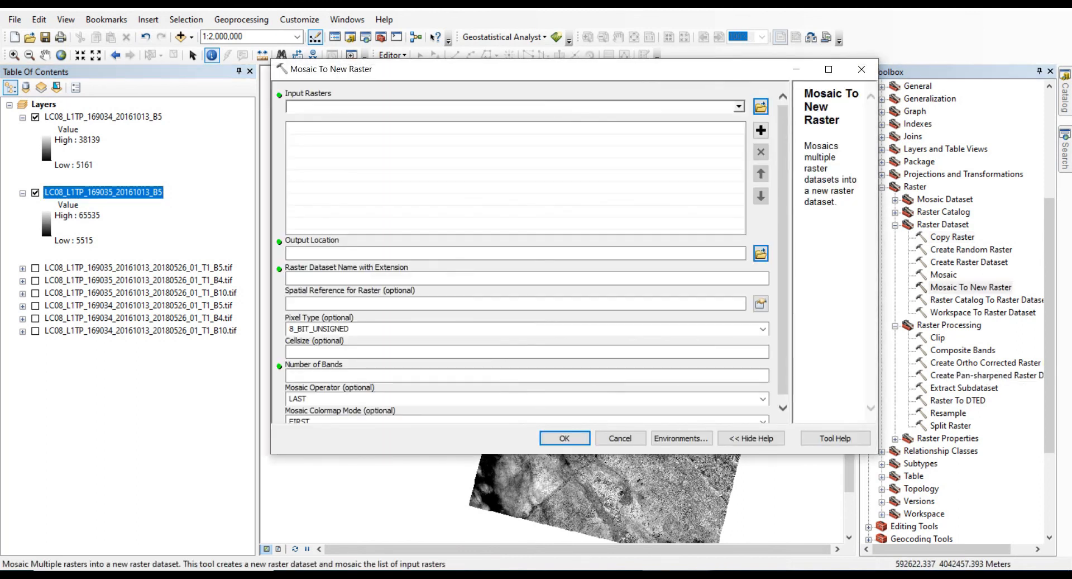
left_click(739, 106)
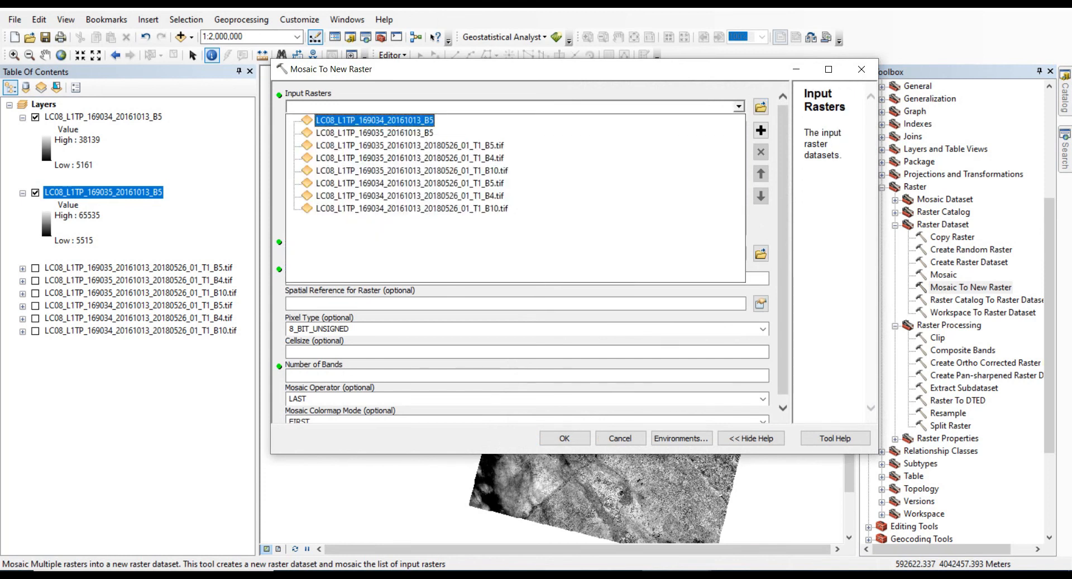
left_click(375, 121)
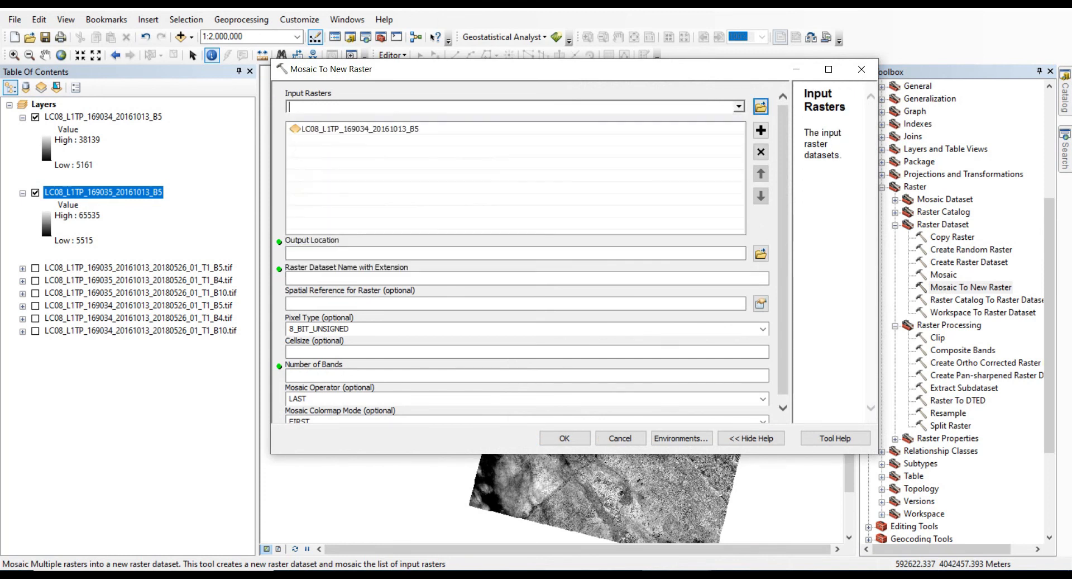
left_click(739, 106)
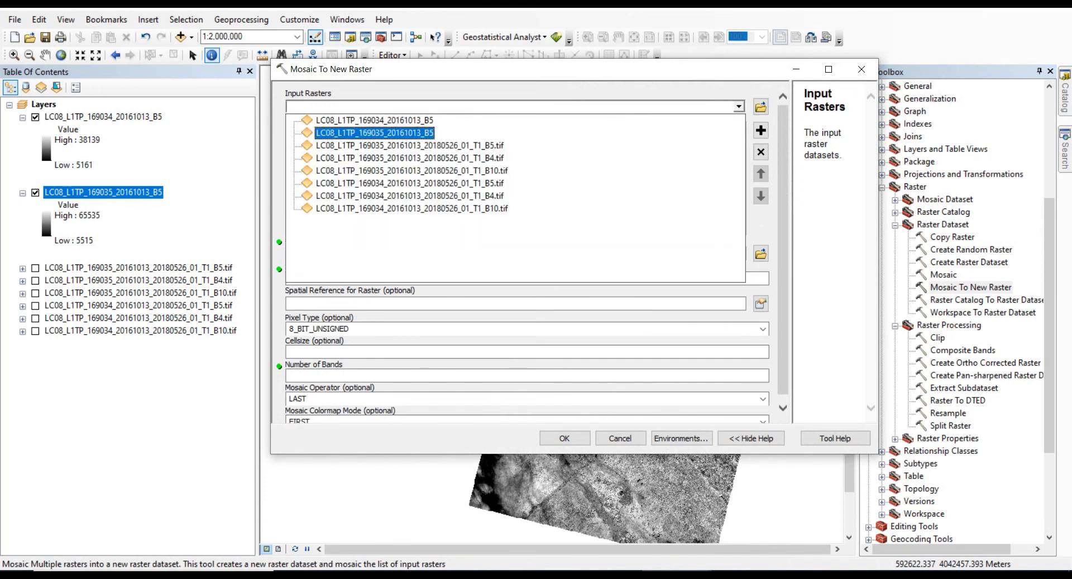
left_click(375, 132)
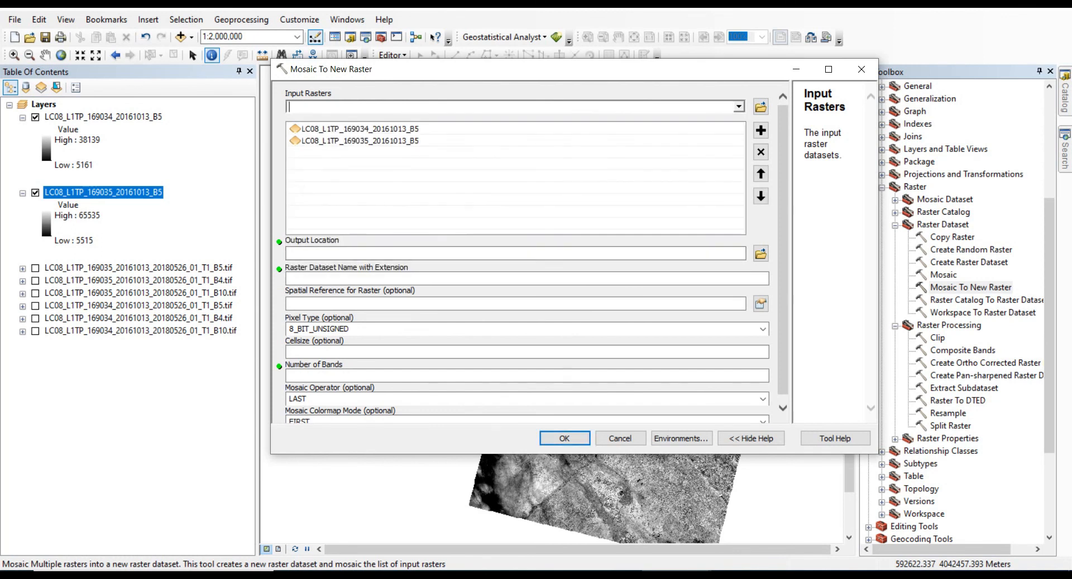
Step: Set the mosaic's output location to the TEST folder on the Desktop and name the raster dataset TESTLAB1_B5.TIF
left_click(760, 253)
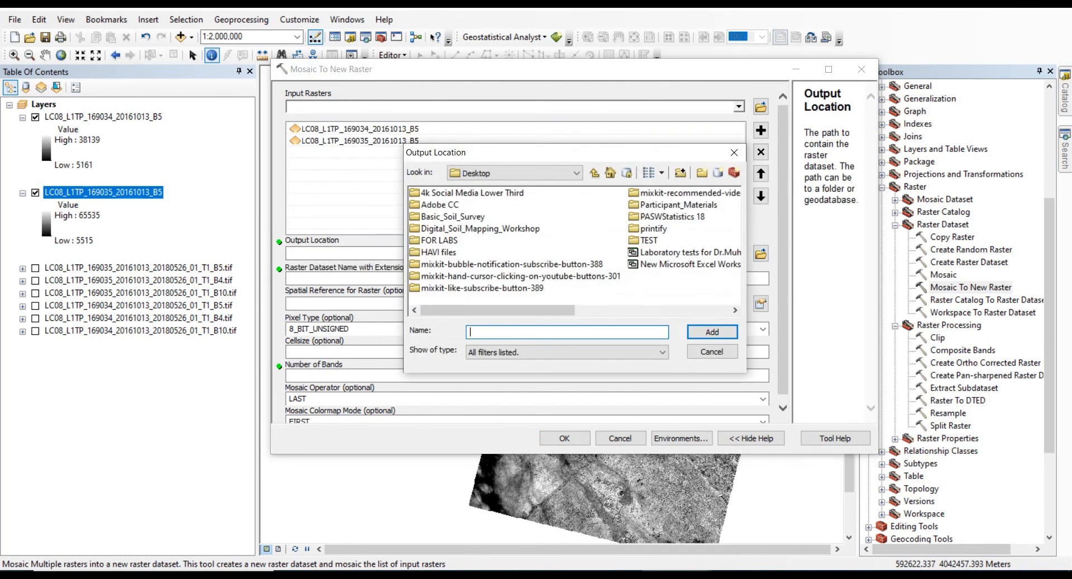
left_click(440, 240)
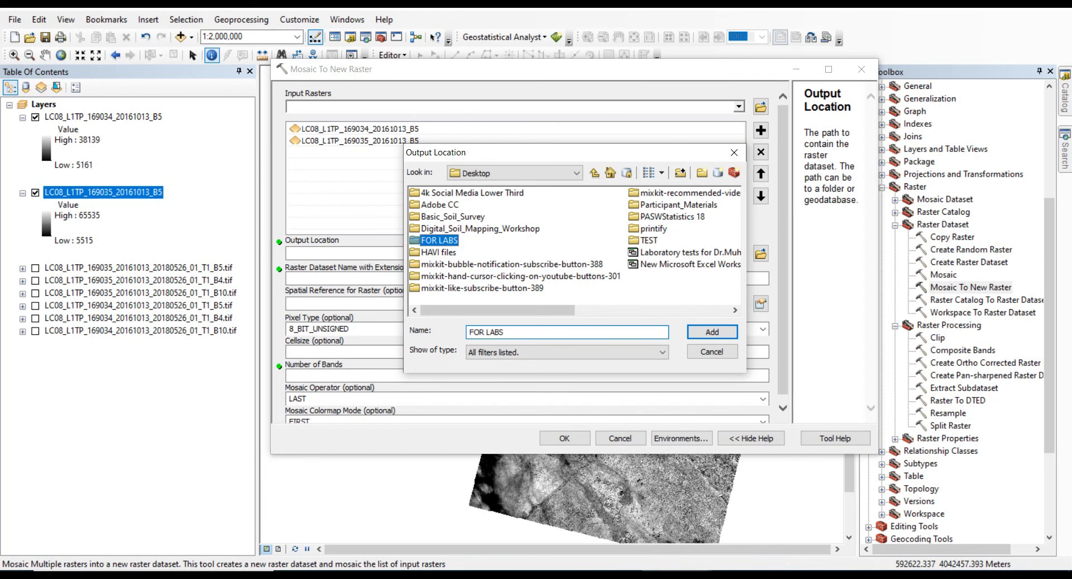
left_click(649, 240)
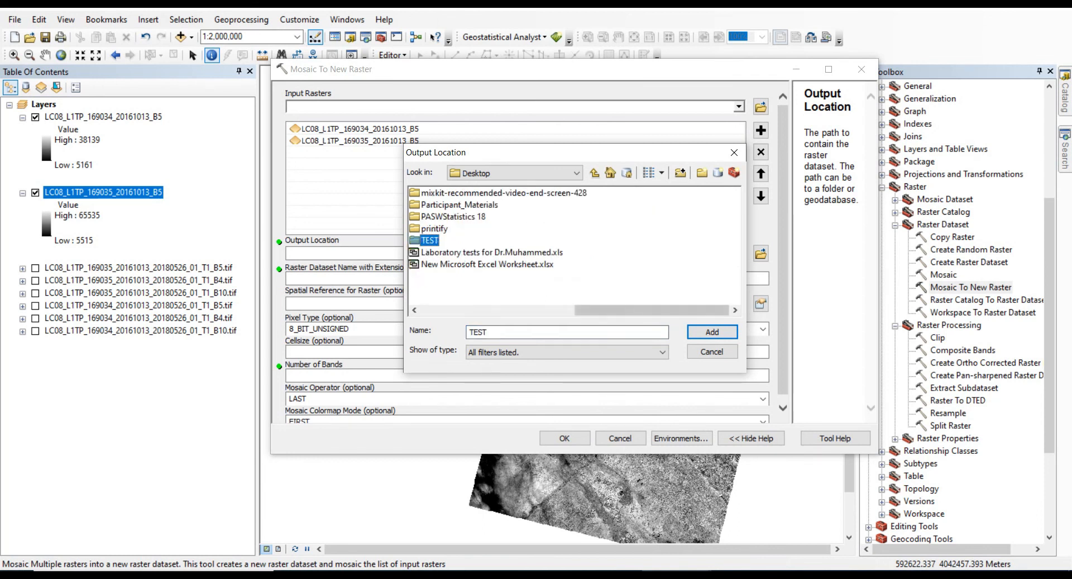
left_click(713, 332)
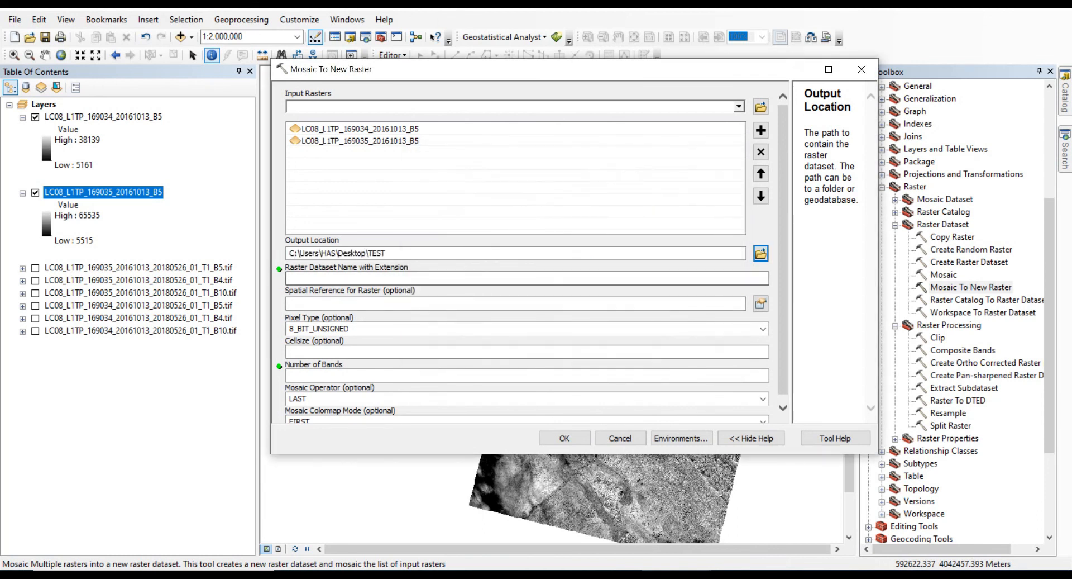
left_click(527, 278)
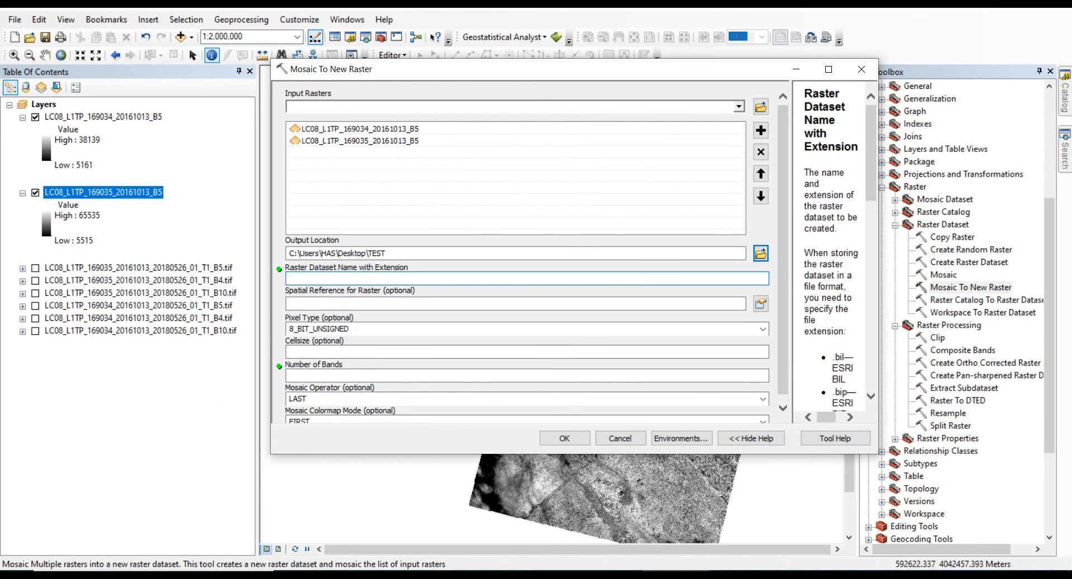
type("TESTLAB1_B5.TIF")
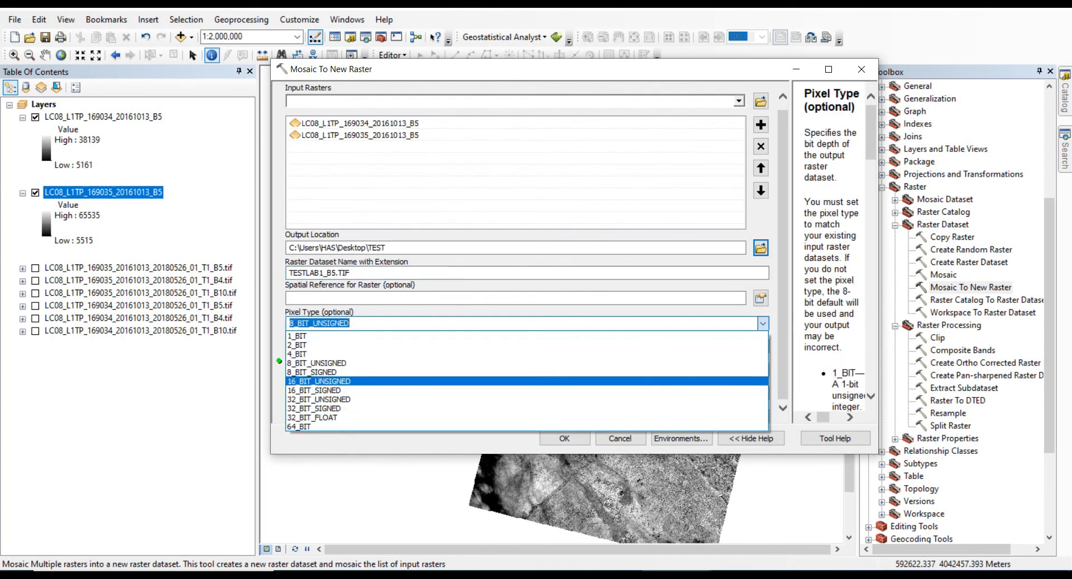
Step: Set the pixel type to 16_BIT_UNSIGNED and the number of bands to 1, and run the B5 mosaic
left_click(319, 381)
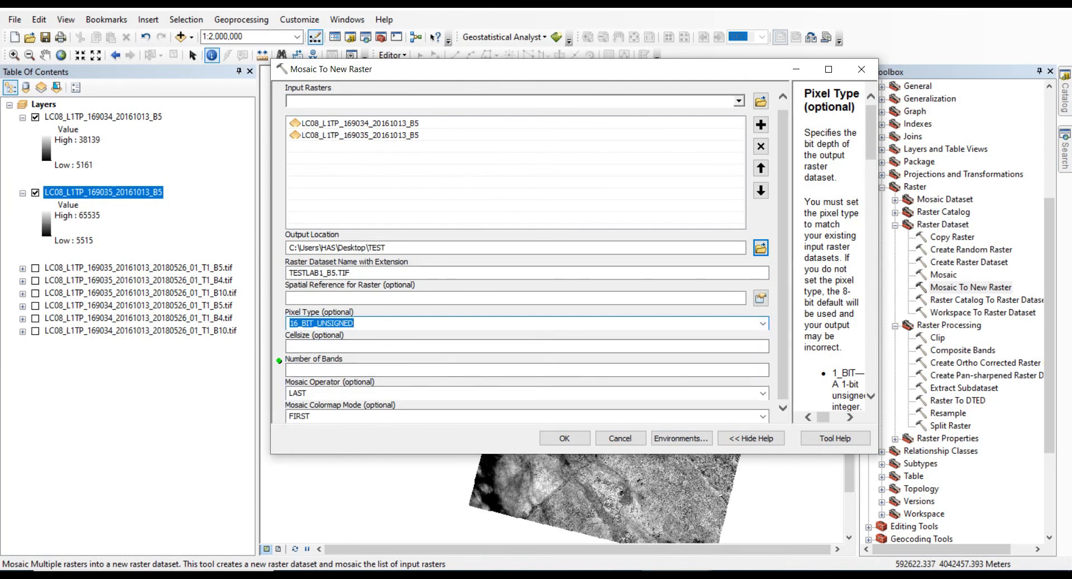
left_click(347, 370)
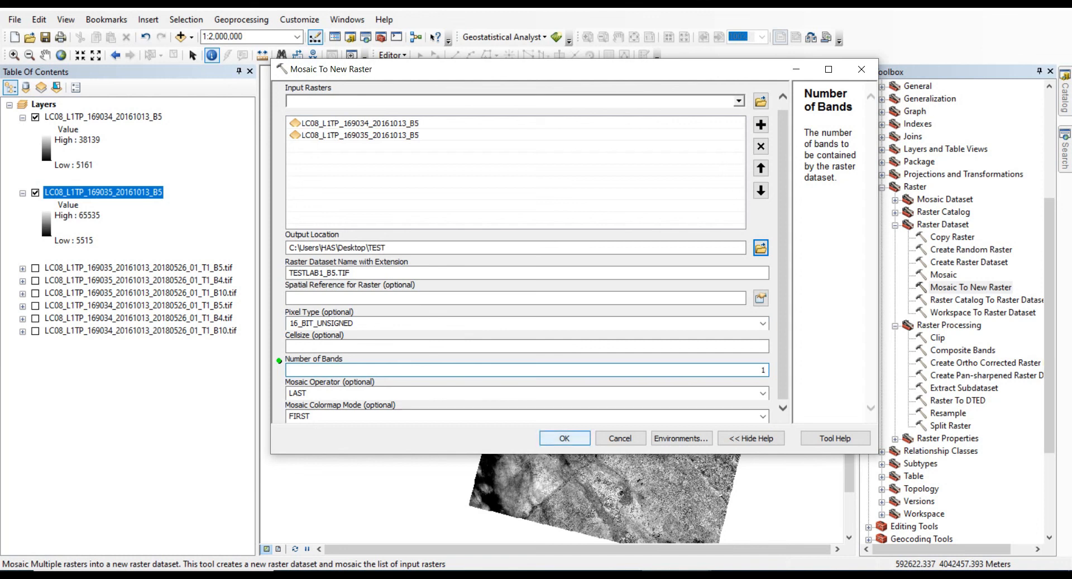
key("Return")
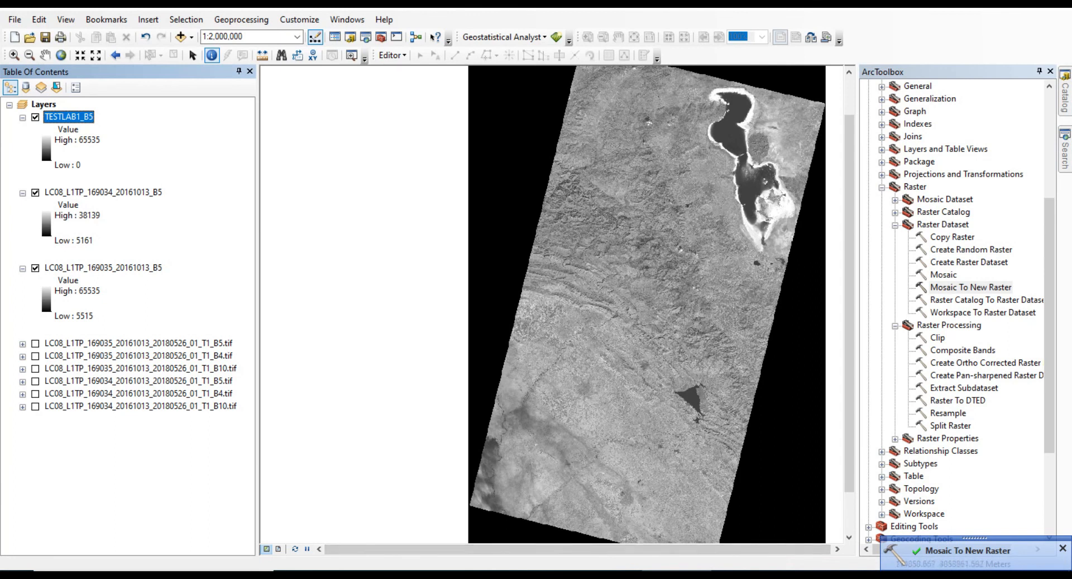
Step: Hide the two copied B5 rasters and check the TESTLAB1_B5 mosaic by switching it off and on
left_click(35, 268)
left_click(35, 193)
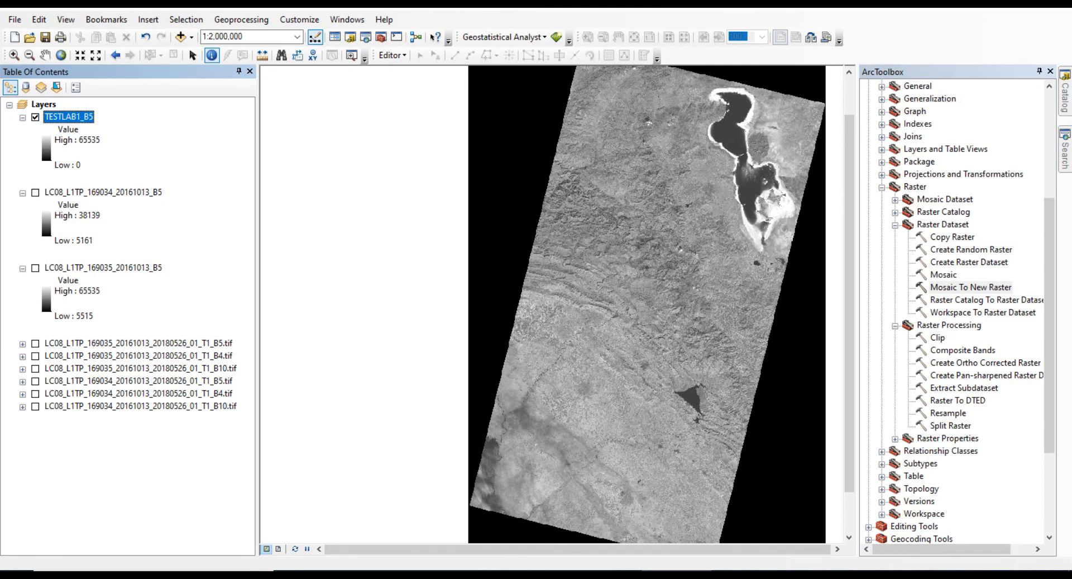
left_click(36, 118)
left_click(35, 117)
left_click(35, 118)
left_click(35, 117)
Step: Examine the TESTLAB1_B5 mosaic up close along its edges and across the join between the two scenes for any black gap
scroll(552, 296, "up", 4)
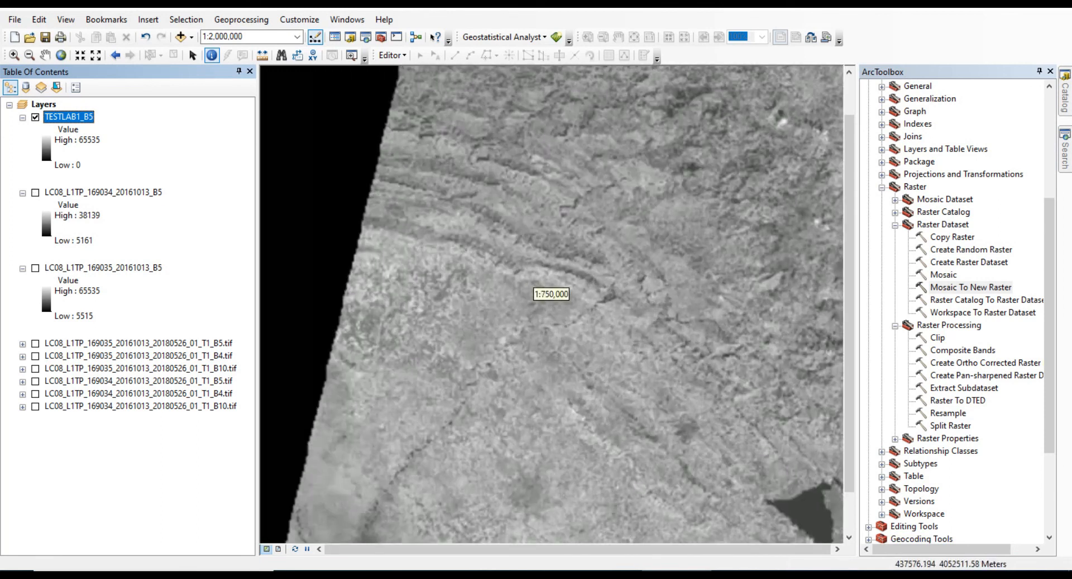
left_click_drag(513, 549, 579, 549)
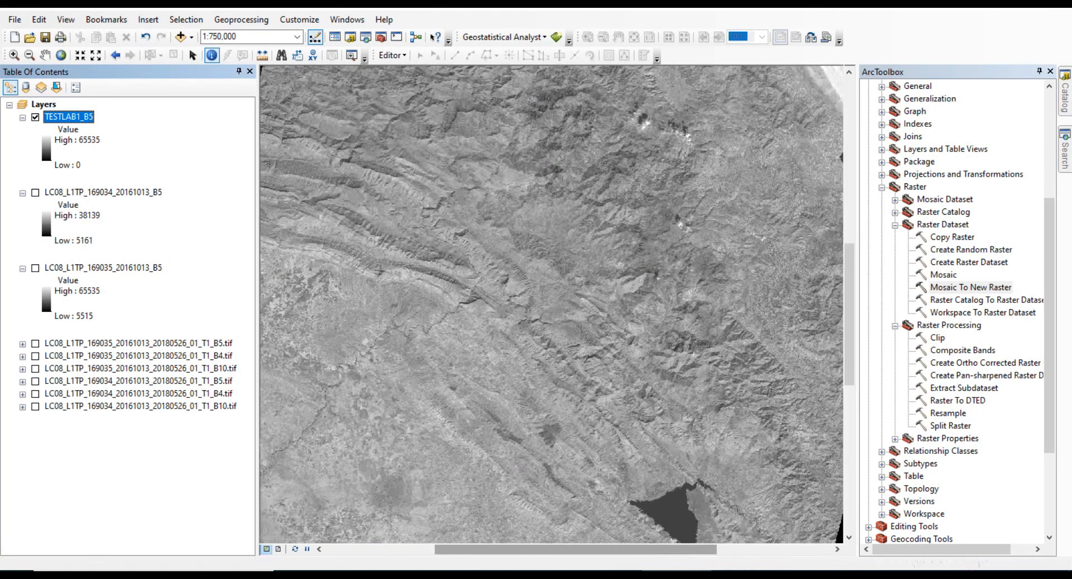
left_click_drag(849, 338, 849, 379)
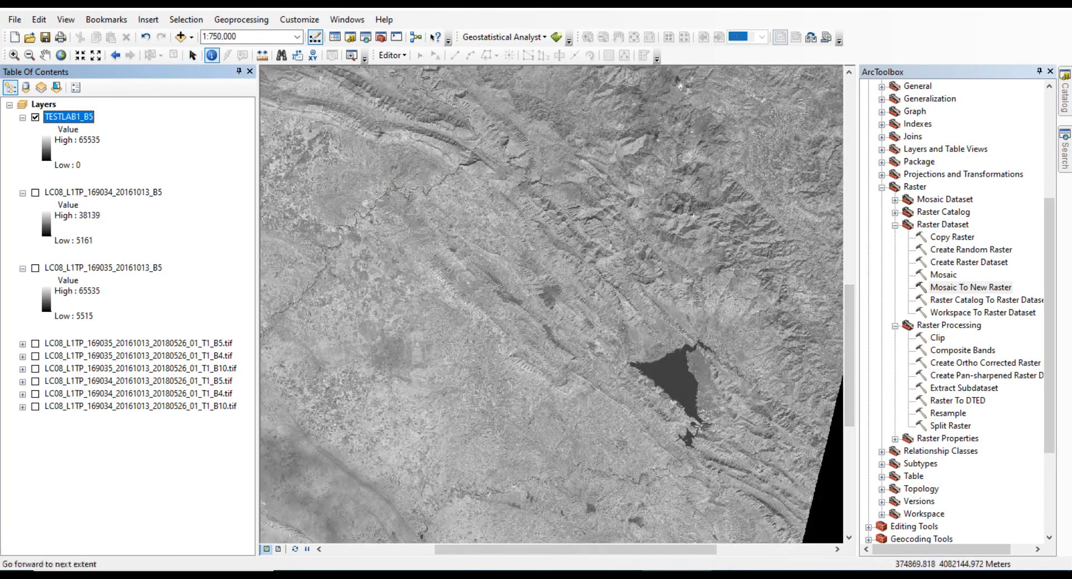
left_click(45, 55)
left_click_drag(352, 182, 611, 371)
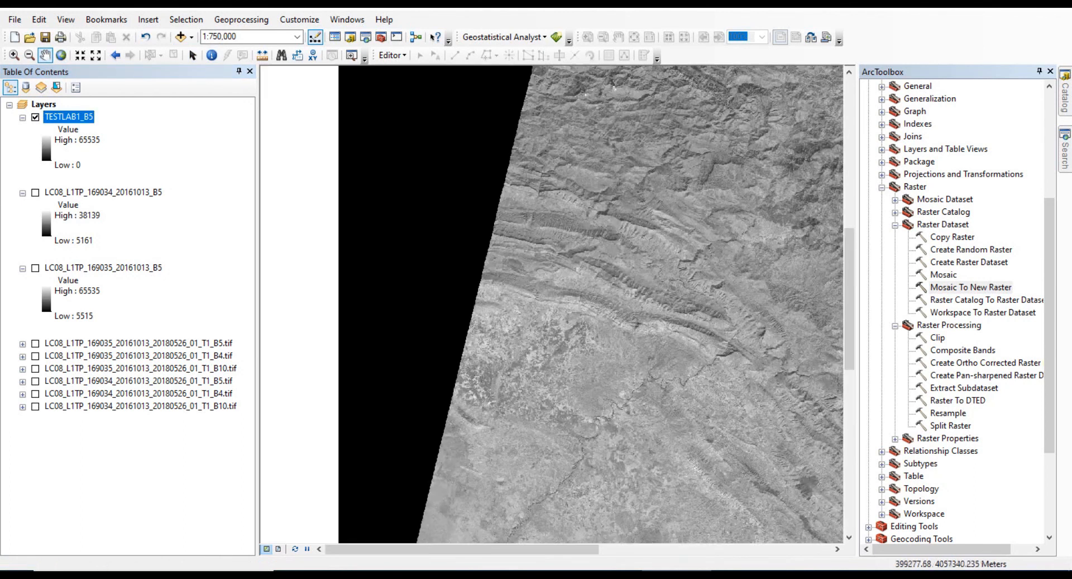
scroll(553, 312, "up", 2)
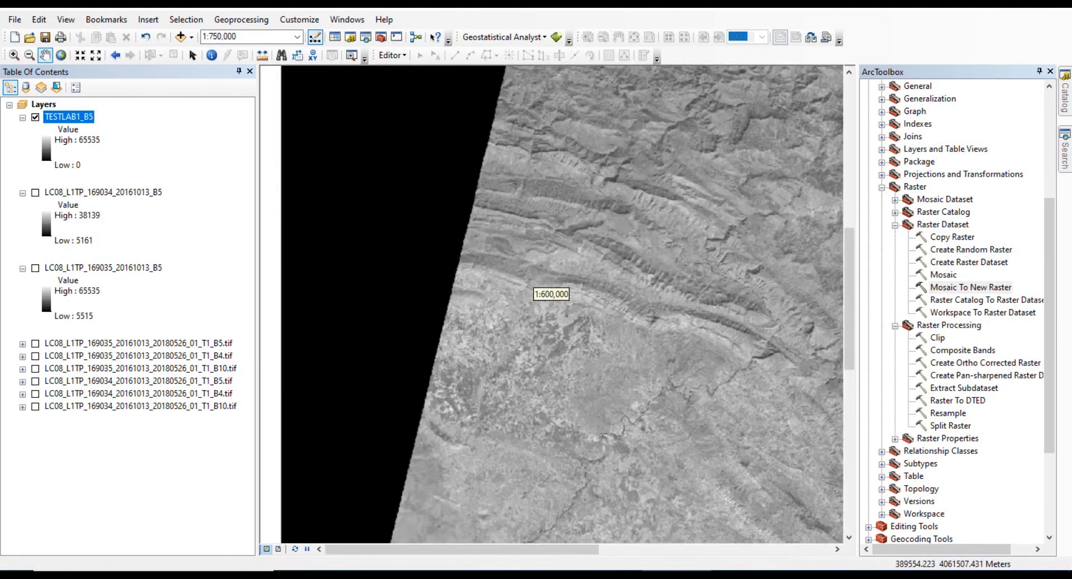
left_click_drag(574, 426, 464, 259)
left_click_drag(564, 151, 424, 460)
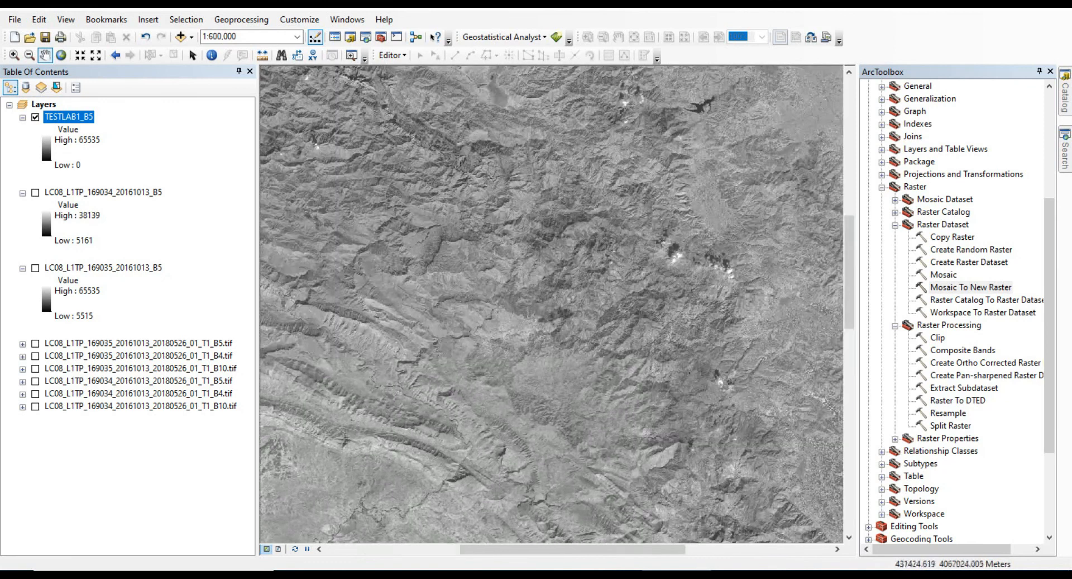
left_click_drag(580, 190, 520, 380)
left_click_drag(592, 213, 509, 335)
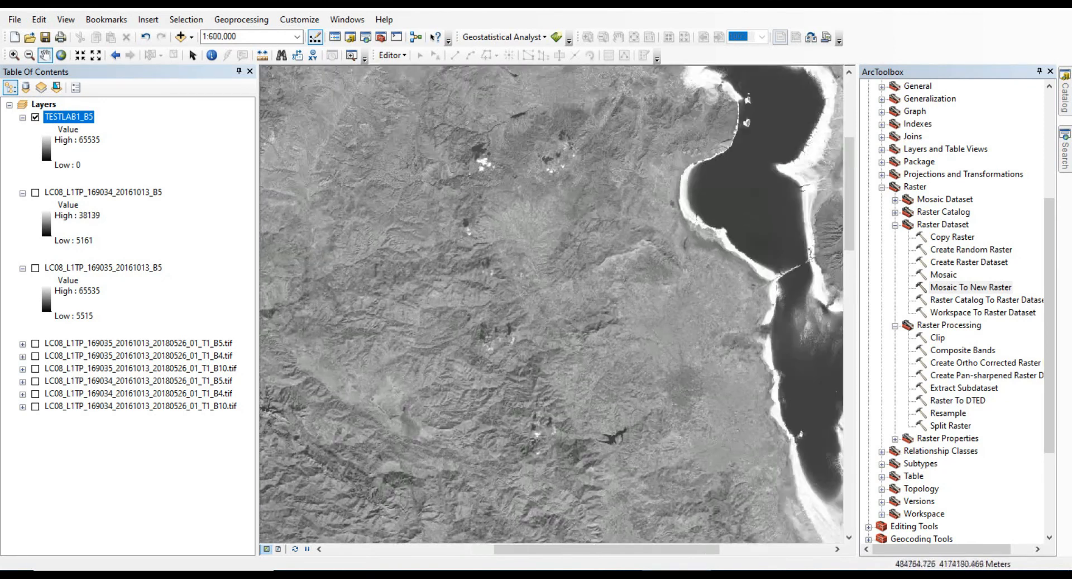
left_click_drag(627, 282, 585, 408)
left_click_drag(422, 465, 642, 193)
left_click_drag(465, 507, 459, 324)
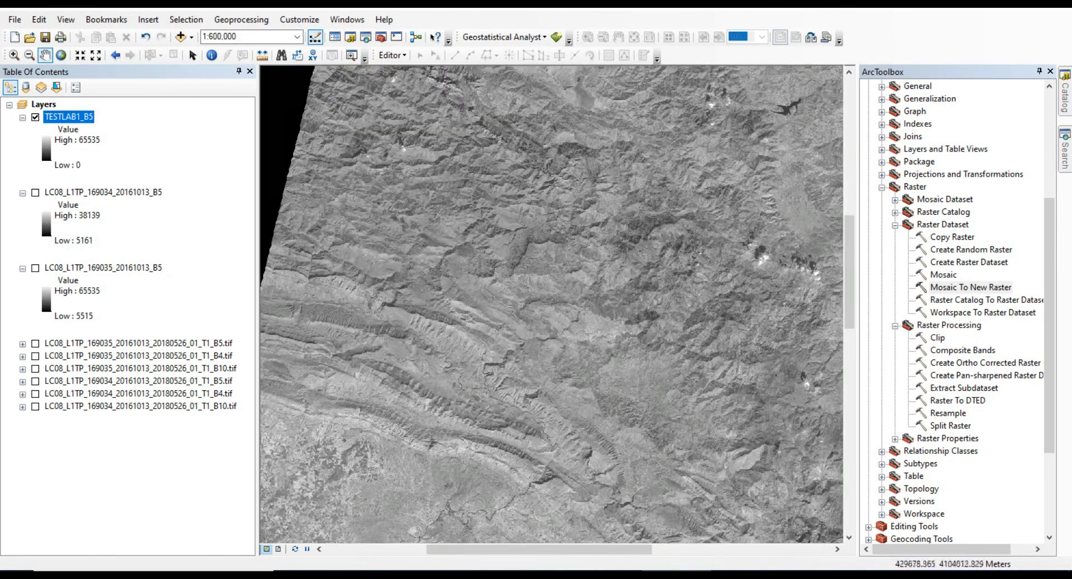
left_click_drag(511, 433, 498, 166)
left_click_drag(581, 448, 460, 234)
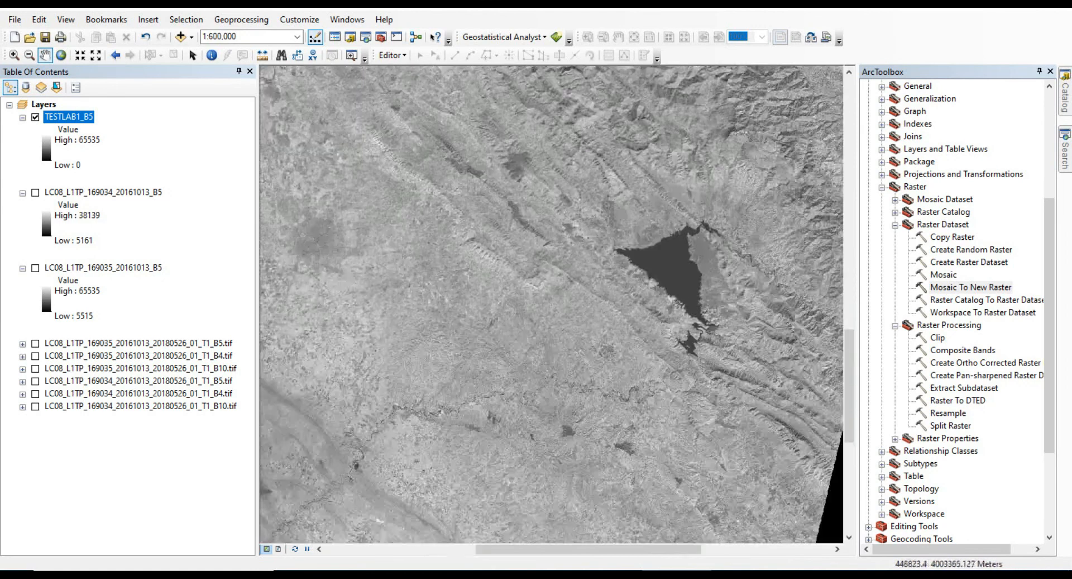
left_click_drag(759, 378, 563, 448)
left_click_drag(493, 256, 538, 478)
Step: Review the whole TESTLAB1_B5 mosaic at 1:2,000,000 against the two source B5 copies in the layer list
scroll(529, 260, "down", 2)
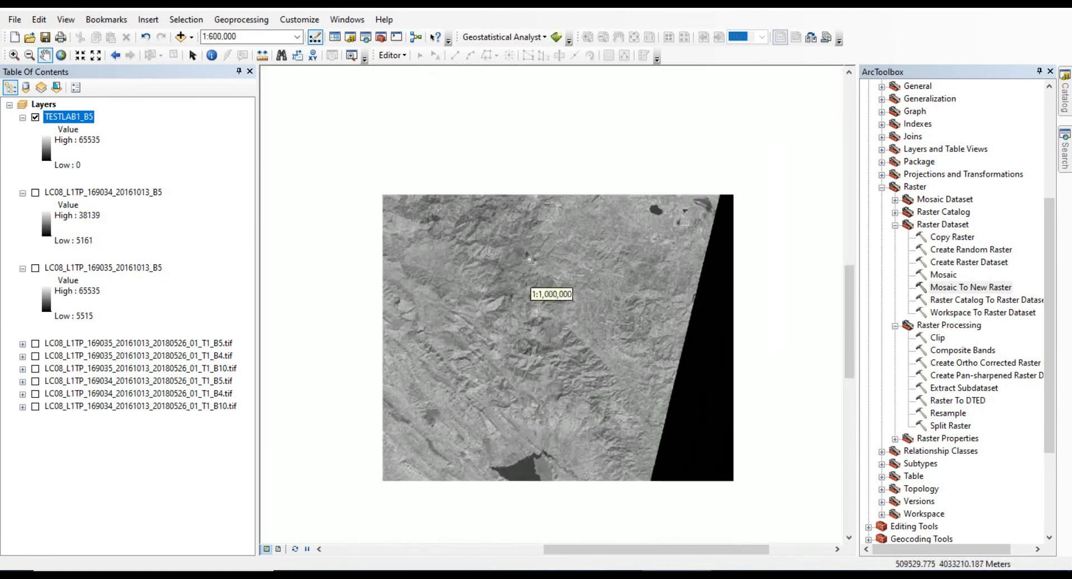
scroll(530, 290, "down", 2)
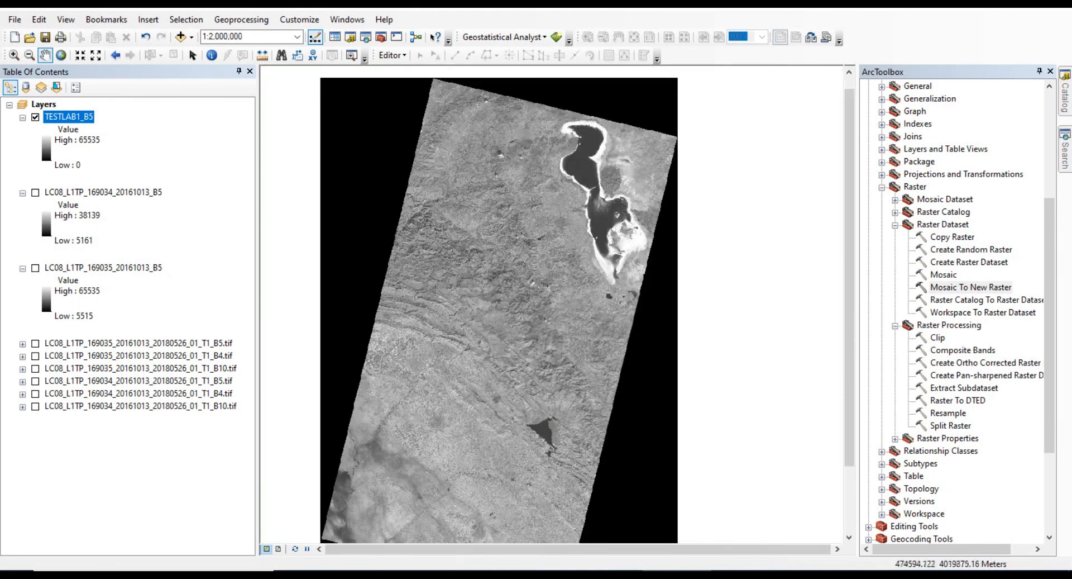
left_click_drag(496, 432, 534, 371)
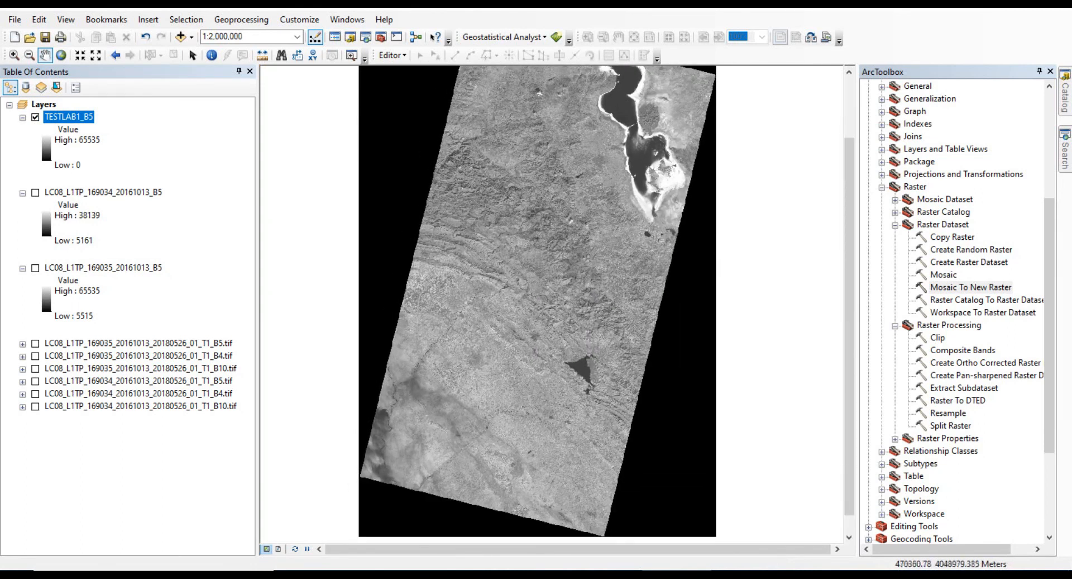
left_click_drag(545, 302, 572, 351)
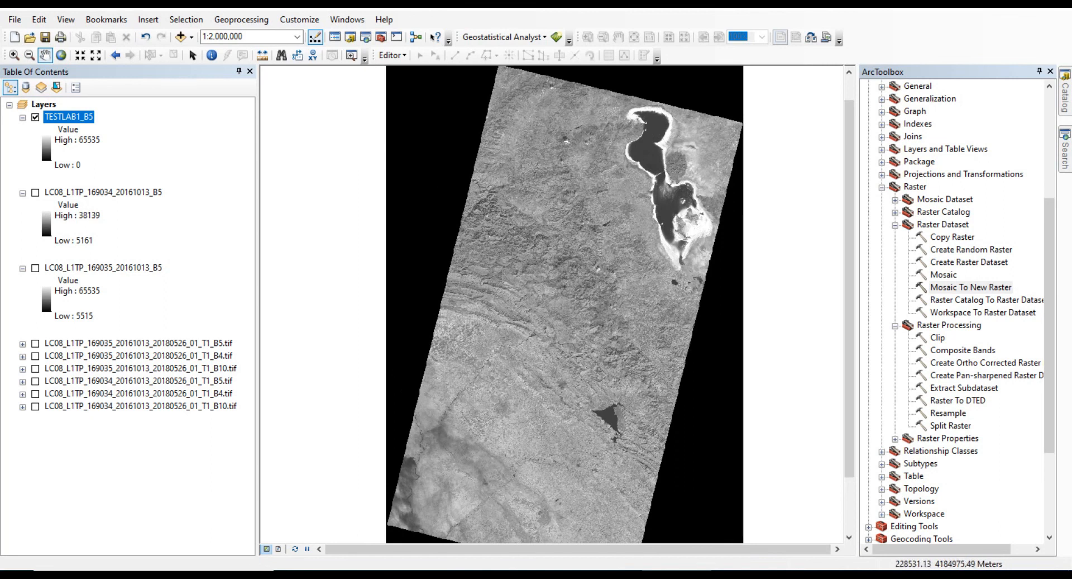
left_click(103, 192)
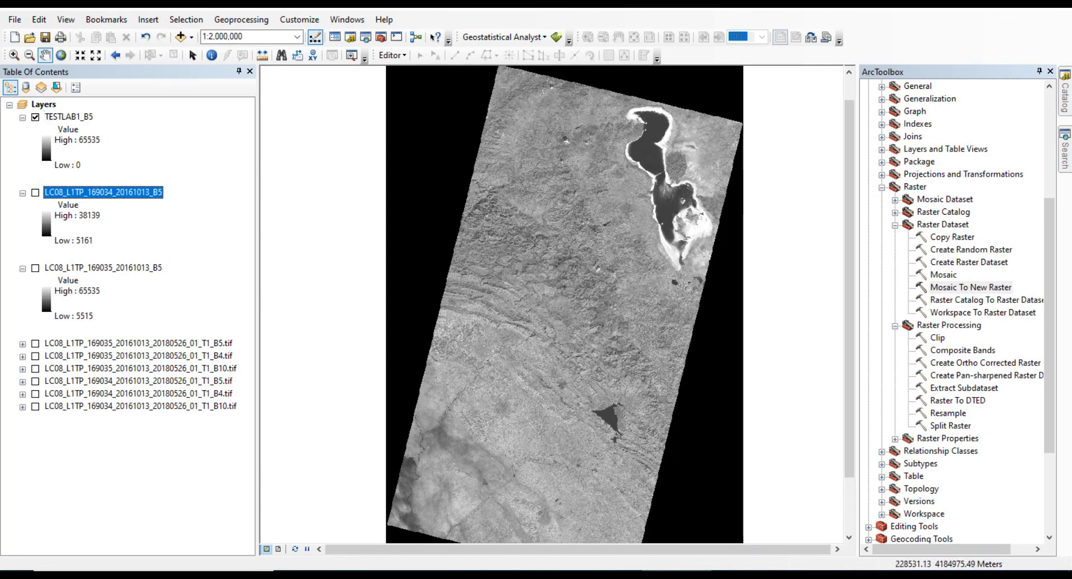
left_click(103, 267)
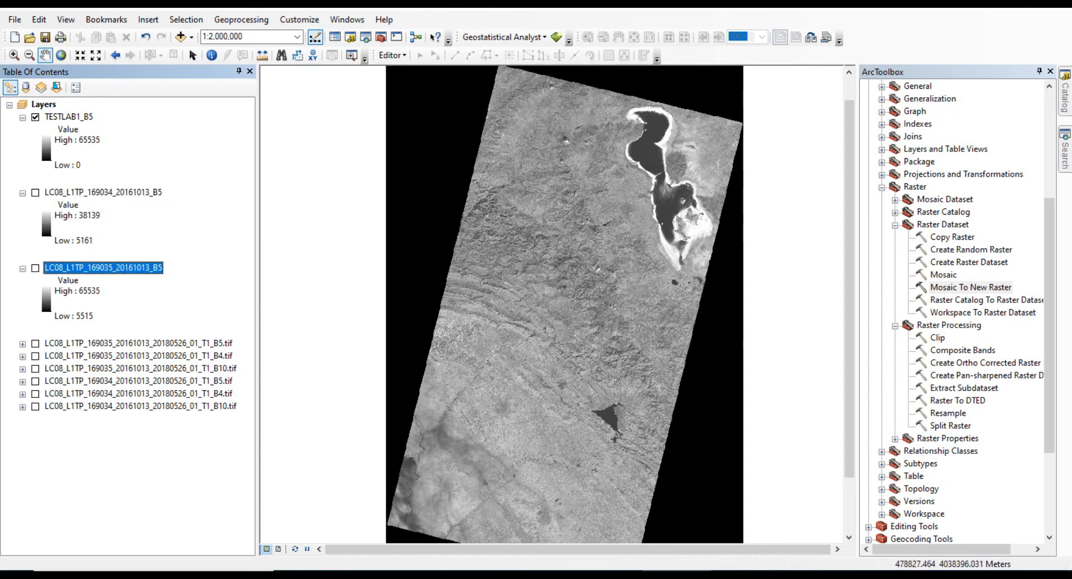
left_click_drag(590, 370, 571, 339)
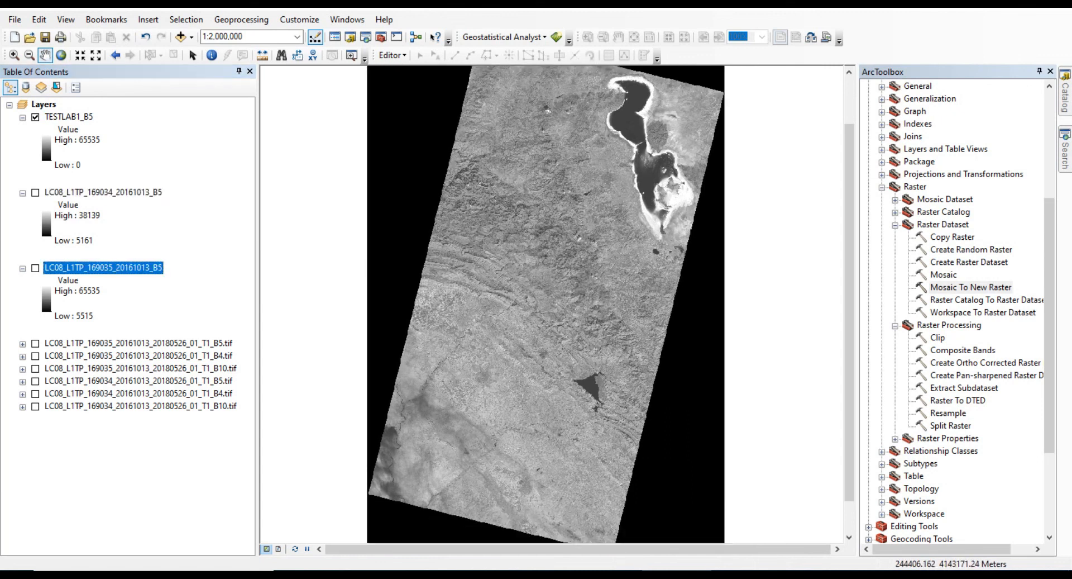
left_click(69, 117)
left_click_drag(582, 270, 585, 298)
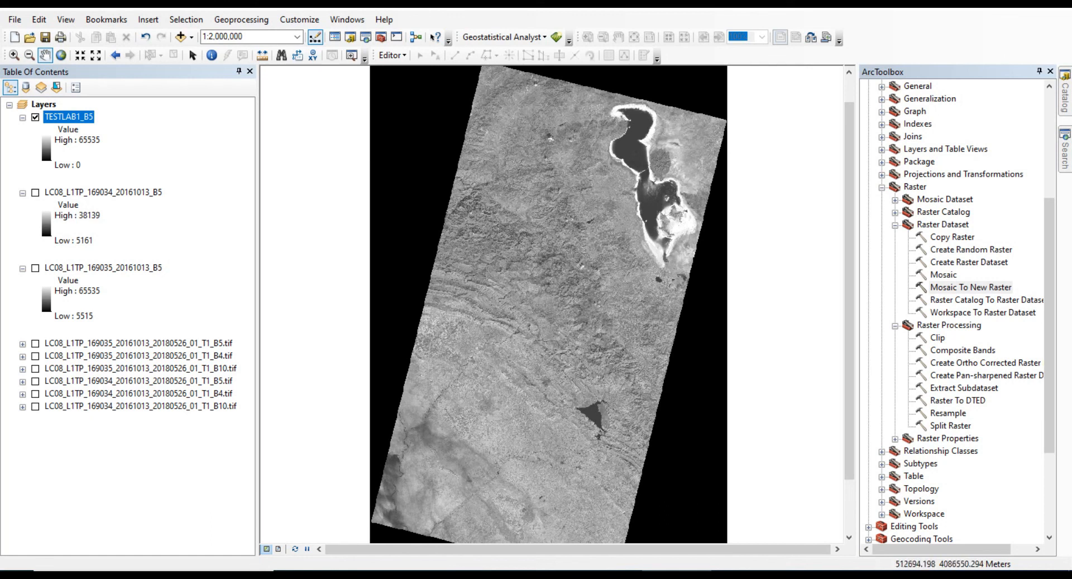
left_click_drag(597, 375, 592, 359)
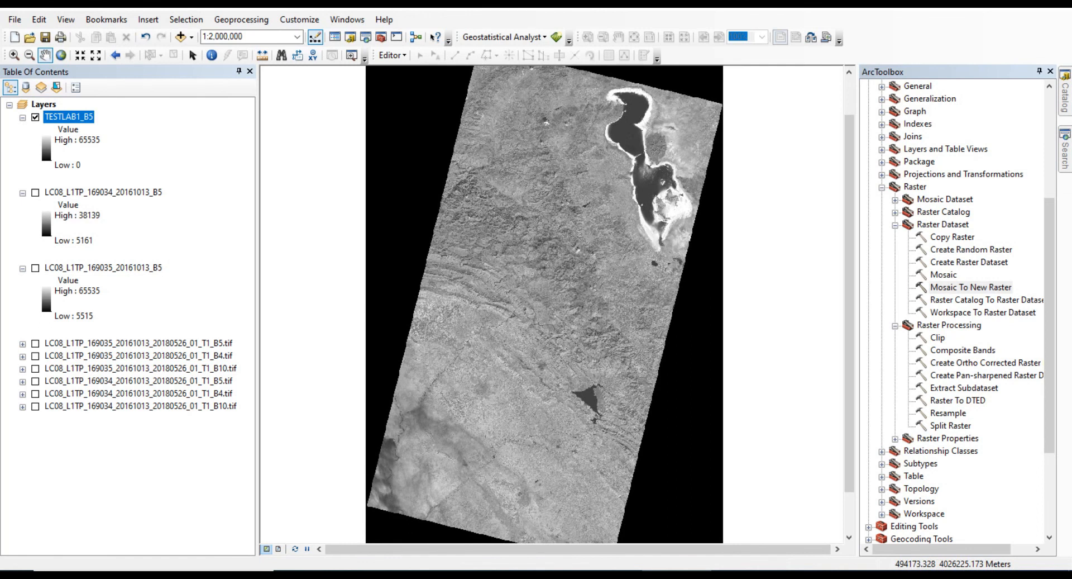
scroll(591, 361, "up", 1)
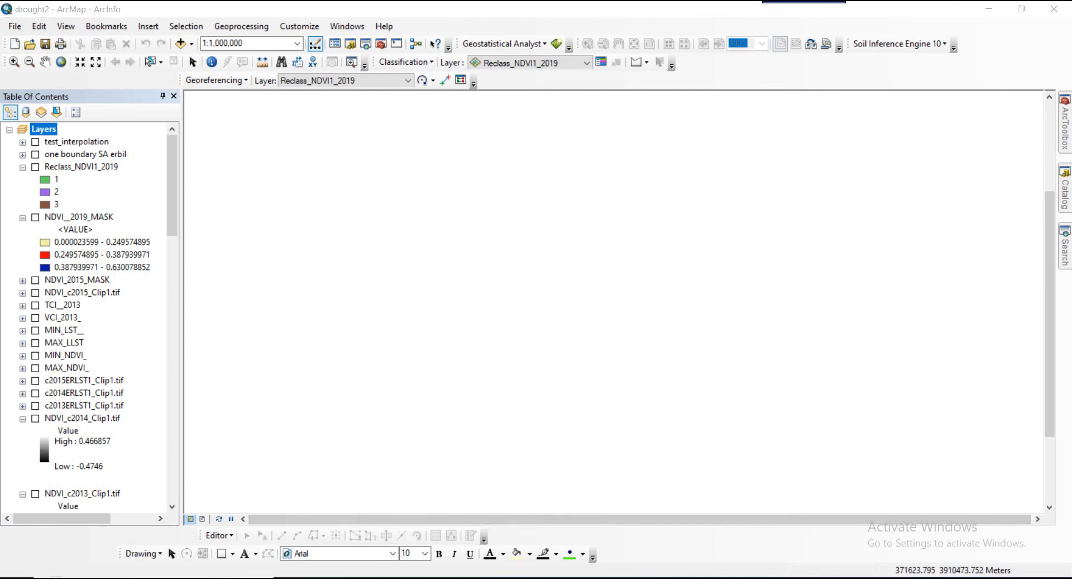
Step: Open the LST_LANDSAT8 model from the LST MODEL TEST toolbox for editing, view its whole diagram at full extent, and close it
left_click(1065, 189)
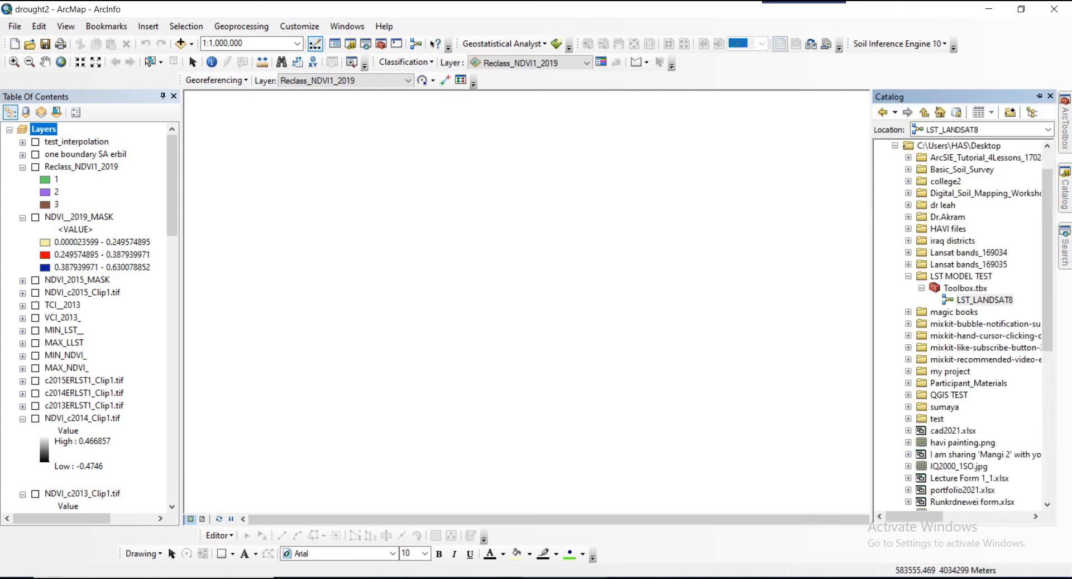
right_click(959, 300)
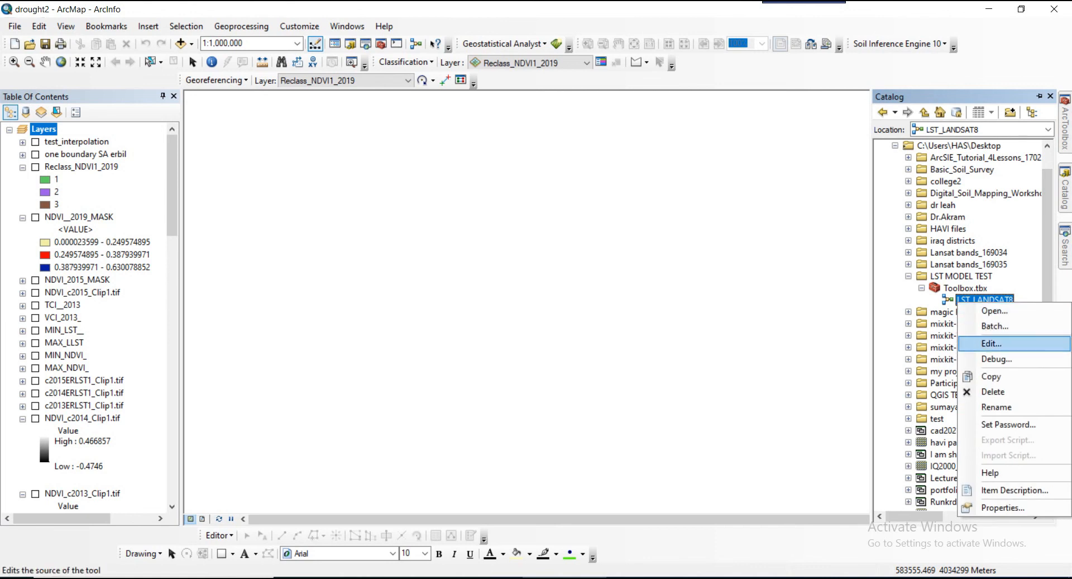
left_click(991, 343)
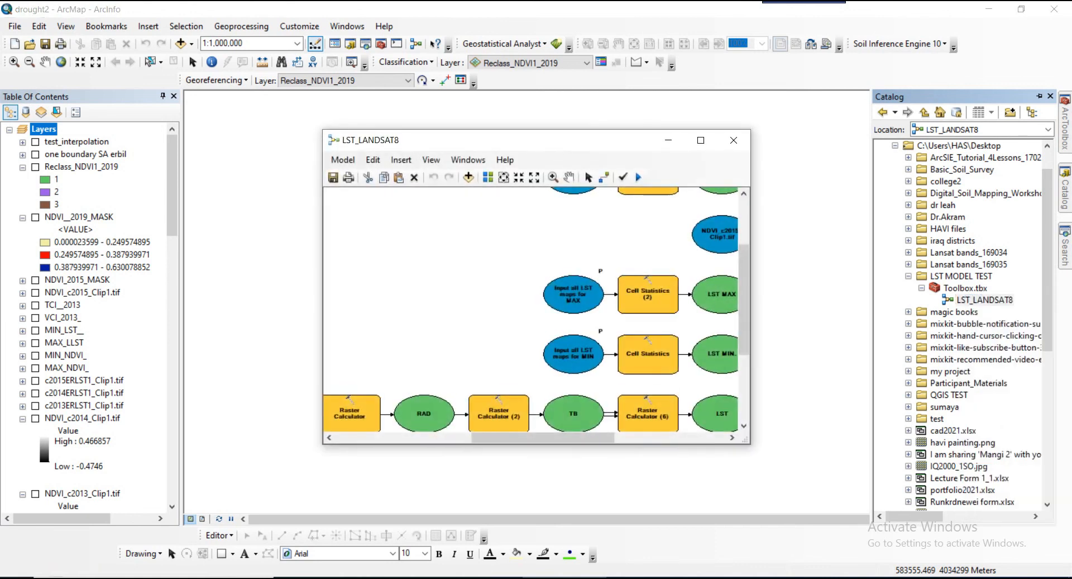
left_click(700, 139)
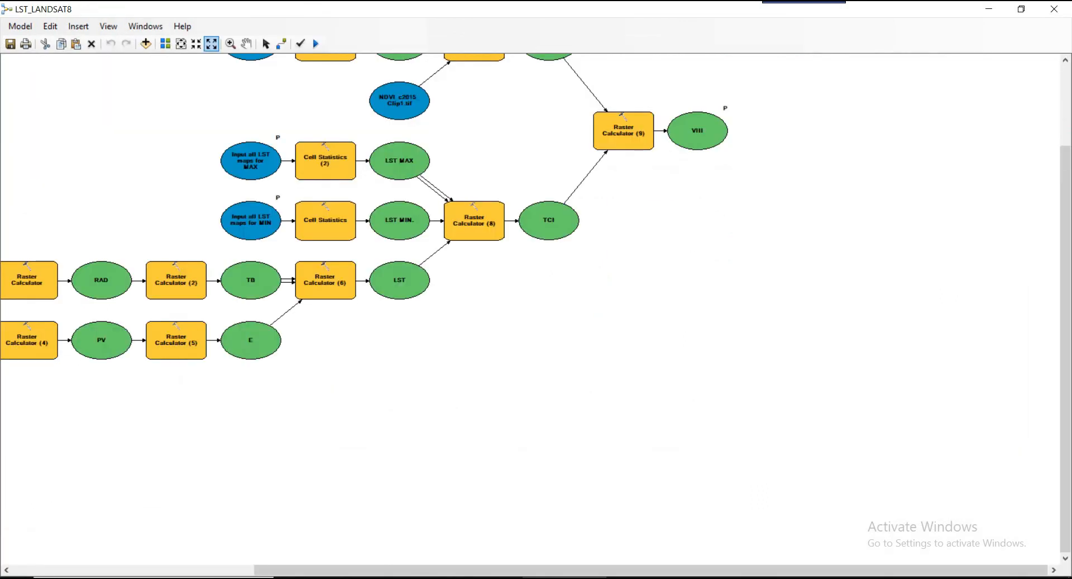
left_click(180, 43)
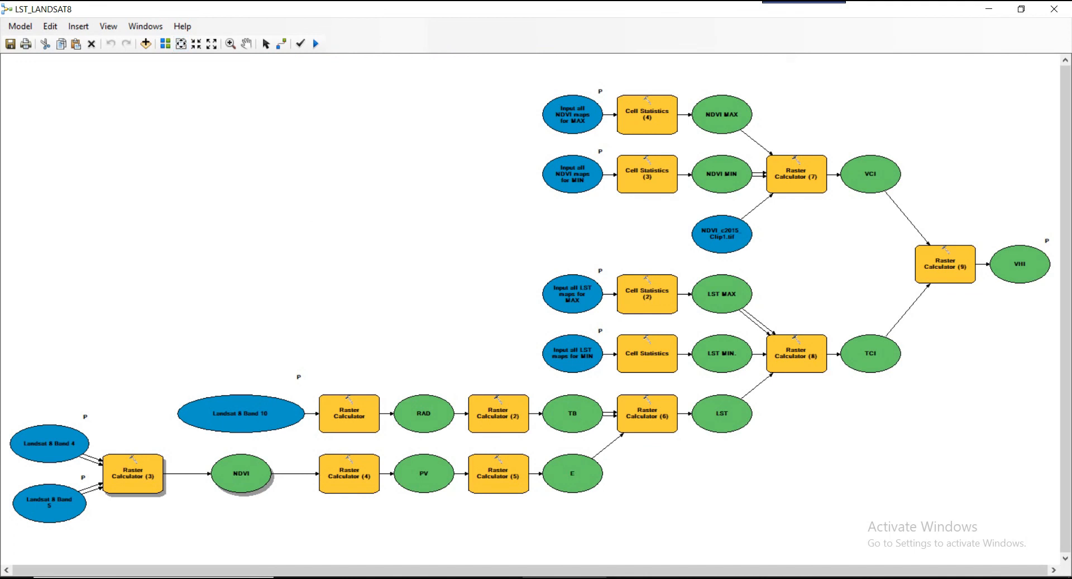
left_click(1054, 9)
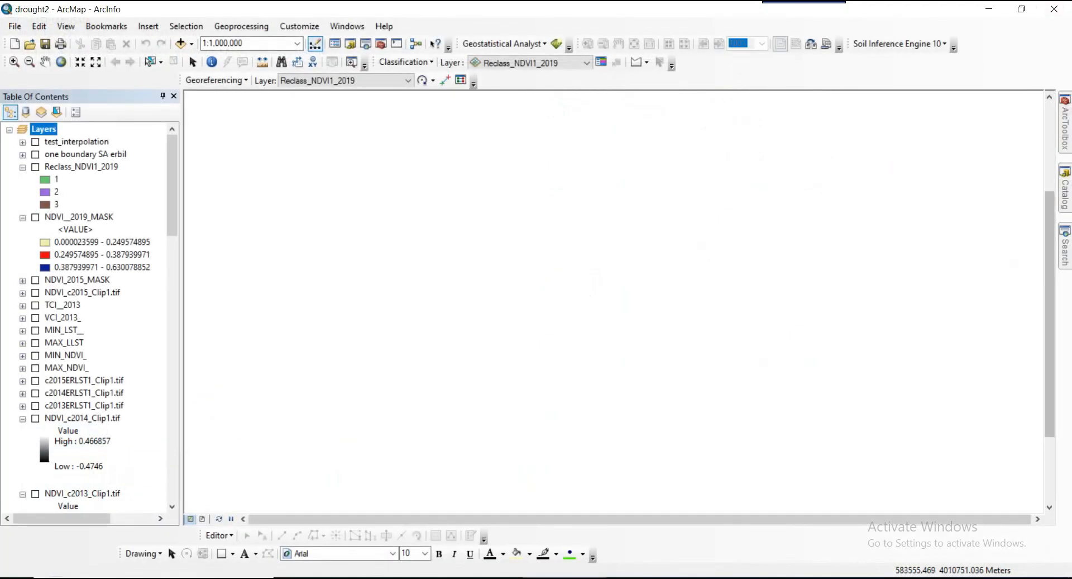
Step: Open LST_LANDSAT8 as a tool, review its band, LST and NDVI map inputs and VHI output path, and close it without running
mouse_move(1065, 190)
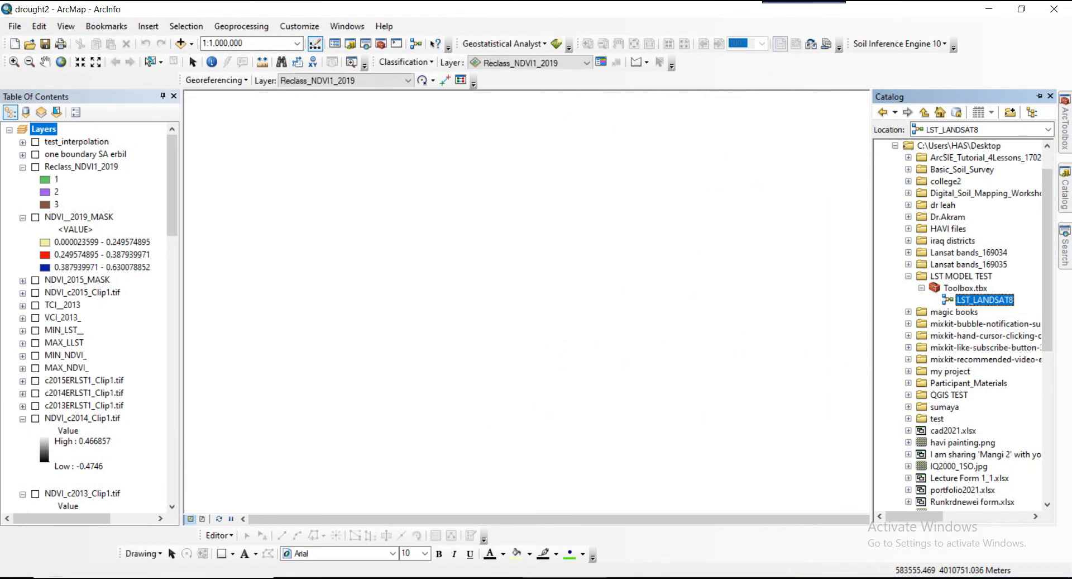
double_click(984, 300)
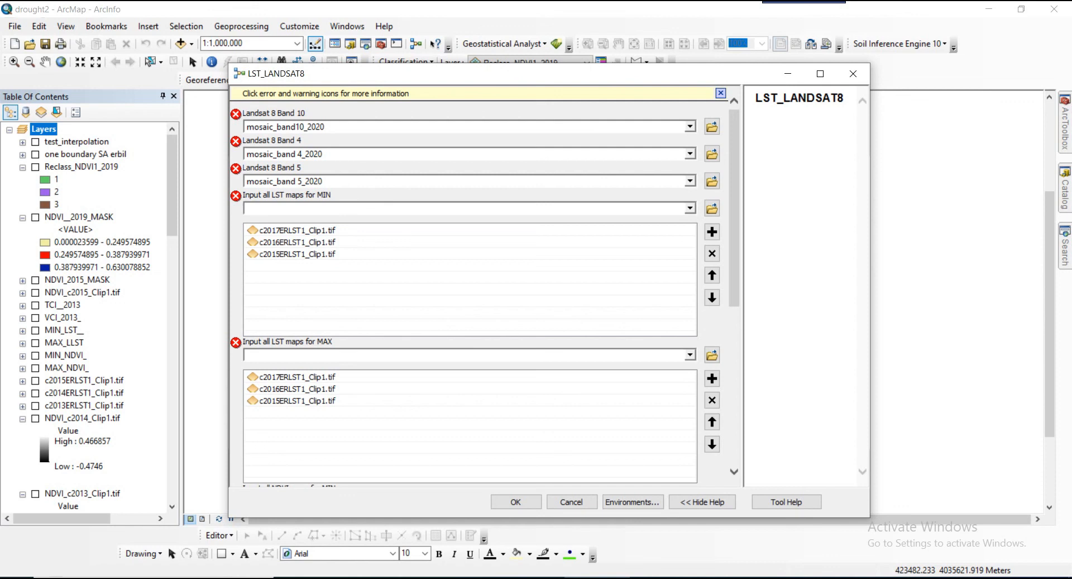
mouse_move(236, 196)
left_click(690, 209)
left_click(691, 208)
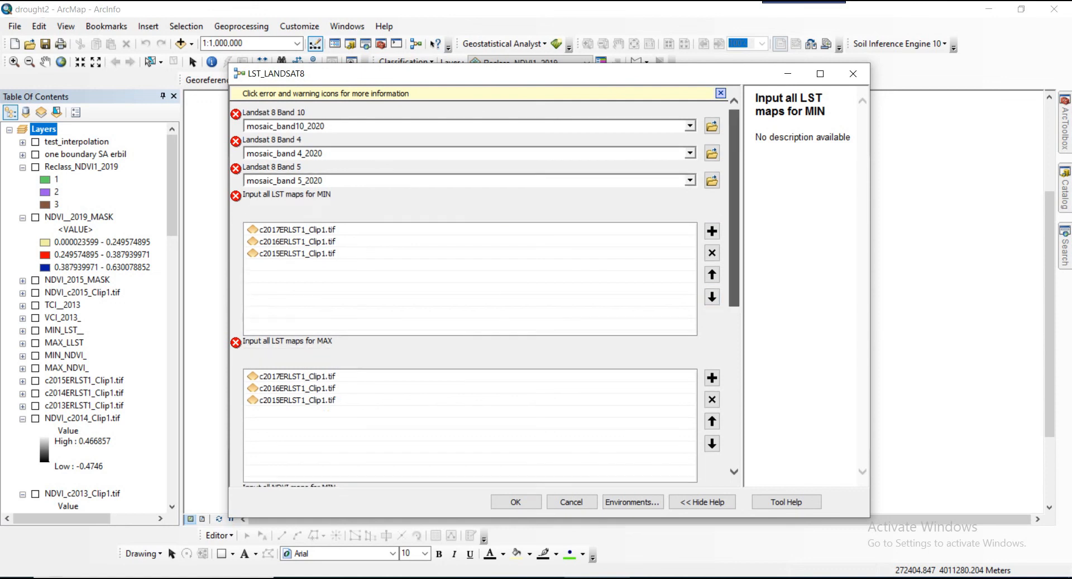
scroll(485, 287, "down", 2)
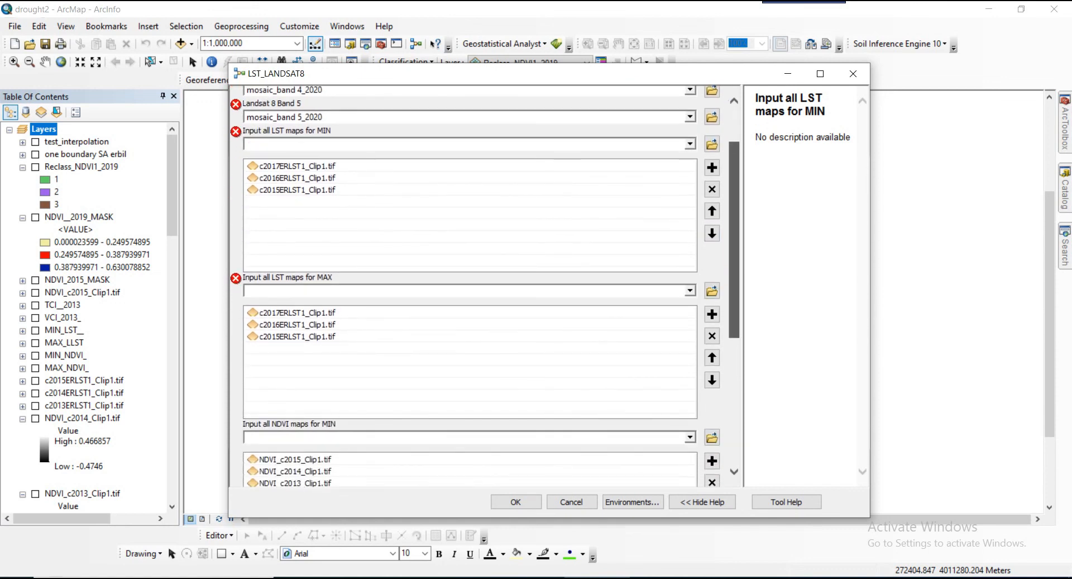
scroll(485, 286, "down", 8)
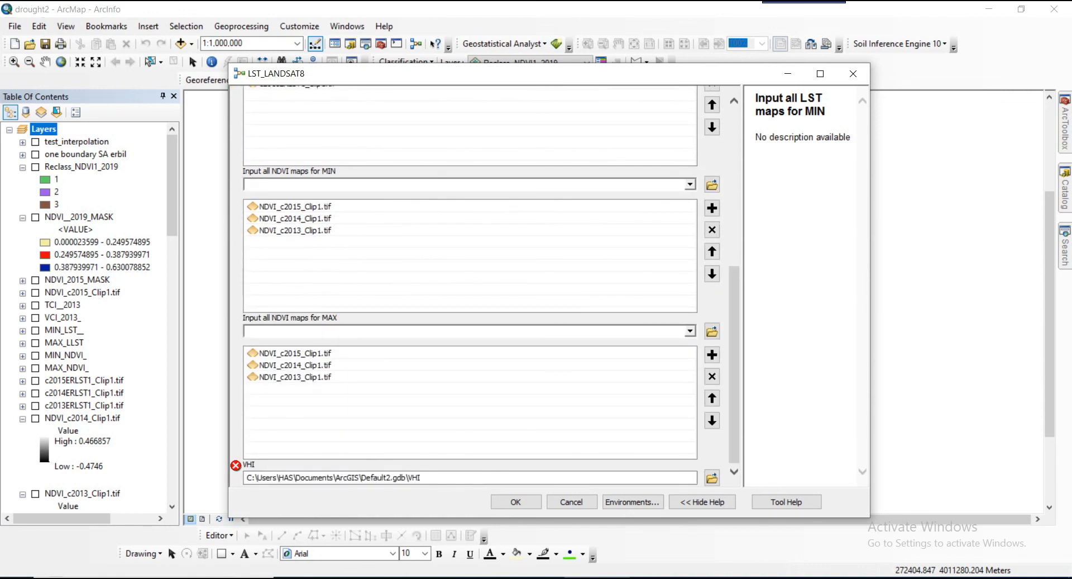
scroll(471, 285, "up", 10)
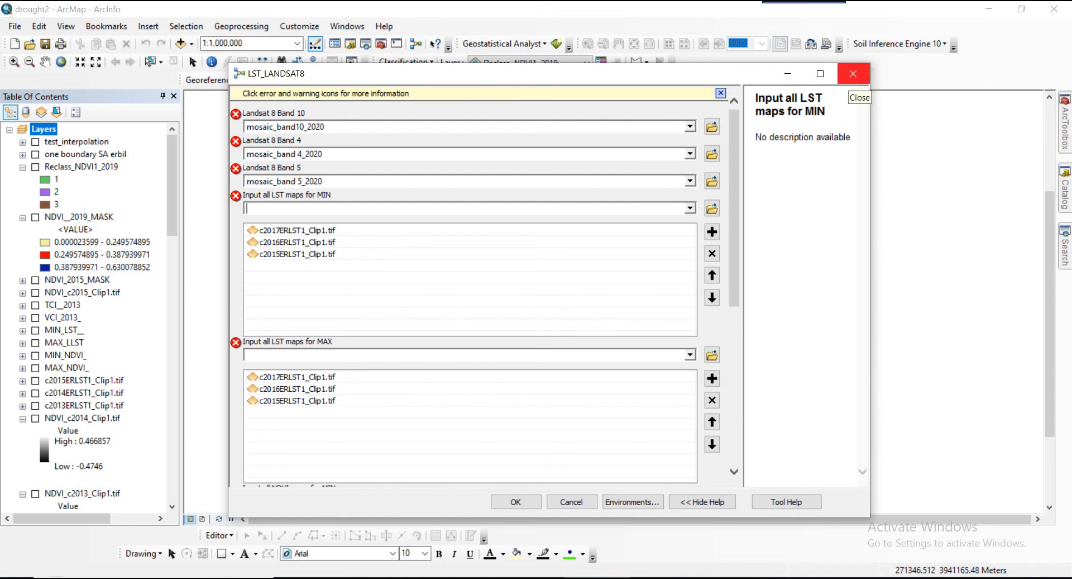
left_click(853, 74)
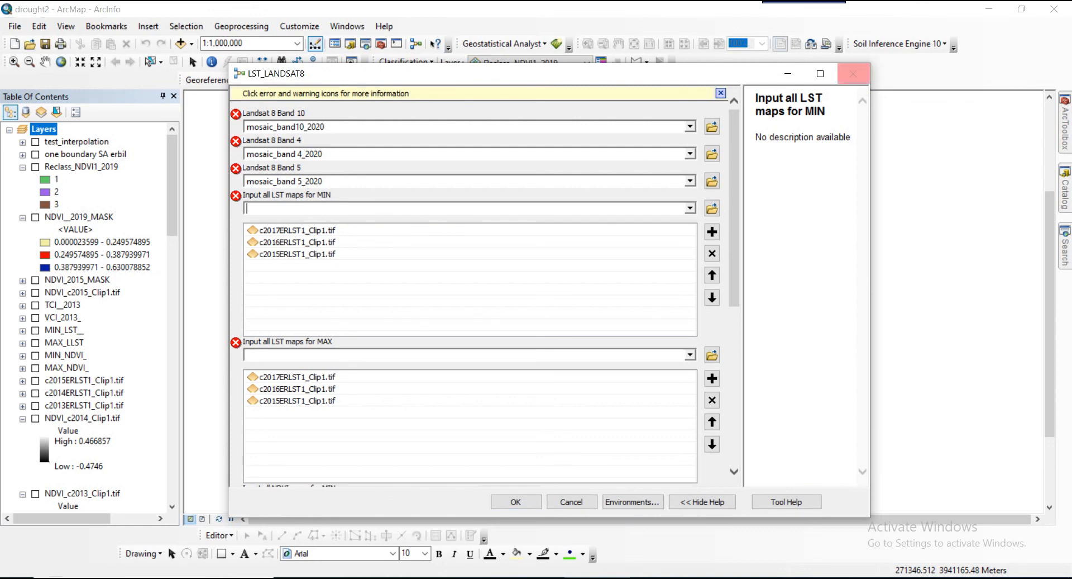
left_click(853, 74)
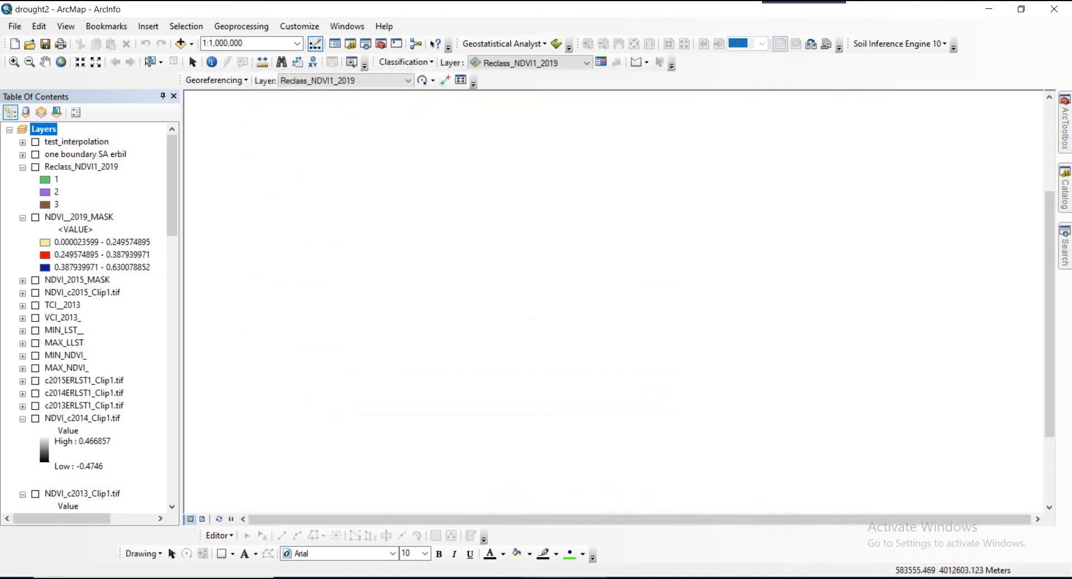
Step: Reopen the LST_LANDSAT8 model in a maximized edit window, re-examine the workflow from the Landsat 8 bands to VHI, and close it
mouse_move(1065, 189)
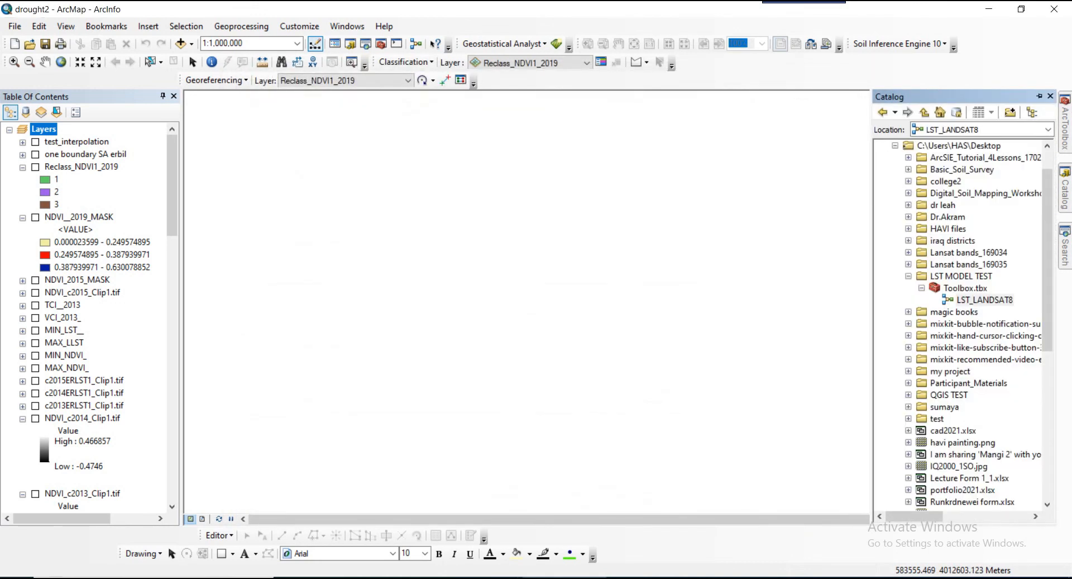
right_click(957, 299)
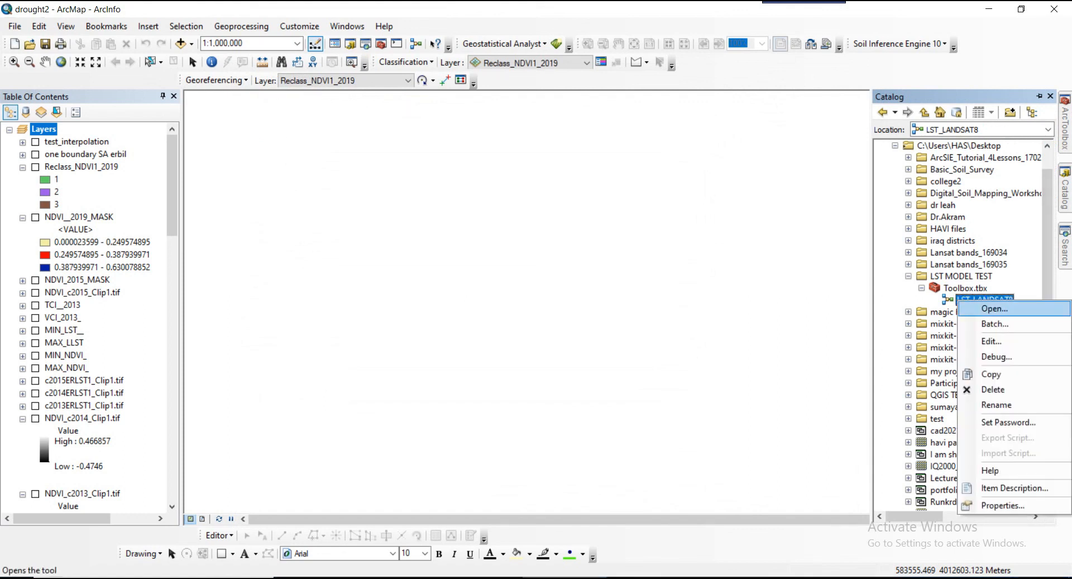
left_click(994, 340)
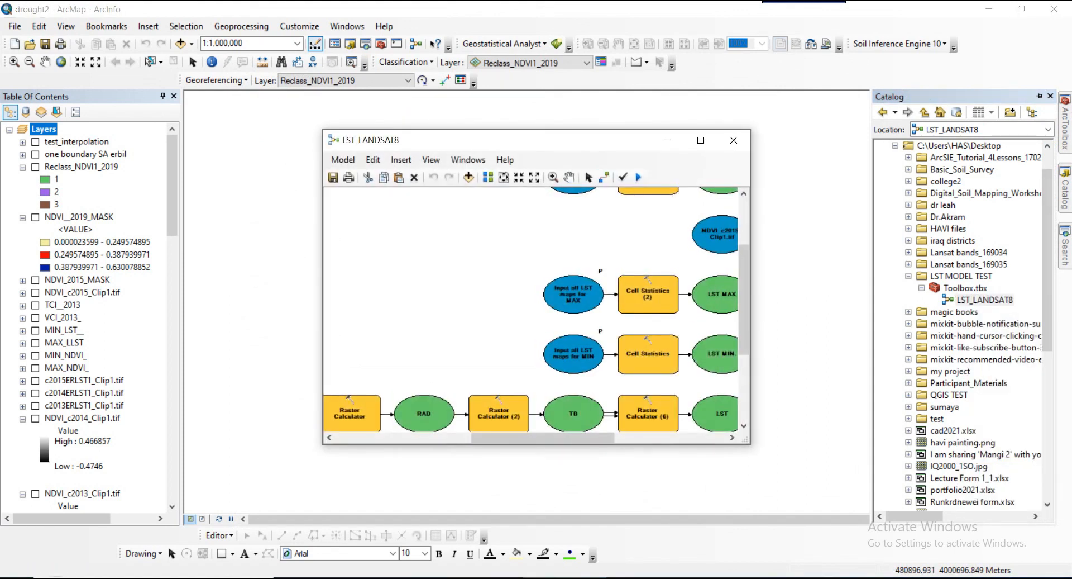
left_click(701, 139)
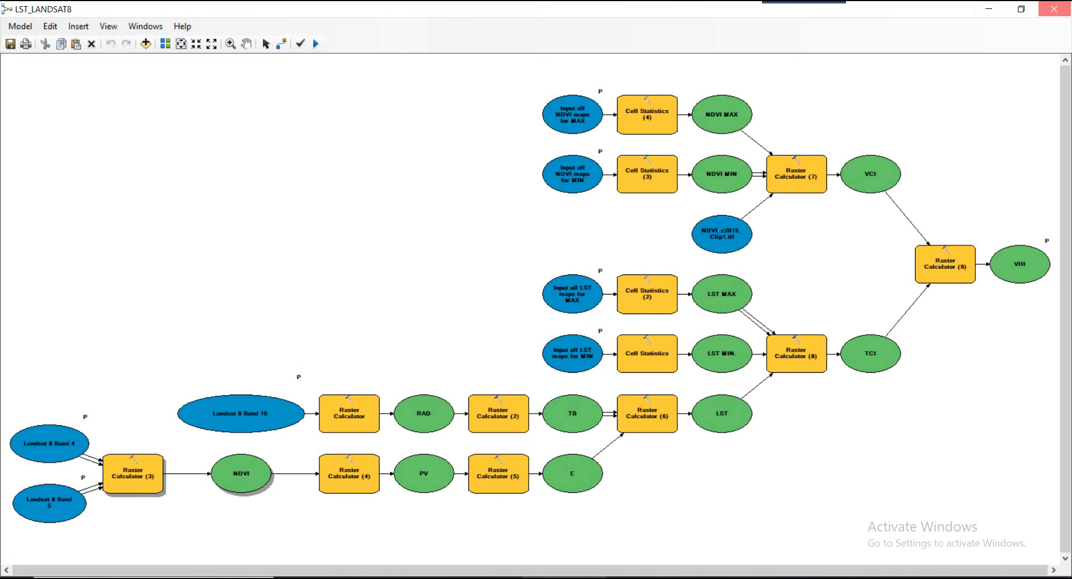
left_click(1054, 9)
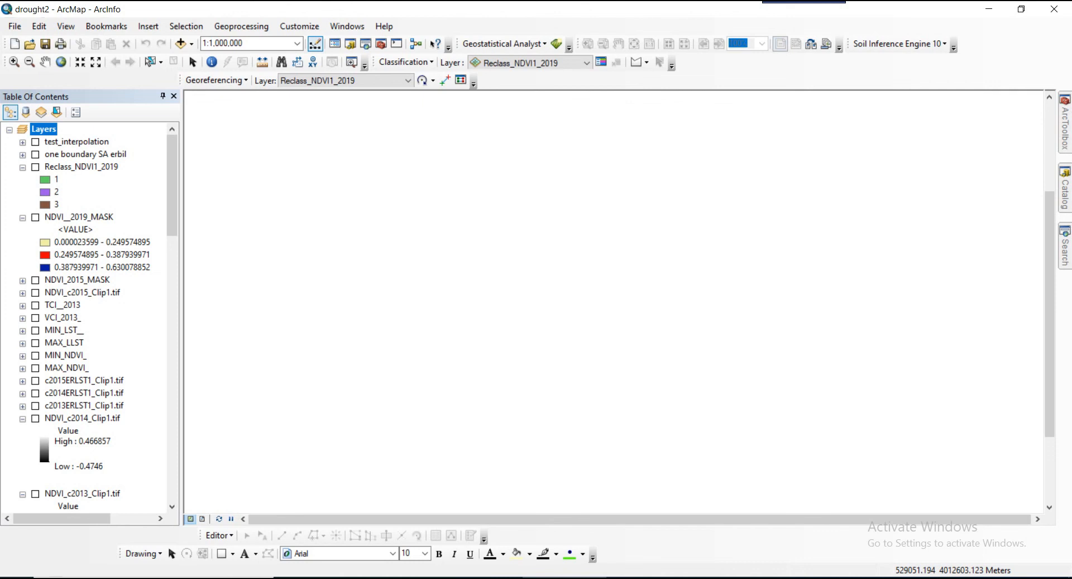
mouse_move(1065, 189)
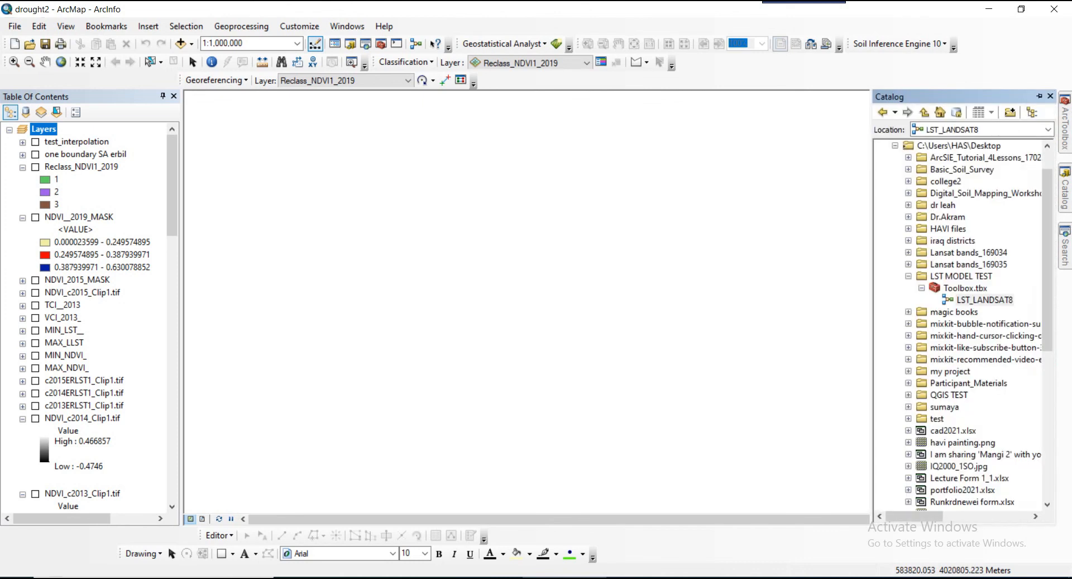